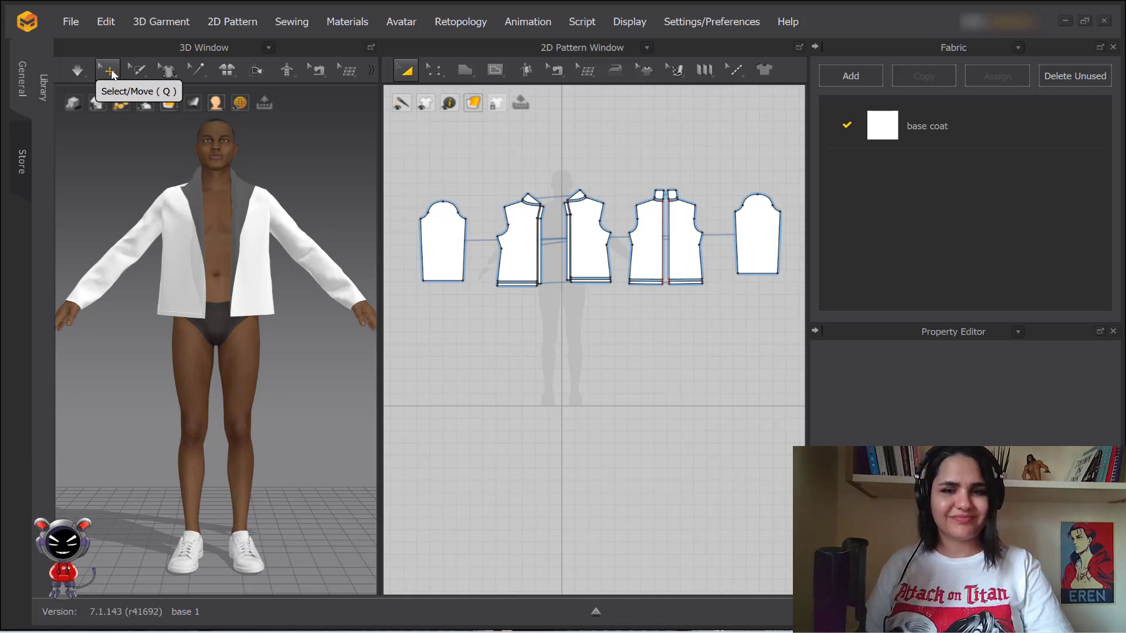
Select the front panel on the avatar's right side with the Select/Move tool, placing the gizmo at various points on it
left_click(109, 70)
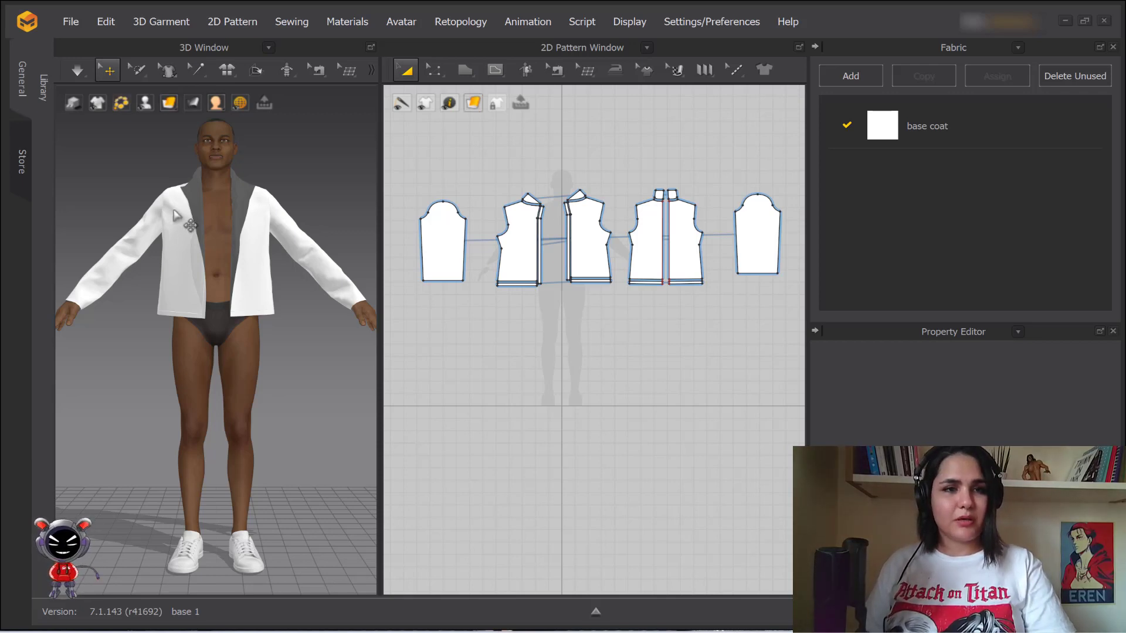
left_click(174, 216)
scroll(174, 216, "up", 3)
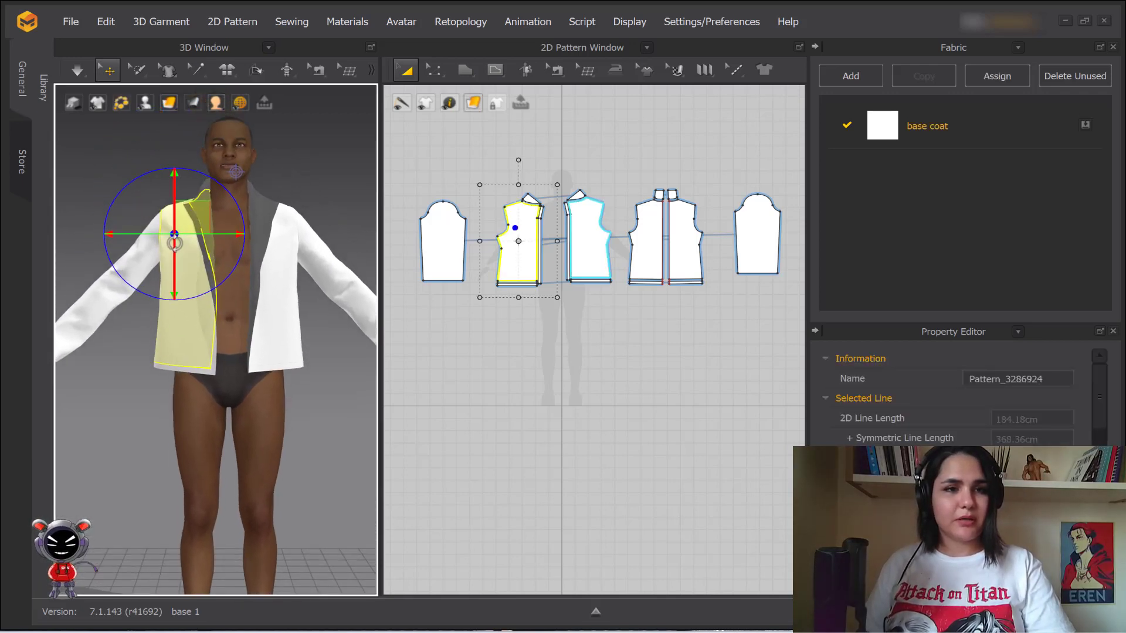
left_click(182, 253)
left_click(172, 277)
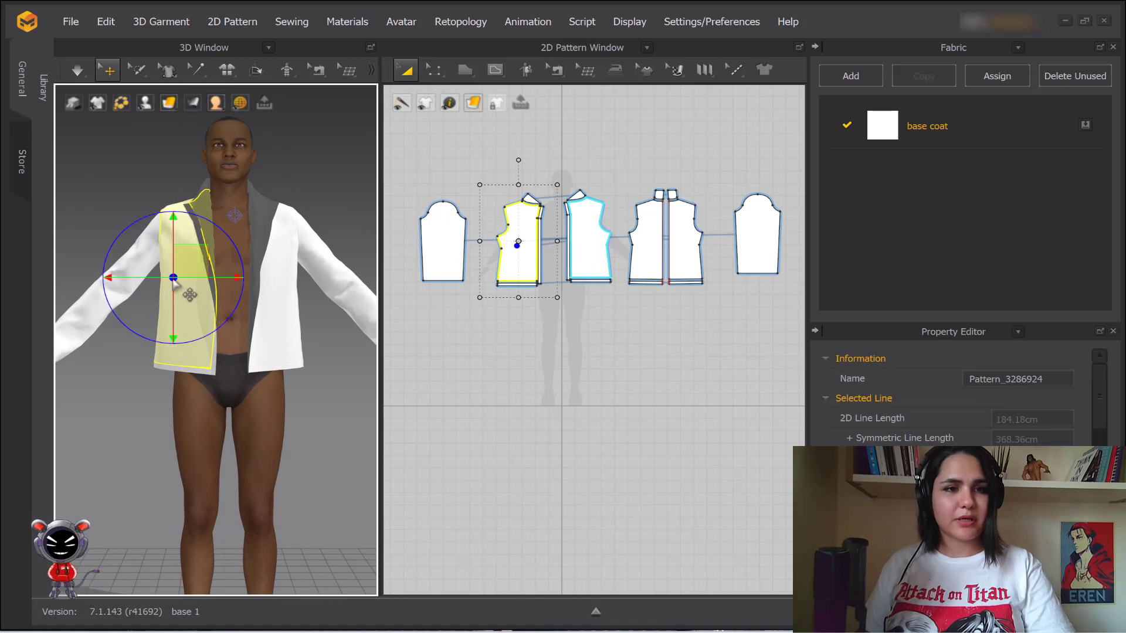
left_click(170, 297)
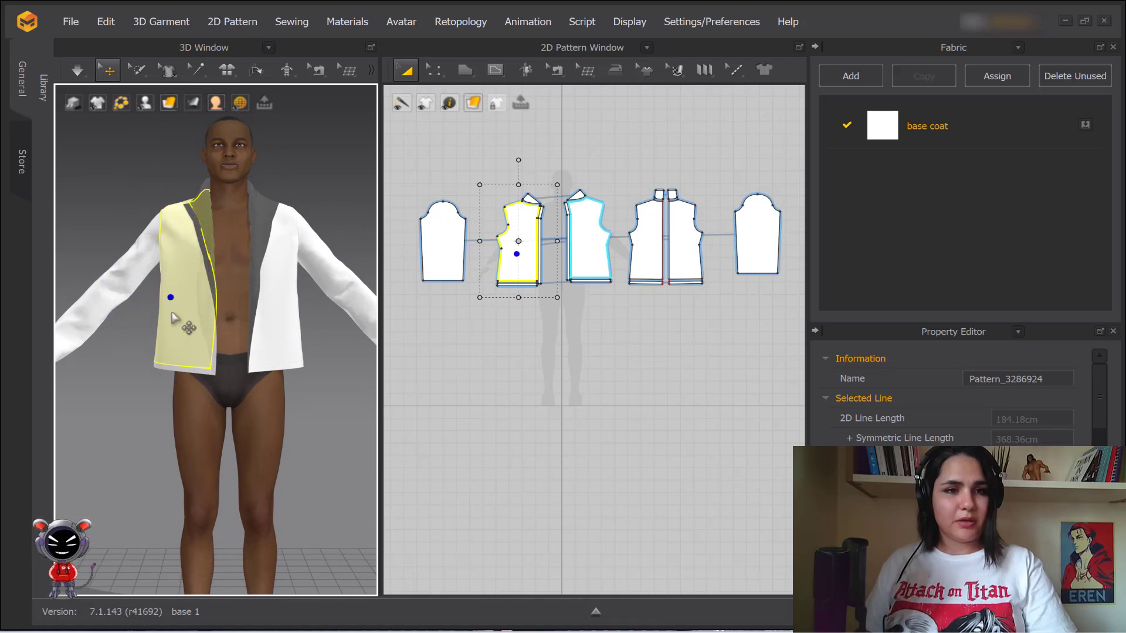
left_click(172, 332)
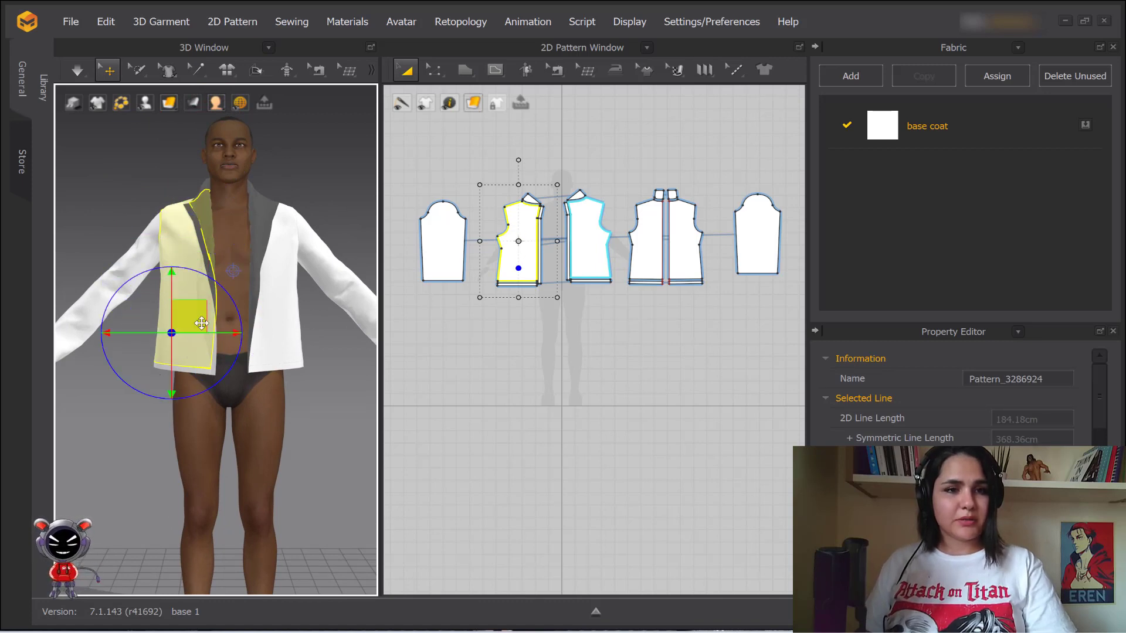
left_click(188, 252)
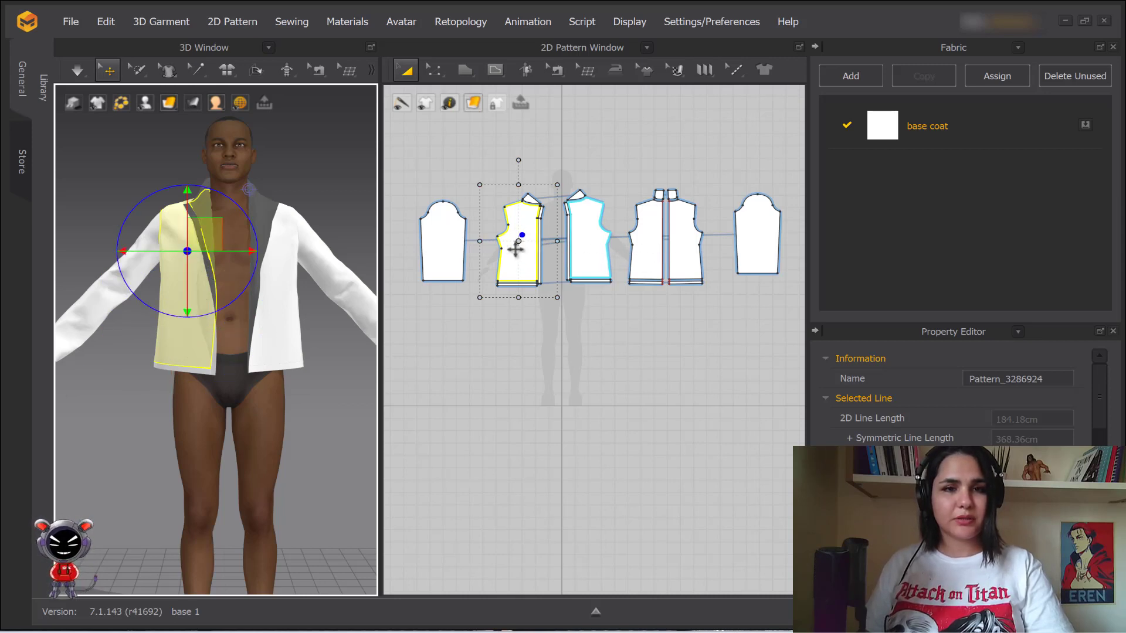
left_click(194, 348)
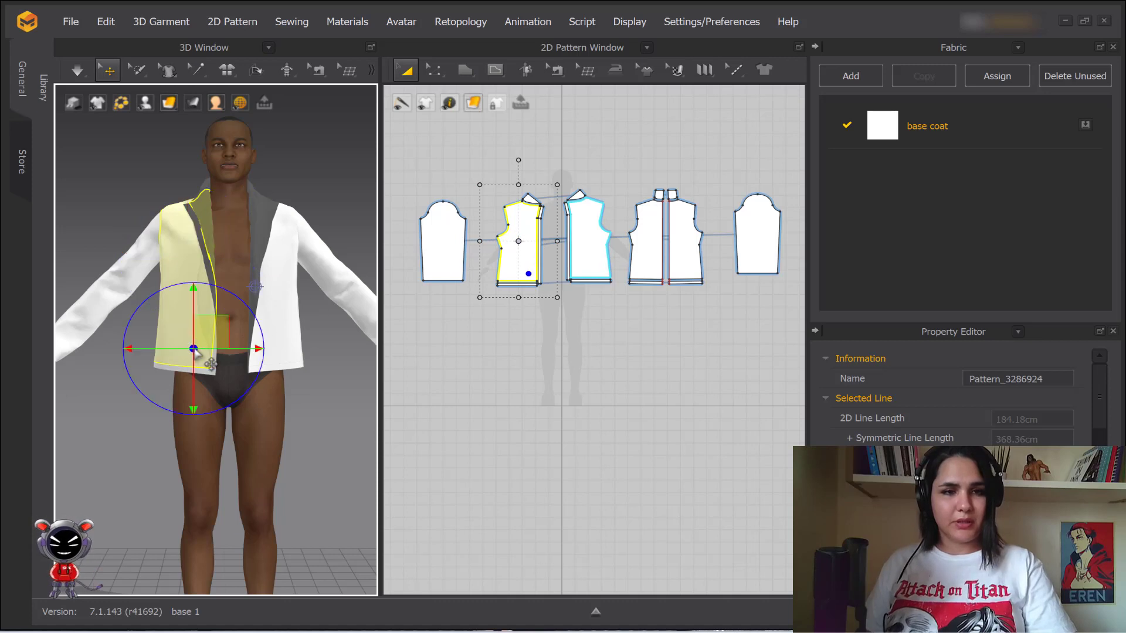
left_click(173, 263)
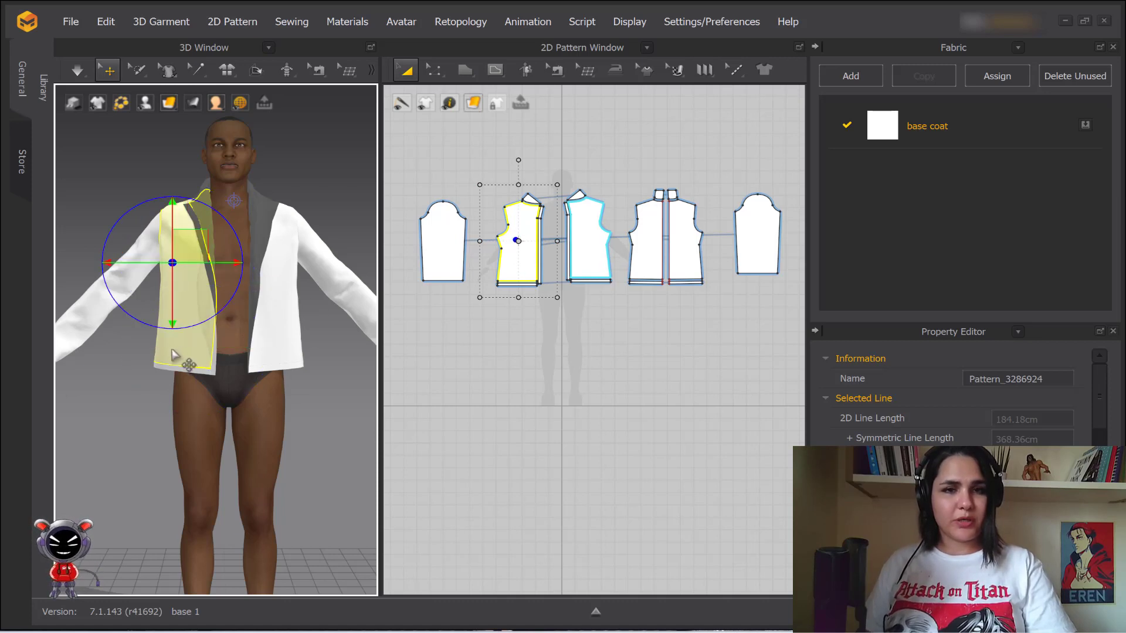
left_click(172, 350)
left_click(197, 276)
left_click(180, 230)
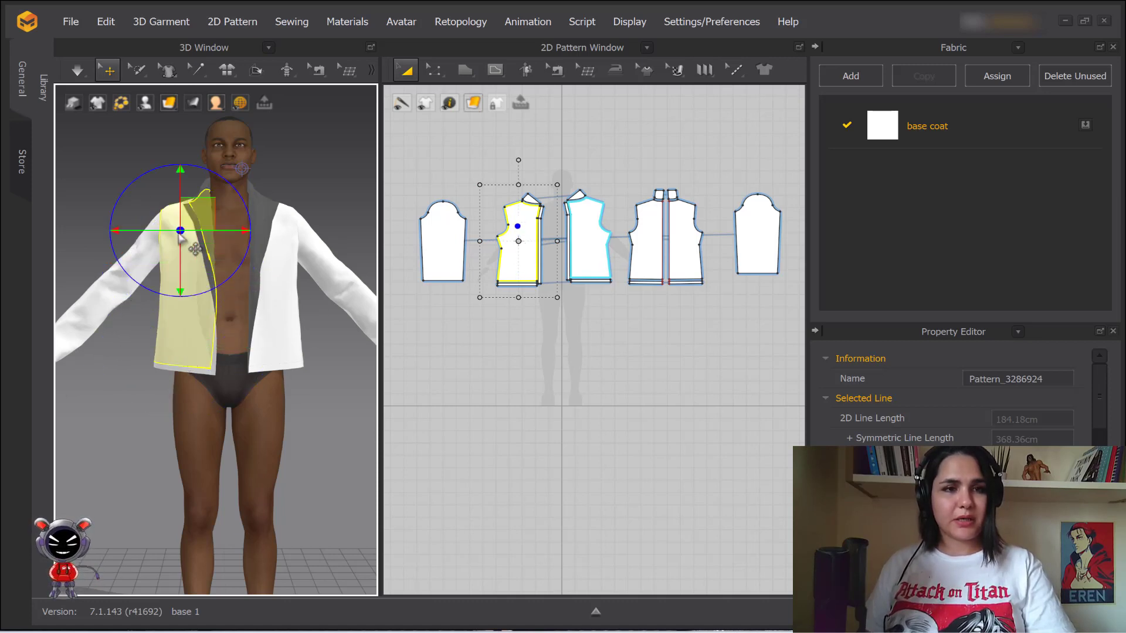
left_click(169, 258)
left_click(175, 350)
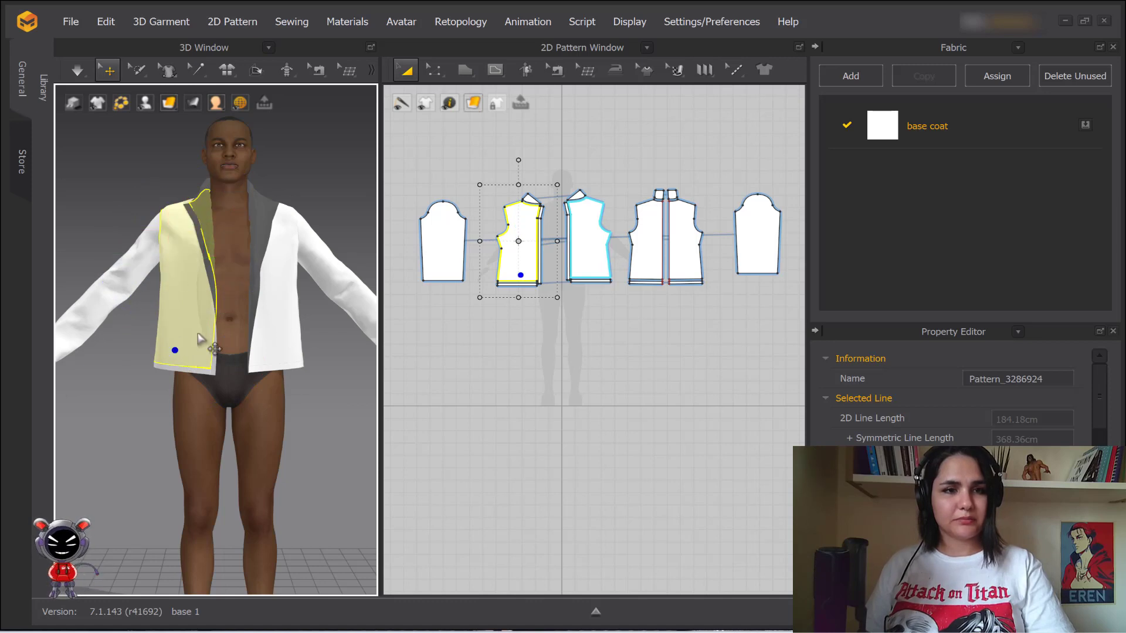
left_click(197, 332)
left_click(194, 249)
left_click(164, 233)
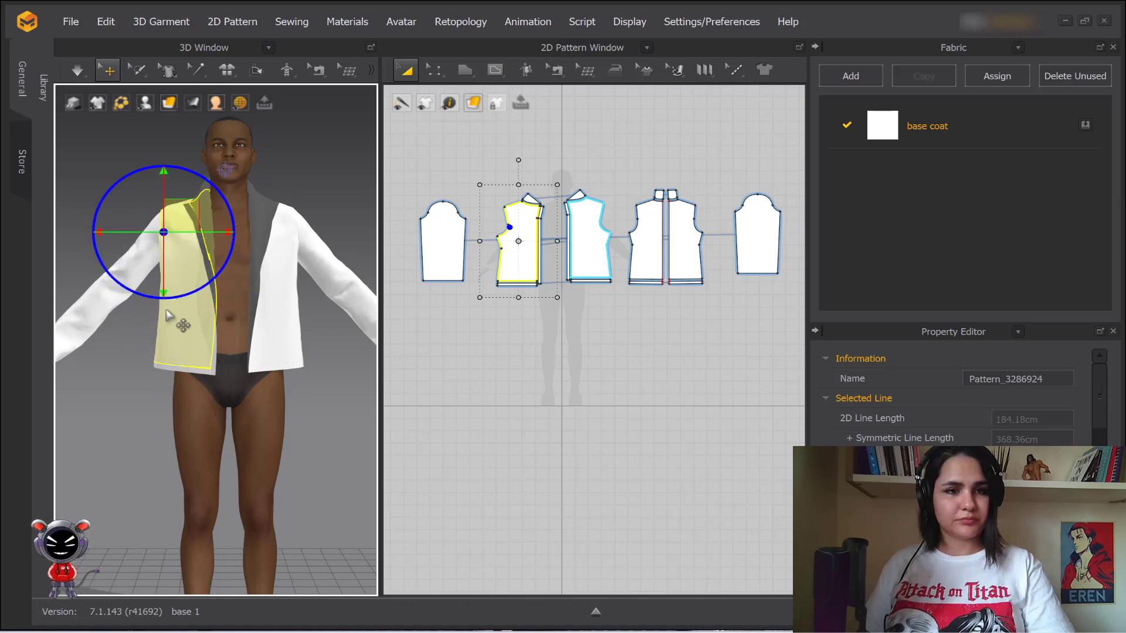
Select the front panel on the avatar's left side and the narrow strip along the right front opening, locating the strip in 2D
left_click(272, 274)
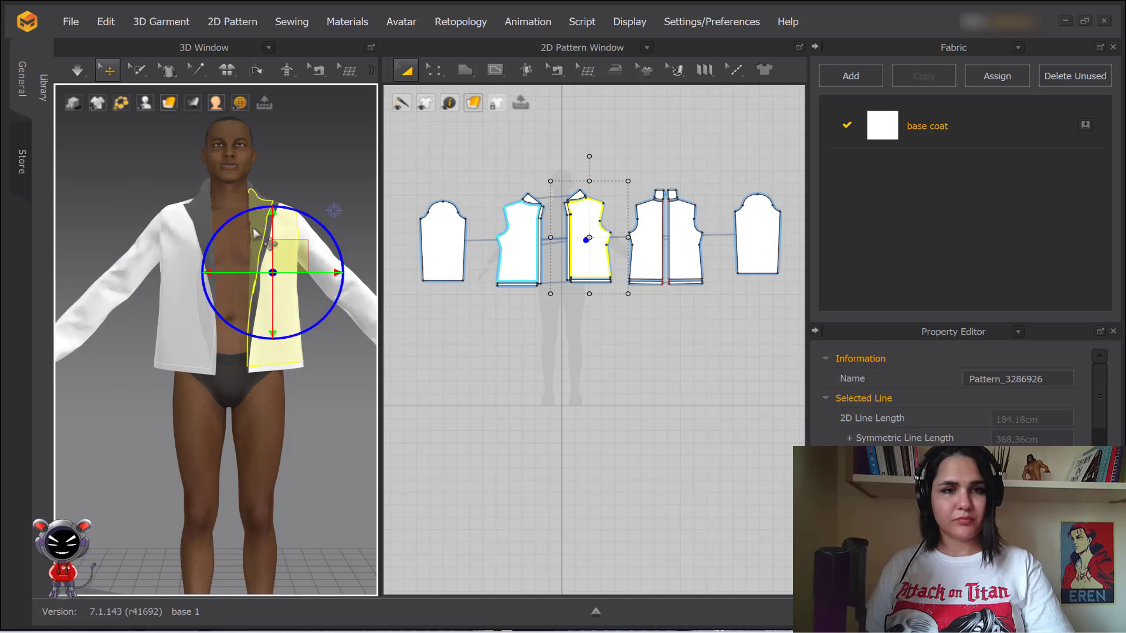
scroll(182, 273, "up", 4)
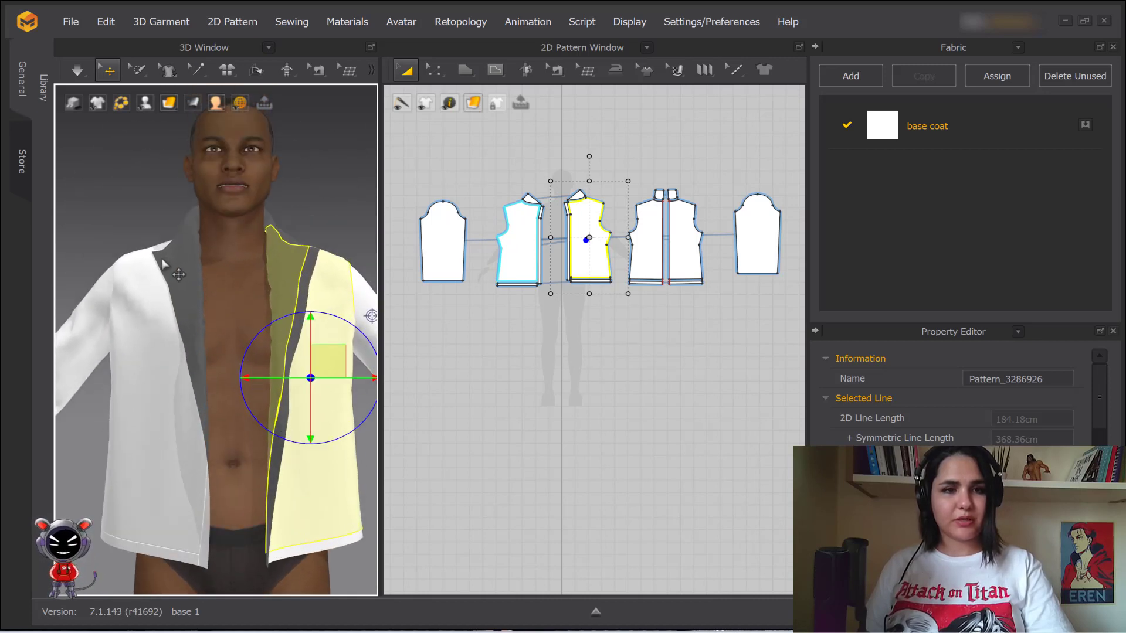
left_click(165, 264)
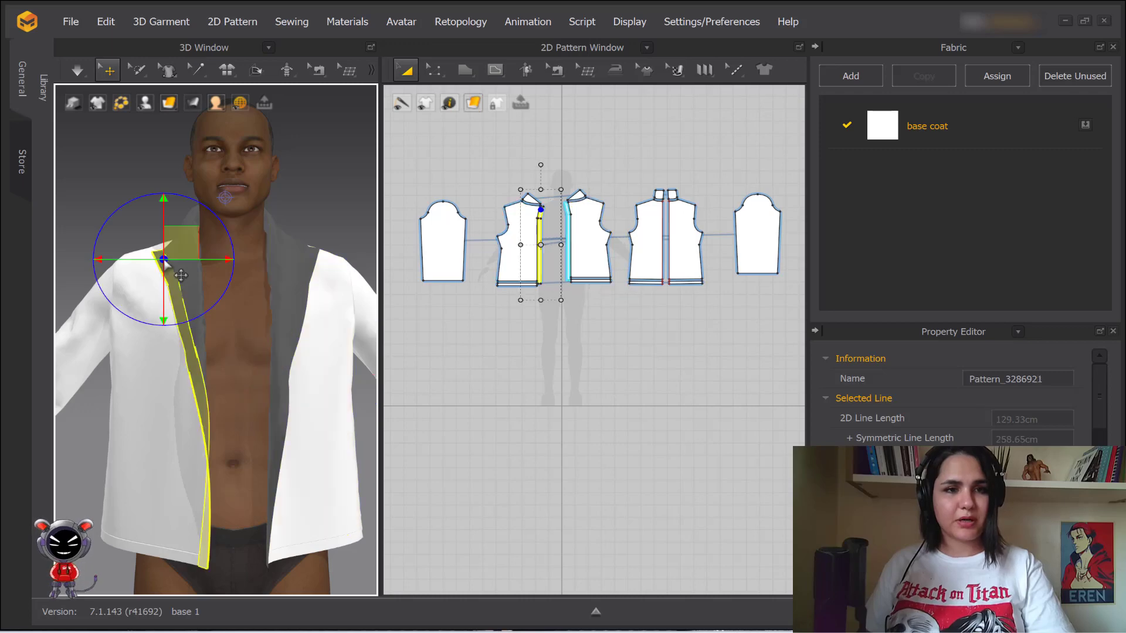
scroll(635, 240, "up", 8)
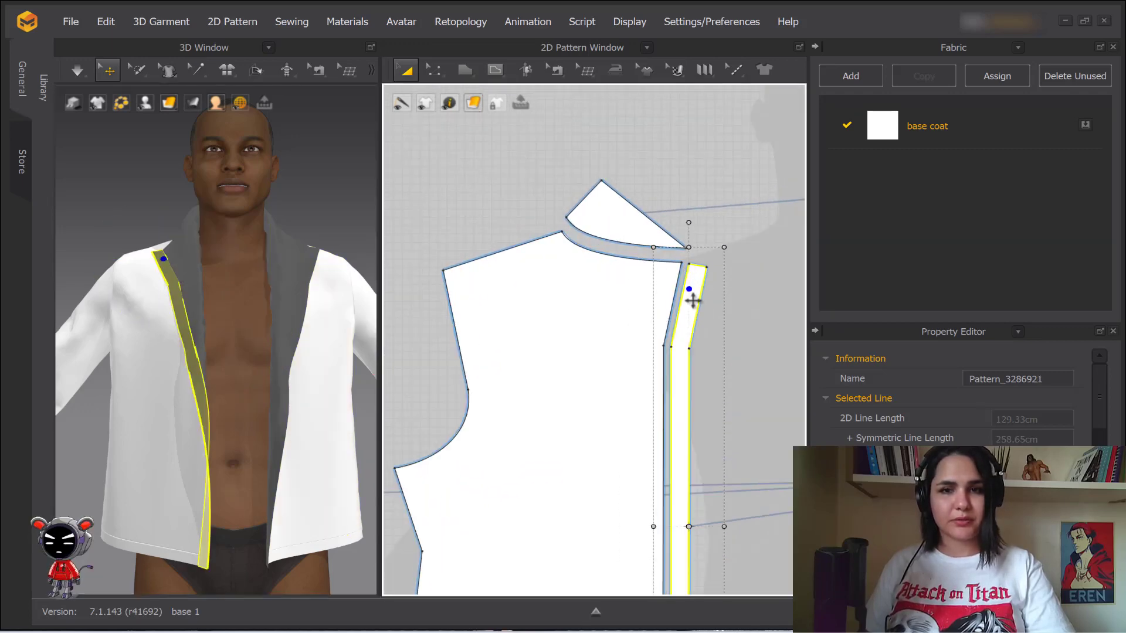
scroll(331, 309, "down", 3)
scroll(704, 362, "down", 6)
scroll(704, 361, "down", 2)
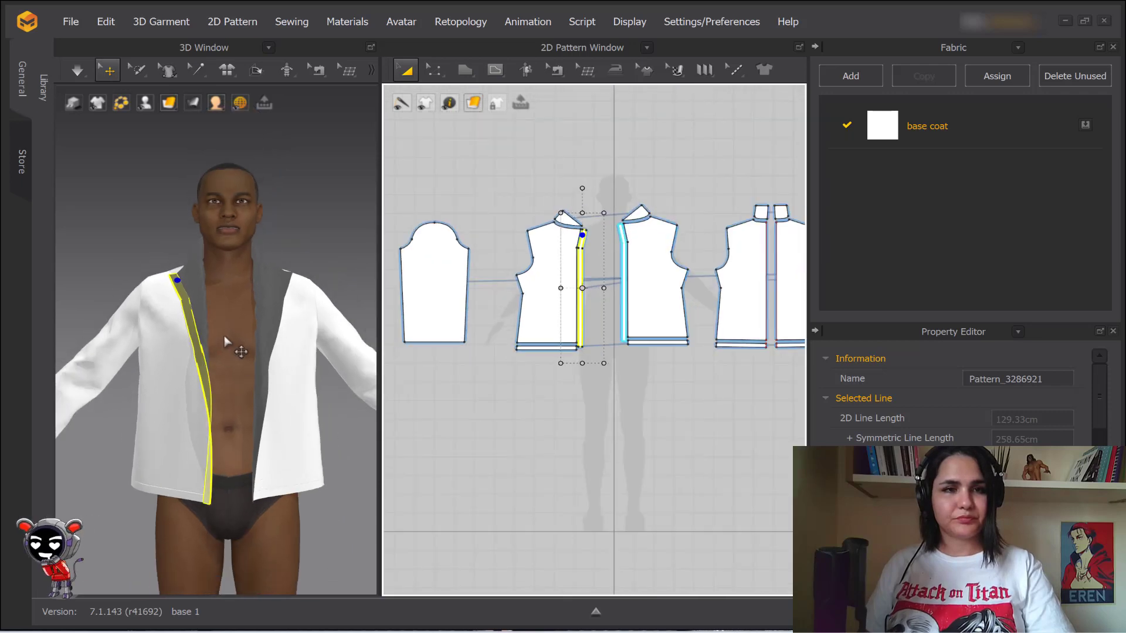
scroll(228, 340, "down", 2)
middle_click_drag(257, 345, 266, 305)
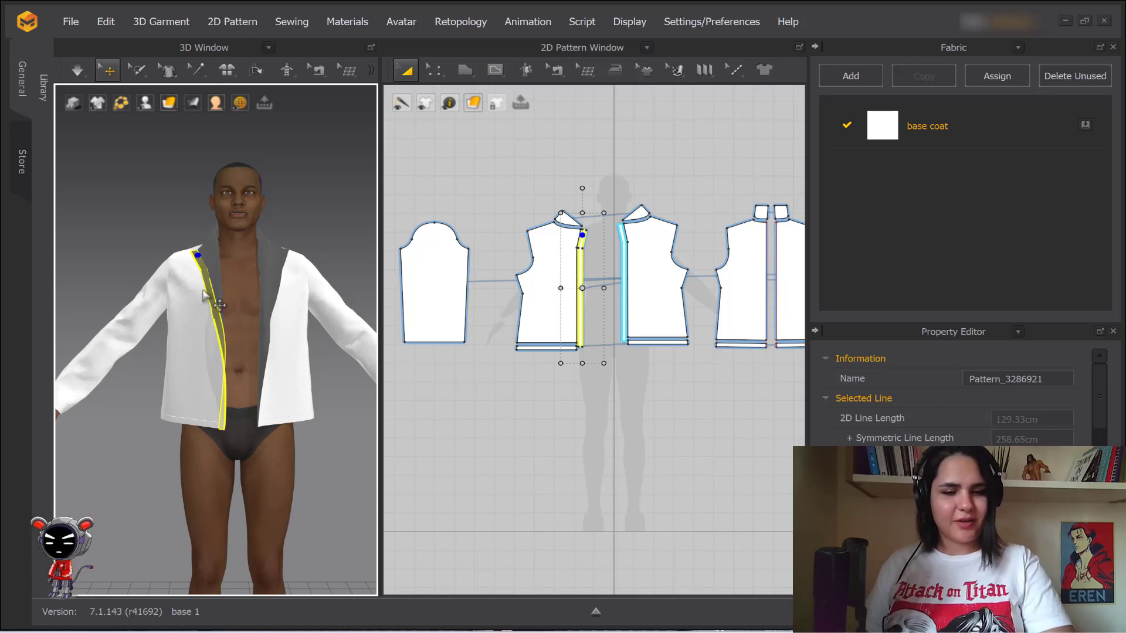
Pin a point near the middle of the front panel on the avatar's right side and locate it on the 2D pattern
left_click(188, 340)
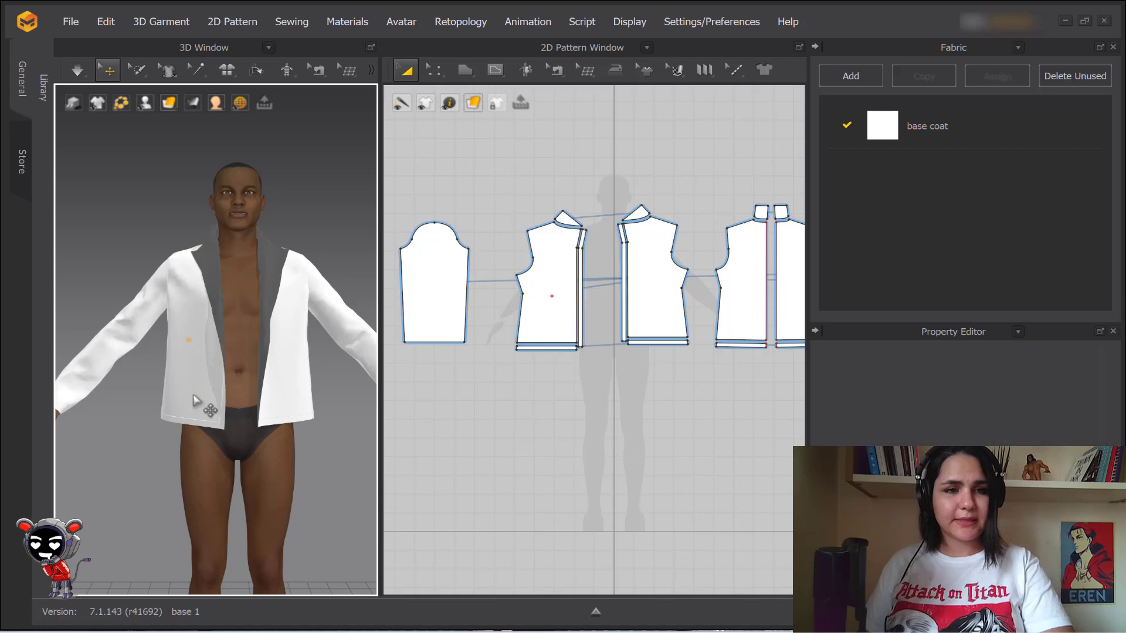
scroll(558, 306, "up", 5)
middle_click_drag(691, 453, 586, 267)
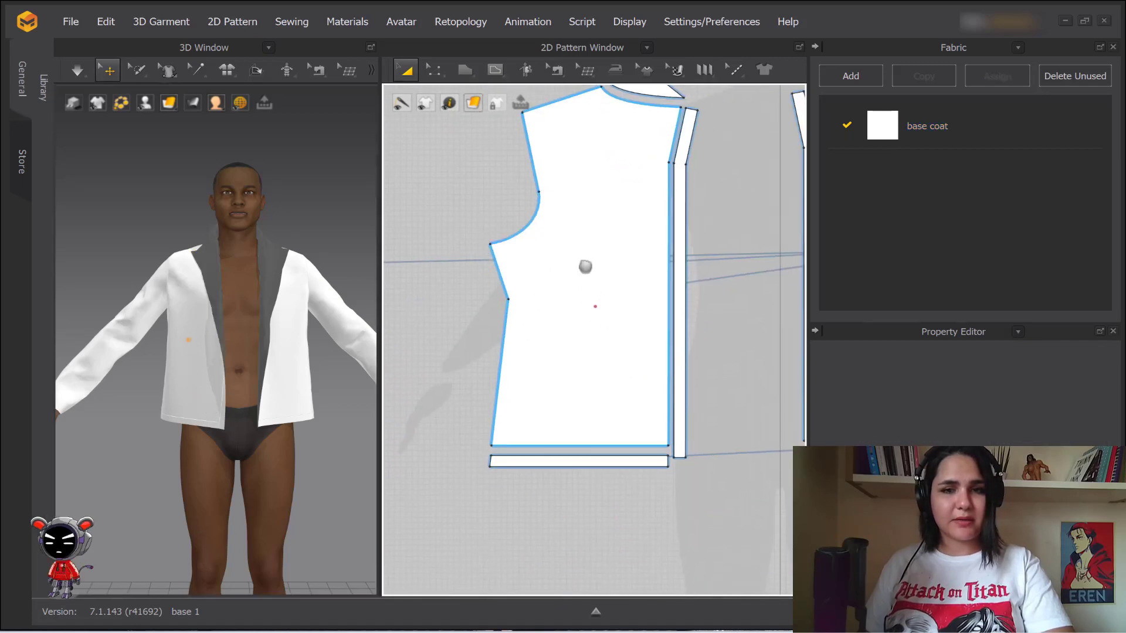
scroll(516, 213, "up", 5)
middle_click_drag(668, 368, 603, 248)
scroll(603, 249, "up", 2)
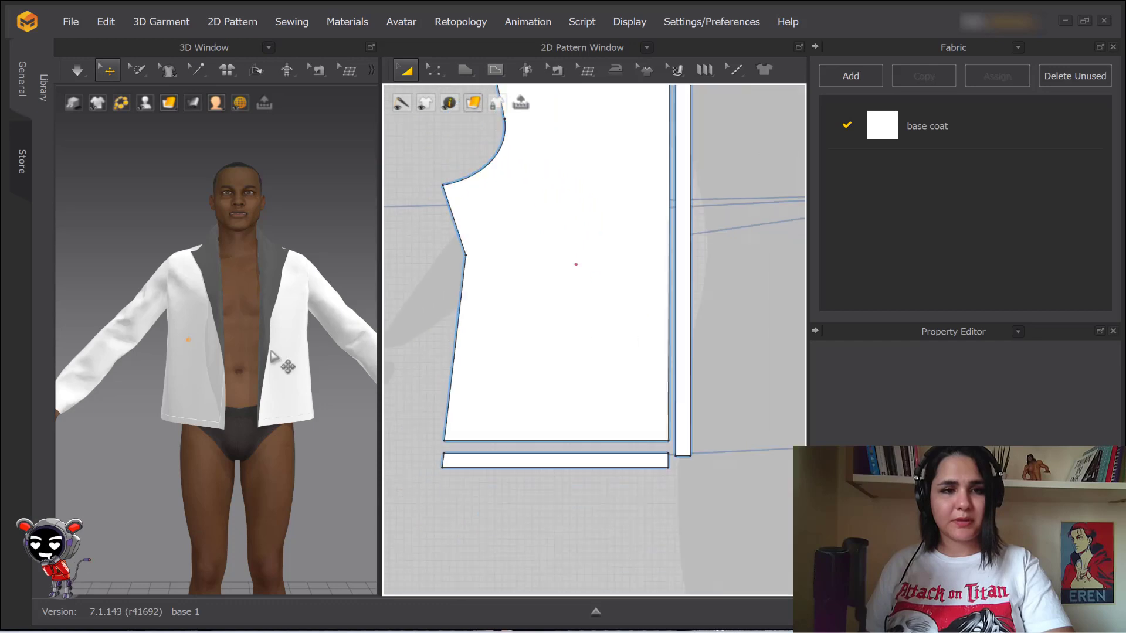
Pin the cuff edge of the avatar's right sleeve, start the simulation and pull the pinned point upward away from the wrist
middle_click_drag(271, 353, 360, 312)
scroll(164, 340, "up", 2)
scroll(202, 353, "up", 1)
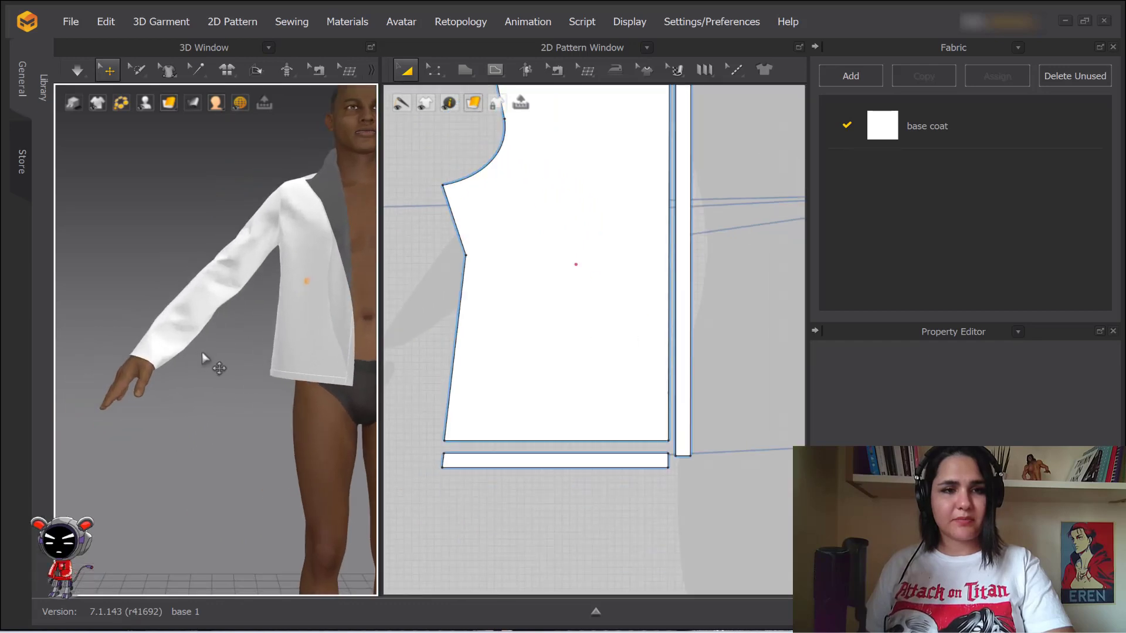
left_click(147, 335)
left_click(160, 262)
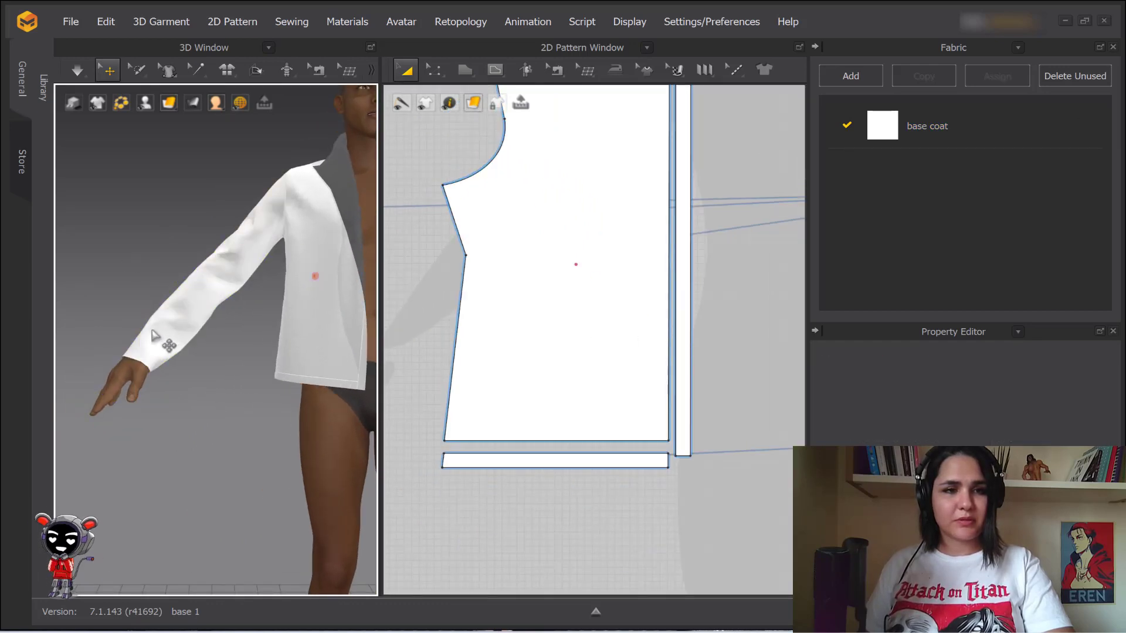
left_click(138, 346)
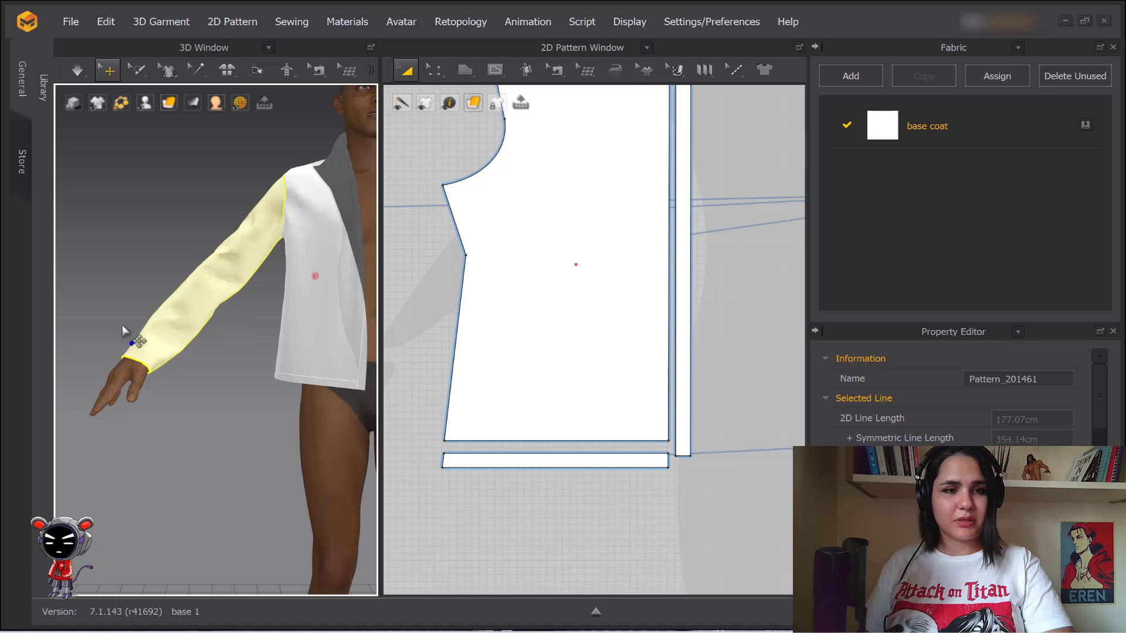
left_click(124, 327)
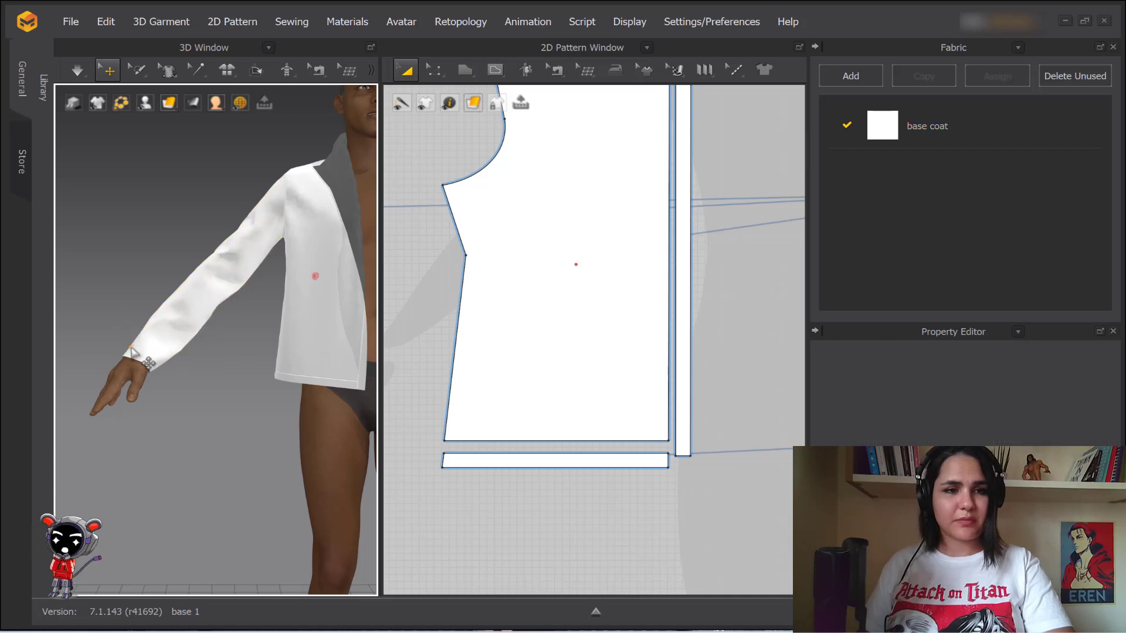
key("space")
left_click_drag(130, 349, 129, 323)
scroll(130, 323, "up", 5)
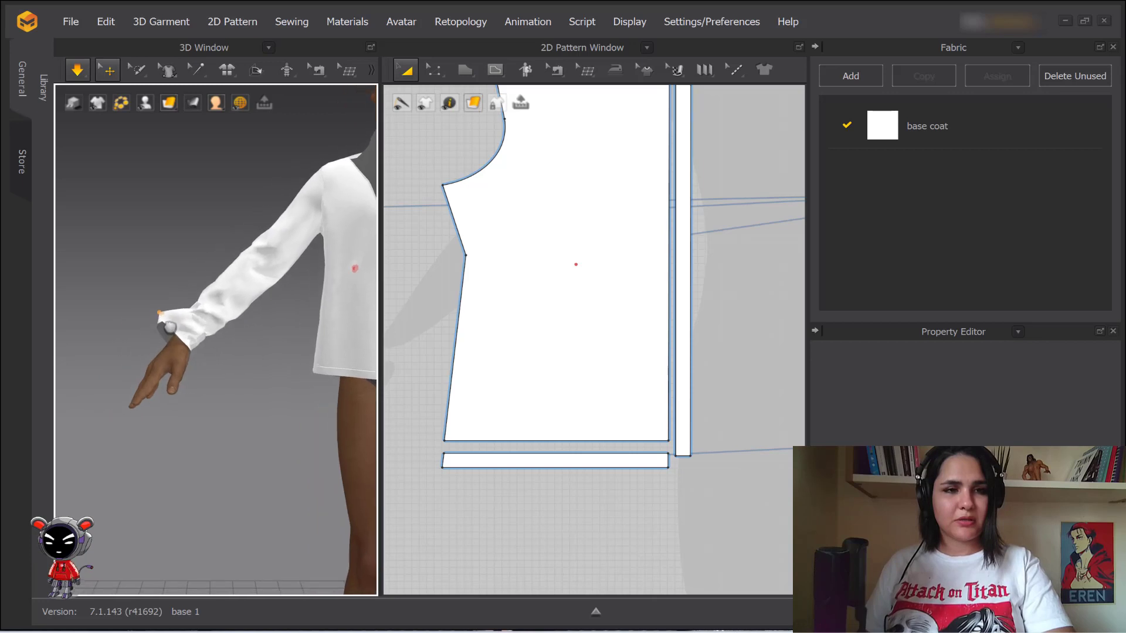
scroll(204, 268, "up", 2)
scroll(179, 291, "down", 4)
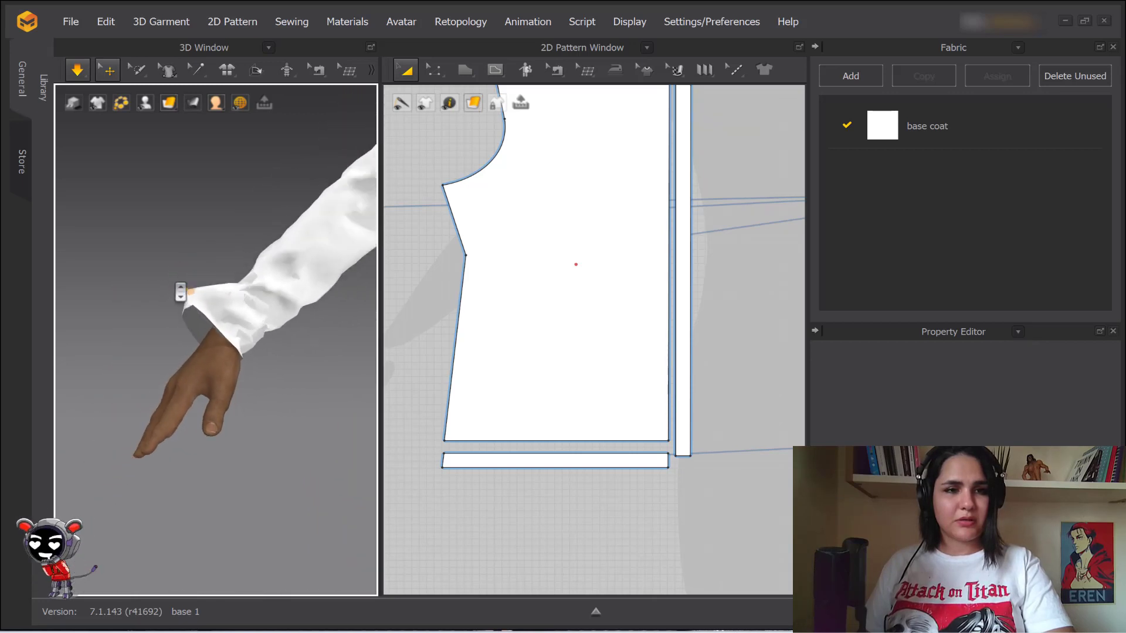
scroll(174, 293, "up", 4)
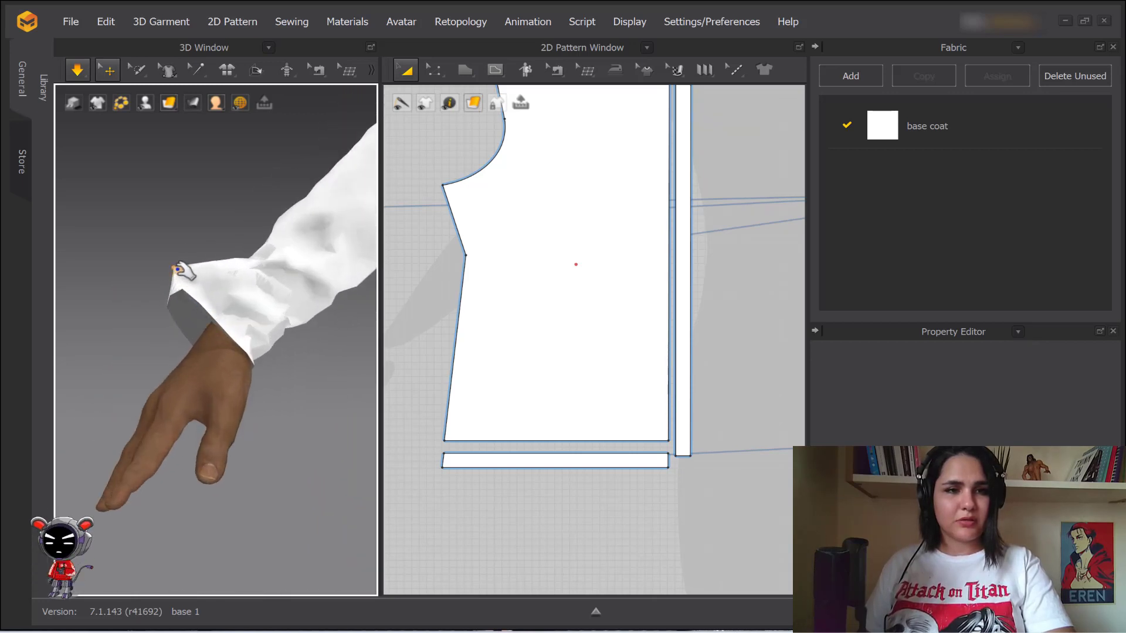
Delete all pins from the jacket so the pulled sleeve settles back in the running simulation
right_click(178, 270)
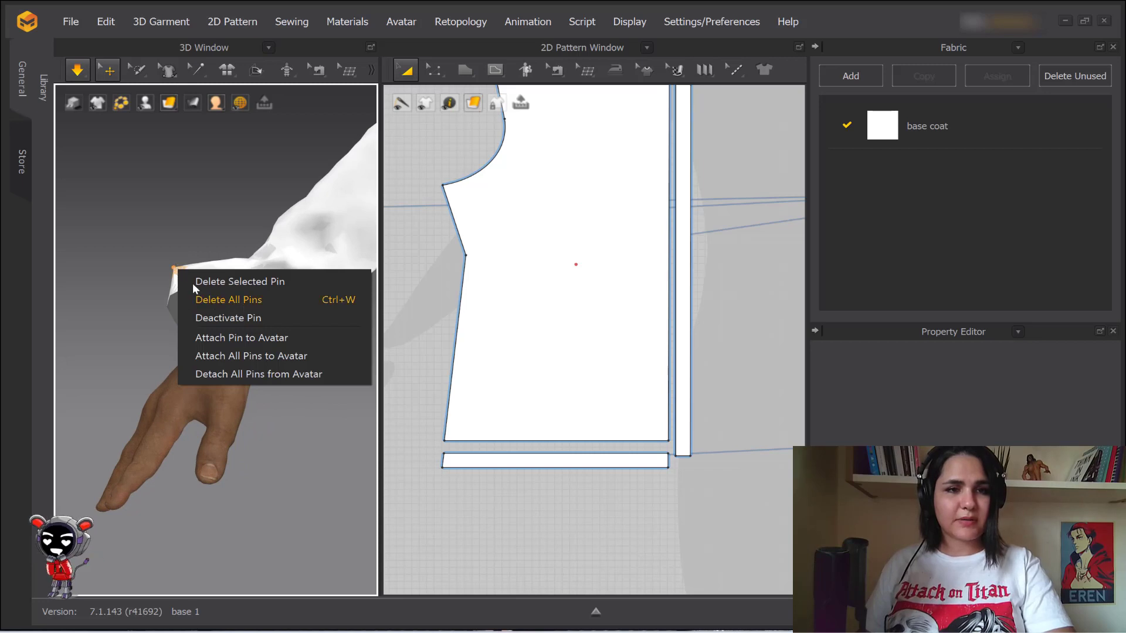
left_click(245, 303)
scroll(245, 304, "down", 5)
scroll(279, 308, "down", 5)
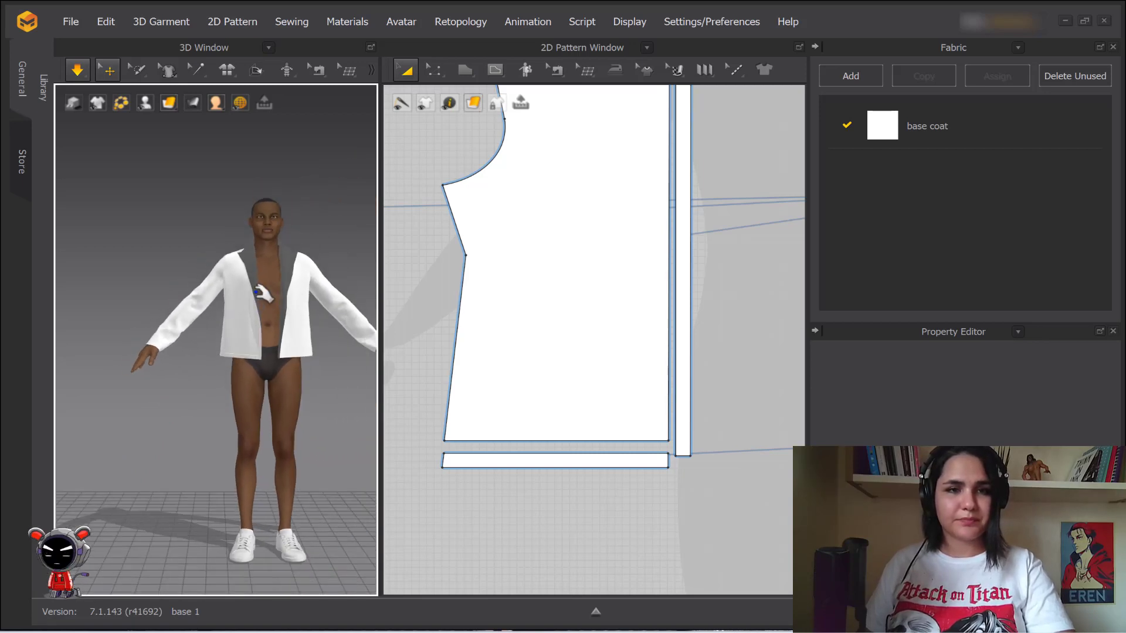
Shift the avatar's right sleeve pattern slightly toward the adjacent front panel with Transform Pattern, deselect it and box-select the whole piece
scroll(616, 296, "down", 5)
middle_click_drag(634, 392, 643, 408)
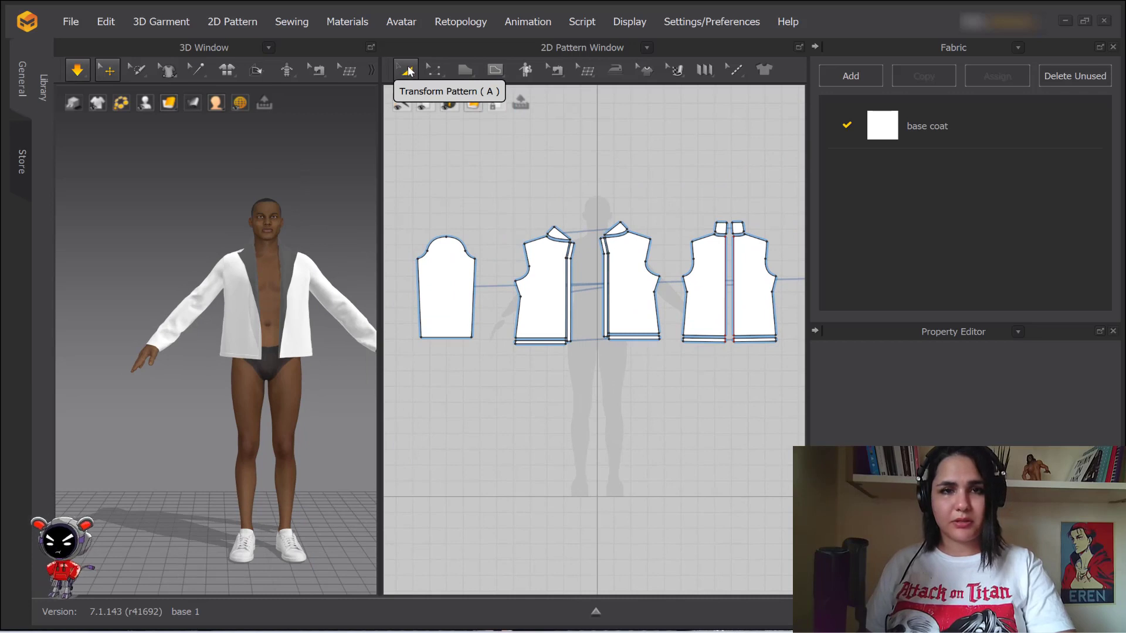
left_click(409, 72)
scroll(580, 239, "up", 5)
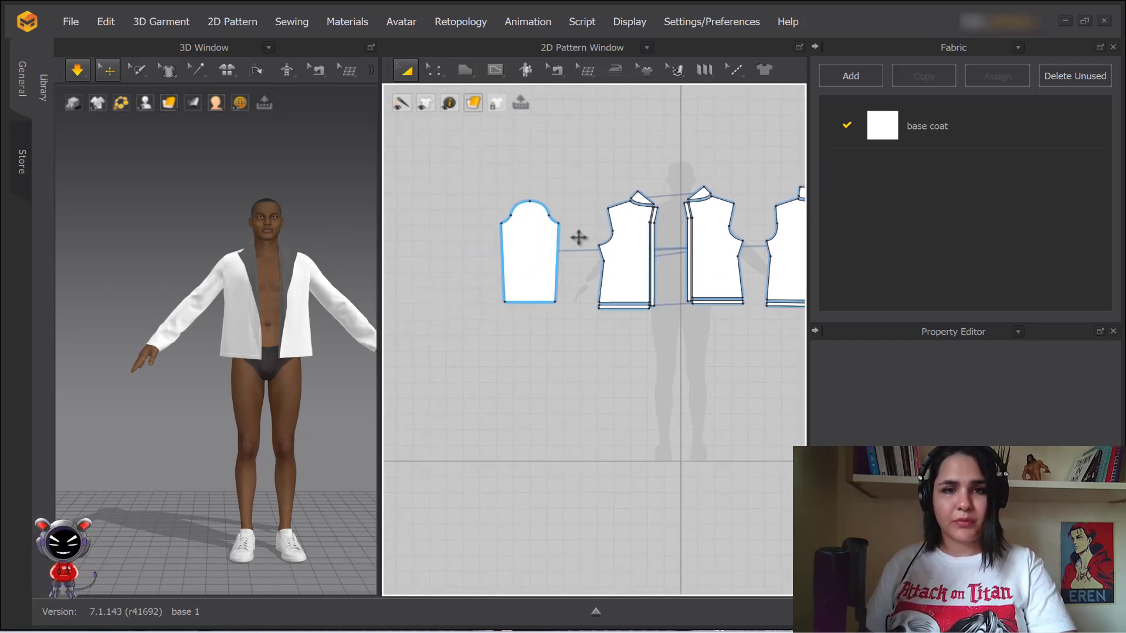
middle_click_drag(497, 216, 525, 218)
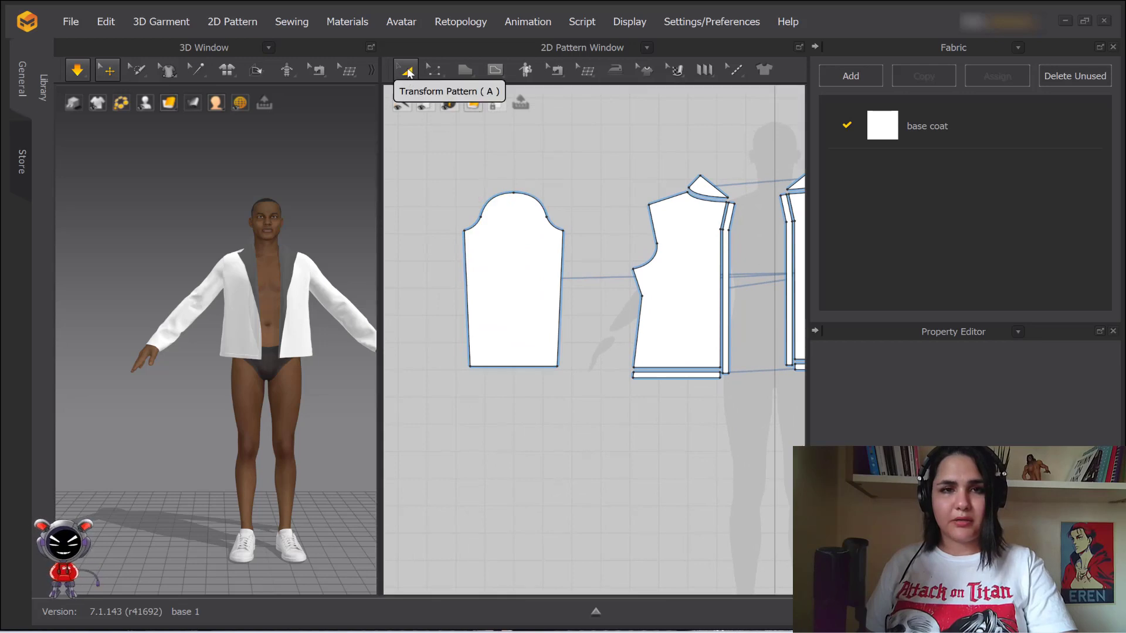
left_click(509, 262)
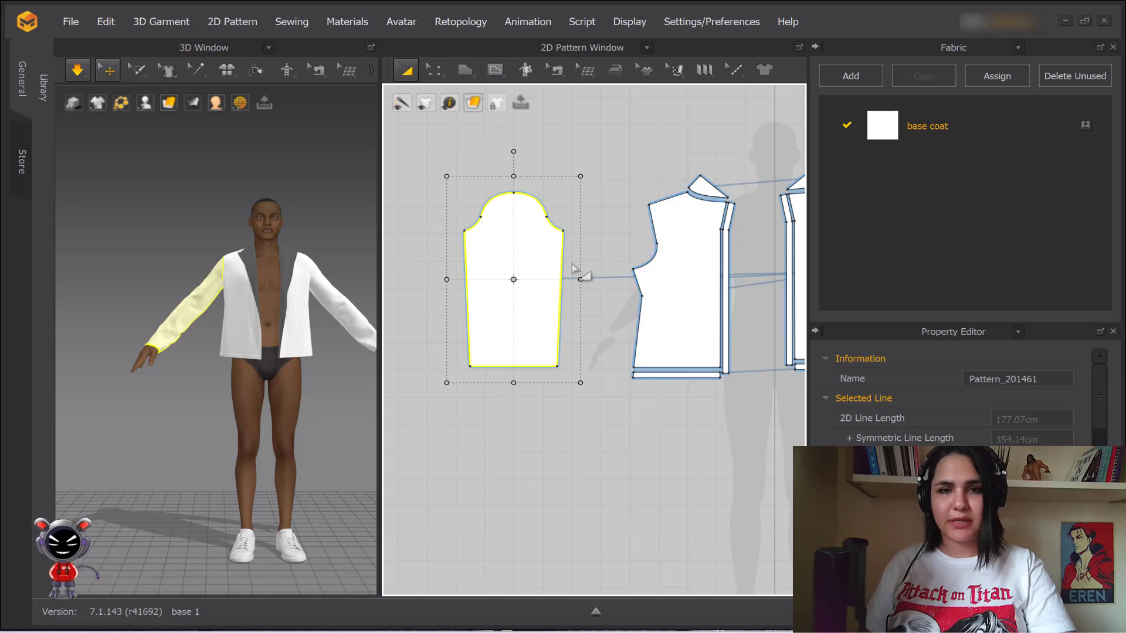
left_click_drag(573, 187, 538, 293)
left_click(598, 166)
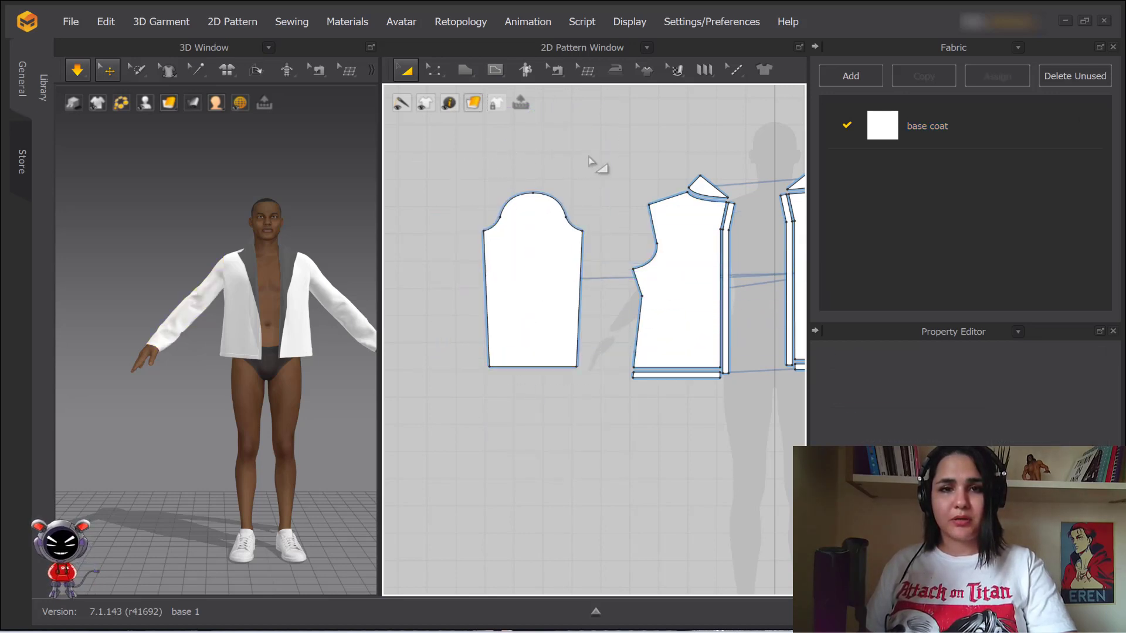
left_click_drag(451, 156, 650, 440)
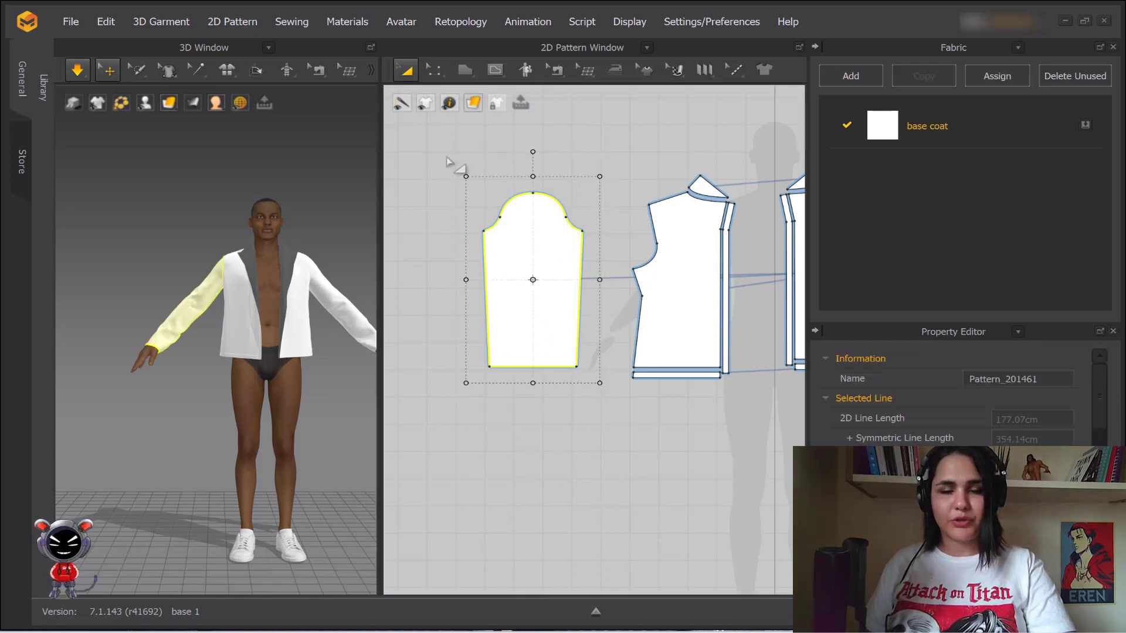
Stop the running simulation and box-select the whole right sleeve pattern again
left_click_drag(442, 148, 632, 429)
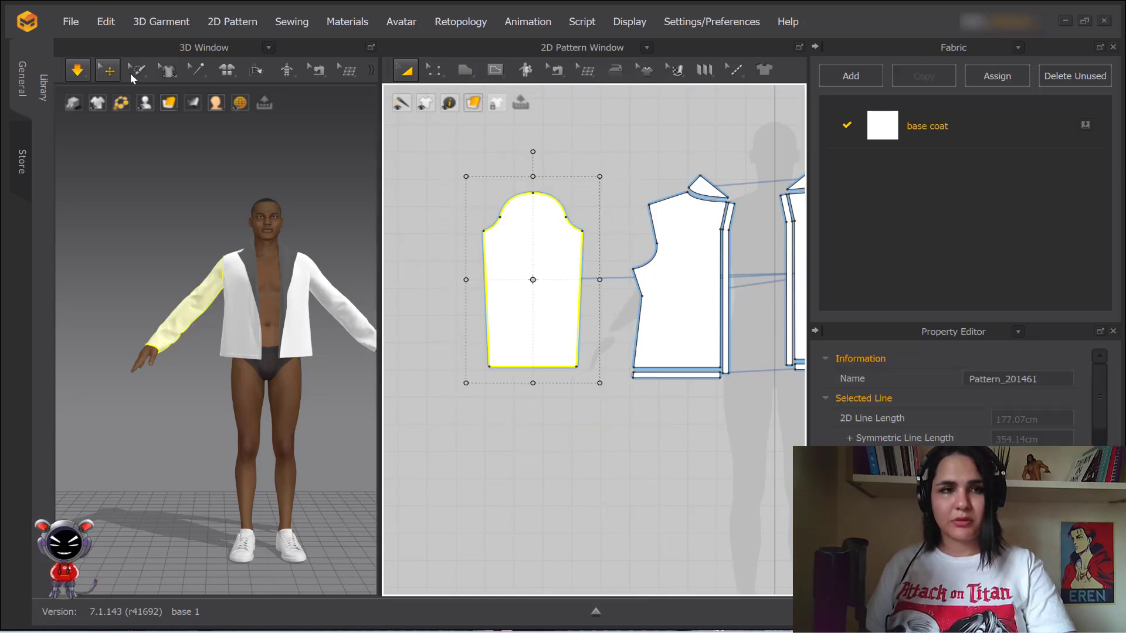
left_click(71, 69)
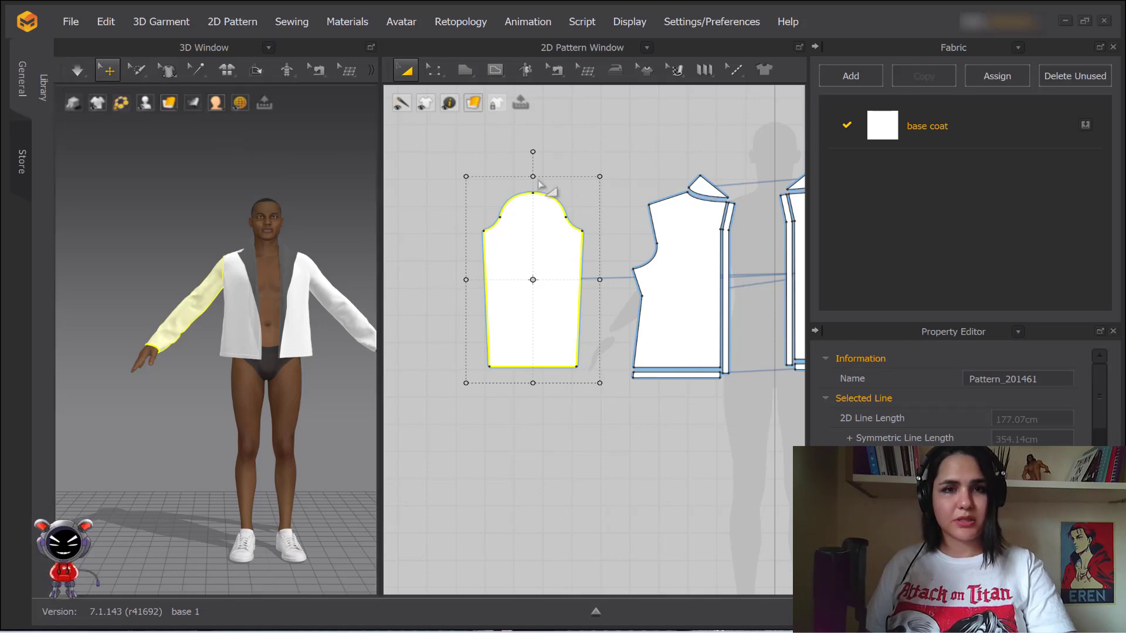
left_click(589, 139)
left_click_drag(474, 134, 614, 404)
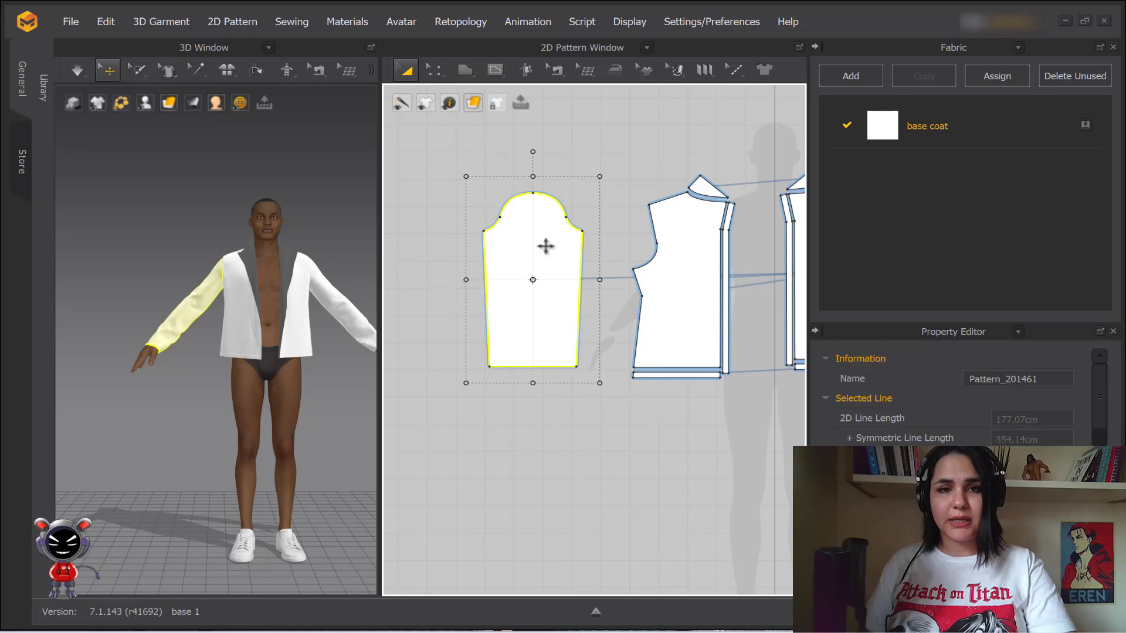
Try to select the right sleeve pattern with Transform Pattern by drawing selection boxes over only part of the piece
scroll(598, 219, "down", 3)
left_click_drag(453, 327, 645, 161)
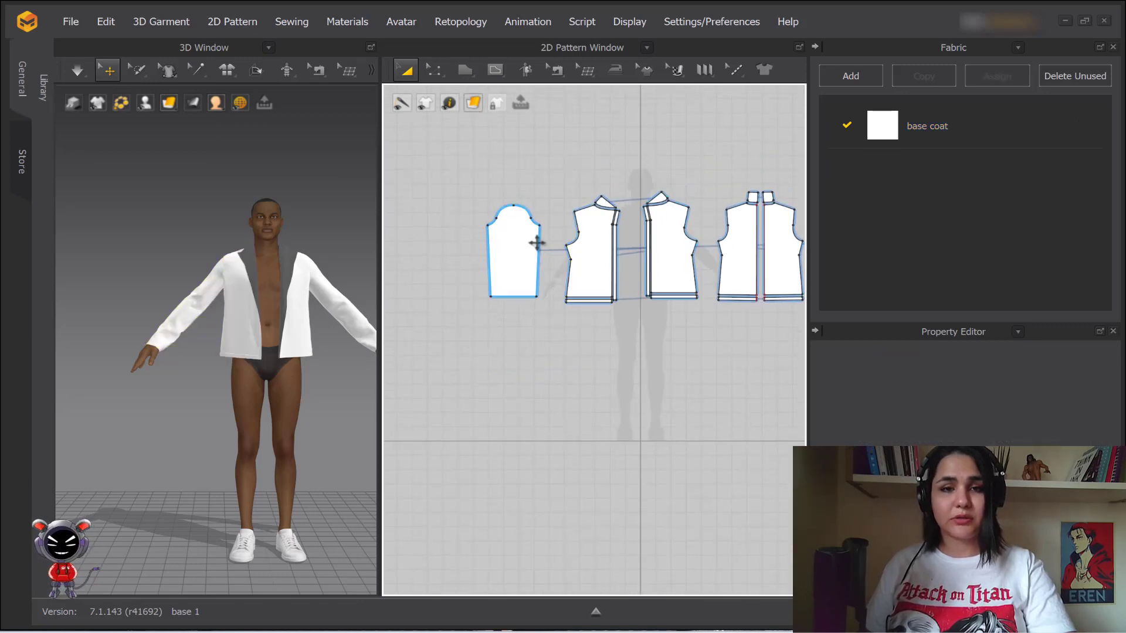
scroll(525, 225, "up", 5)
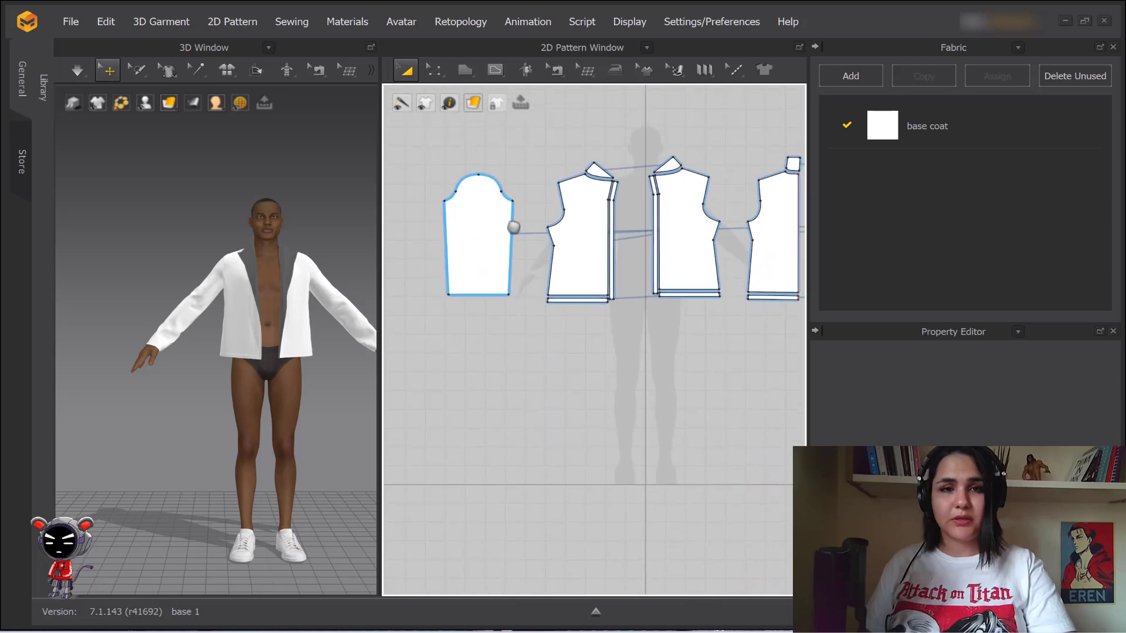
scroll(561, 262, "up", 5)
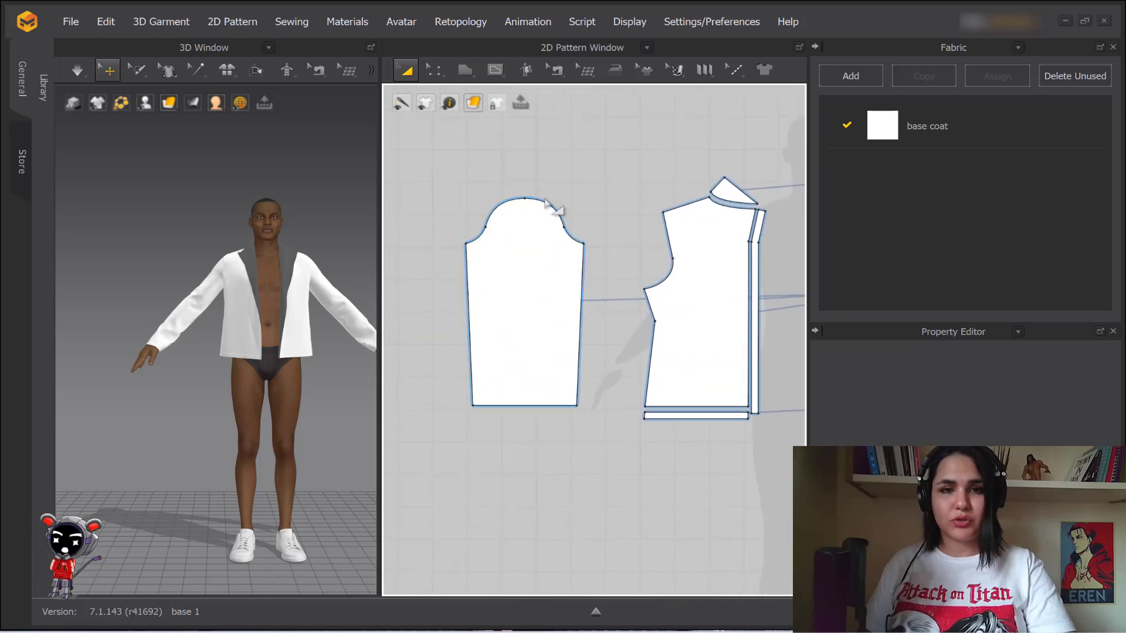
left_click_drag(425, 179, 663, 332)
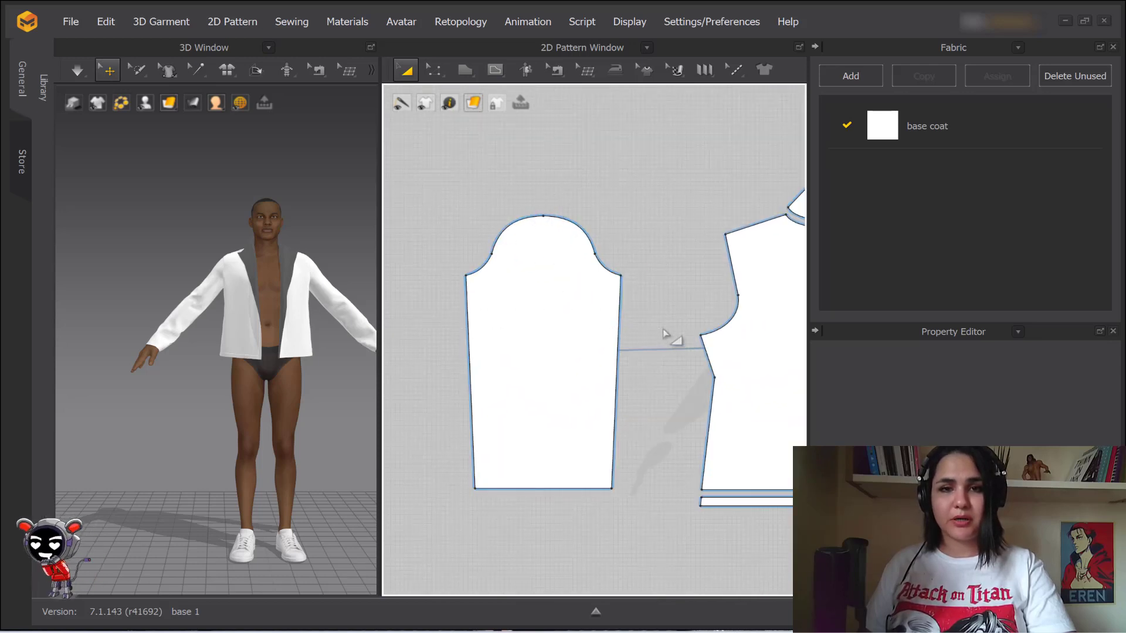
left_click_drag(425, 163, 674, 365)
scroll(674, 363, "down", 3)
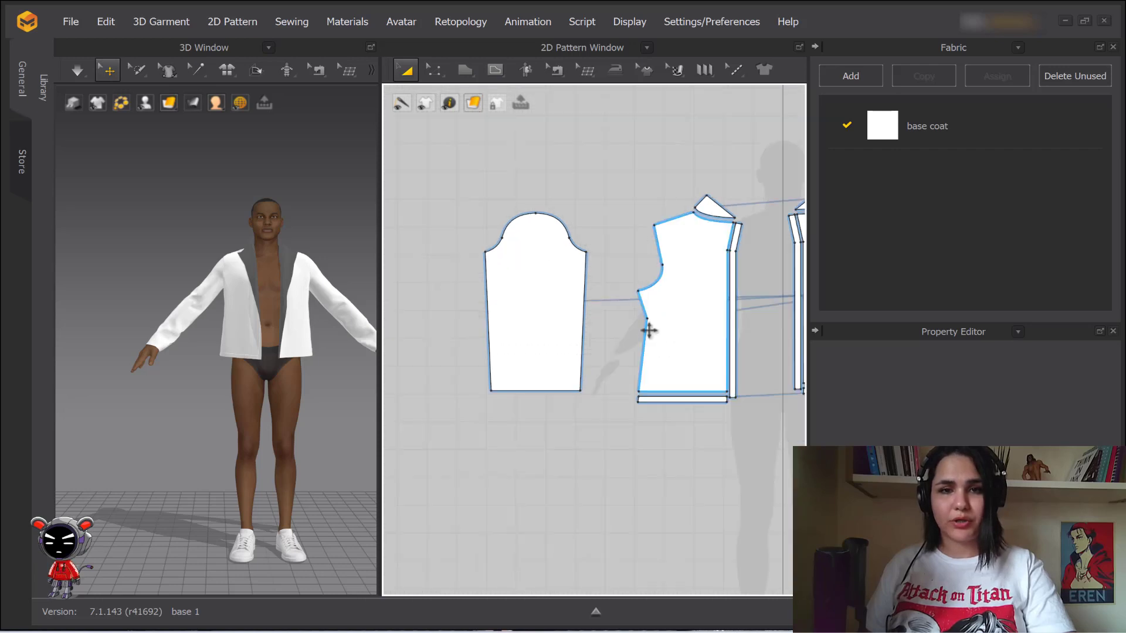
Box-select the entire right sleeve pattern, clear the selection, and review the options available for the piece
left_click_drag(451, 174, 616, 439)
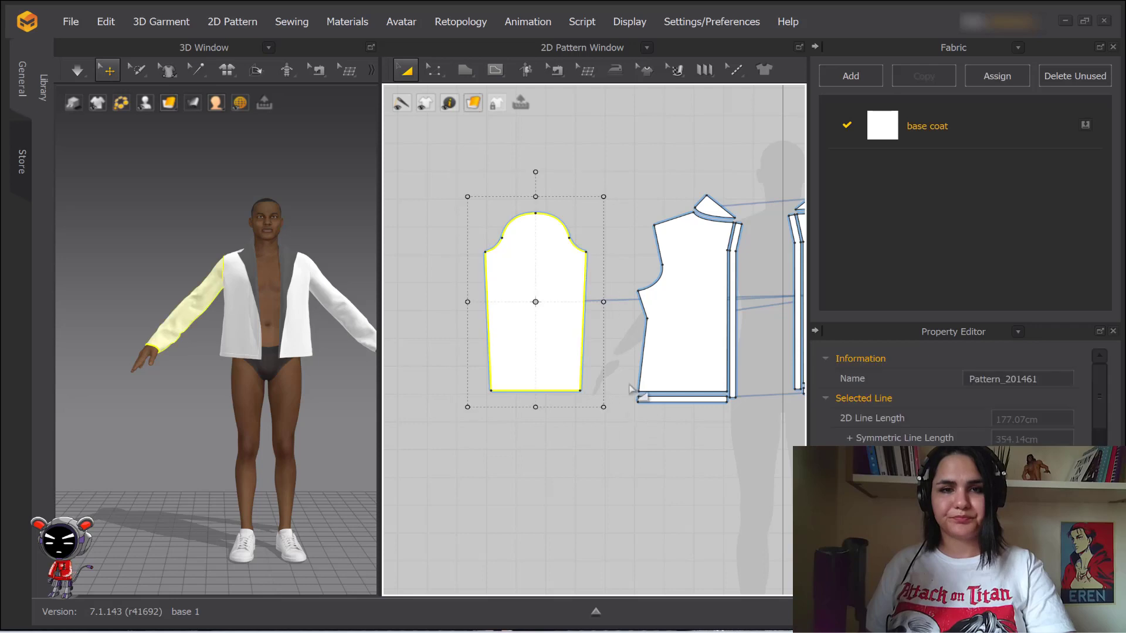
left_click(658, 159)
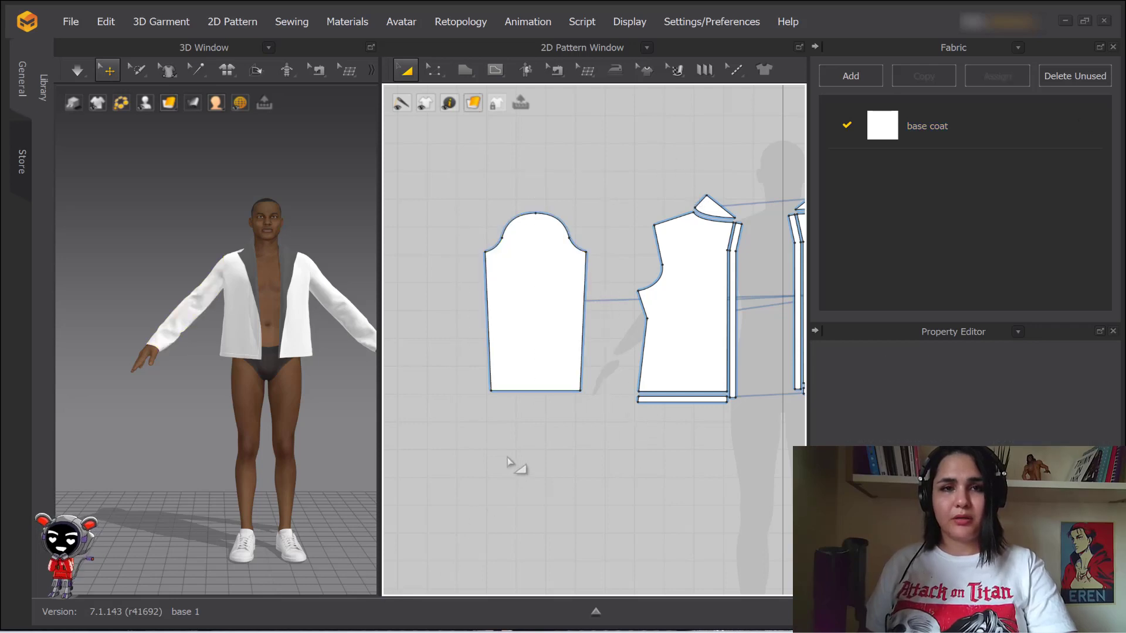
right_click(547, 251)
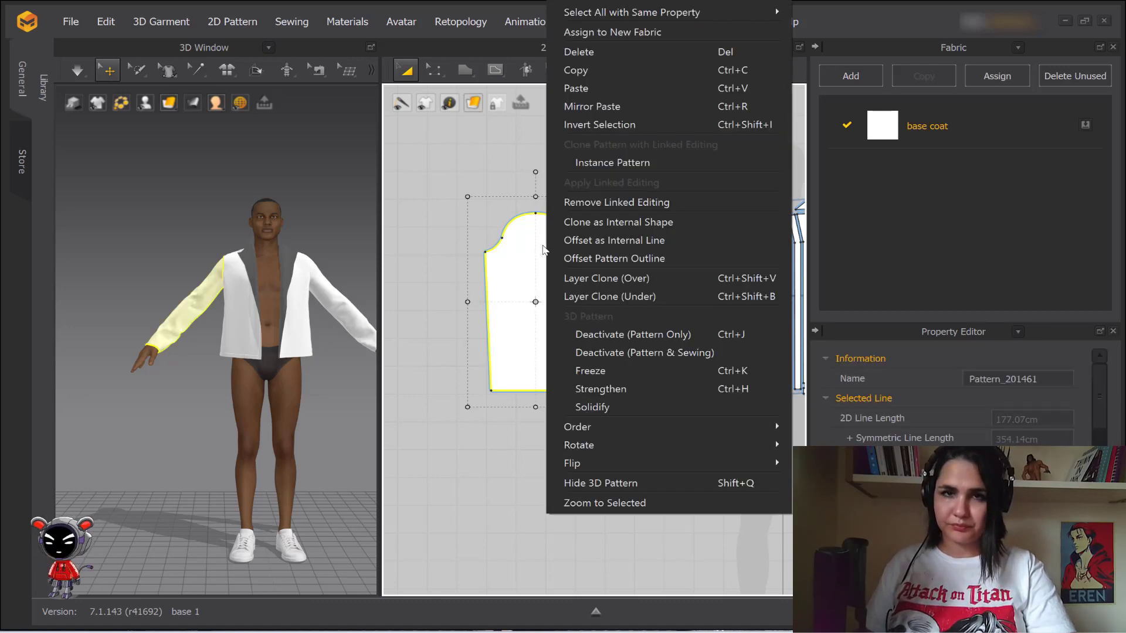
left_click(431, 207)
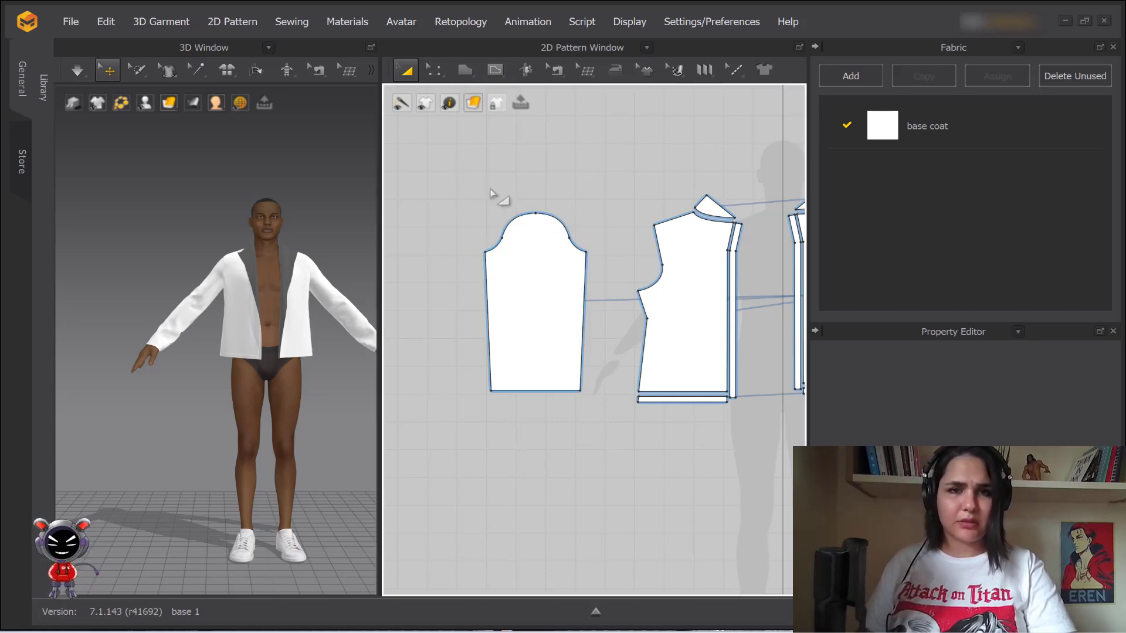
Try scaling the right sleeve pattern up from its upper corner near the front panel, and undo the scaling
left_click_drag(474, 174, 620, 426)
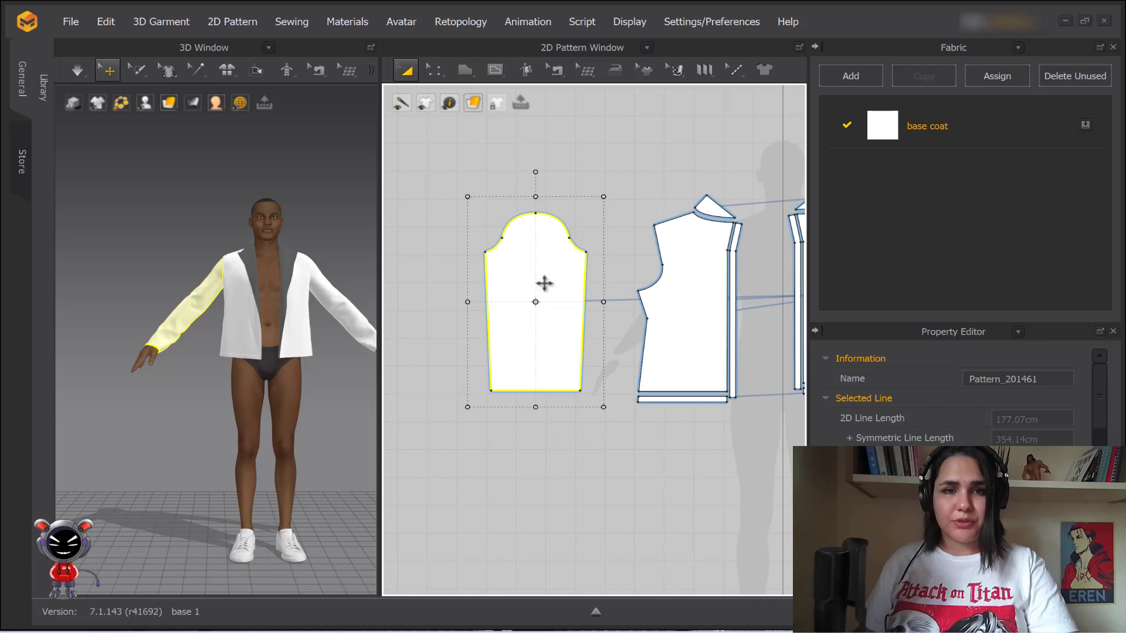
left_click_drag(605, 198, 689, 138)
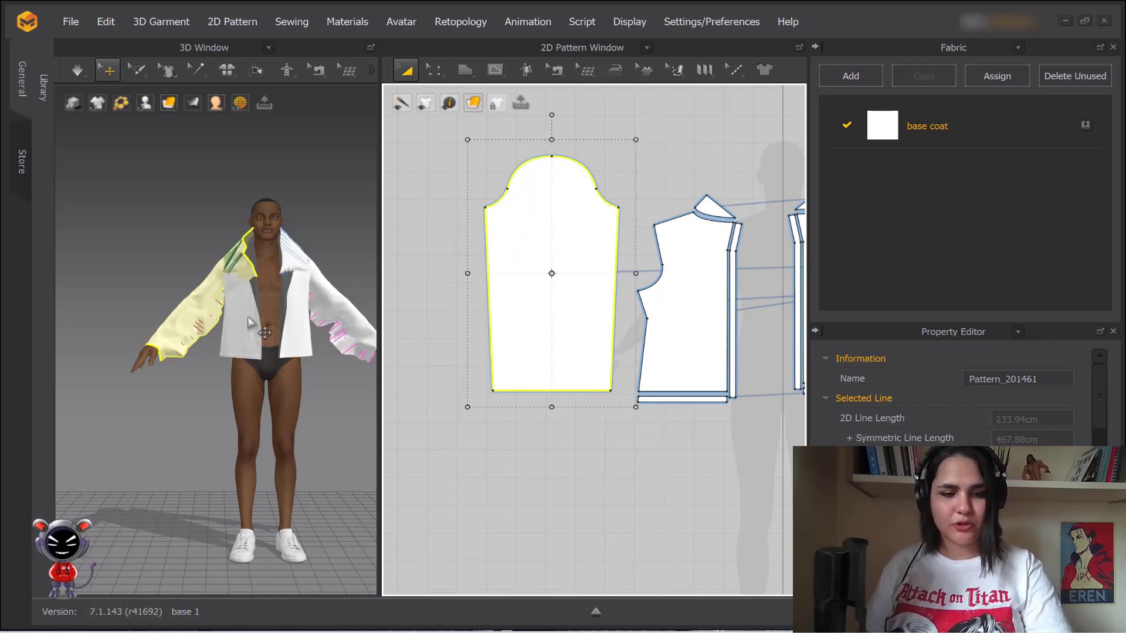
key("ctrl+z")
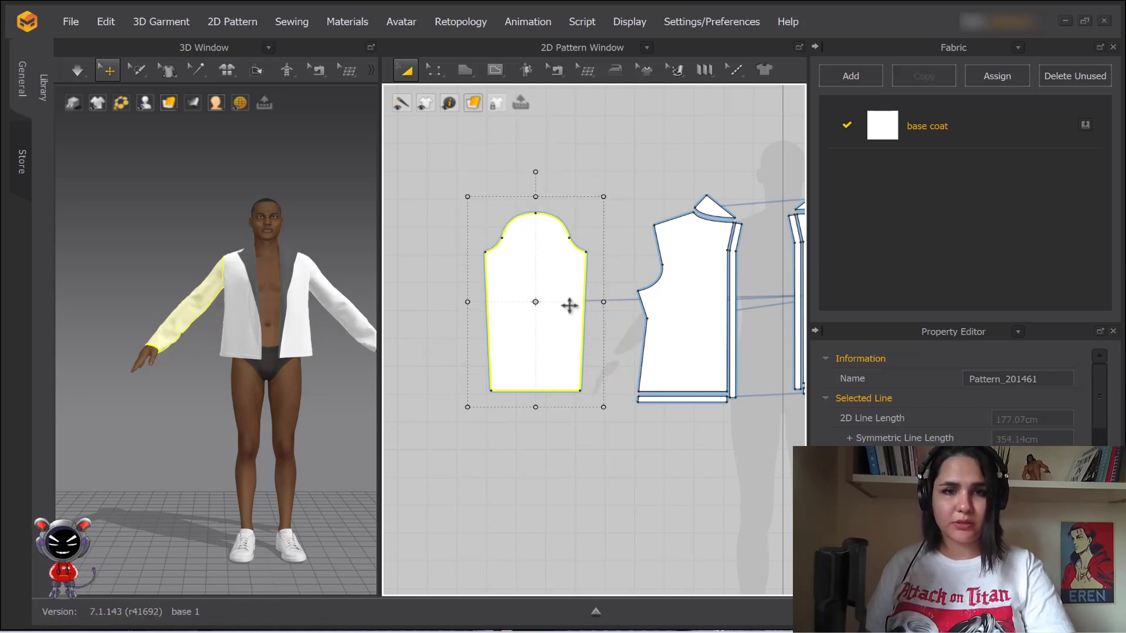
Try widening the right sleeve pattern from its side and shortening it from its cuff end, cancelling each change
left_click_drag(604, 303, 657, 289)
key("Escape")
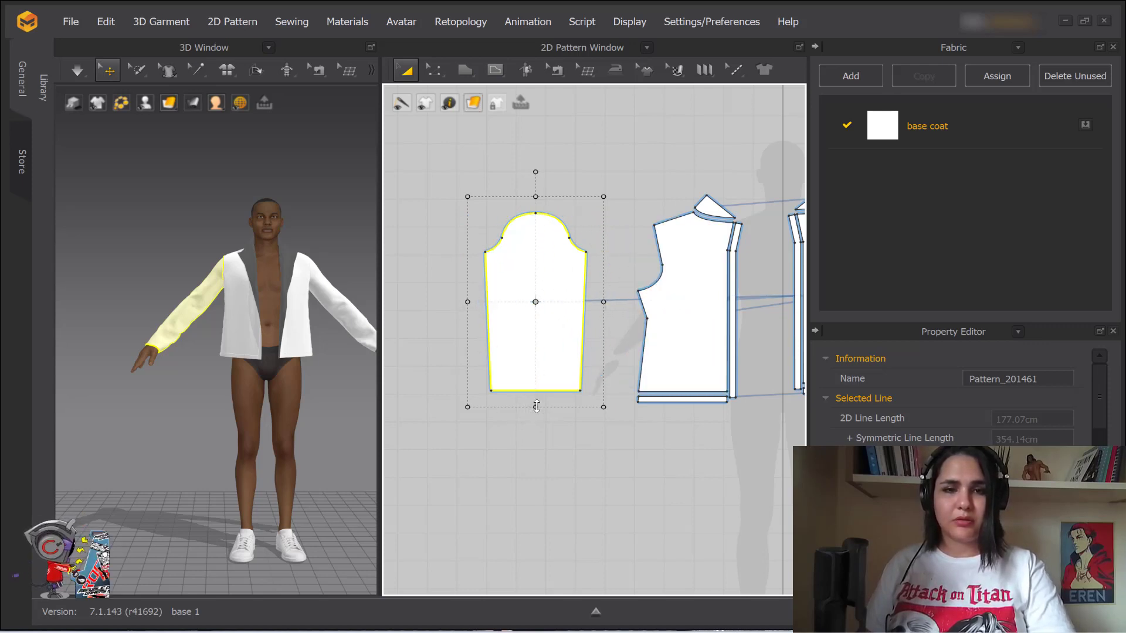
left_click_drag(536, 406, 550, 333)
key("Escape")
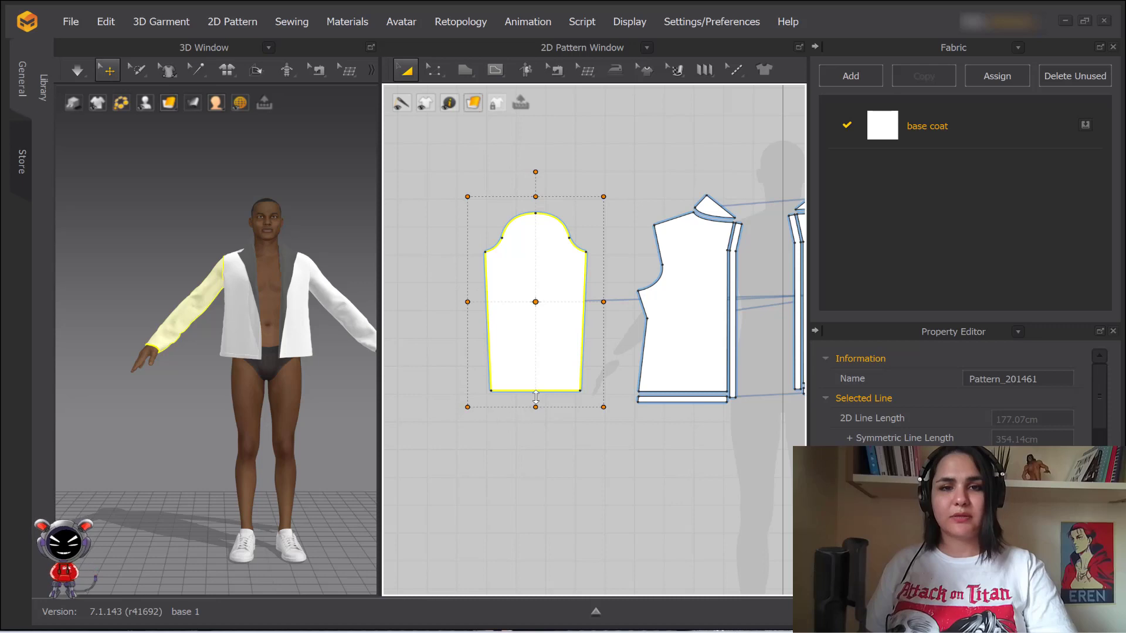
Try widening and lengthening the right sleeve pattern symmetrically about its center, cancel the changes, and deselect the piece
left_click_drag(604, 304, 649, 295)
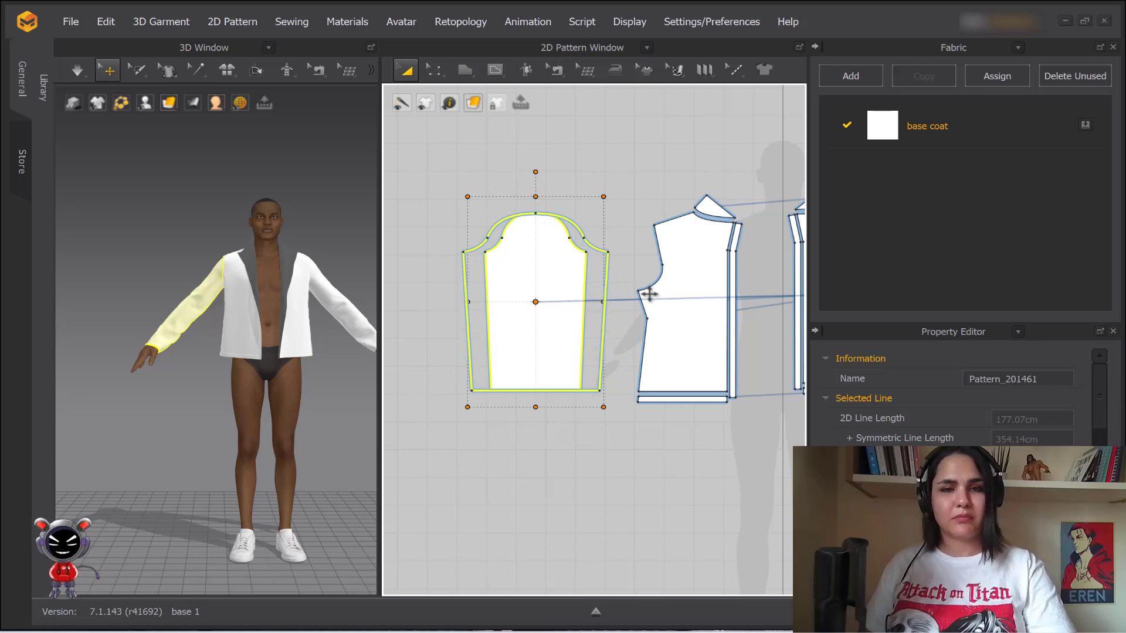
key("ctrl+z")
left_click_drag(535, 196, 582, 157)
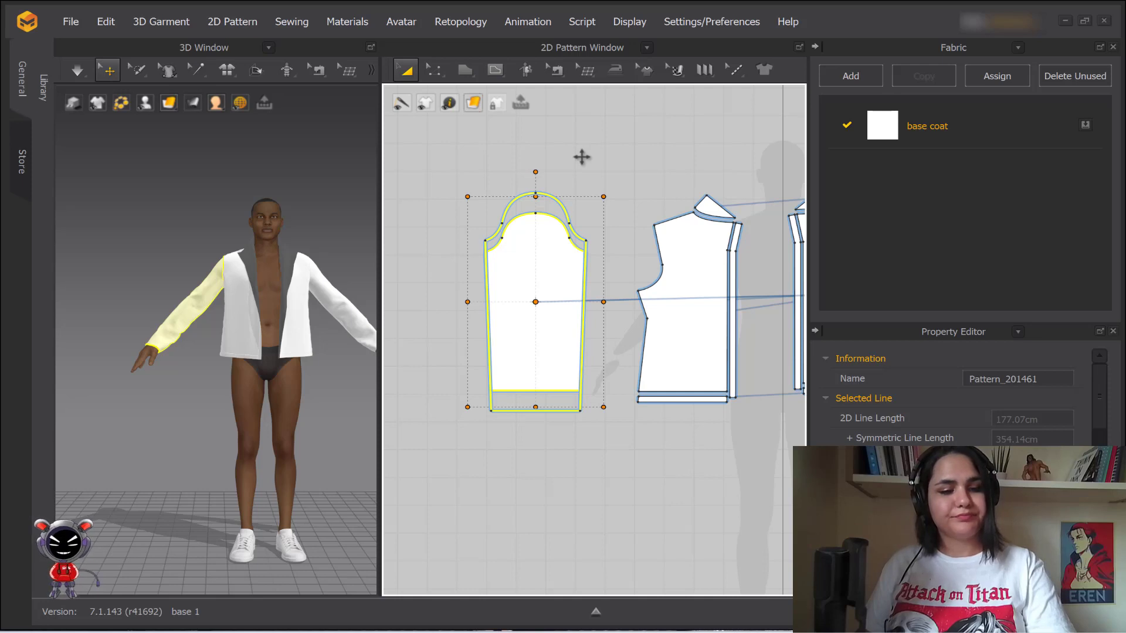
left_click_drag(582, 157, 581, 157)
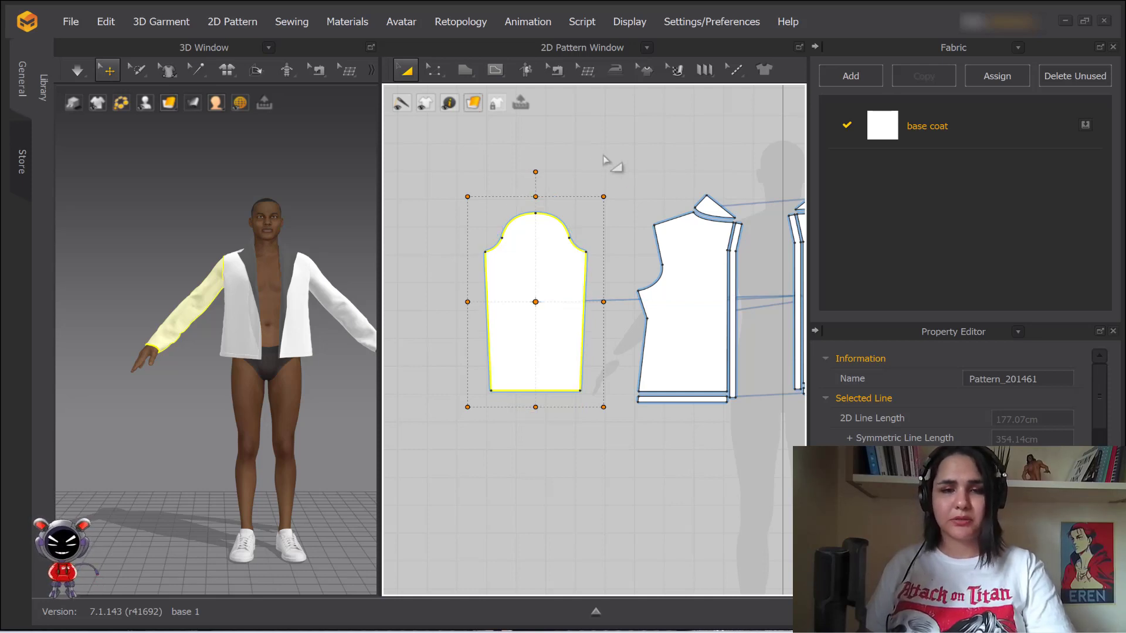
left_click(610, 164)
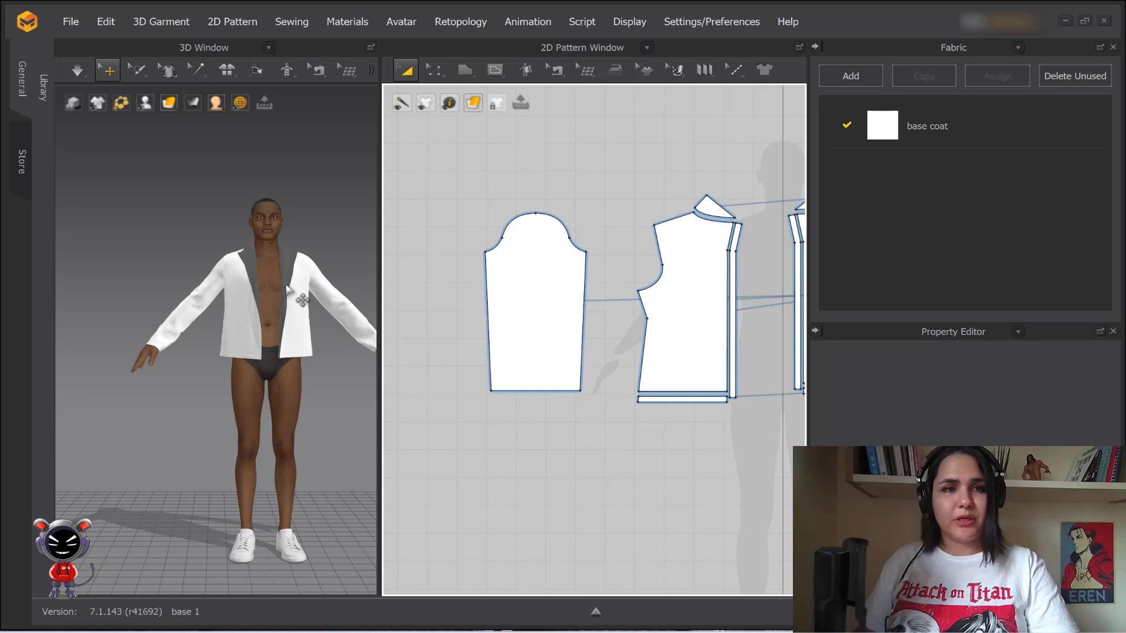
Switch to Edit Pattern and box-select only the points and segments of the right sleeve's cap
left_click(541, 259)
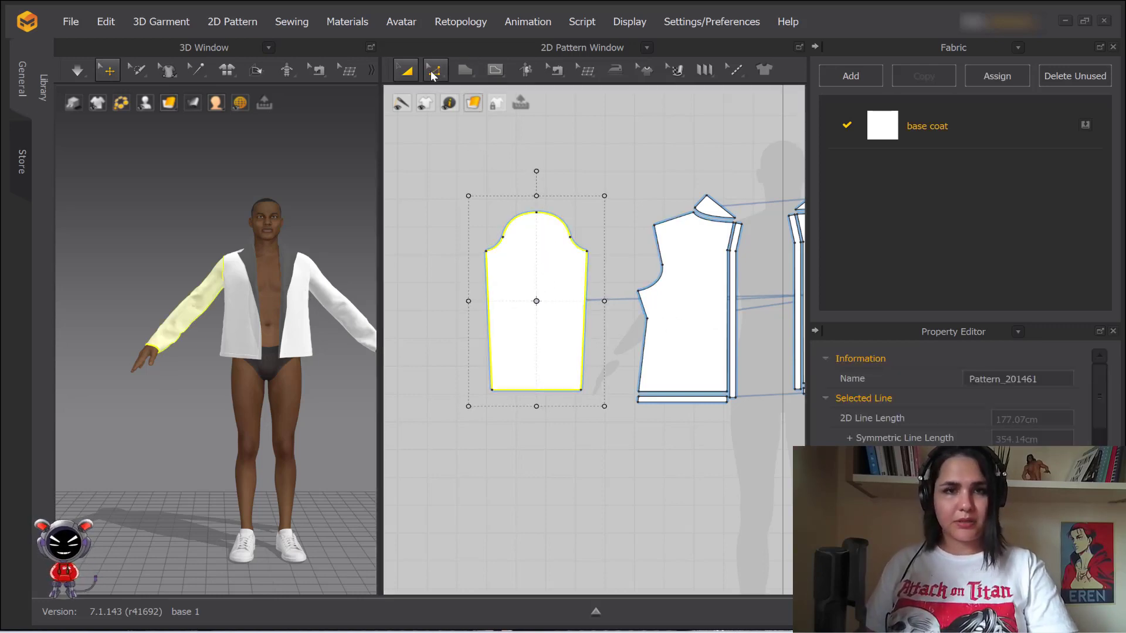
left_click(444, 74)
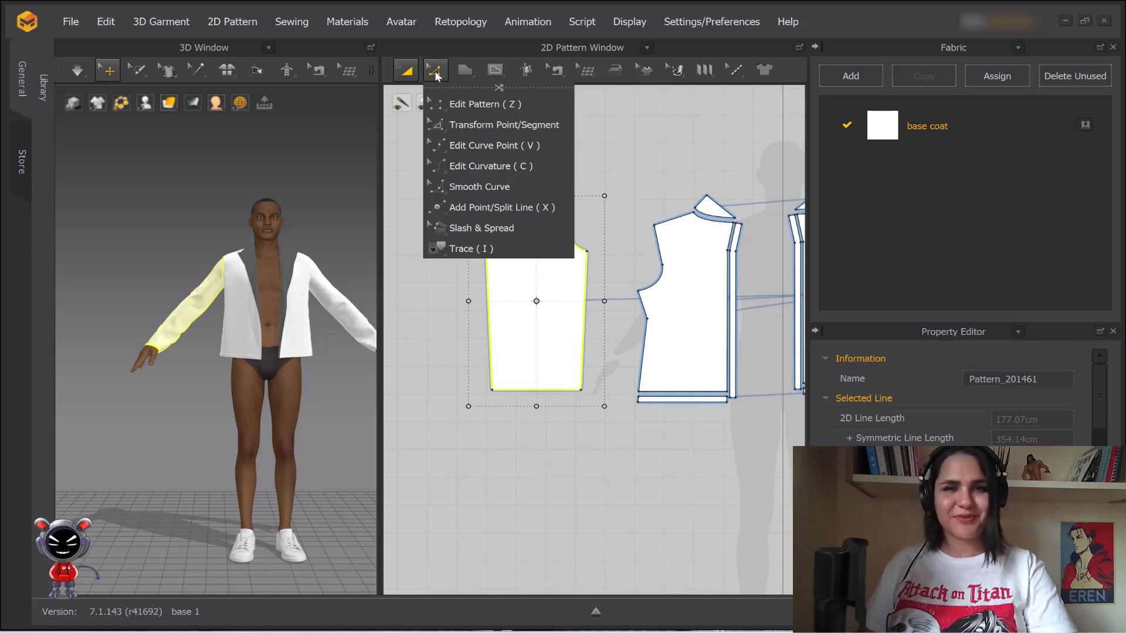
left_click(458, 101)
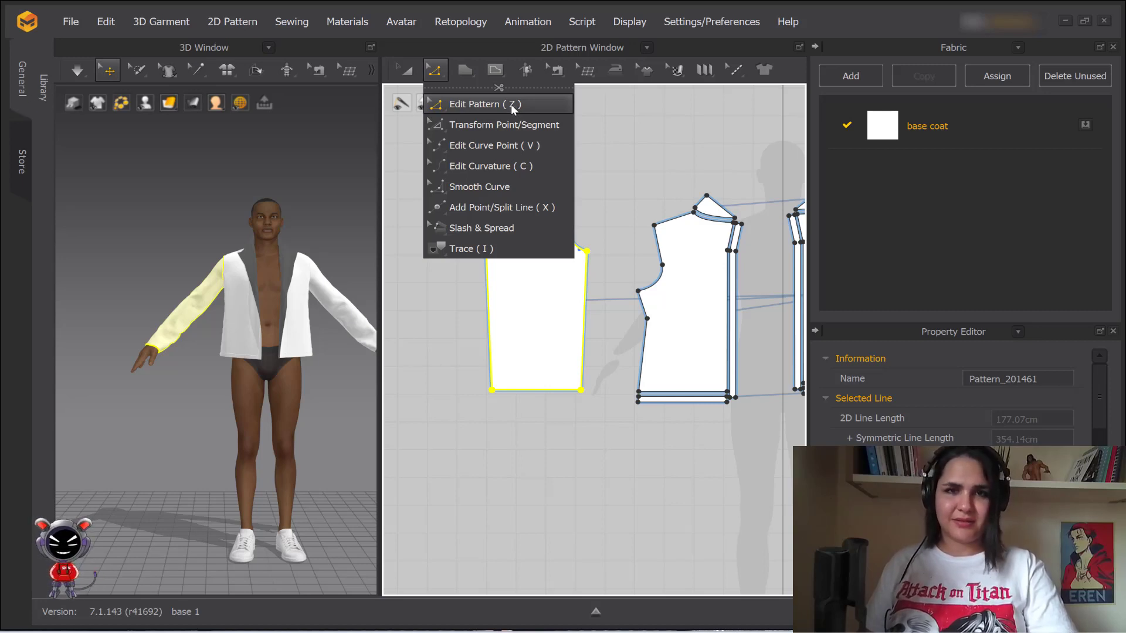
left_click(591, 124)
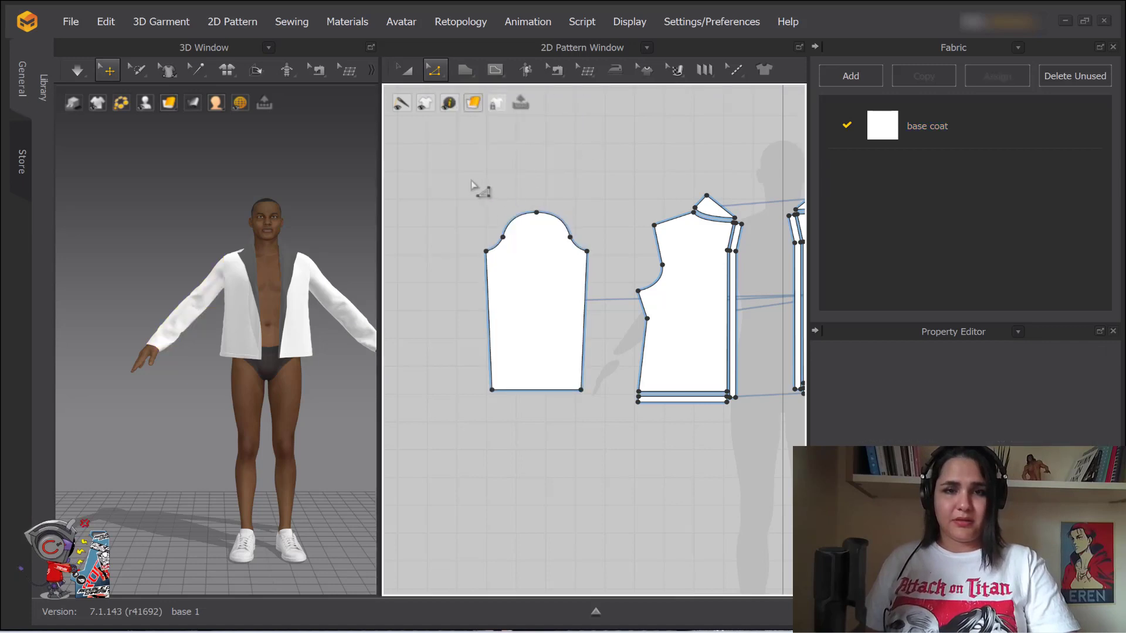
left_click_drag(464, 176, 606, 279)
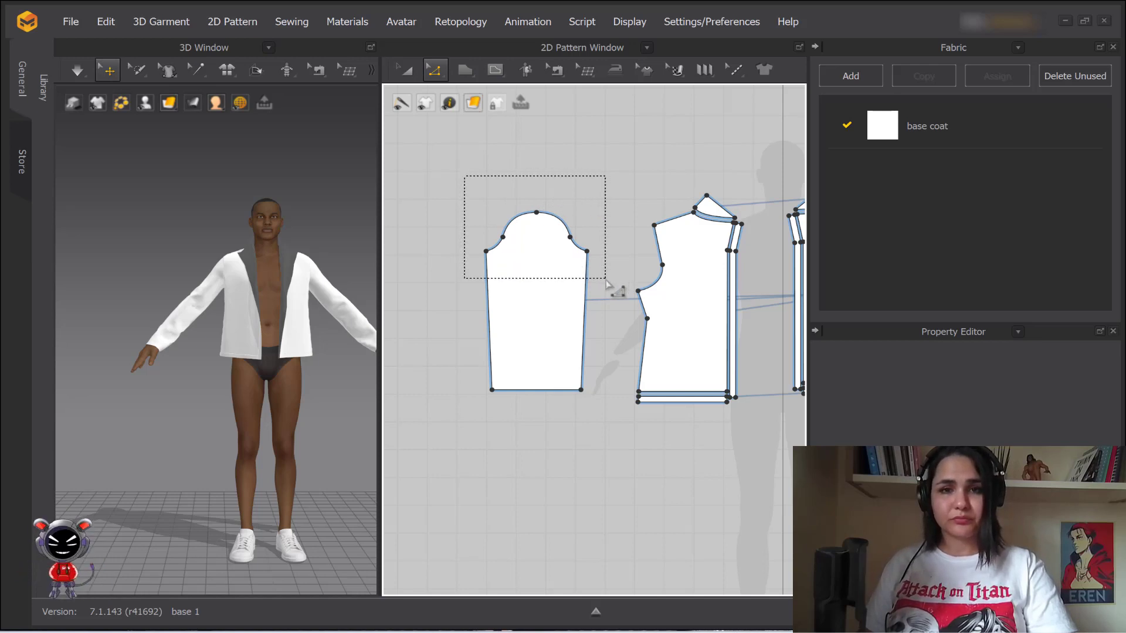
left_click_drag(606, 281, 606, 282)
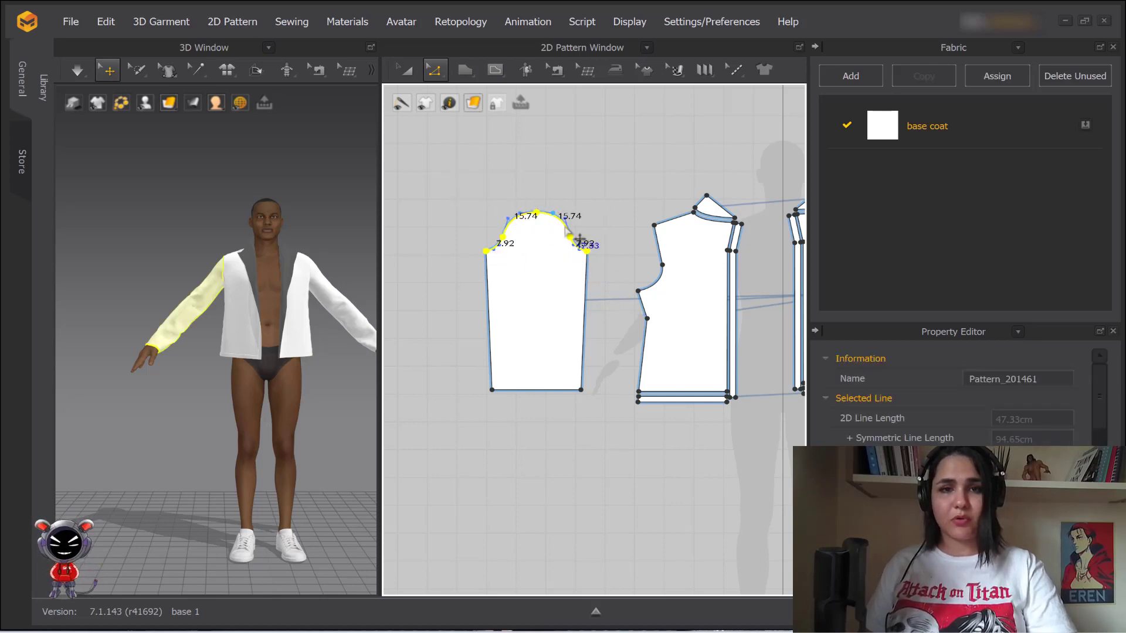
Compare Transform Pattern with Edit Pattern using a partial box over the sleeve cap, ending with Transform Pattern active
key("a")
left_click_drag(457, 166, 616, 289)
left_click(434, 72)
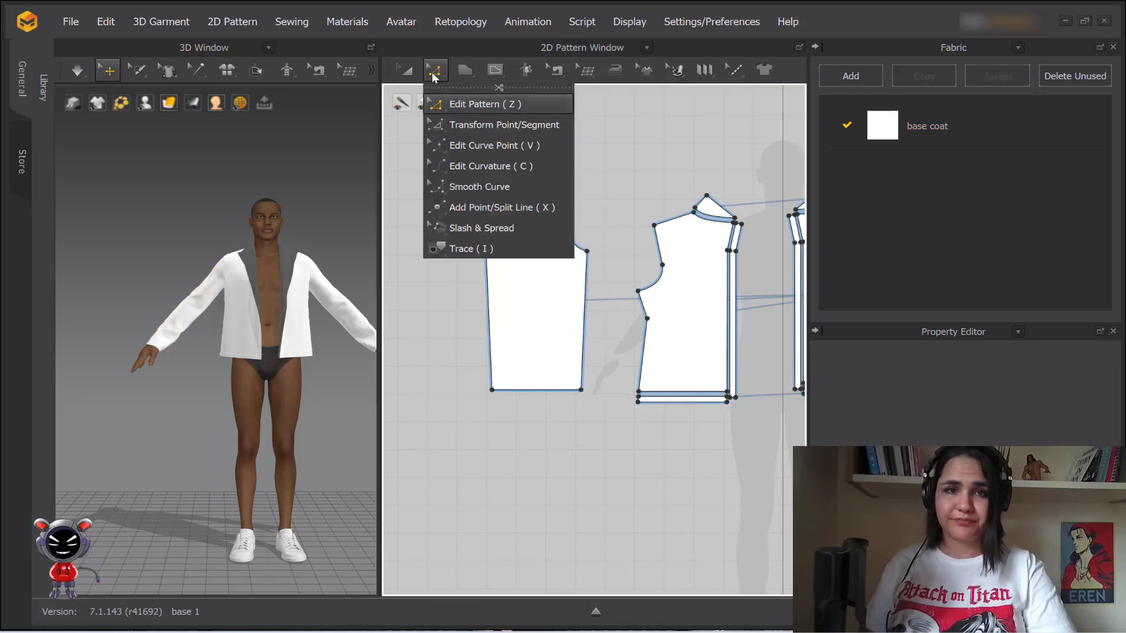
left_click(463, 103)
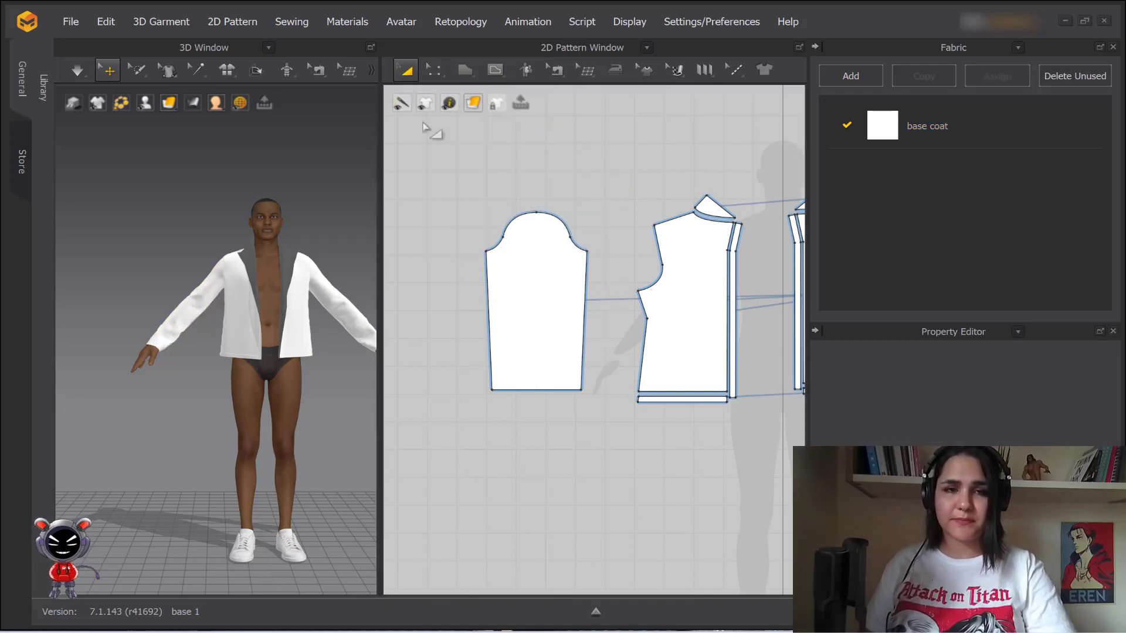
Select the right sleeve pattern and assign it to a new fabric
left_click(546, 292)
right_click(544, 273)
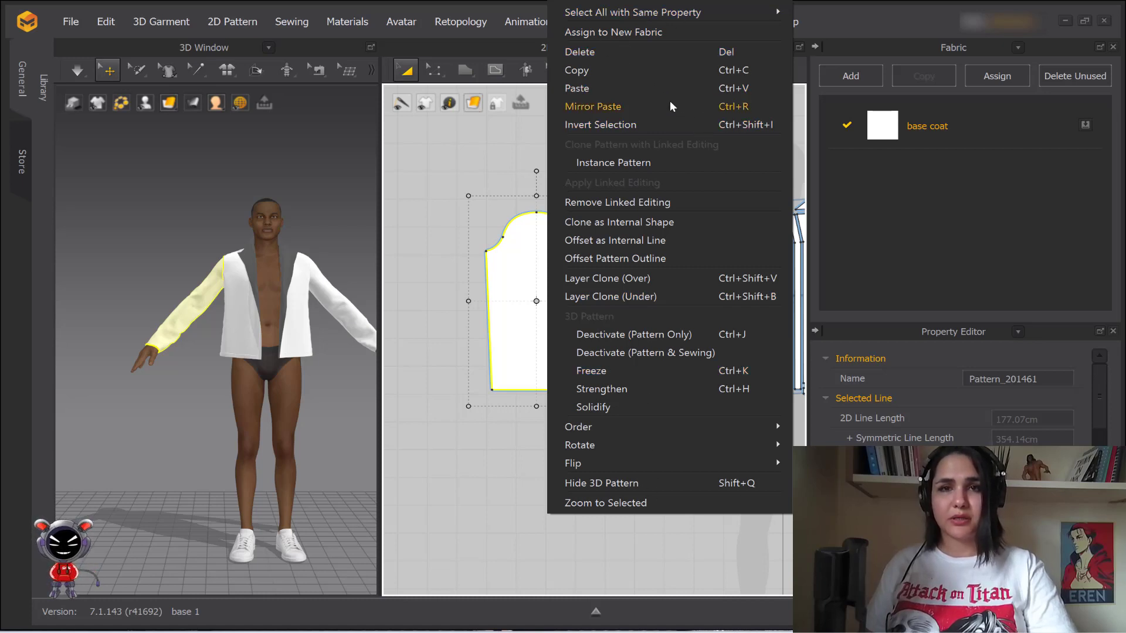
mouse_move(614, 14)
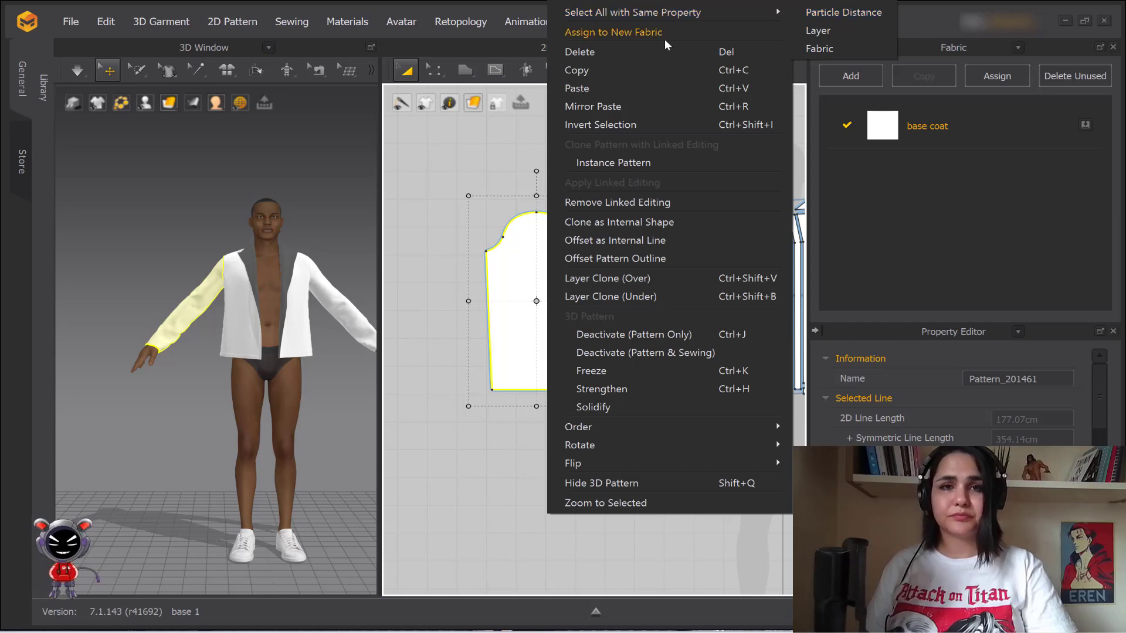
left_click(623, 33)
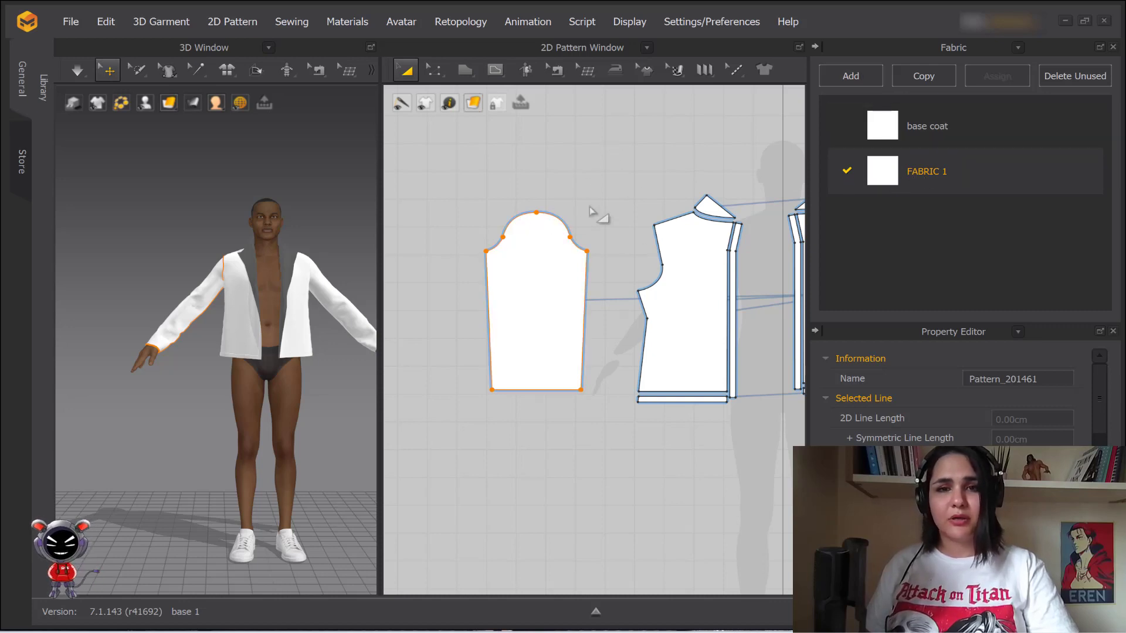
Reassign the right sleeve pattern to the base coat fabric and delete the unused fabric
left_click(542, 268)
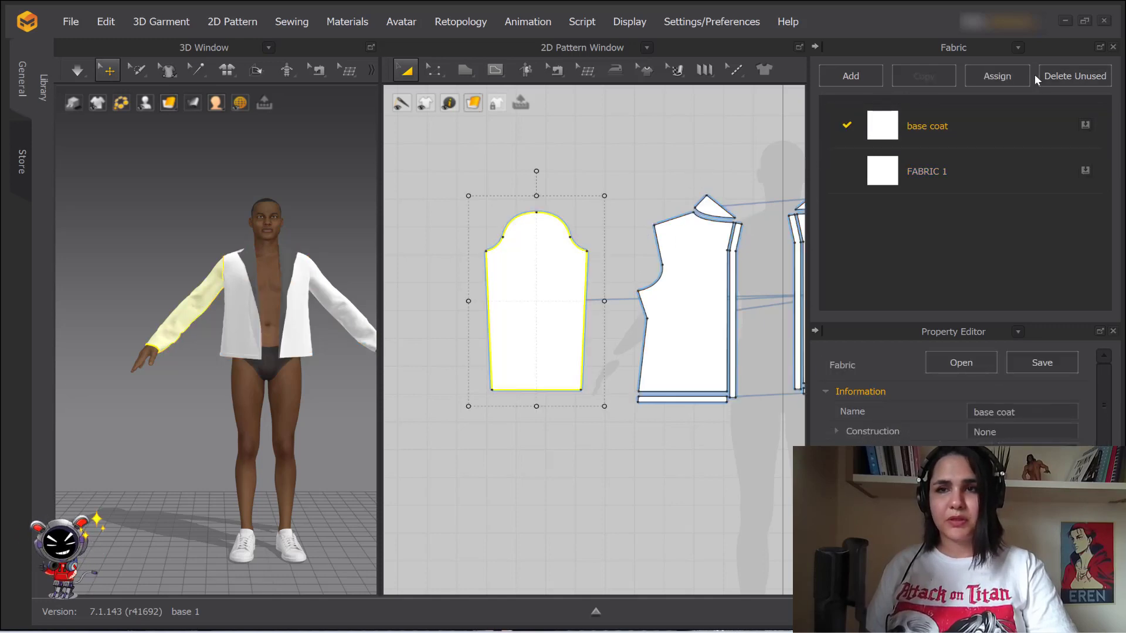
left_click(1068, 76)
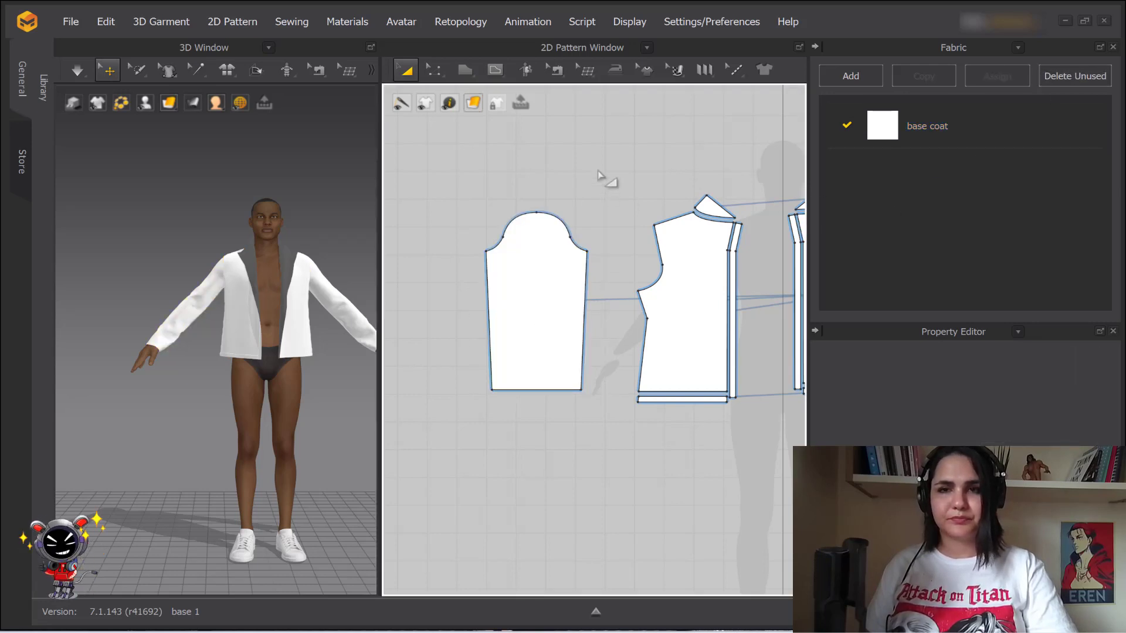
scroll(563, 246, "down", 5)
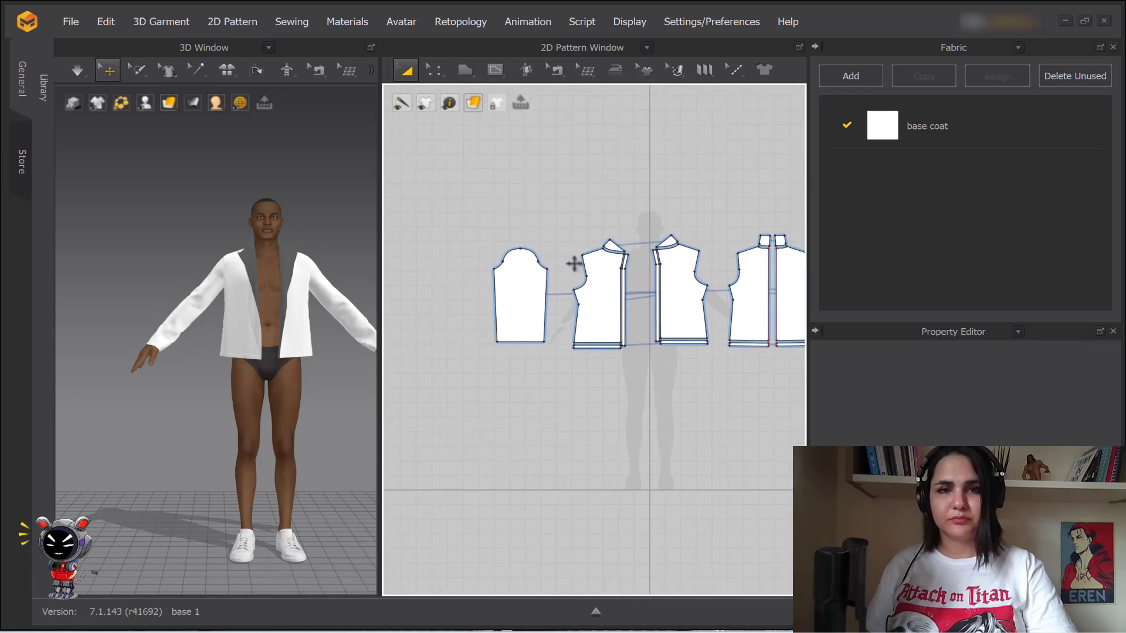
Delete the right sleeve pattern and undo the deletion
left_click(531, 284)
right_click(530, 286)
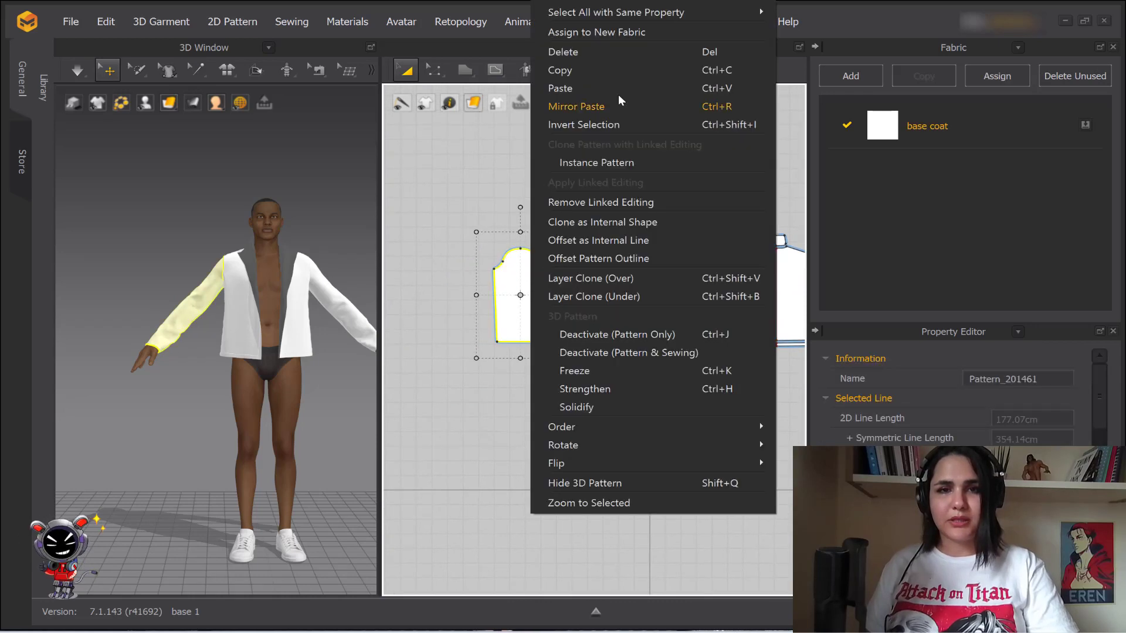
left_click(591, 50)
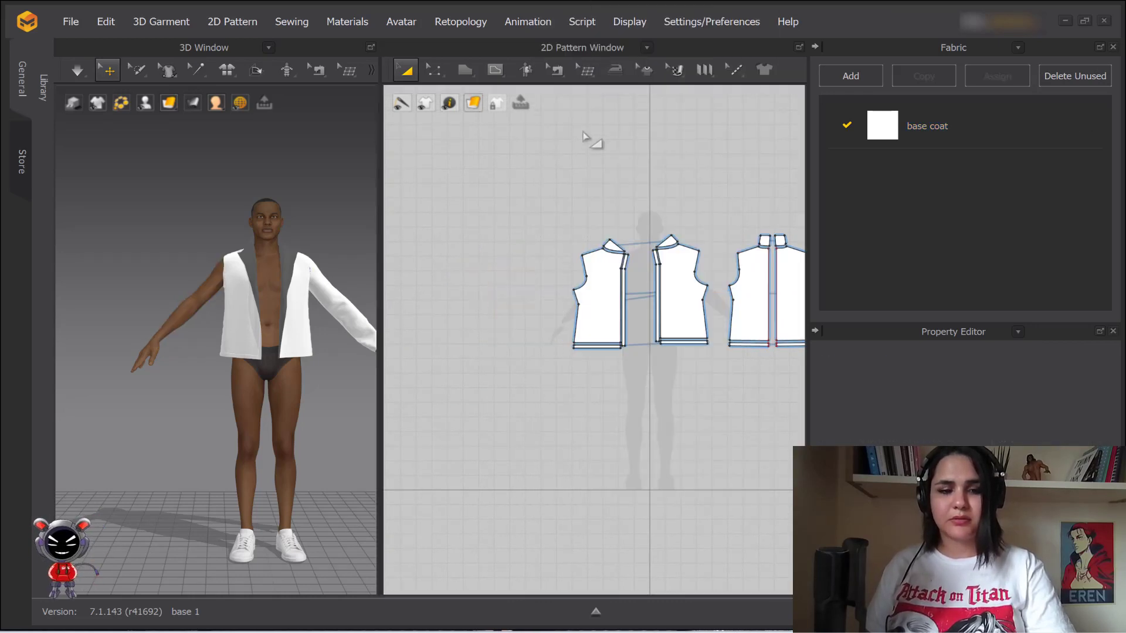
key("ctrl+z")
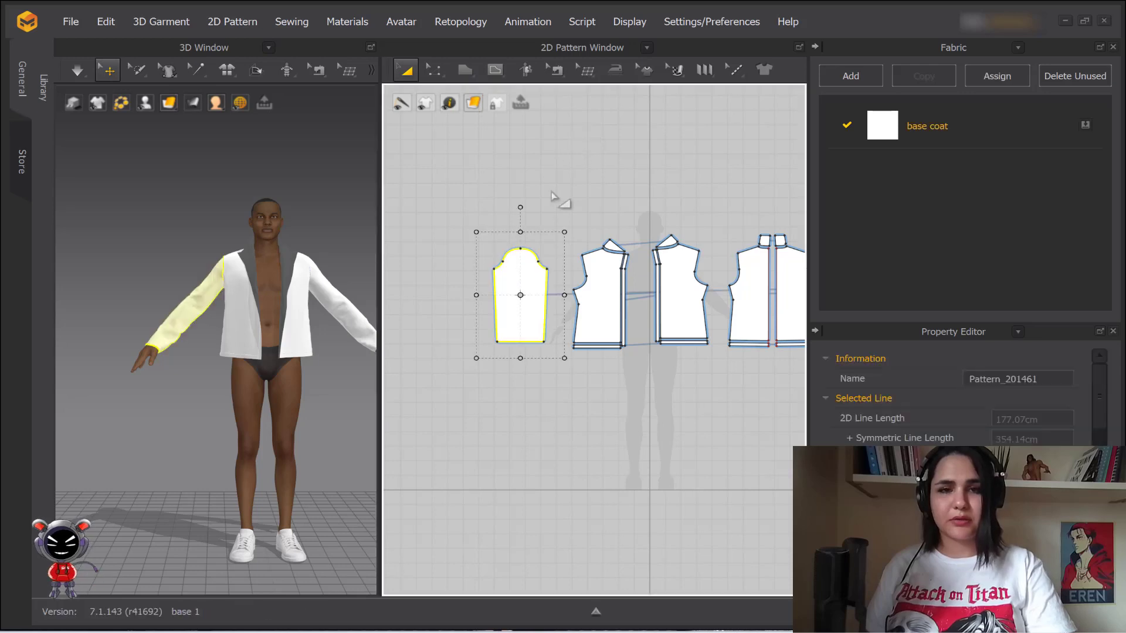
Copy the right sleeve pattern and paste the duplicate directly above the original
right_click(519, 268)
left_click(584, 70)
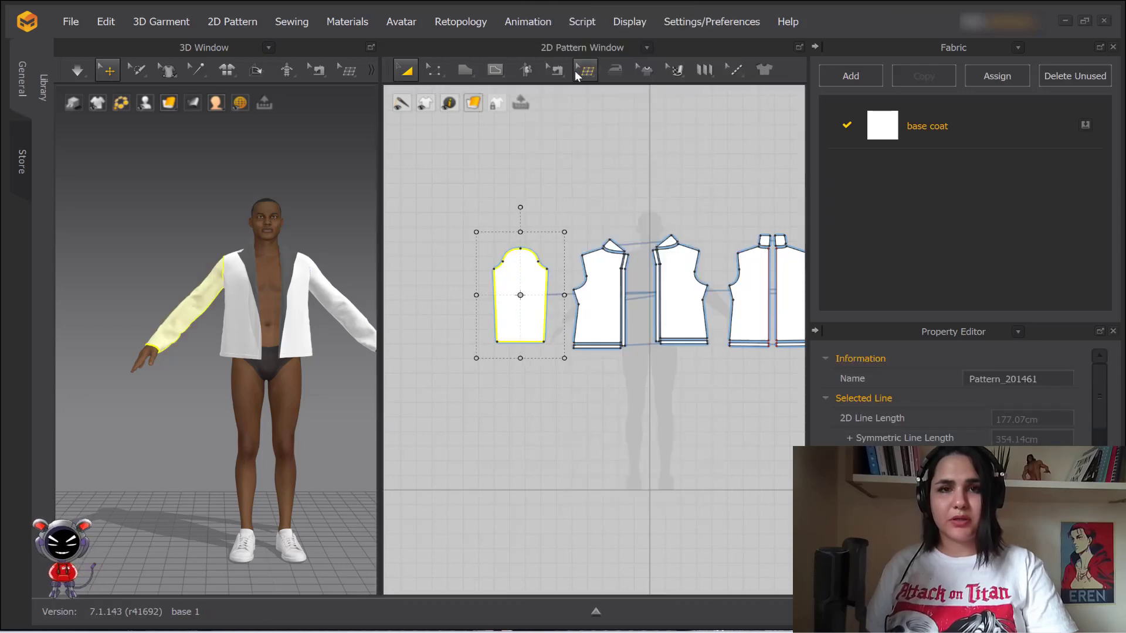
right_click(525, 148)
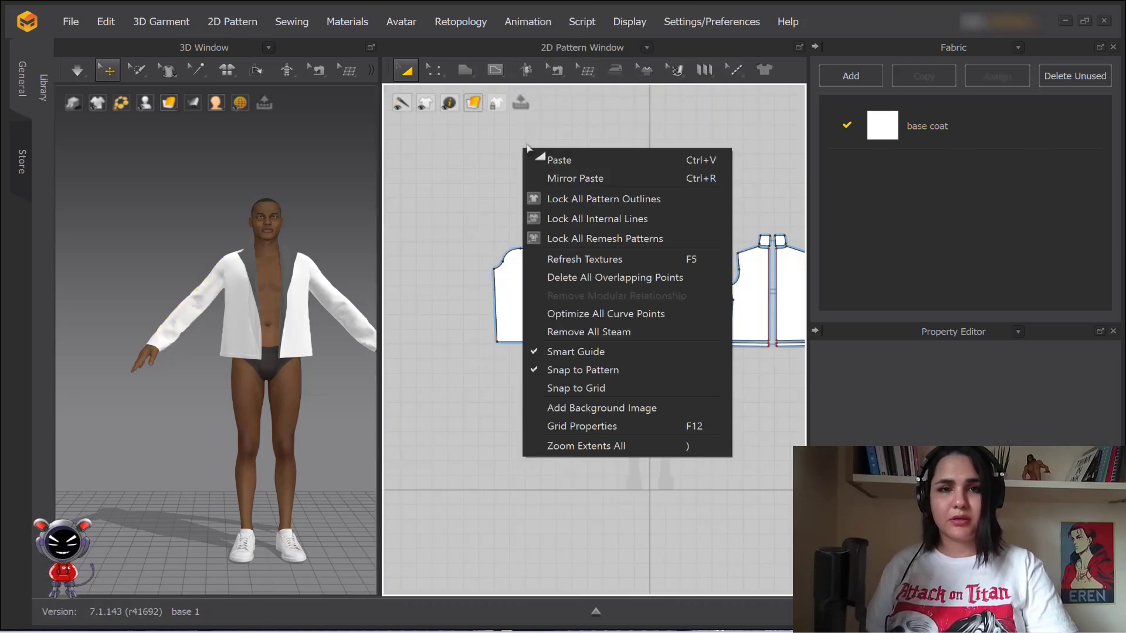
left_click(551, 166)
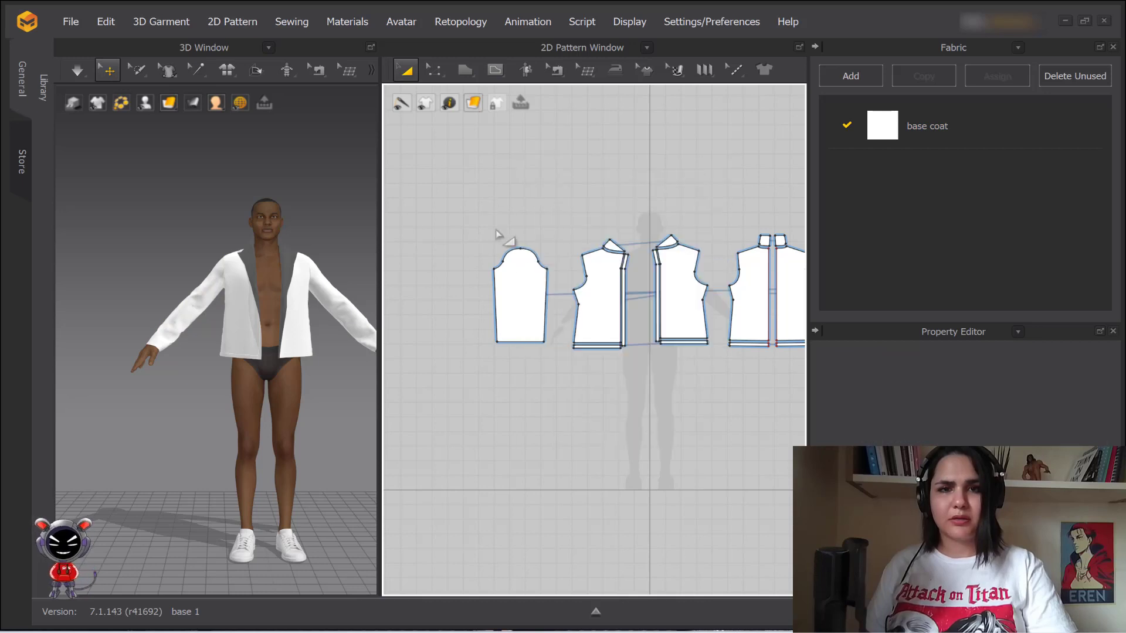
right_click(511, 267)
left_click(568, 66)
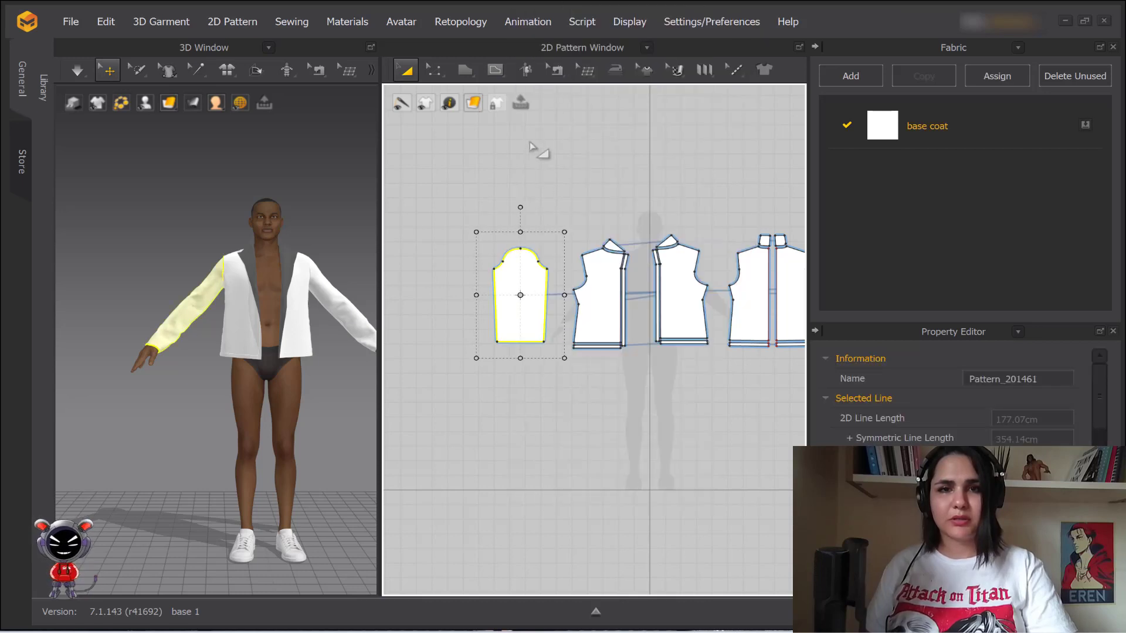
right_click(530, 143)
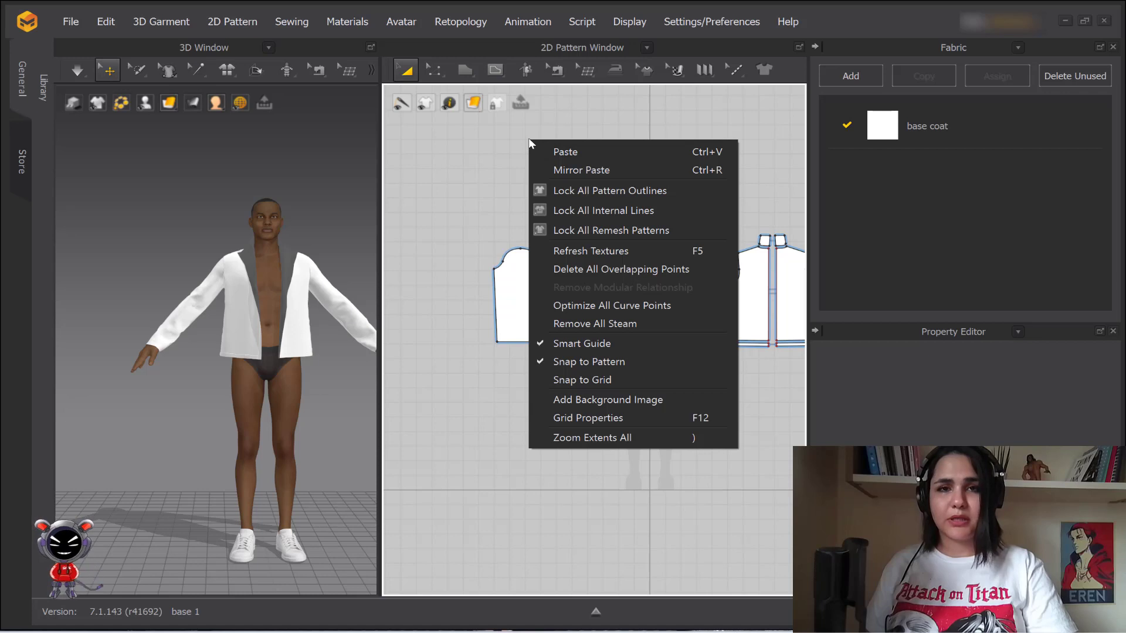
left_click(584, 152)
left_click(525, 184)
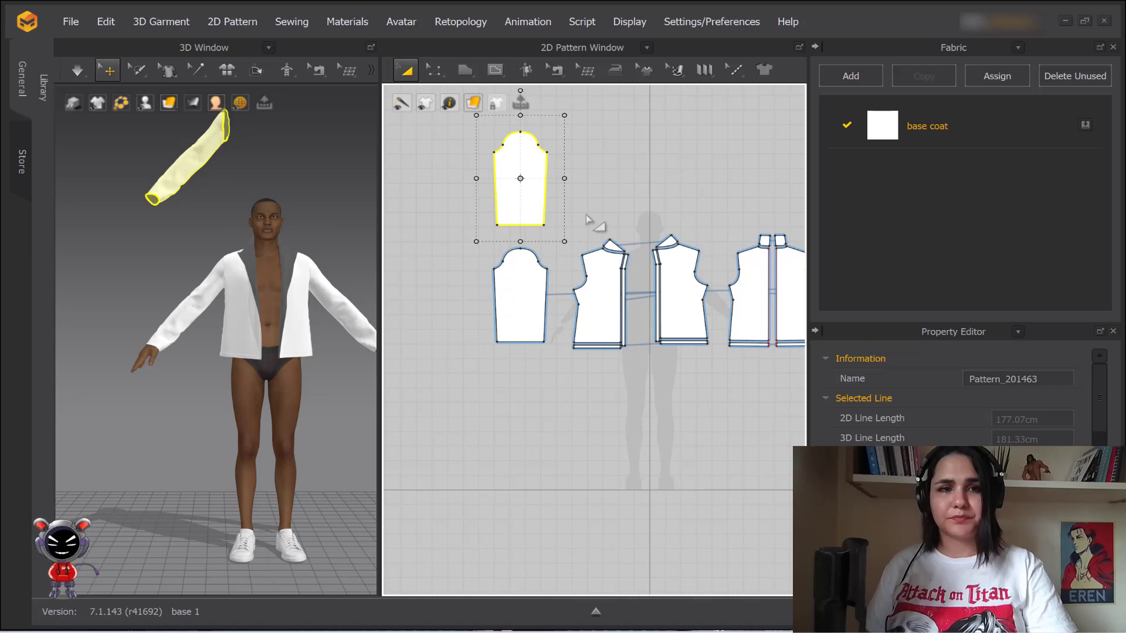
Mirror-paste the right sleeve pattern and place the mirrored copy beside the pasted duplicate
left_click(534, 283)
right_click(533, 284)
left_click(457, 229)
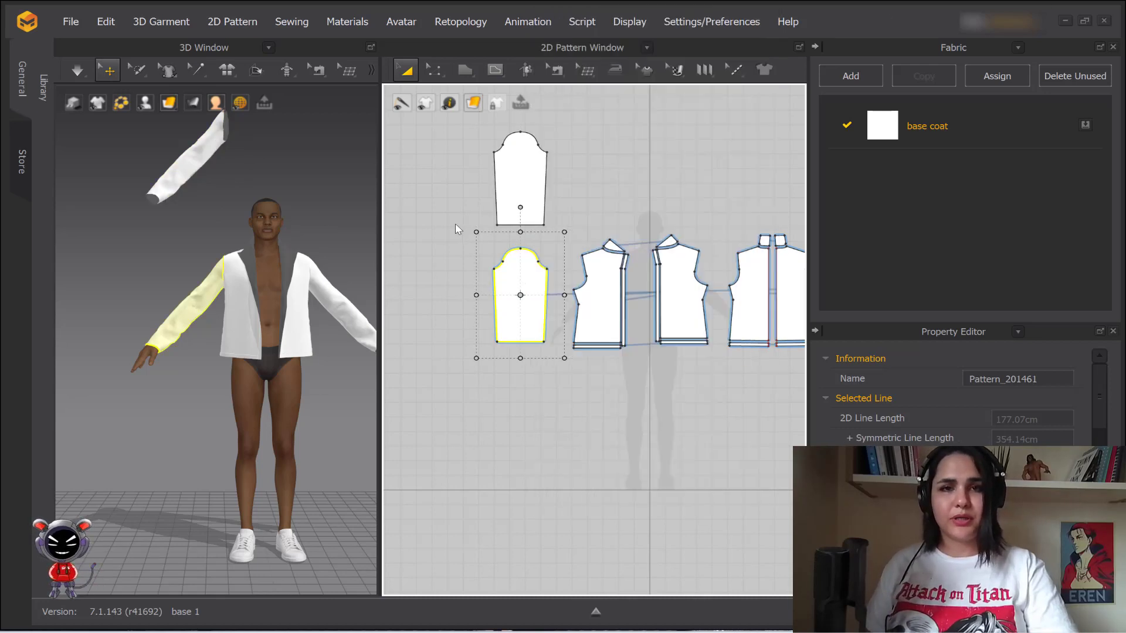
left_click(463, 231)
left_click(521, 278)
right_click(520, 278)
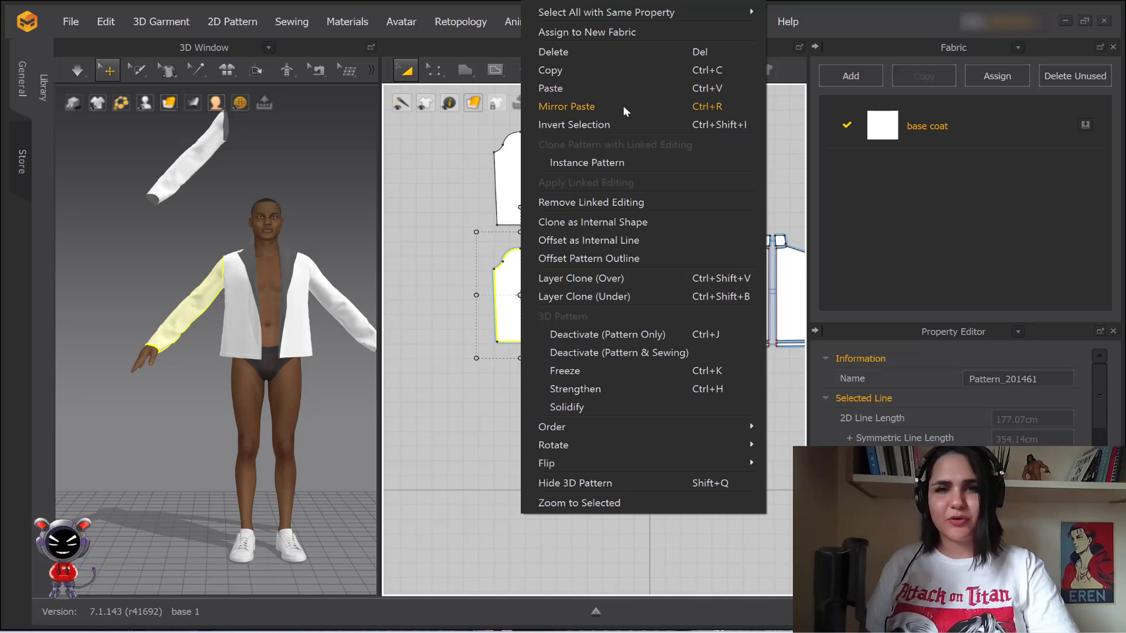
left_click(709, 107)
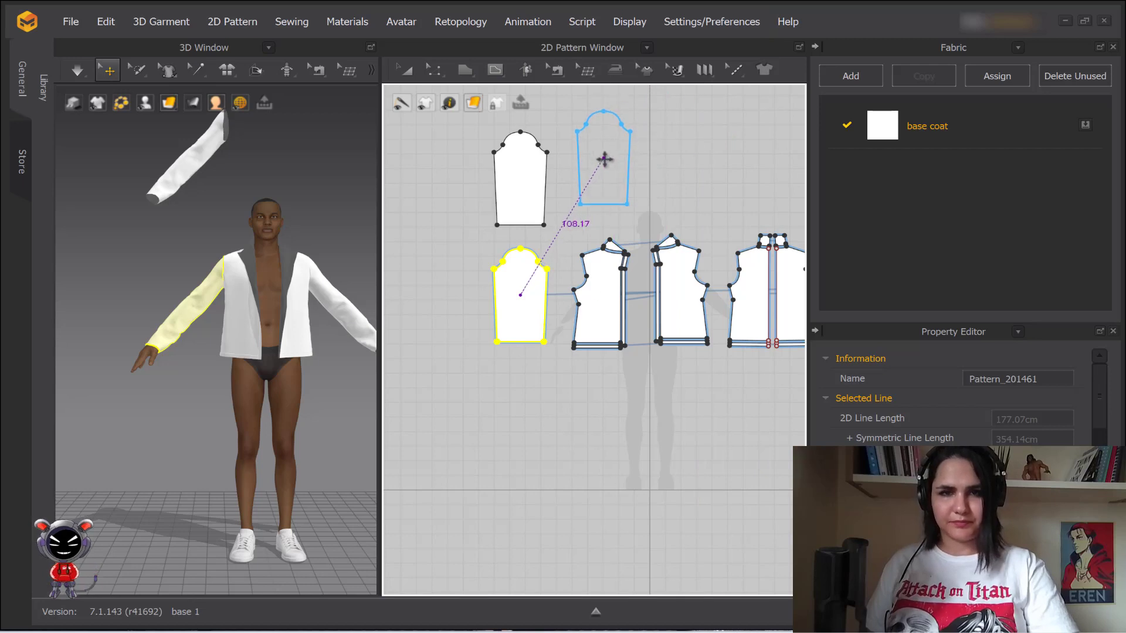
left_click(596, 164)
Try moving the mirrored sleeve copy below the original sleeve
right_click_drag(672, 164, 716, 138)
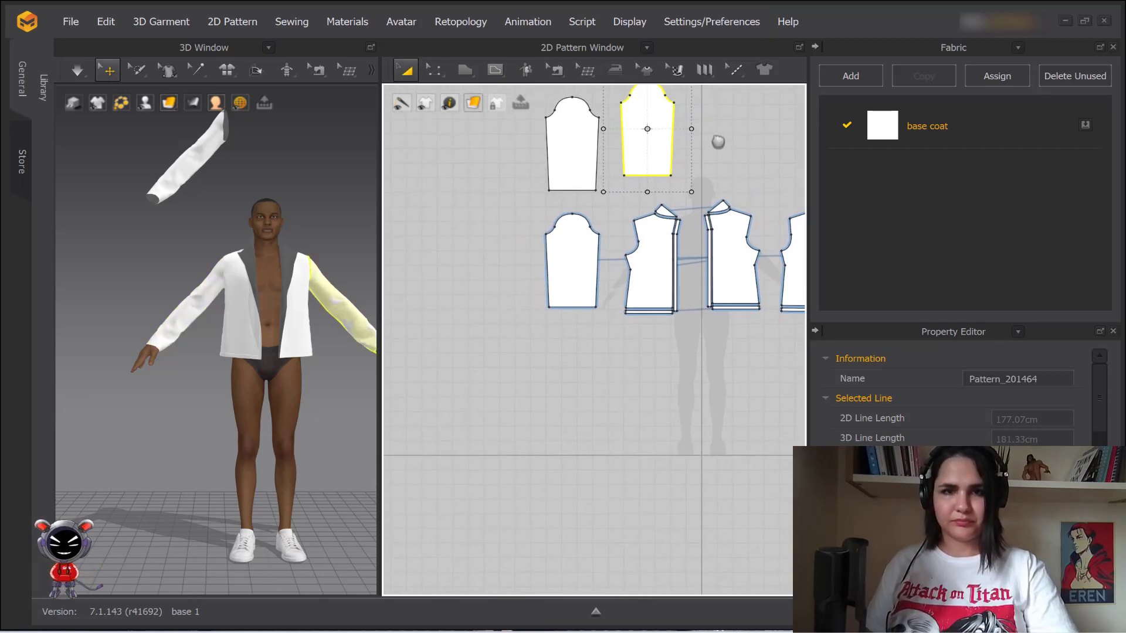
left_click_drag(659, 146, 605, 370)
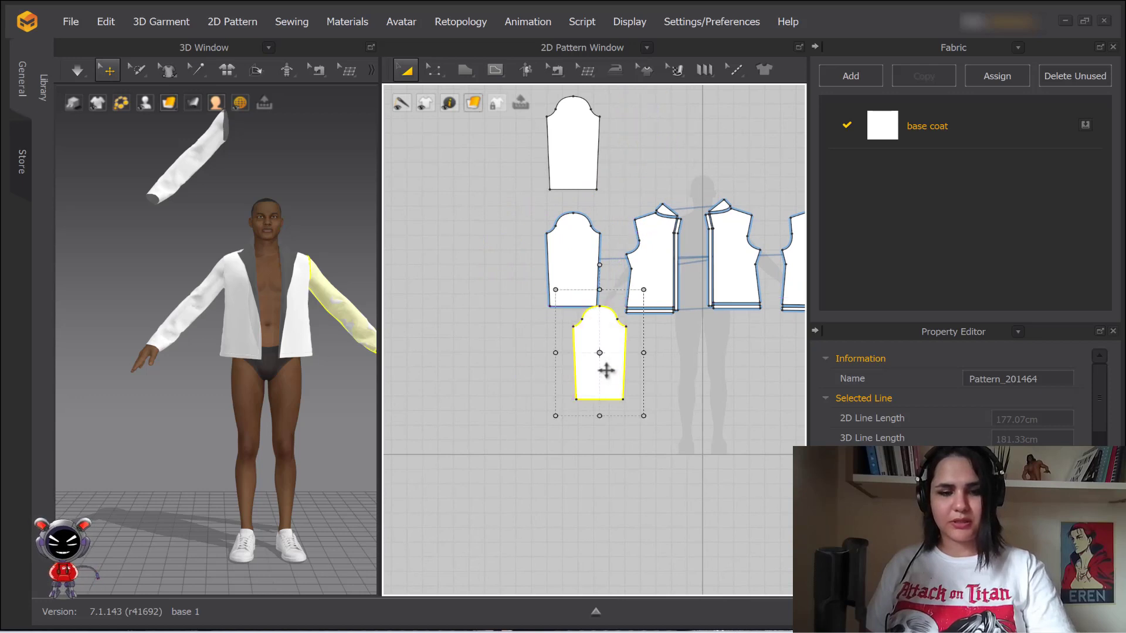
key("ctrl+z")
Move the original right sleeve farther away from the front pieces and delete both sleeve copies
left_click_drag(579, 249, 470, 269)
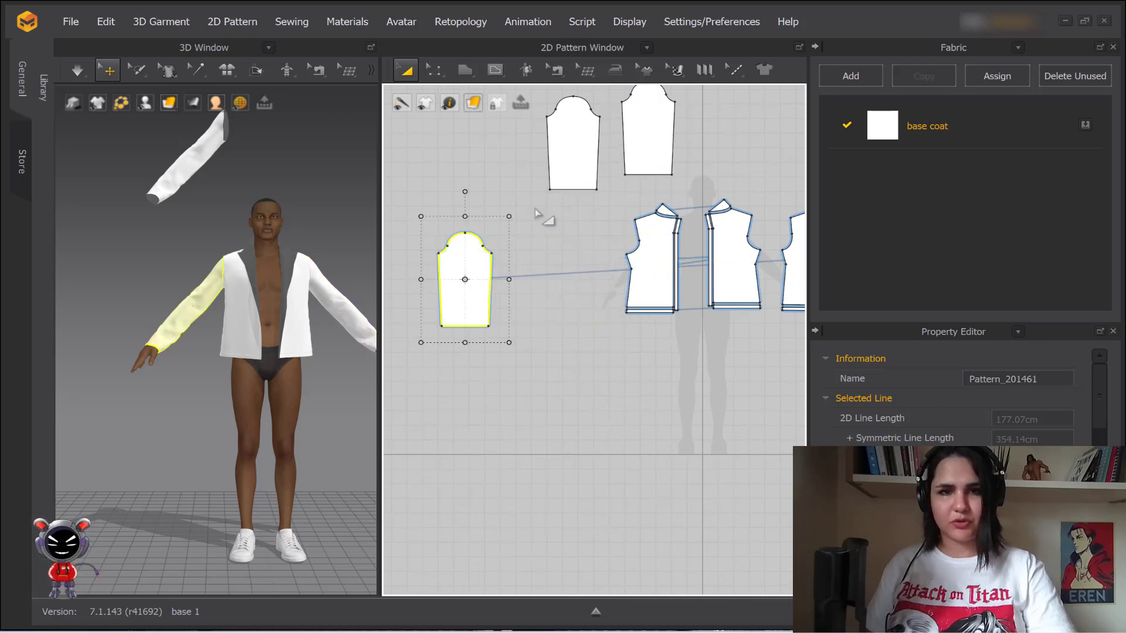
left_click_drag(535, 214, 709, 104)
scroll(703, 176, "up", 2)
key("Delete")
With Edit Pattern, lower the sleeve's armhole corner on the side facing the front pieces by about 20.6 cm and return to Transform Pattern
scroll(671, 206, "up", 3)
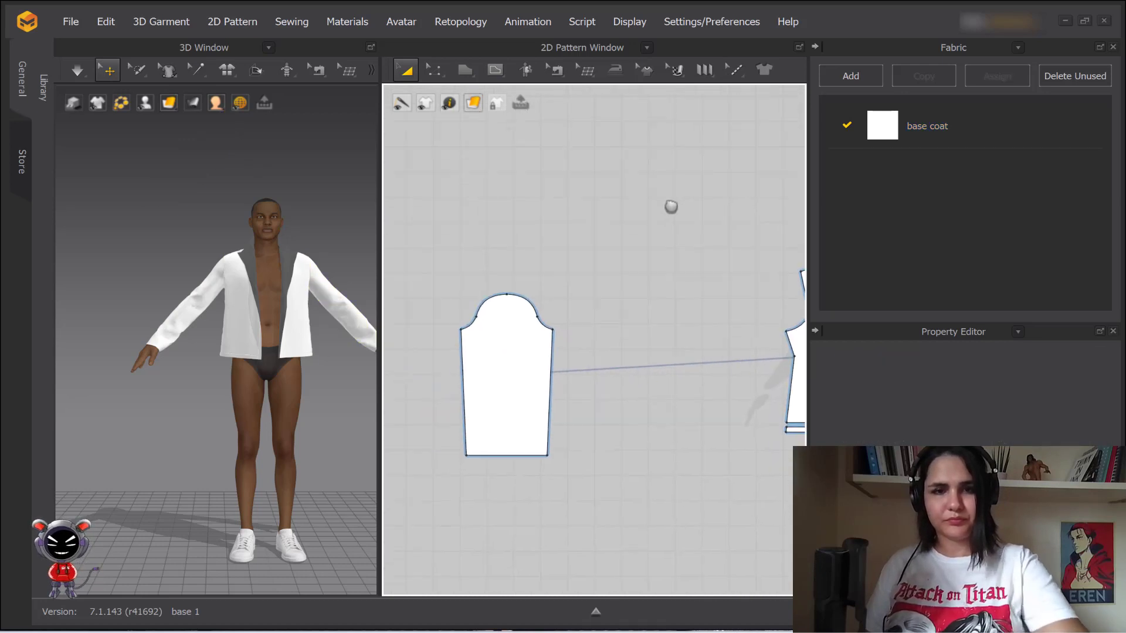
key("z")
left_click_drag(556, 304, 553, 356)
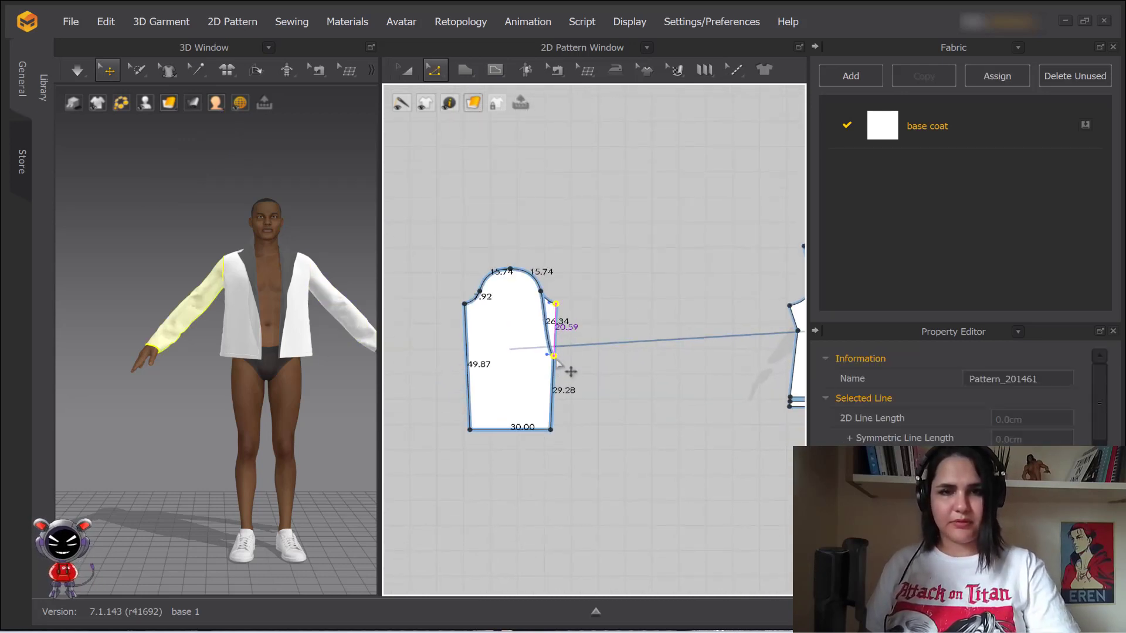
key("a")
Mirror-paste the asymmetrical sleeve and place the mirrored copy next to it on the side of the front pieces
scroll(618, 258, "down", 3)
mouse_move(619, 258)
middle_mouse_down()
mouse_move(615, 214)
mouse_move(622, 250)
middle_mouse_up()
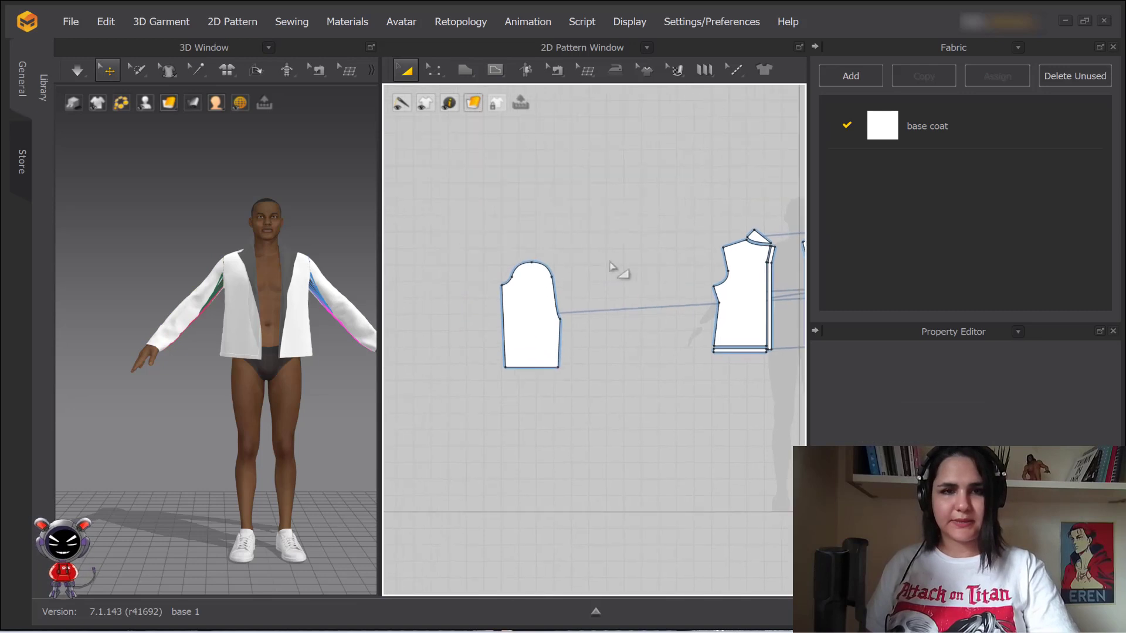
left_click_drag(479, 227, 591, 390)
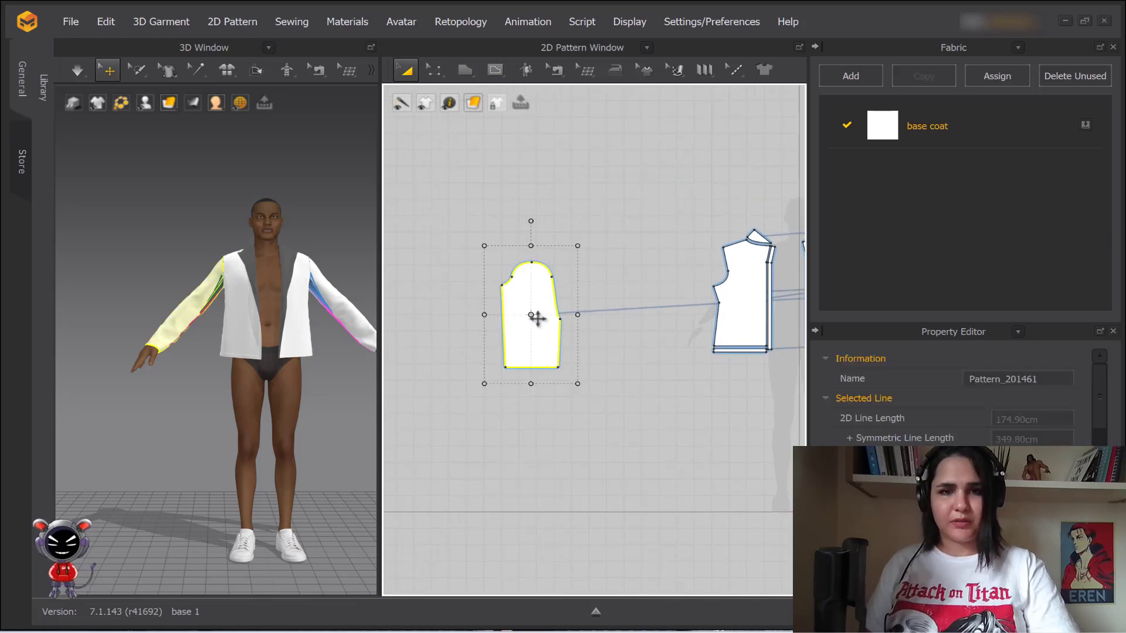
right_click(604, 226)
right_click(530, 303)
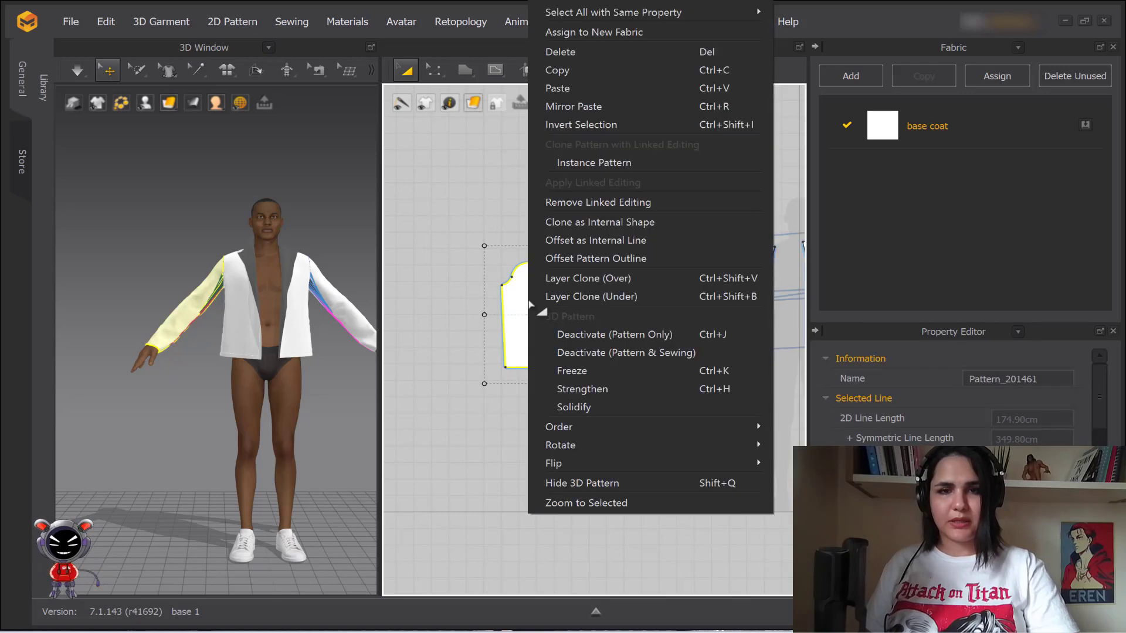
left_click(596, 109)
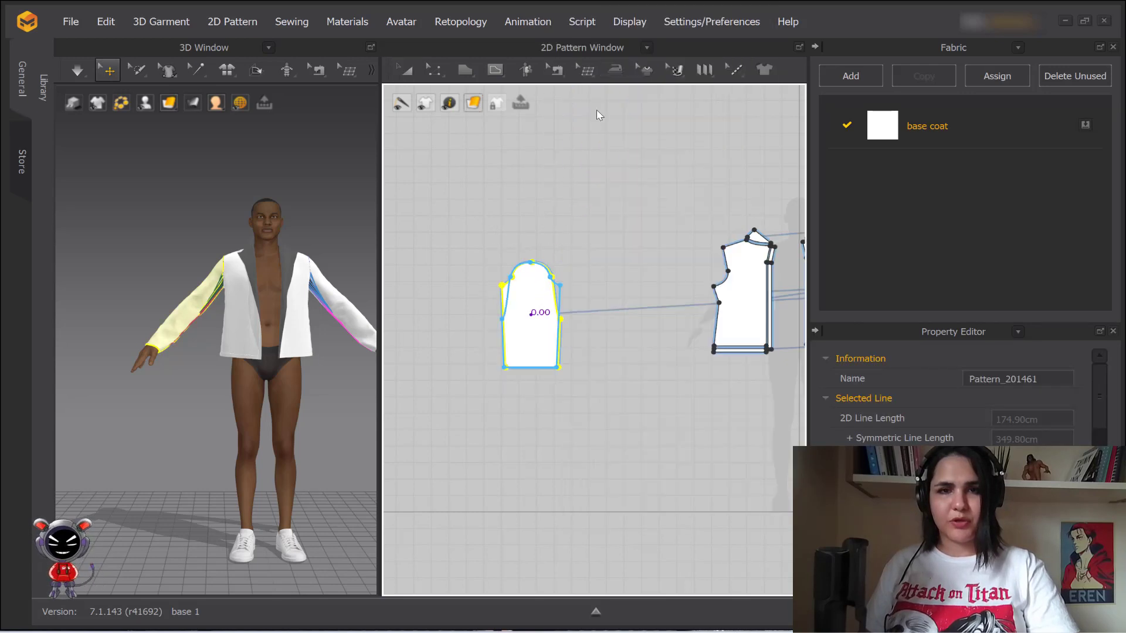
left_click(610, 318)
left_click(585, 407)
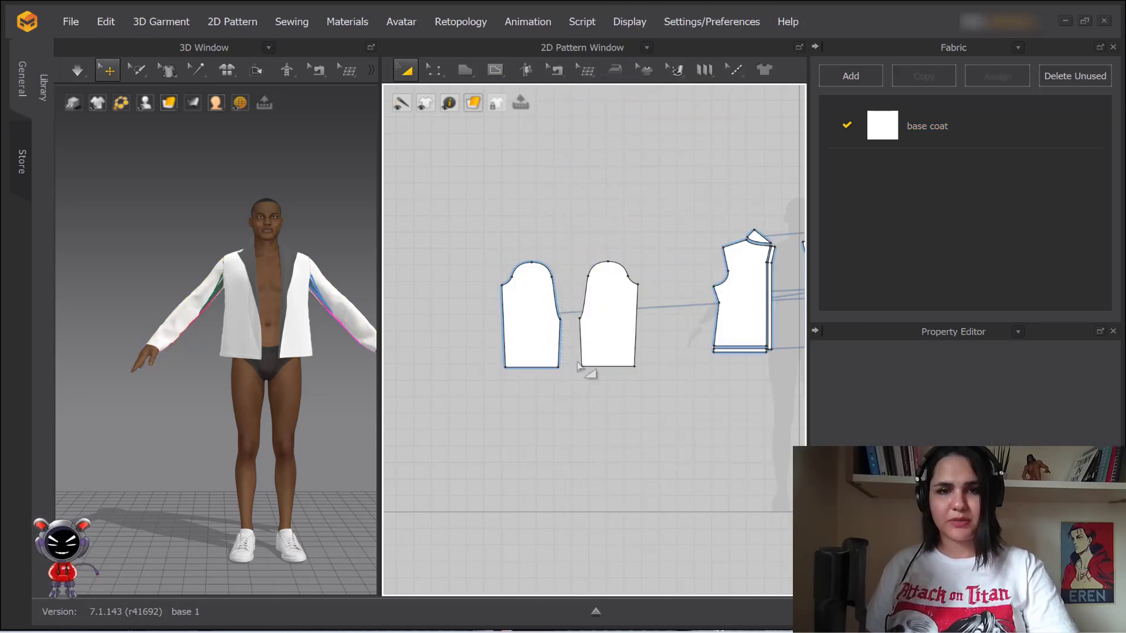
Copy the asymmetrical sleeve and paste an unmirrored duplicate below the original for comparison
scroll(583, 351, "up", 4)
middle_click_drag(583, 350, 555, 199)
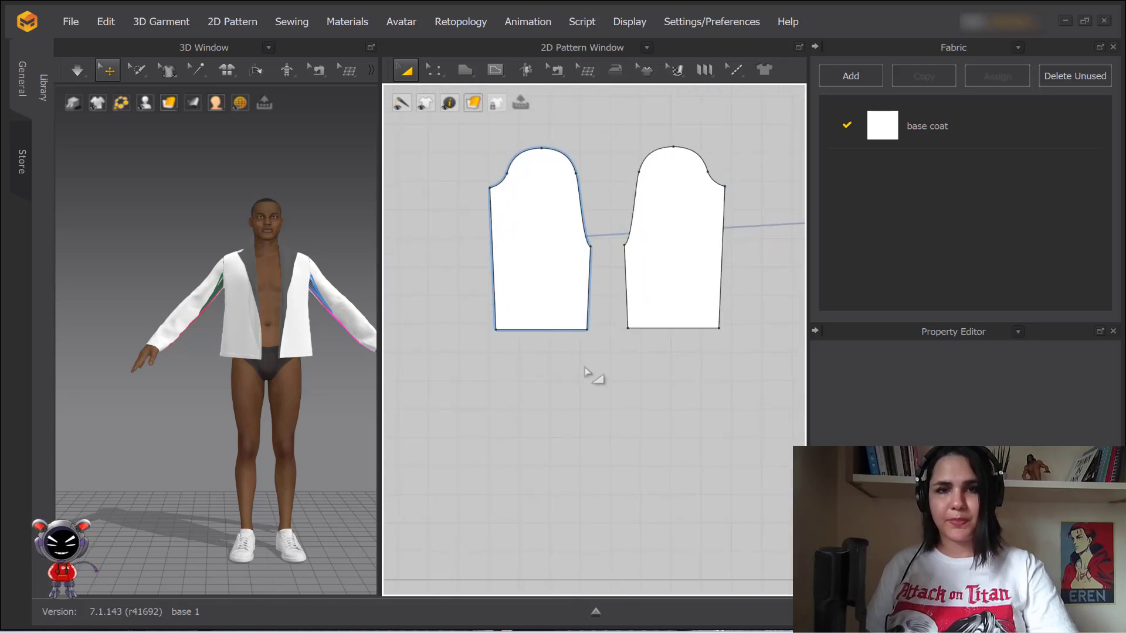
right_click(551, 233)
left_click(532, 368)
right_click(524, 383)
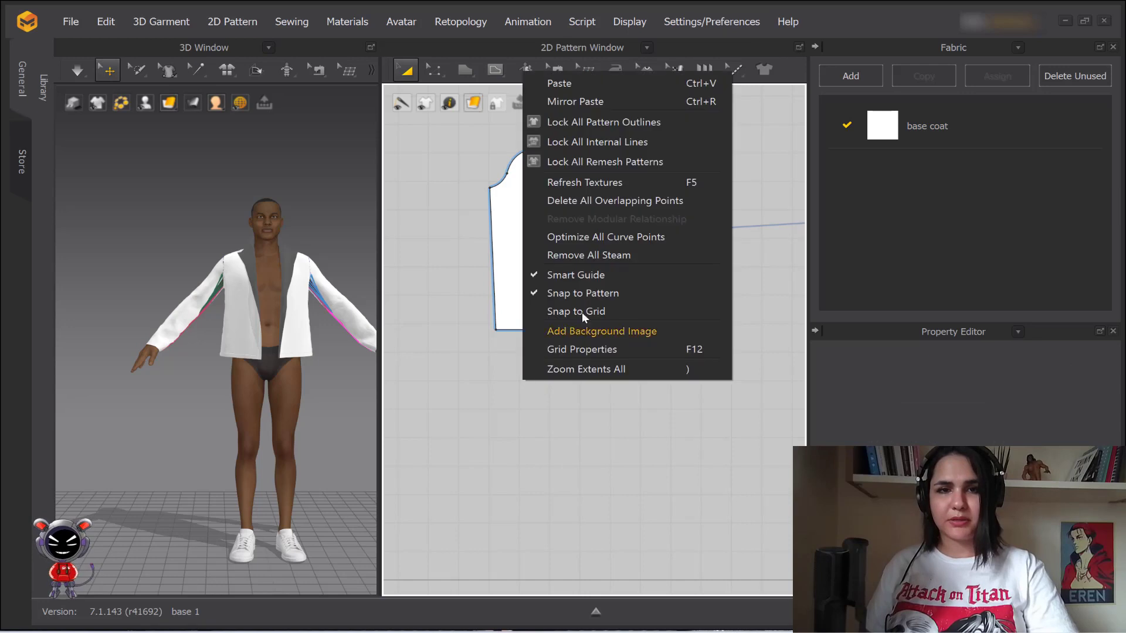
left_click(562, 83)
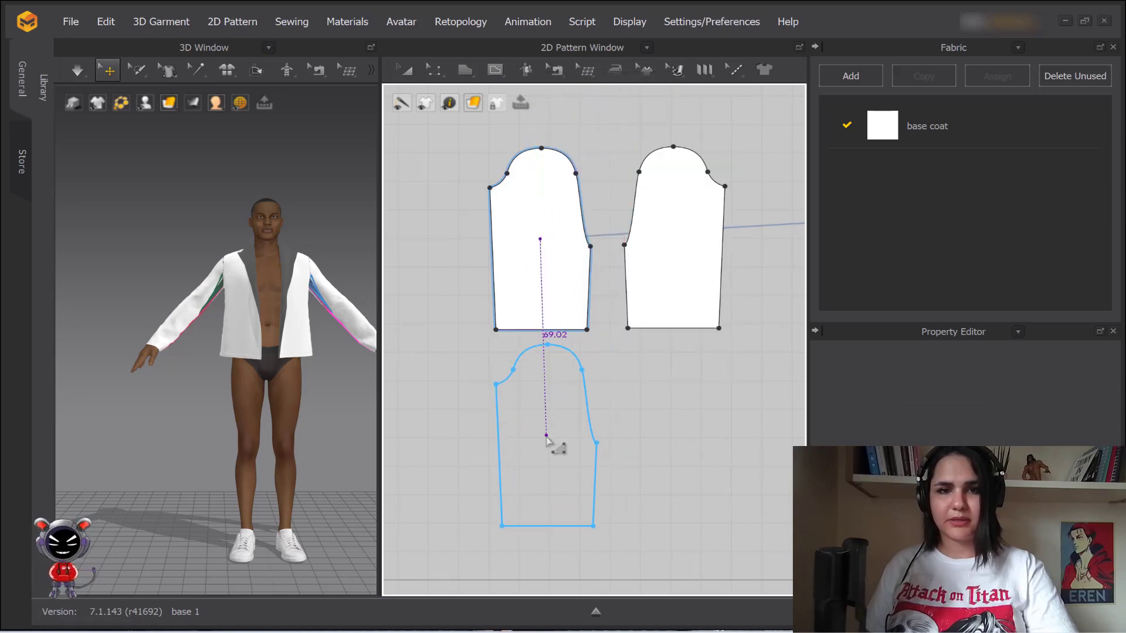
left_click(566, 410)
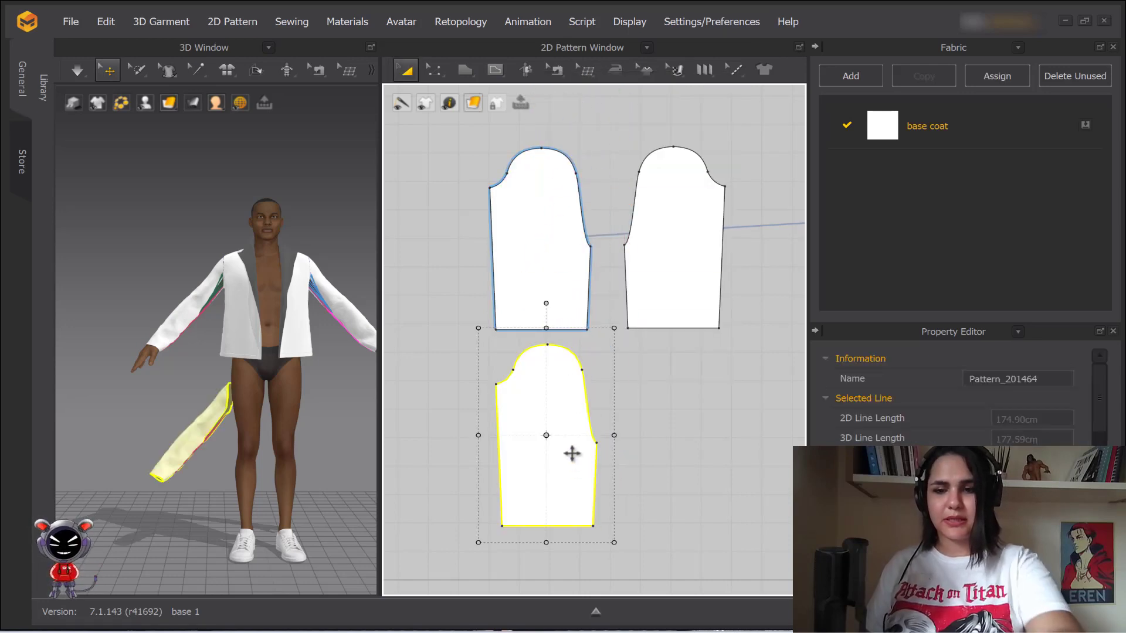
Delete the unmirrored sleeve duplicate and the mirrored sleeve copy
key("Delete")
left_click(669, 249)
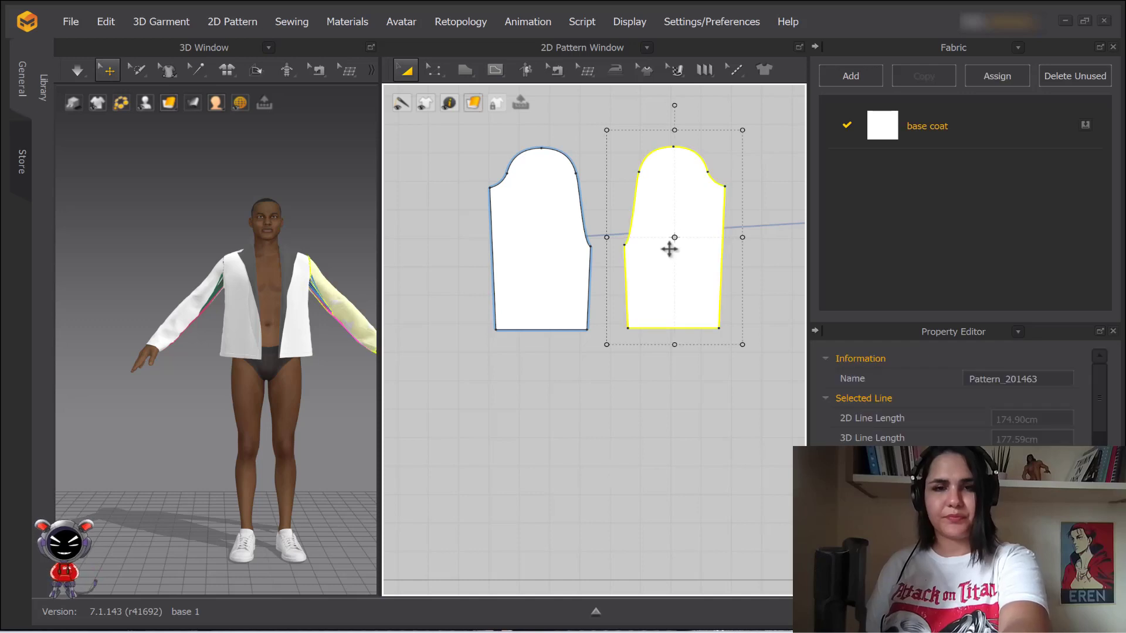
key("Delete")
Undo the sleeve deletions, both pasted copies and the armhole corner edit to restore the symmetrical sleeve
key("ctrl+z")
key("ctrl+z")
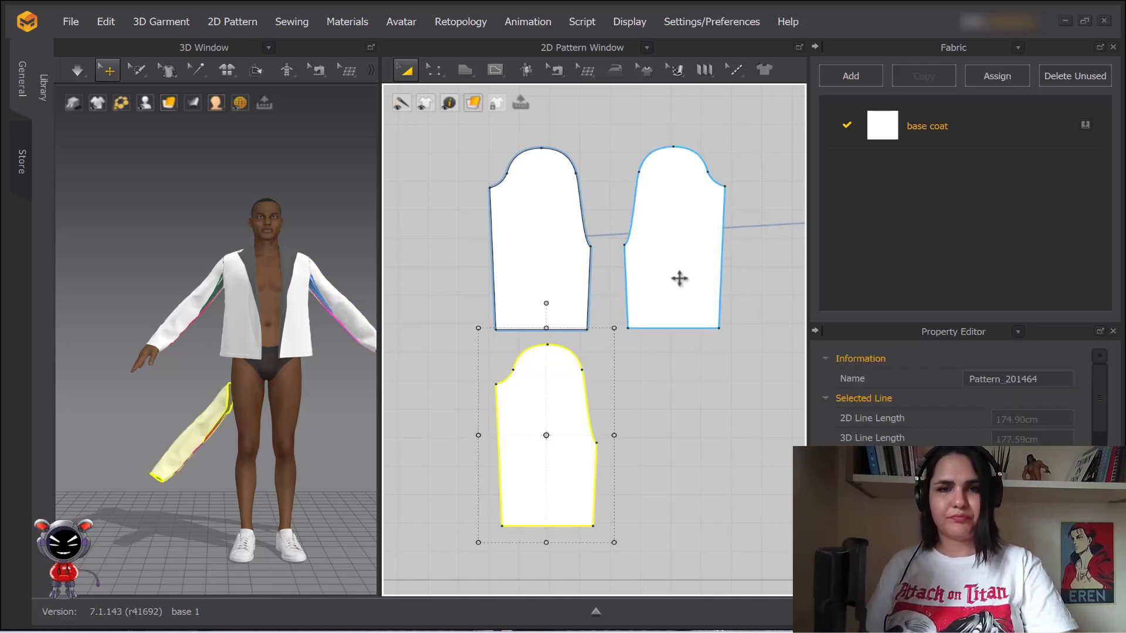
key("ctrl+z")
key("ctrl+z")
key("ctrl+z")
key("ctrl+z")
key("ctrl+z")
key("ctrl+z")
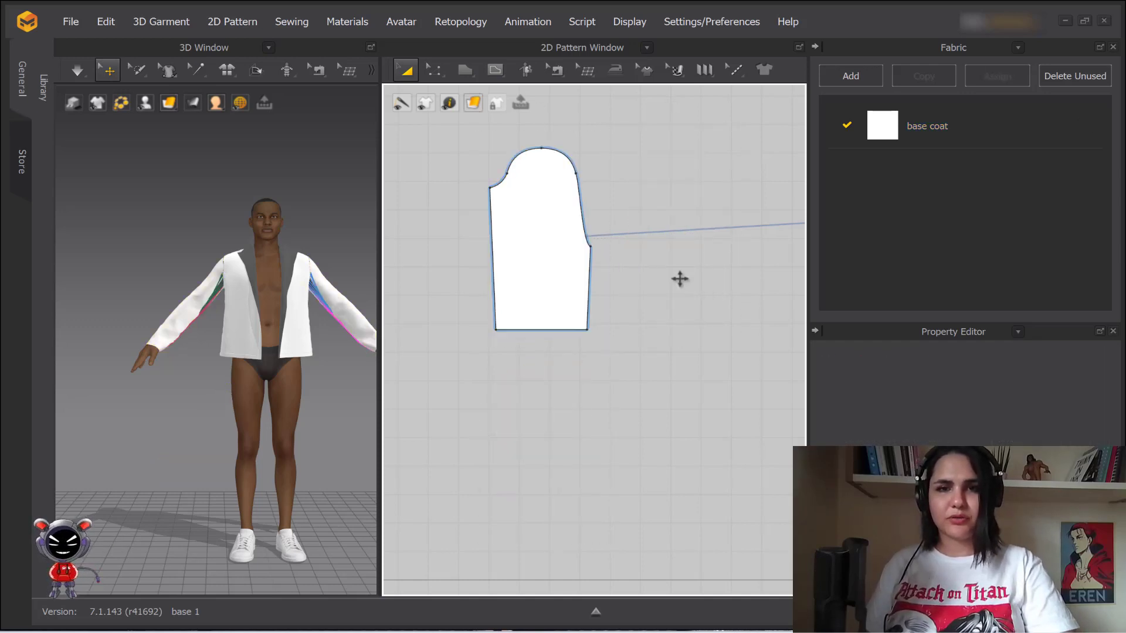
key("ctrl+z")
key("ctrl+z")
key("ctrl+z")
scroll(681, 279, "down", 2)
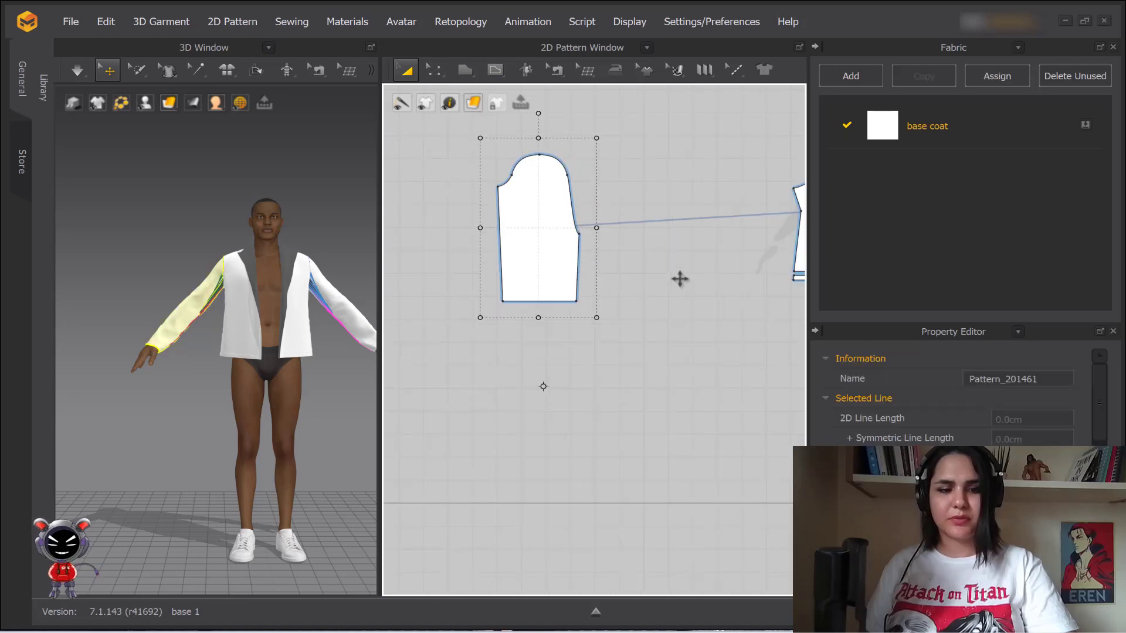
key("ctrl+z")
Select the right sleeve and invert the selection so that all the other jacket patterns are selected instead
left_click(548, 215)
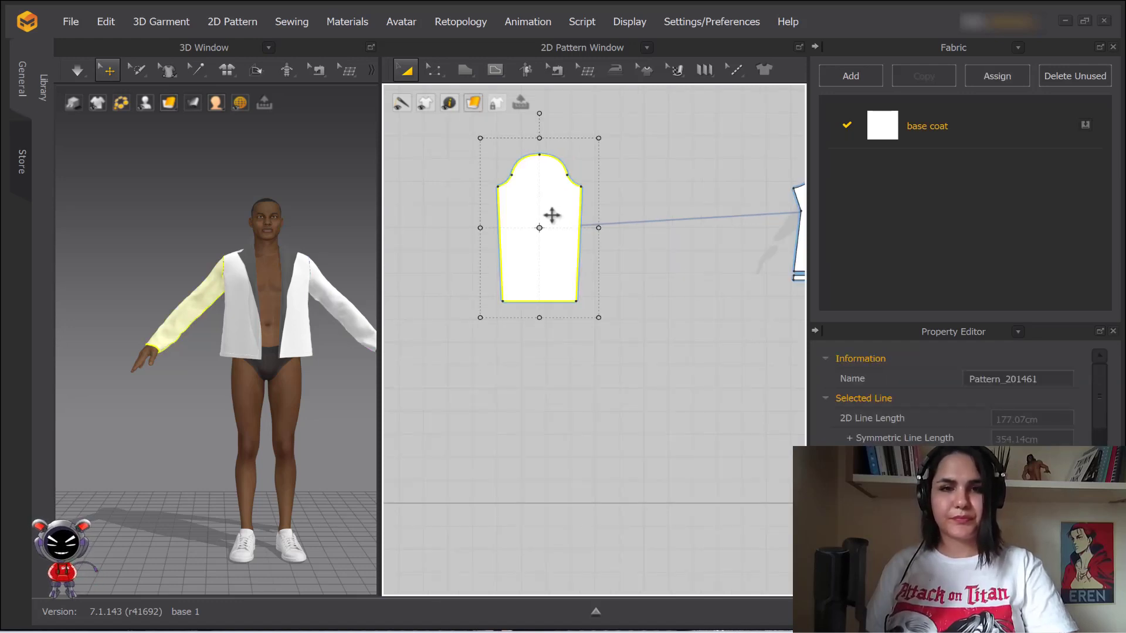
right_click(548, 216)
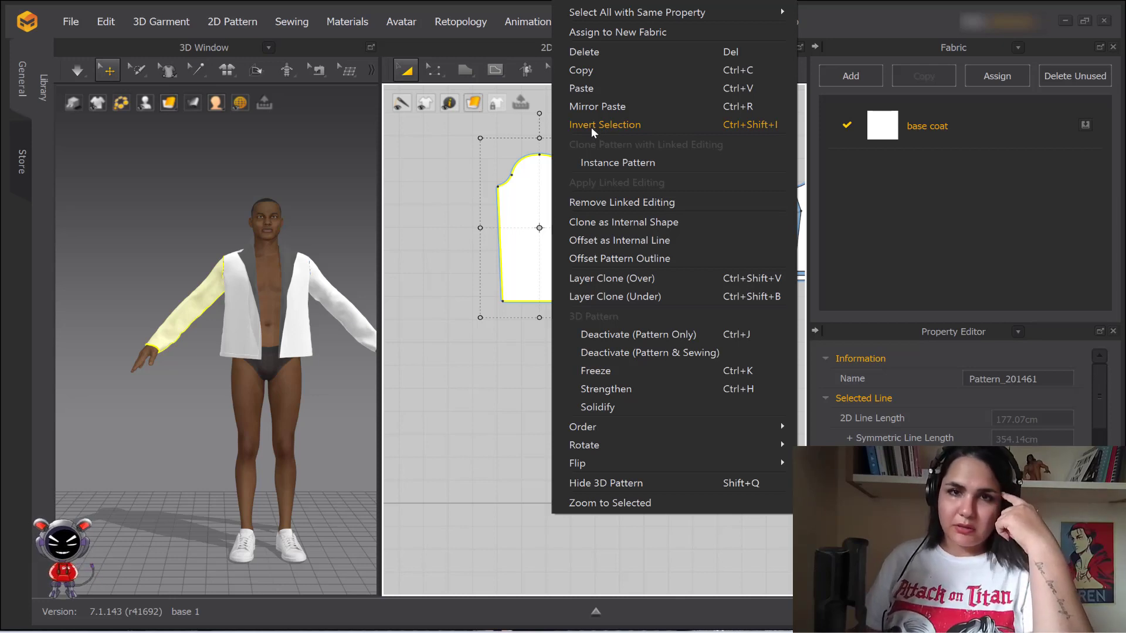
left_click(437, 165)
left_click(533, 213)
scroll(536, 218, "down", 5)
middle_click_drag(536, 224, 507, 299)
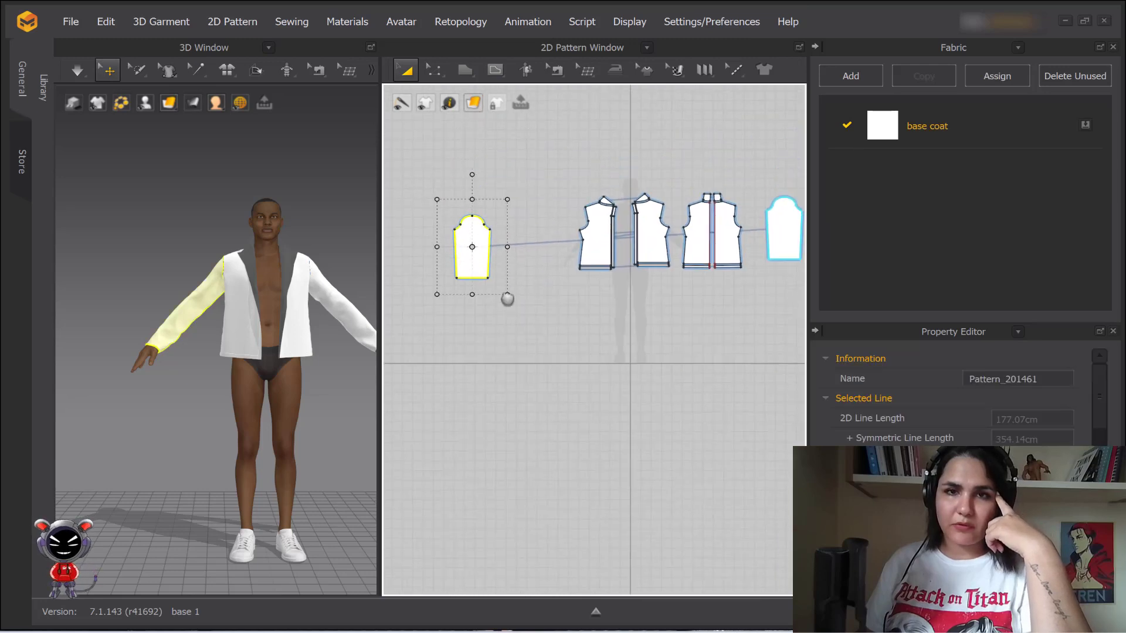
scroll(503, 299, "down", 2)
right_click(464, 245)
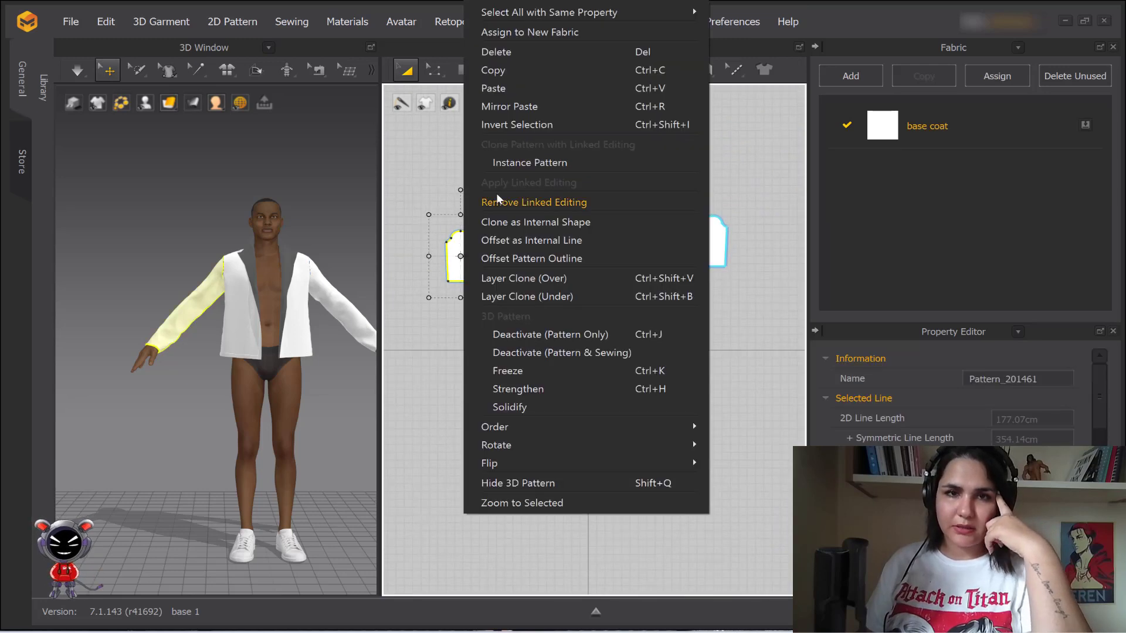
left_click(516, 125)
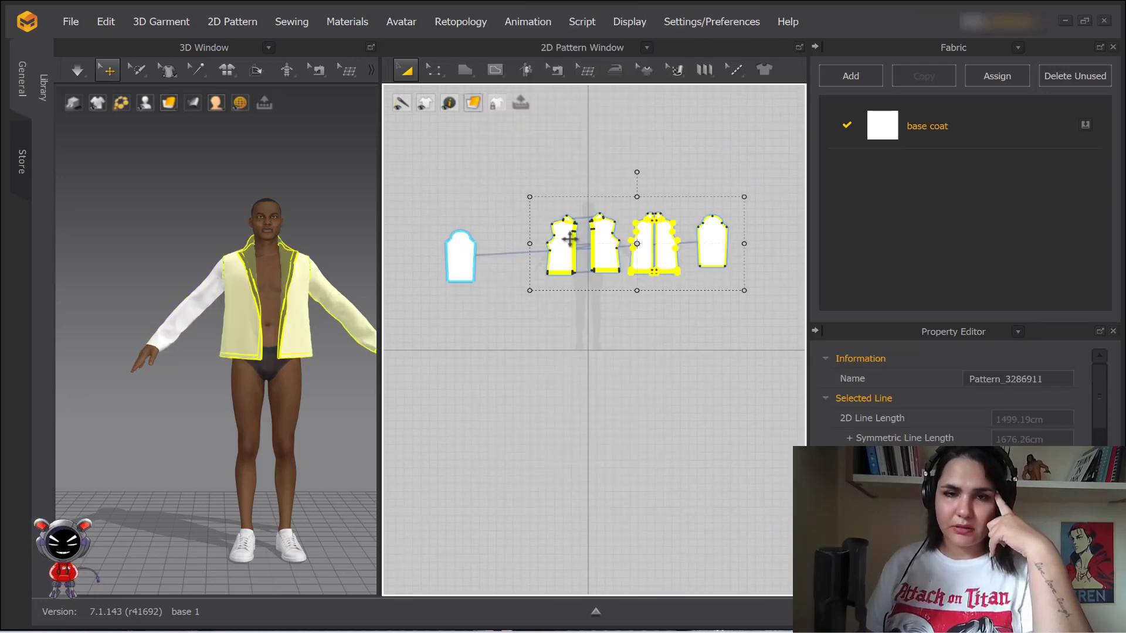
Clone the right sleeve as an Instance Pattern, place it above the original, and shift the clone aside
left_click(500, 223)
left_click_drag(467, 264, 508, 252)
left_click(530, 328)
scroll(521, 254, "up", 3)
left_click(521, 255)
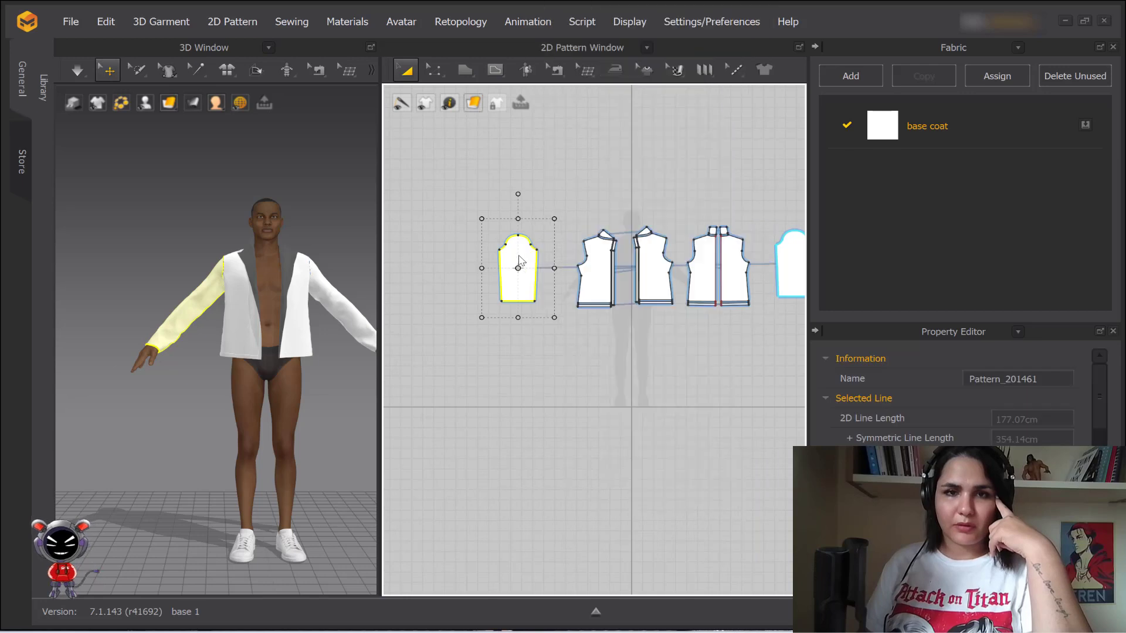
right_click(516, 256)
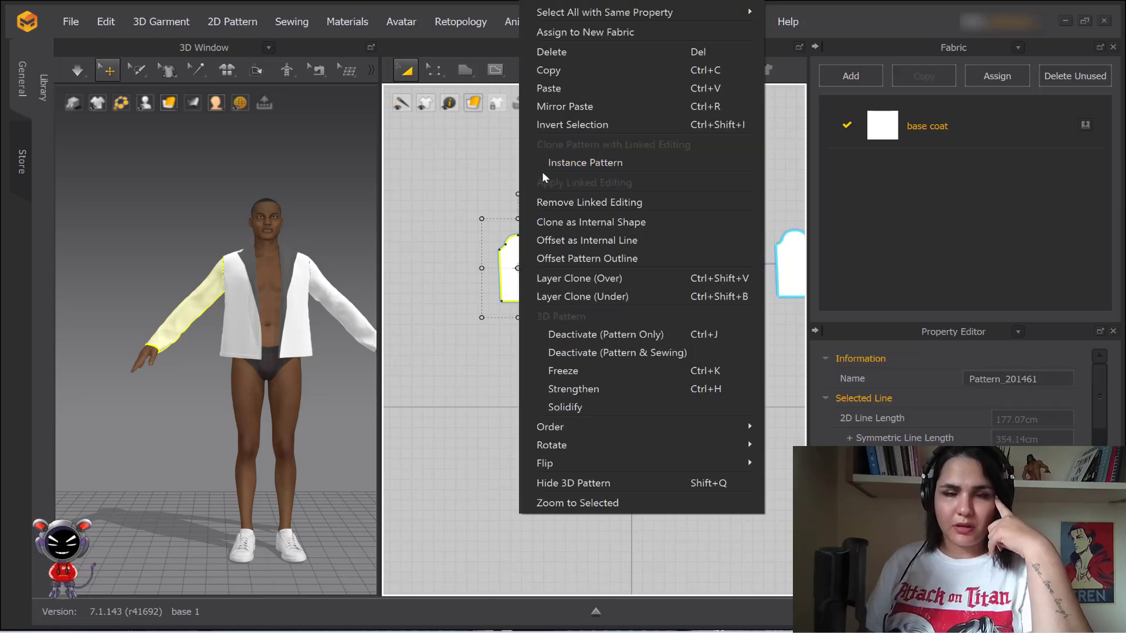
left_click(577, 163)
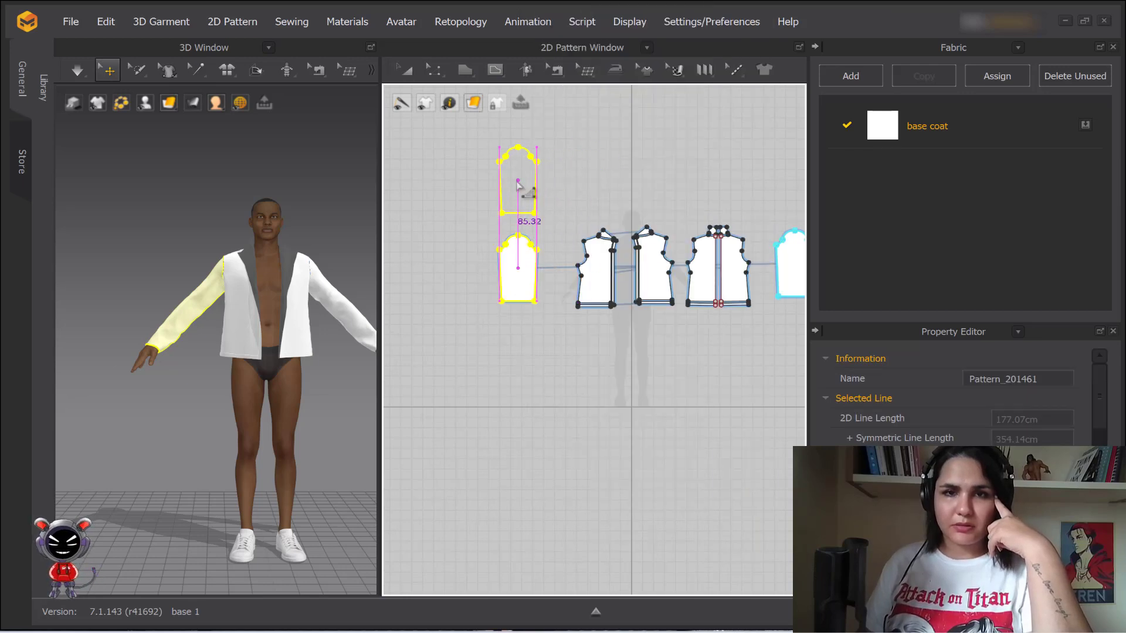
left_click(526, 182)
scroll(574, 249, "up", 3)
left_click_drag(598, 220, 693, 284)
key("Escape")
Review the original sleeve's linked editing options, and delete the instance sleeve
left_click(615, 390)
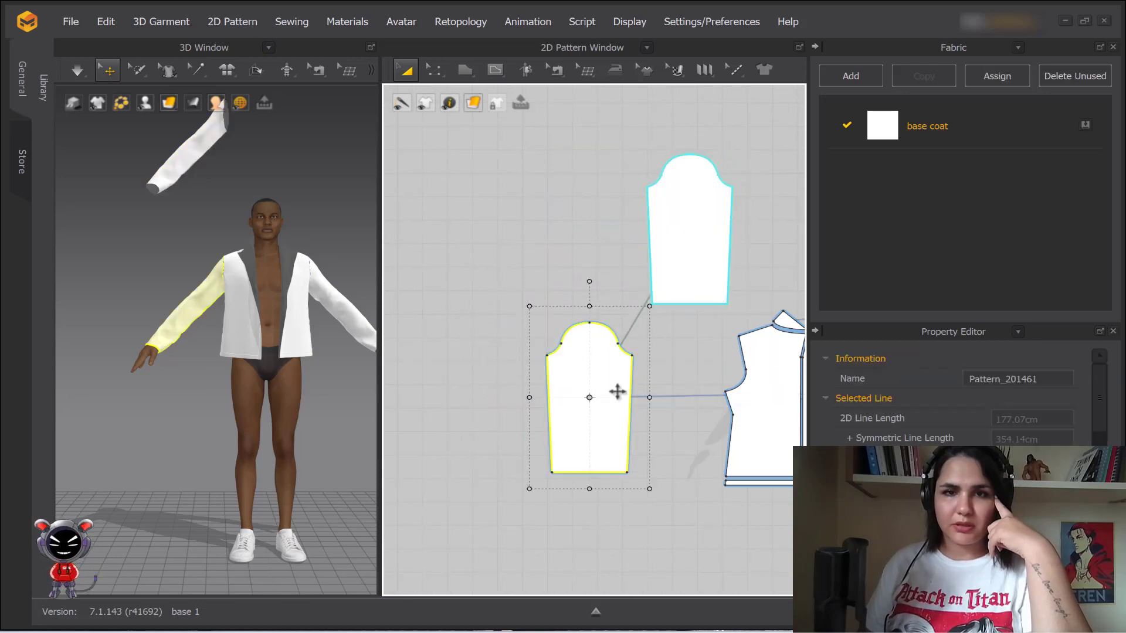
right_click(615, 389)
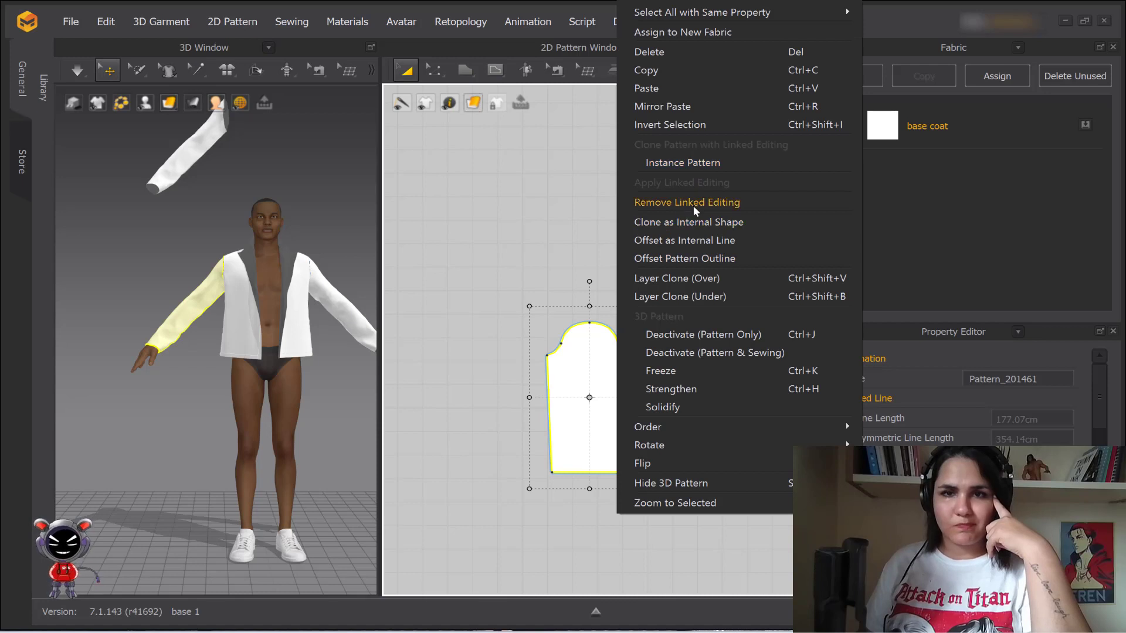
left_click(567, 224)
left_click_drag(668, 211, 550, 203)
key("Delete")
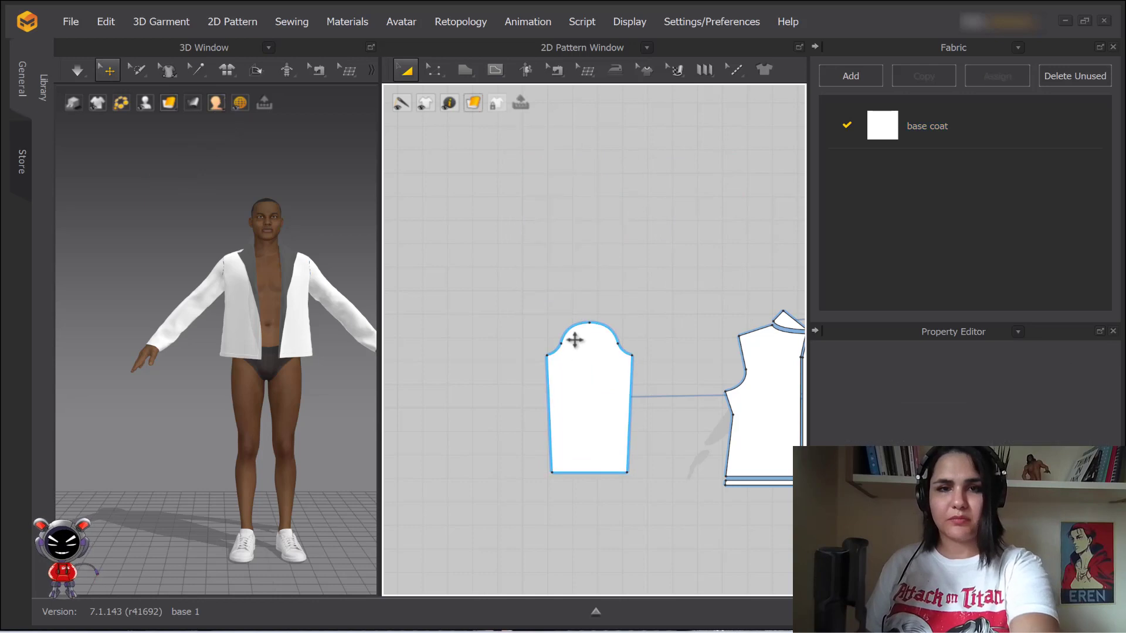
Check the right sleeve's linked editing commands, and delete the left sleeve pattern
left_click(577, 352)
right_click(578, 355)
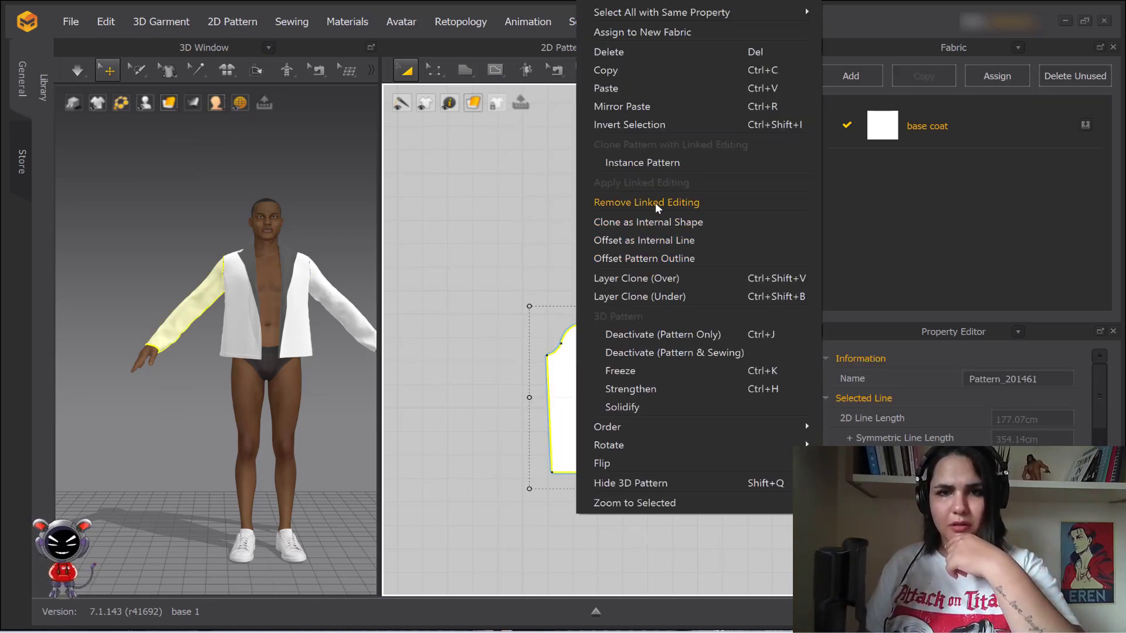
left_click(558, 217)
scroll(625, 319, "down", 4)
scroll(606, 285, "up", 3)
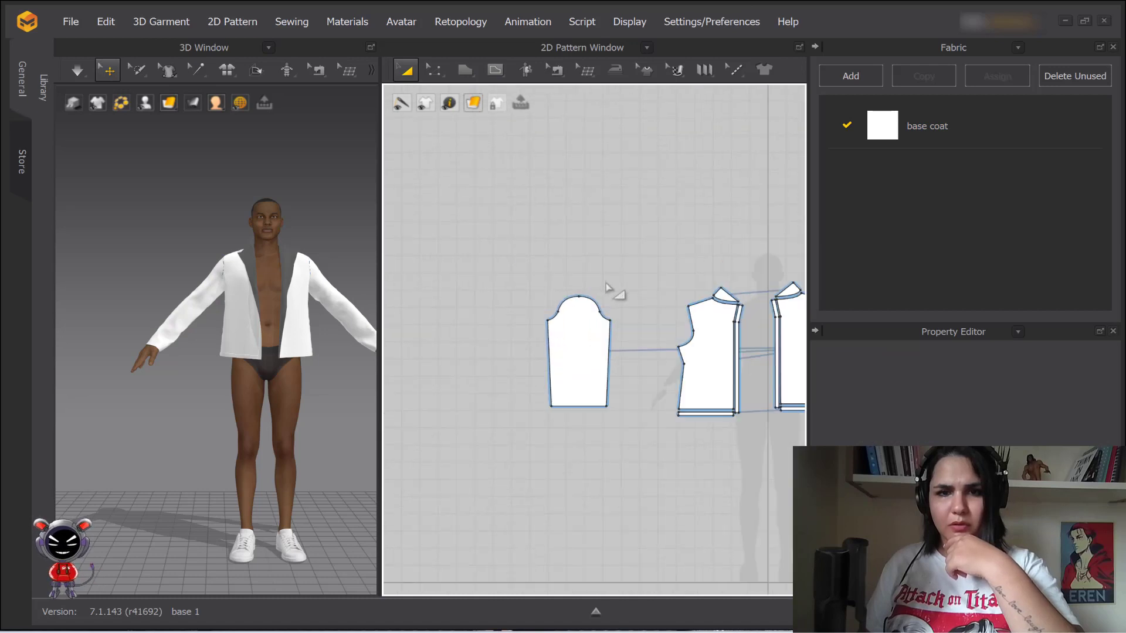
scroll(607, 288, "up", 2)
middle_click_drag(607, 287, 503, 177)
scroll(502, 179, "down", 4)
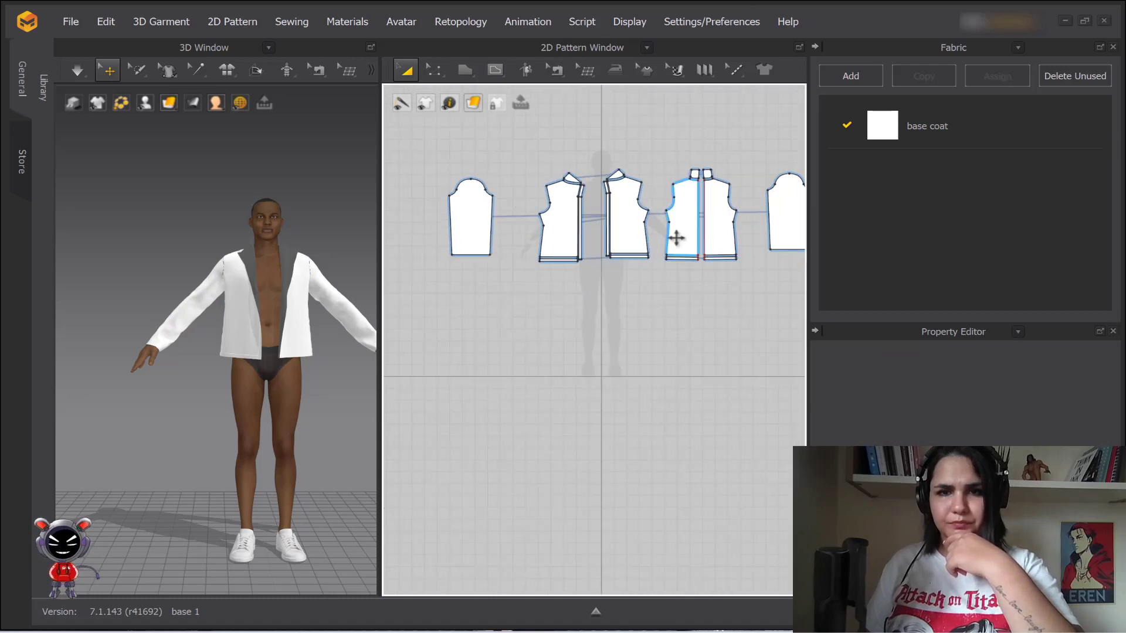
left_click(779, 211)
key("Delete")
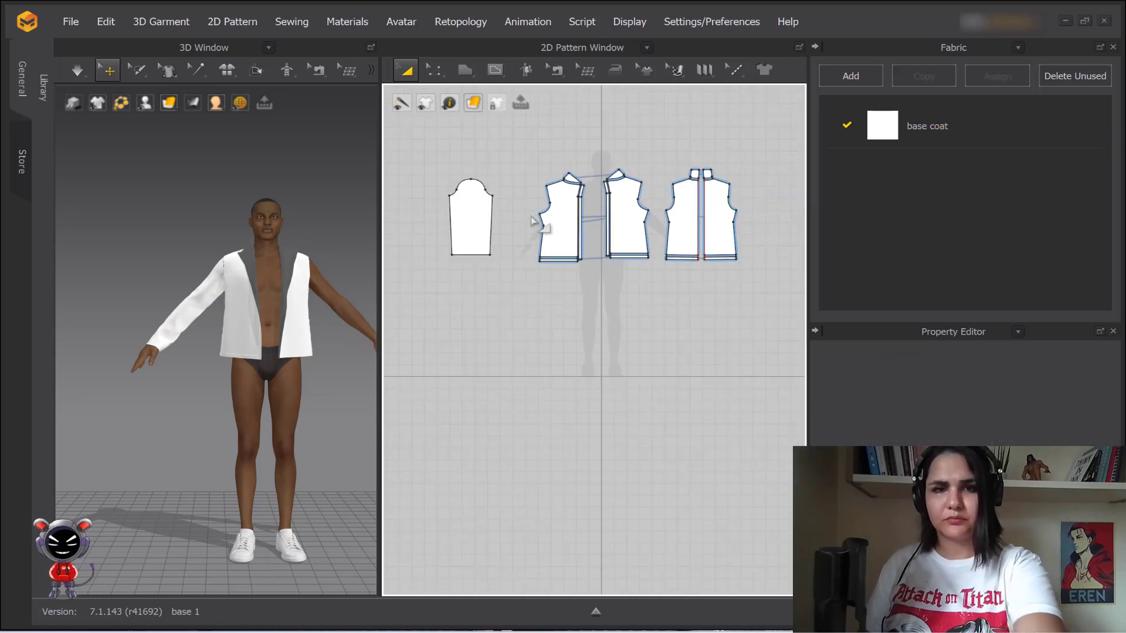
Clone the right sleeve as a Symmetric Pattern (with Sewing) and place the copy below the jacket fronts
right_click(464, 210)
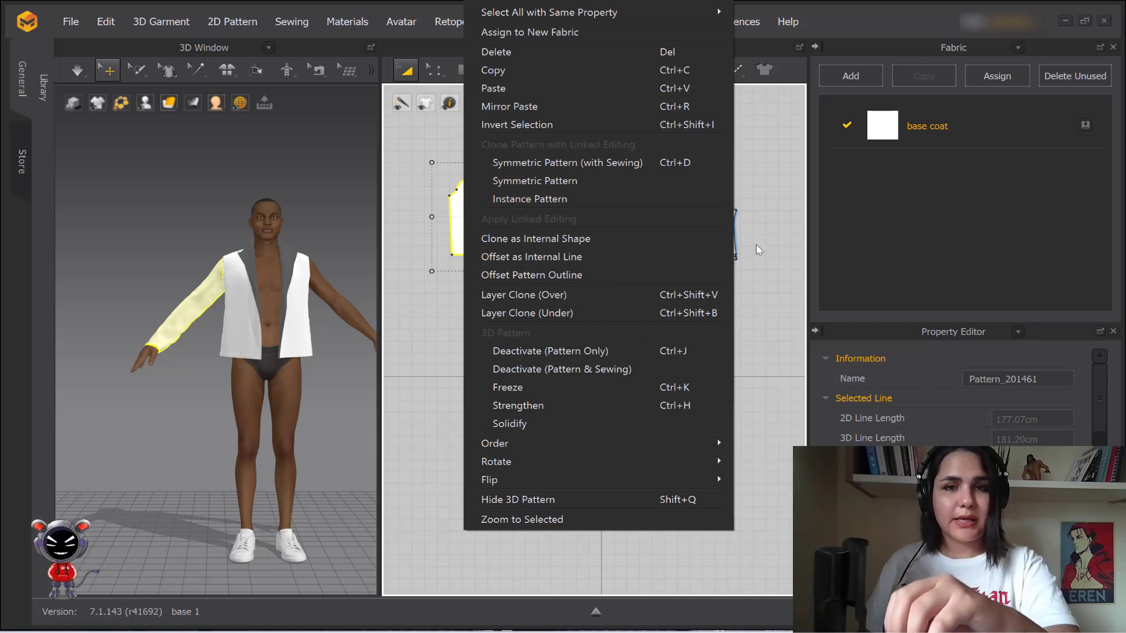
left_click(520, 169)
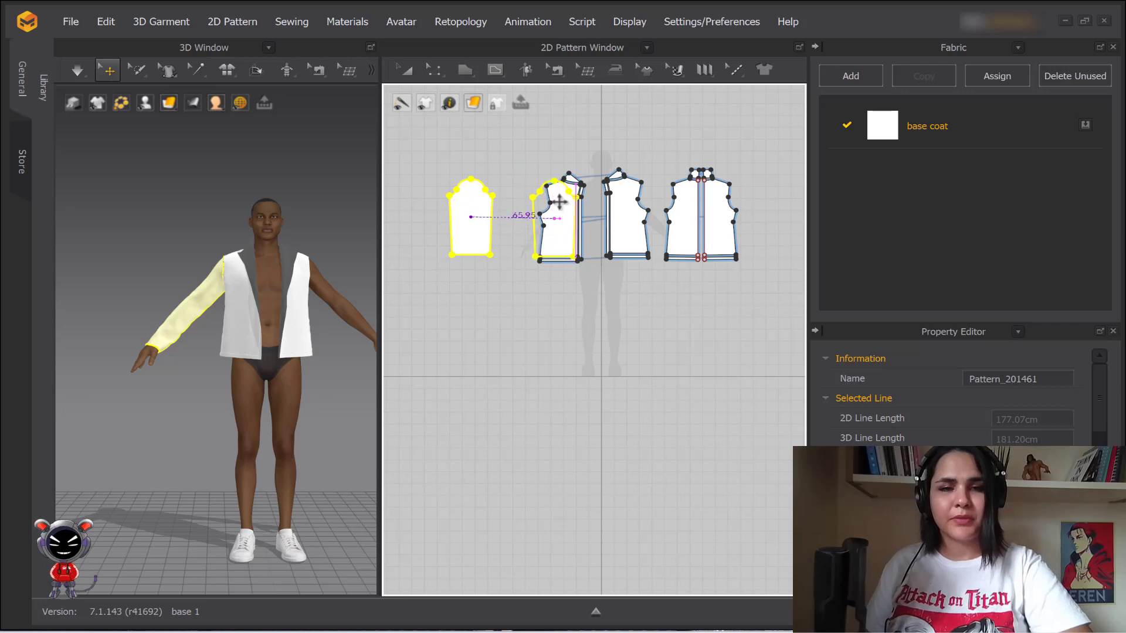
left_click(527, 318)
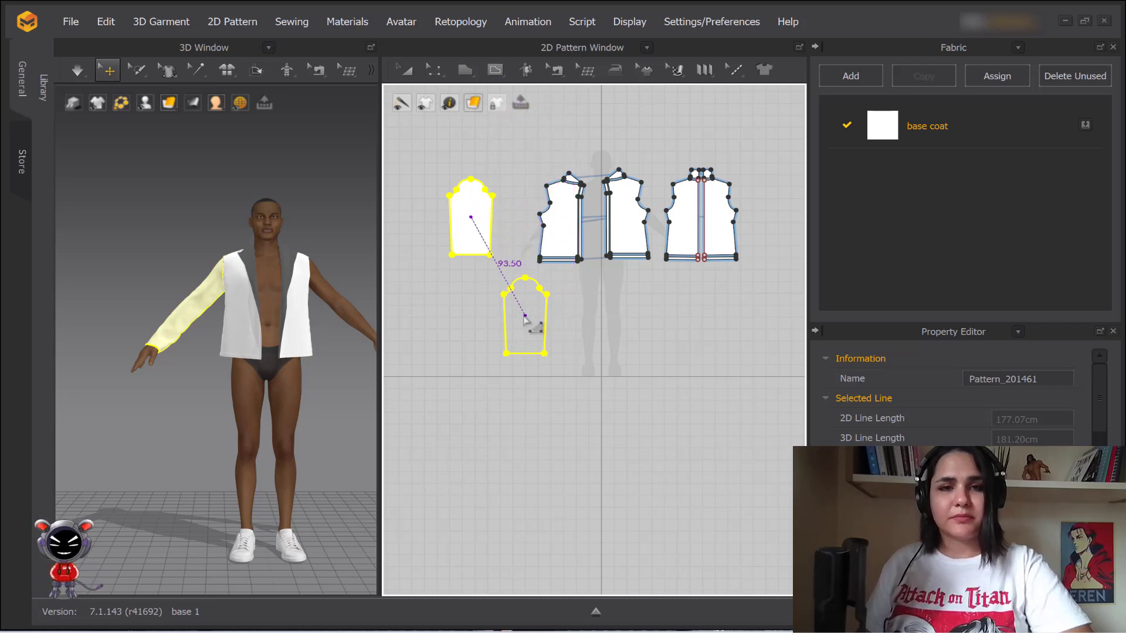
Move the original right sleeve down so it sits beside its symmetric copy
left_click_drag(470, 223, 462, 307)
middle_click_drag(526, 312, 588, 246)
scroll(563, 256, "up", 5)
left_click_drag(652, 252, 648, 274)
left_click(747, 292)
scroll(619, 235, "down", 2)
middle_click_drag(619, 235, 571, 304)
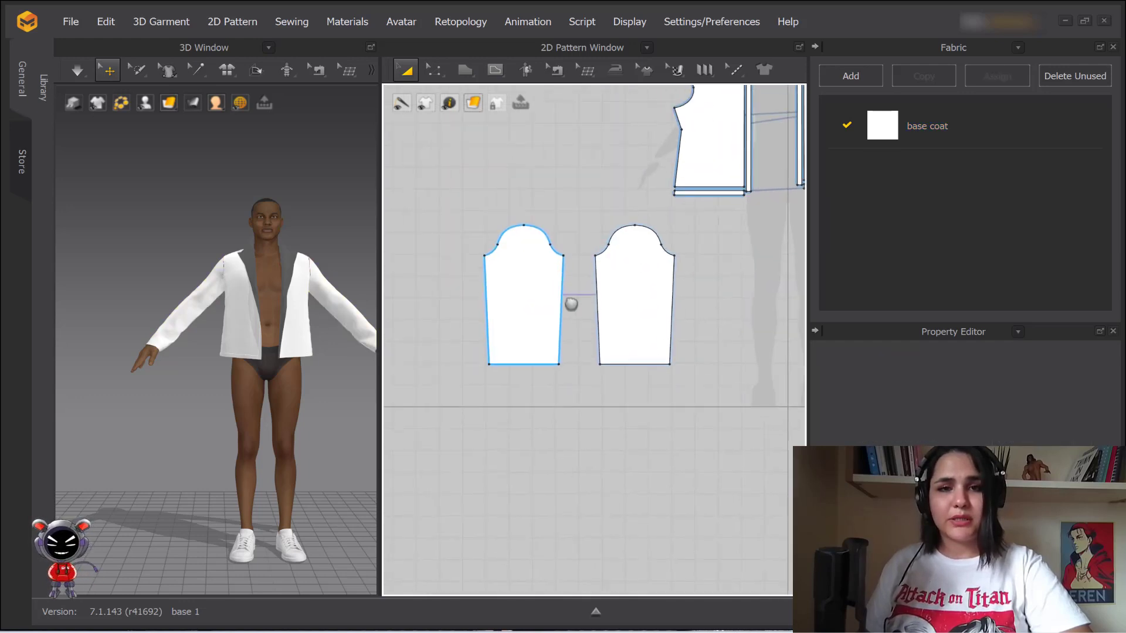
Copy the original sleeve and paste an unlinked duplicate above the symmetric pair
left_click(549, 297)
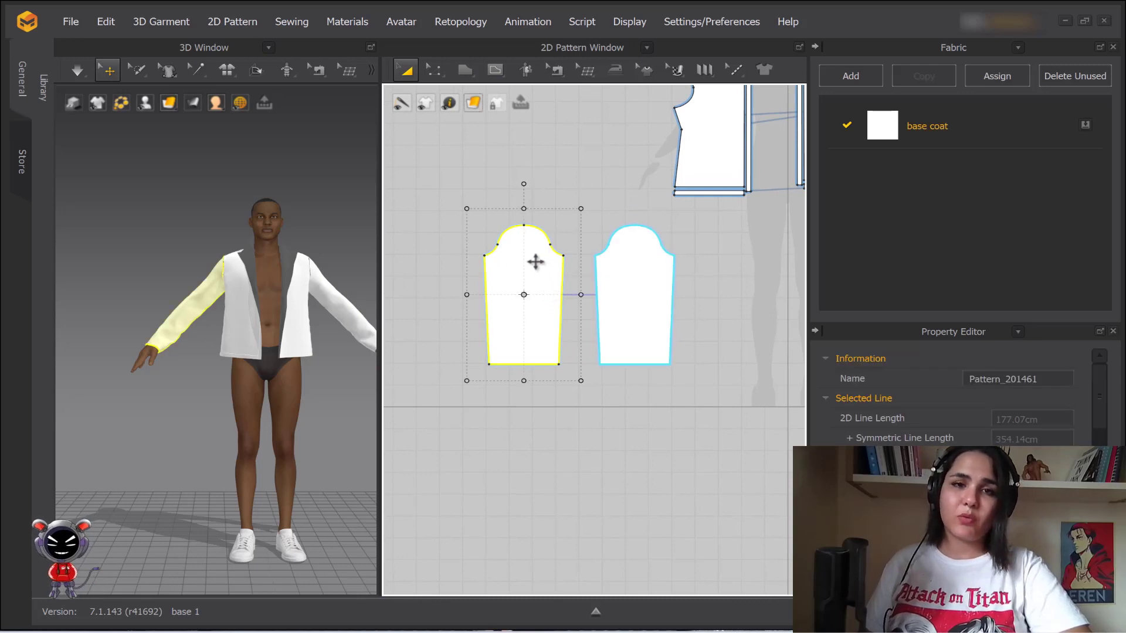
right_click(528, 171)
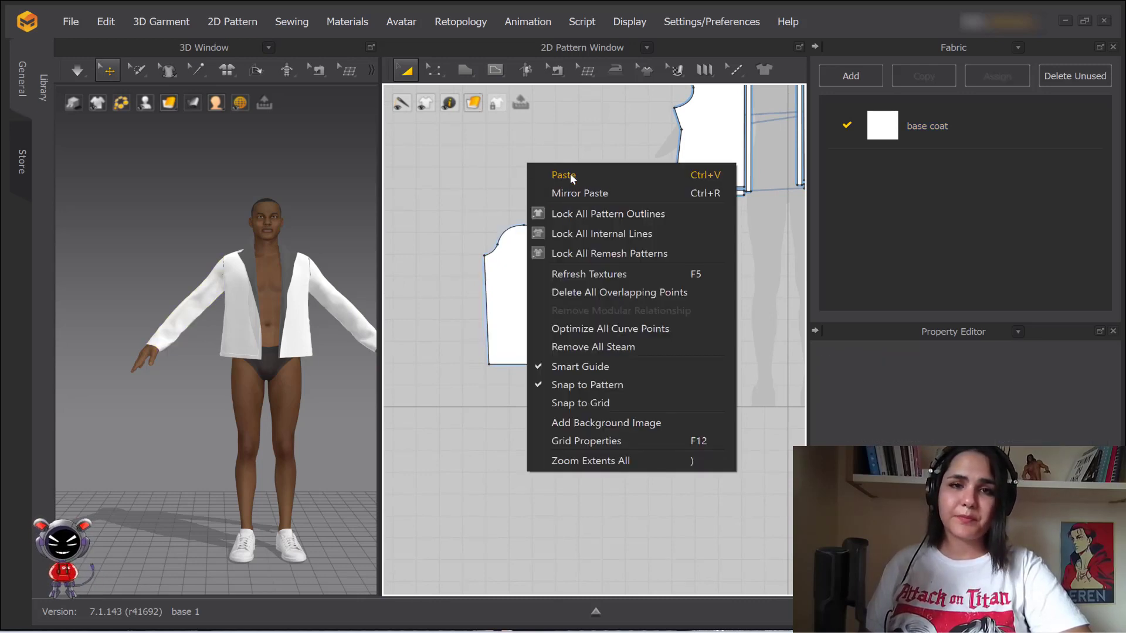
left_click(572, 179)
middle_click_drag(552, 203, 554, 264)
left_click(527, 246)
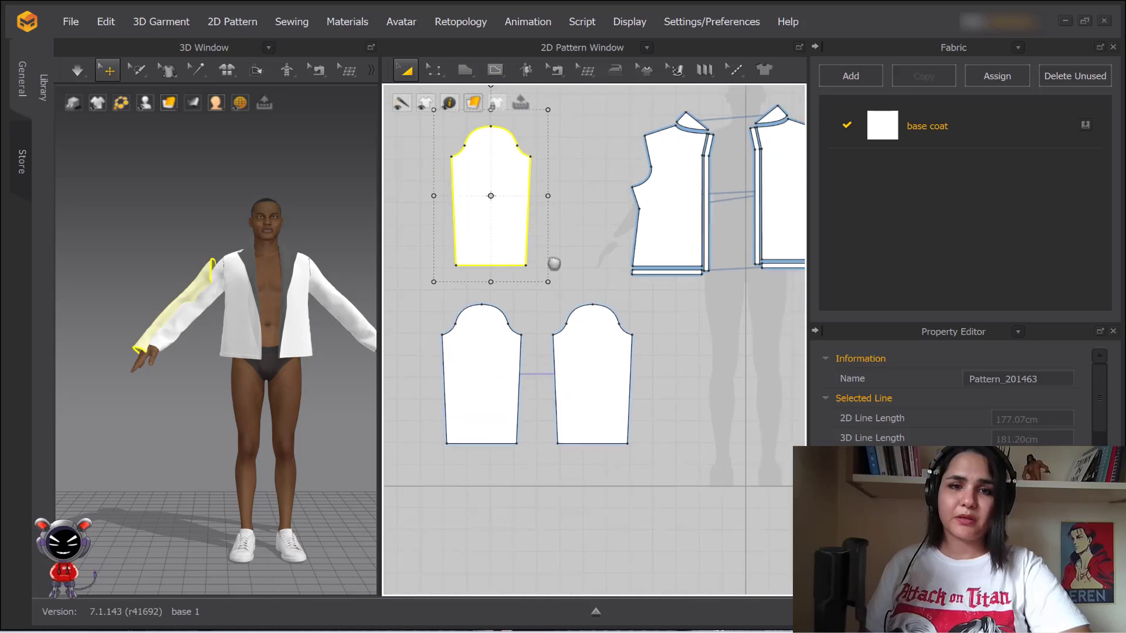
left_click(568, 241)
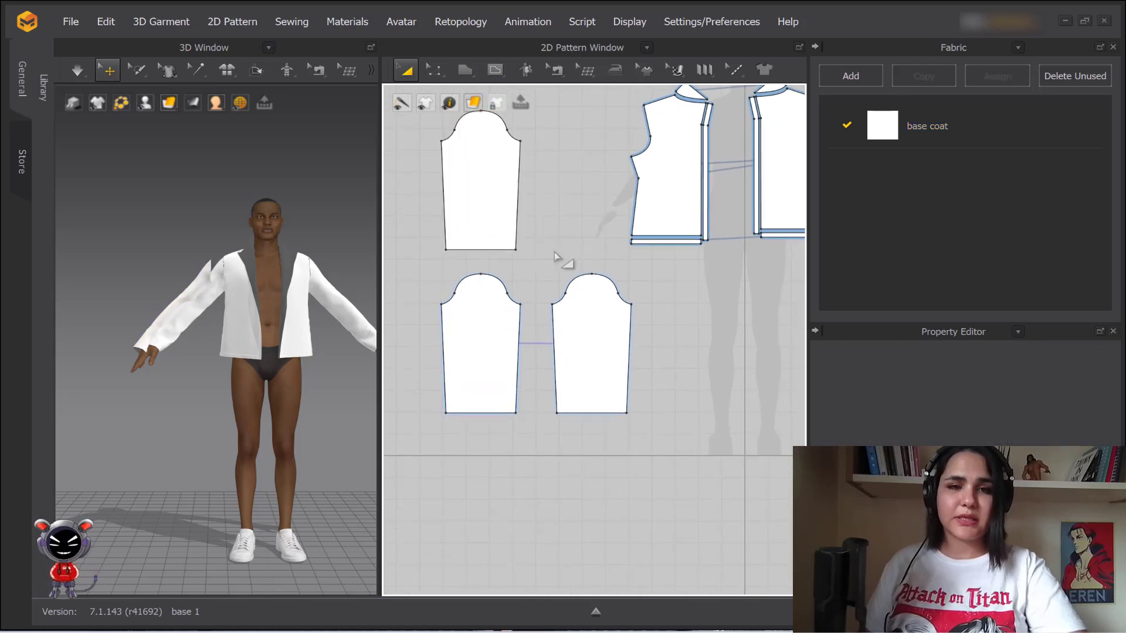
Stretch the original sleeve's inner armhole corner up and outward, and move the linked symmetric sleeve away from it for comparison
key("z")
left_click_drag(520, 305, 571, 234)
key("a")
left_click(505, 319)
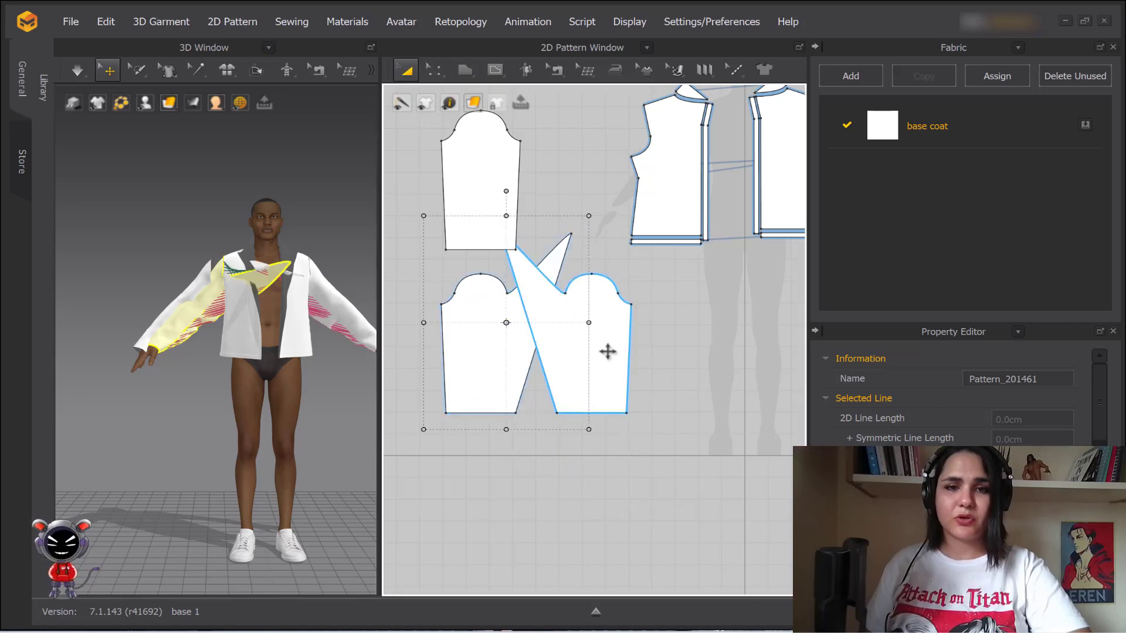
left_click_drag(608, 349, 718, 352)
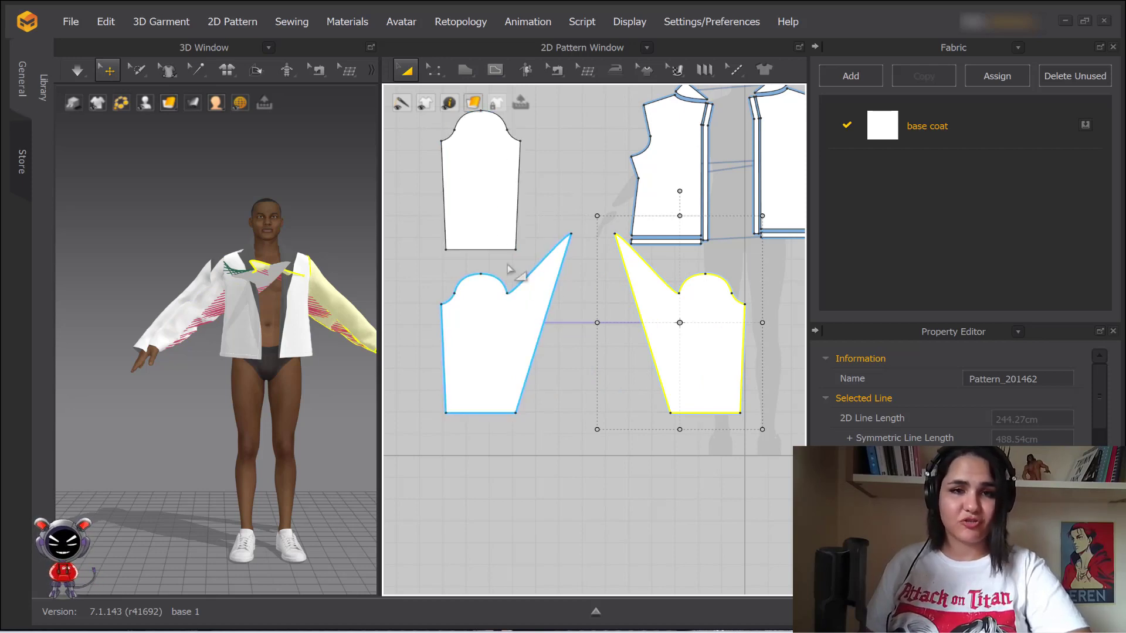
left_click_drag(702, 329, 589, 329)
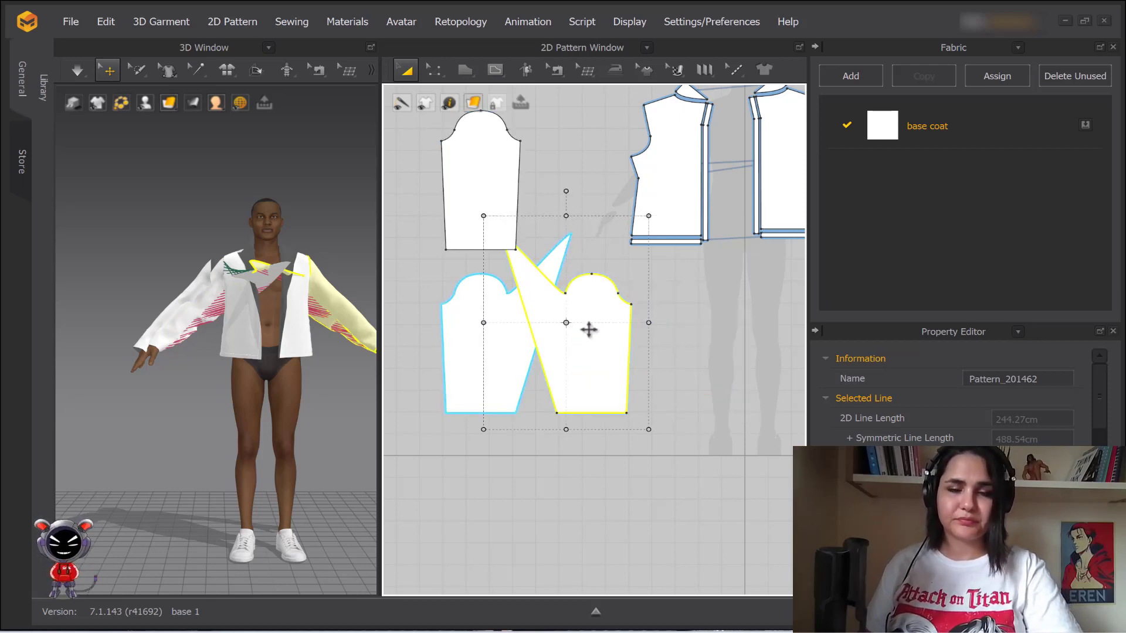
right_click(598, 325)
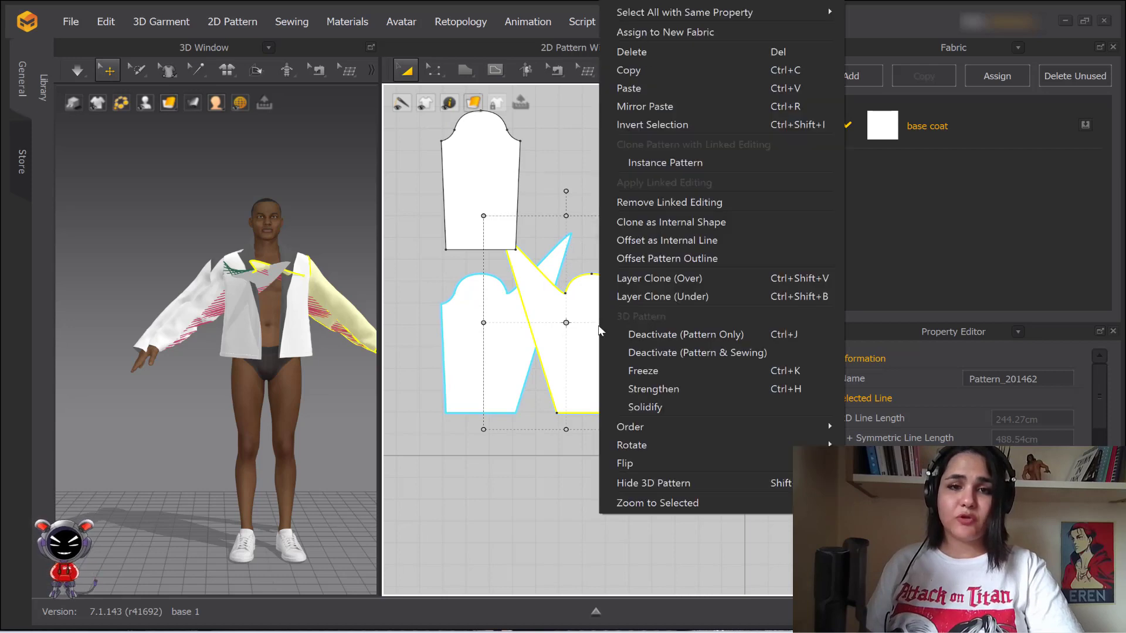
left_click(418, 280)
left_click_drag(574, 331, 684, 358)
left_click(507, 335)
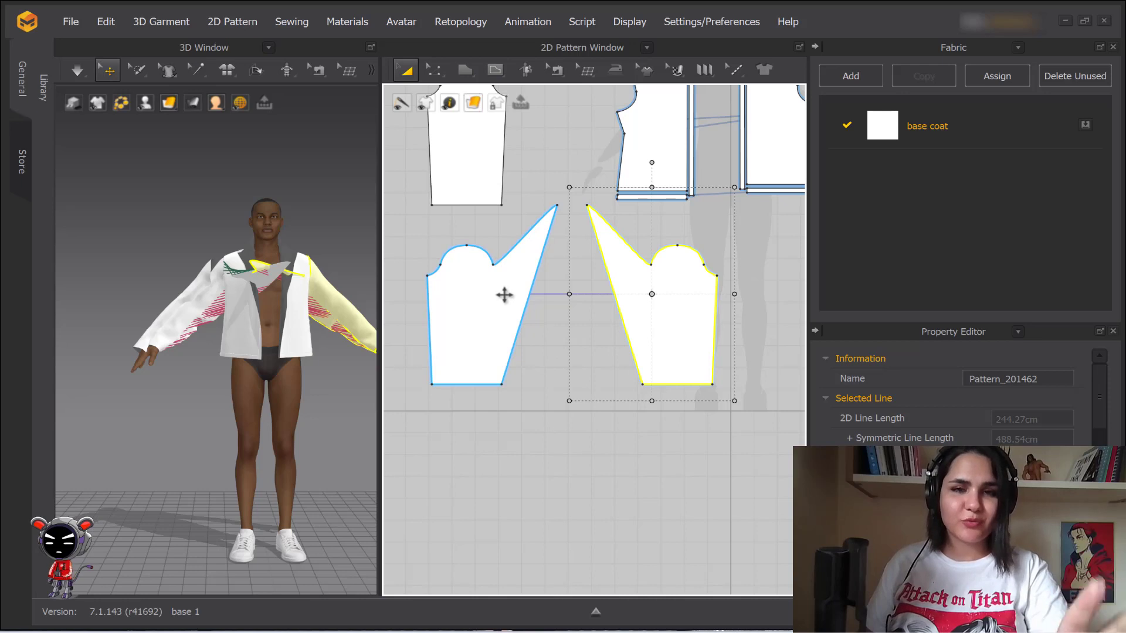
Remove the linked editing between the two sleeves, and lower the original sleeve's stretched corner to test independent editing
right_click(672, 284)
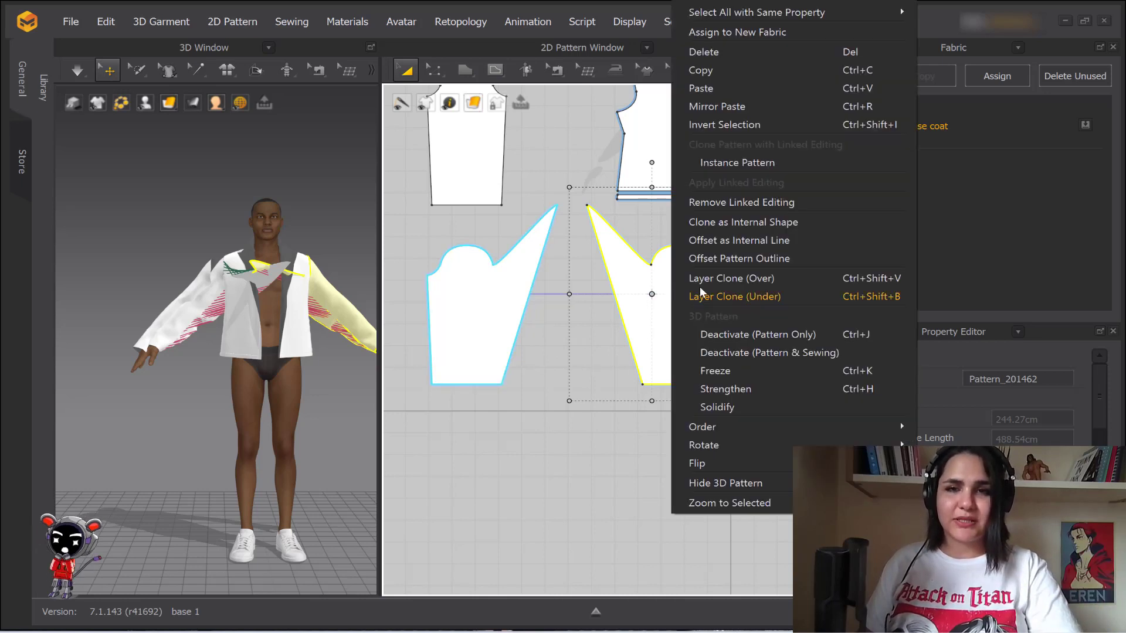
left_click(768, 203)
left_click(568, 312)
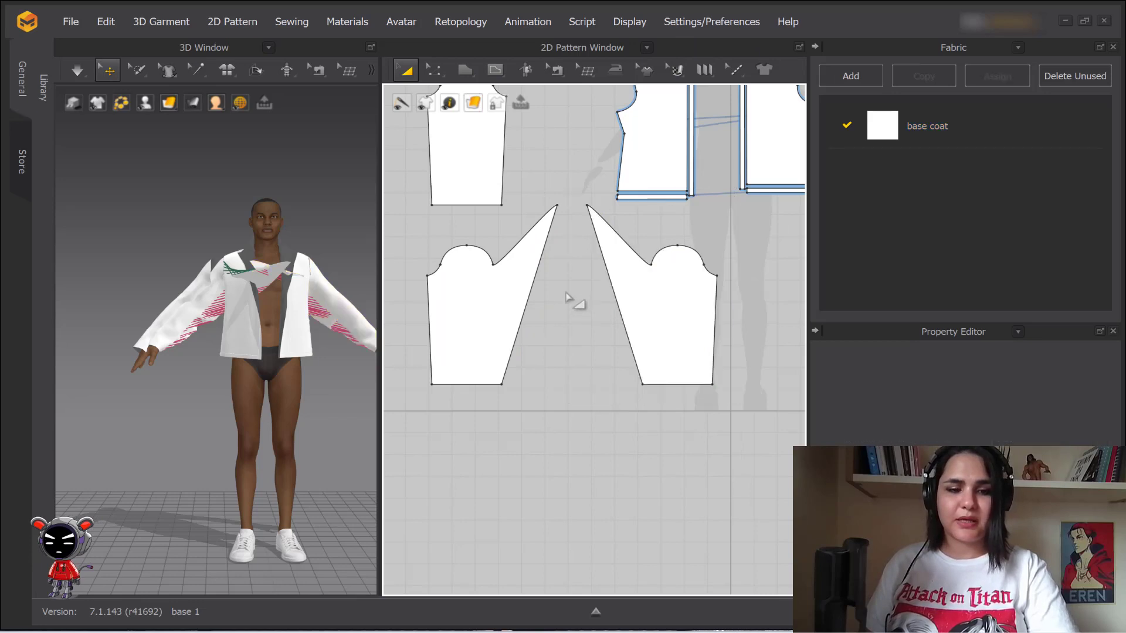
key("z")
left_click_drag(556, 205, 532, 290)
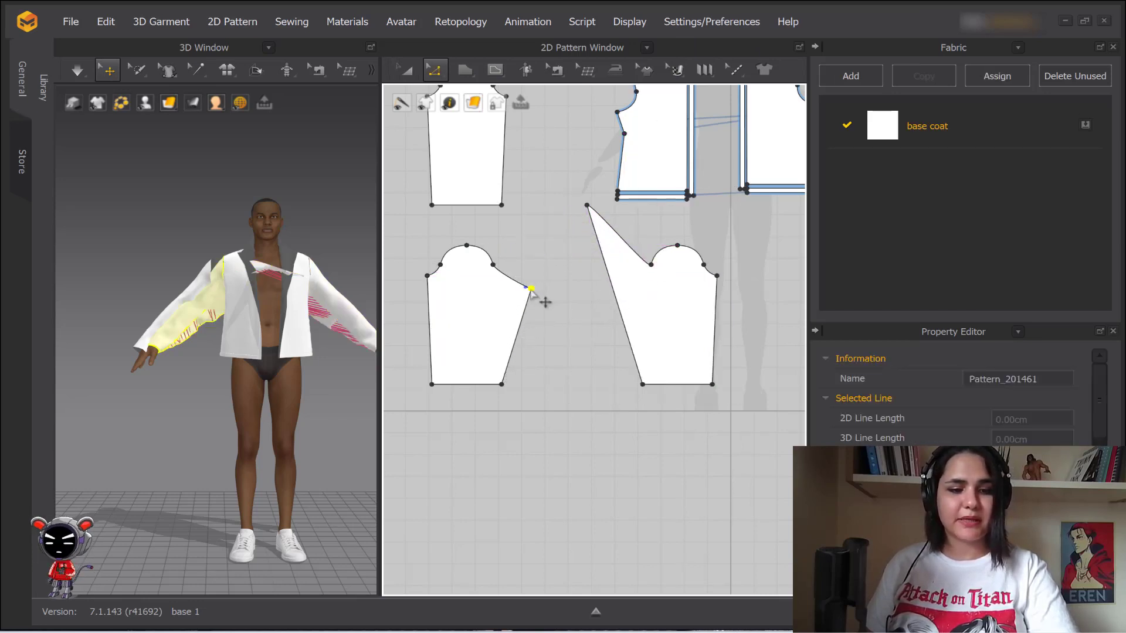
Undo the linked editing removal, the sleeve moves and the armhole corner edits
key("ctrl+z")
key("ctrl+z")
key("ctrl+z")
key("ctrl+z")
key("ctrl+z")
key("ctrl+z")
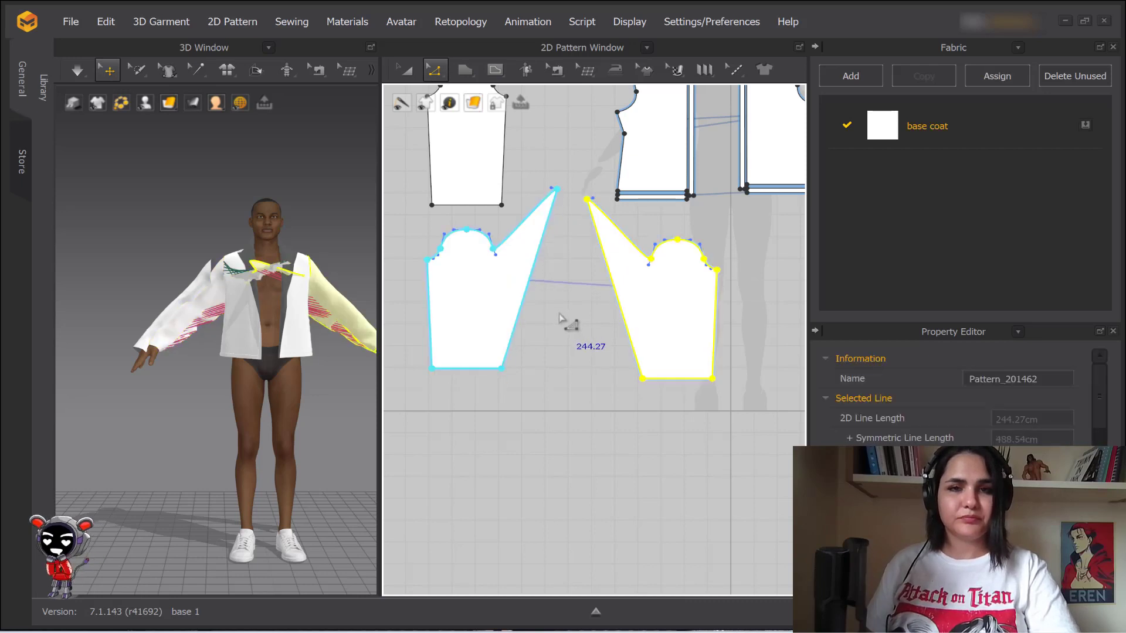
key("ctrl+z")
key("ctrl+z")
key("ctrl+z")
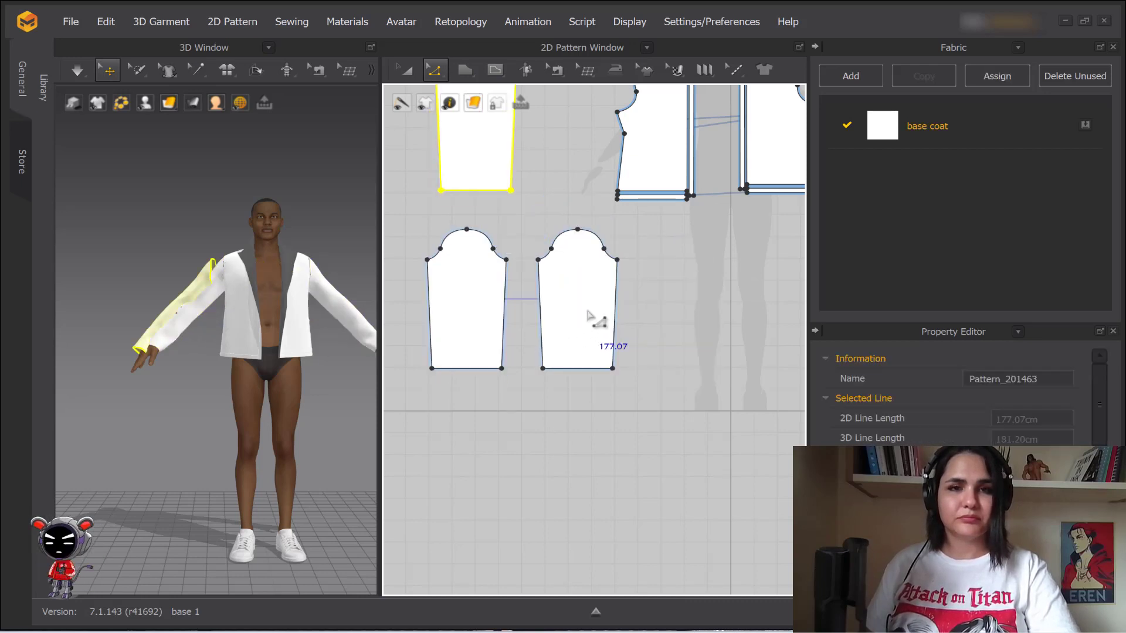
Undo the pasted duplicate, the symmetric sleeve clone and the left sleeve deletion to restore the original jacket layout
key("ctrl+z")
scroll(610, 301, "down", 3)
middle_click_drag(611, 300, 621, 410)
key("ctrl+z")
key("ctrl+z")
key("ctrl+z")
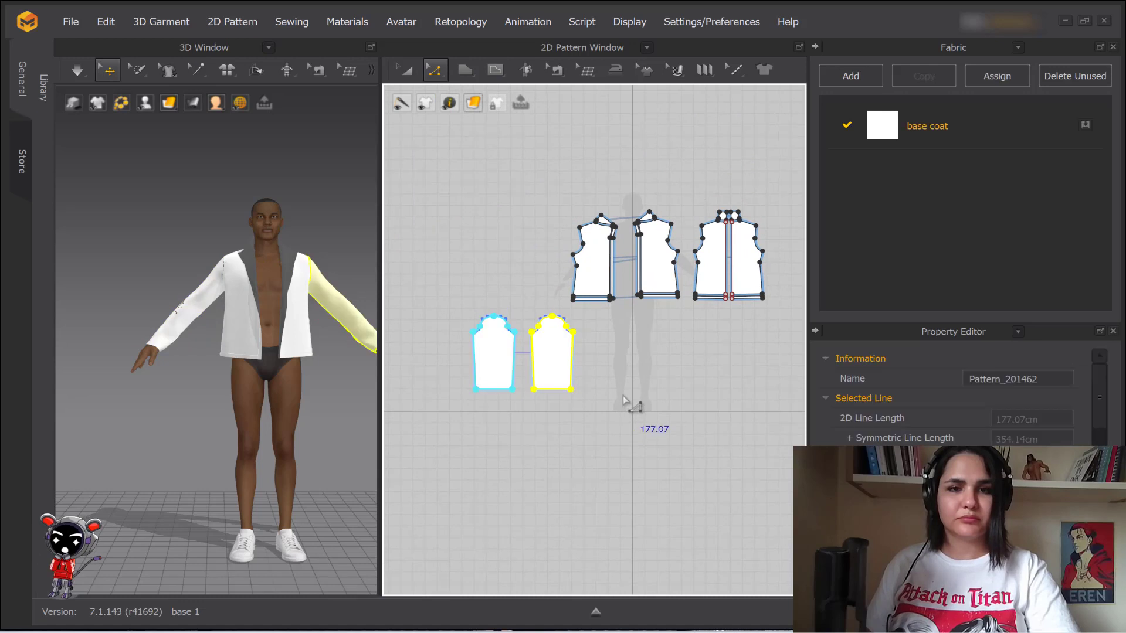
key("ctrl+z")
key("ctrl+z")
key("ctrl+z")
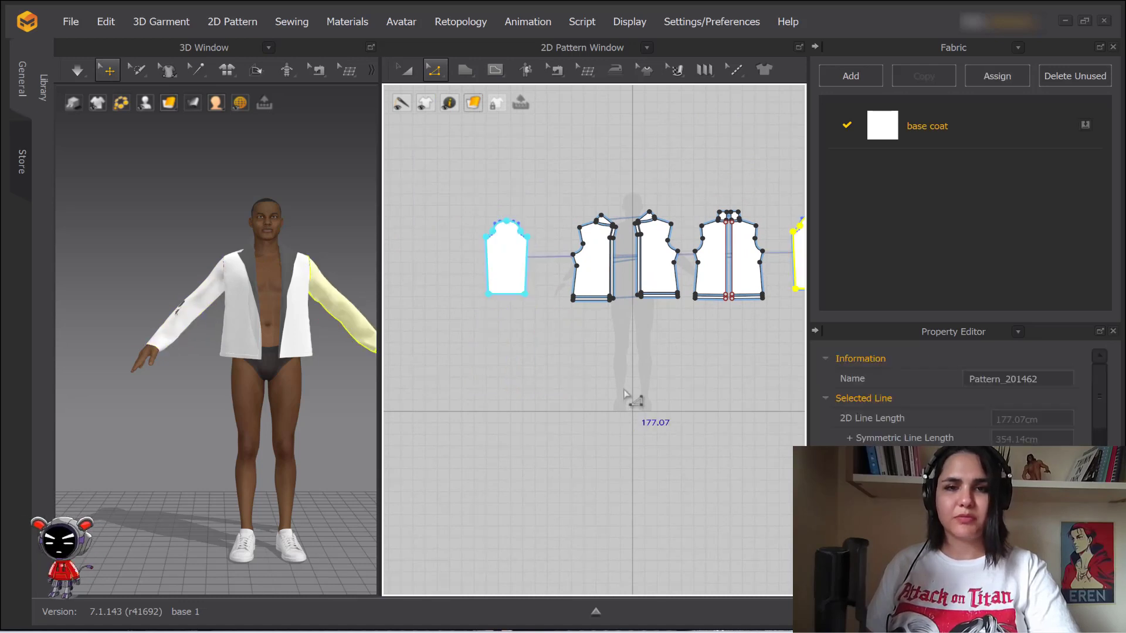
Select the right sleeve pattern and review its cloning commands, including Clone as Internal Shape
middle_click_drag(631, 374, 525, 417)
left_click(404, 70)
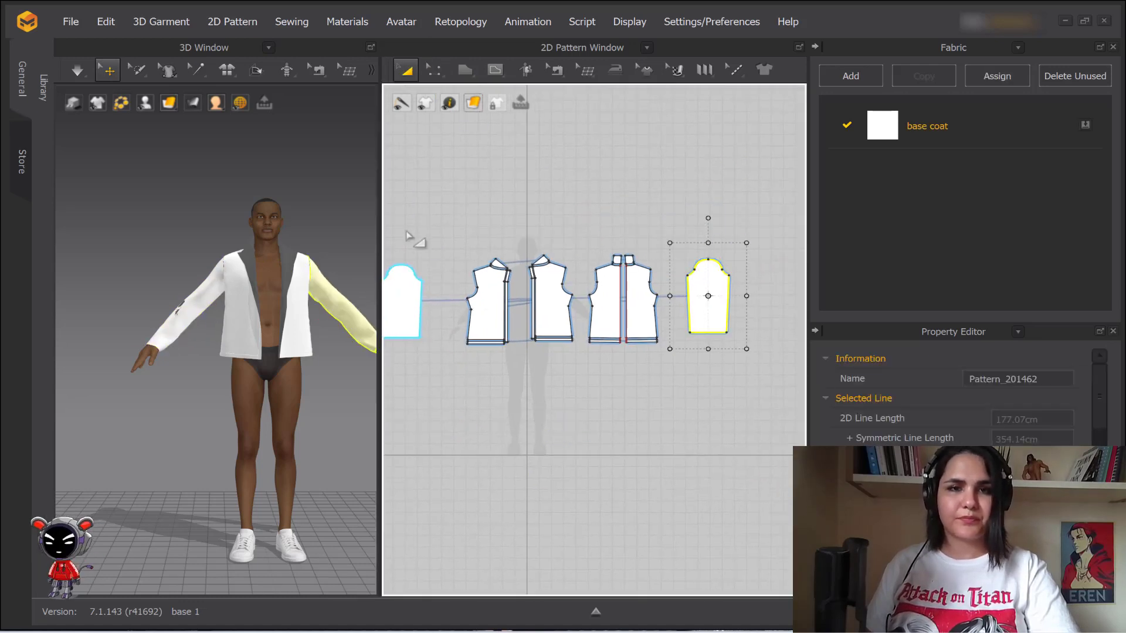
left_click(402, 288)
right_click(403, 284)
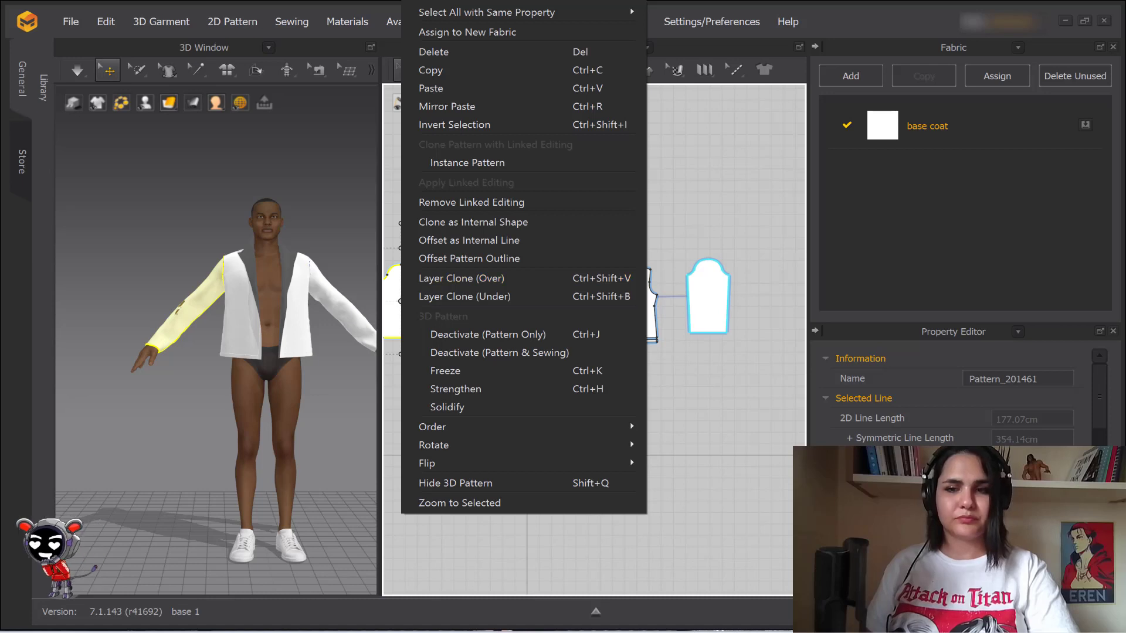
key("Escape")
middle_click_drag(487, 359, 578, 343)
right_click(479, 286)
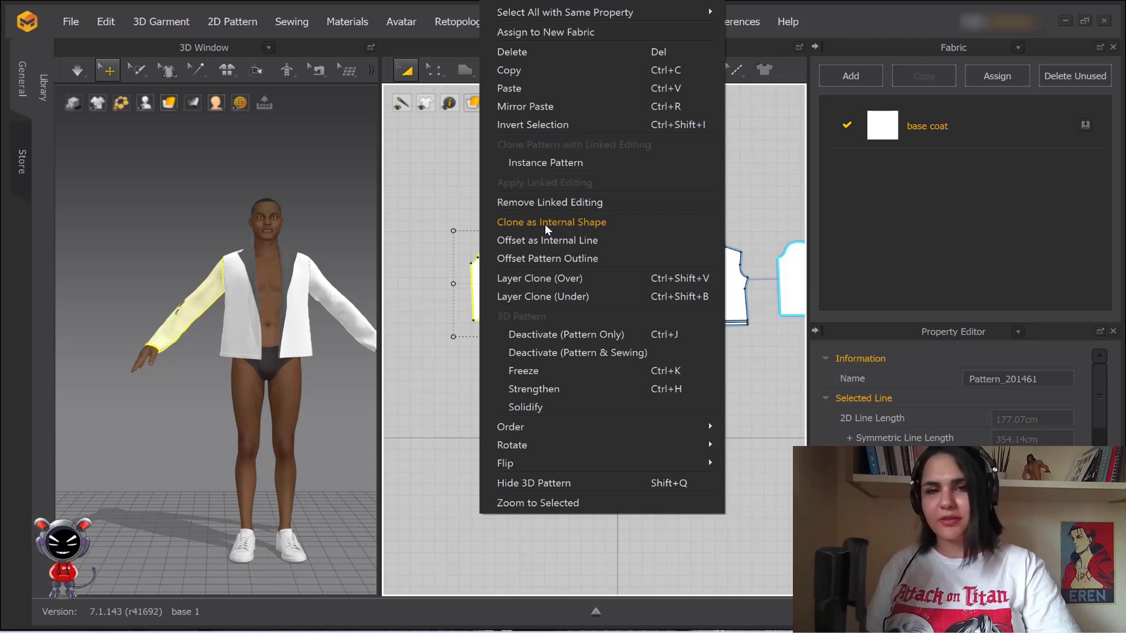
left_click(471, 356)
Draw a rectangle pattern with an outline length of about 64 cm between the right sleeve and the adjacent front panel
scroll(528, 284, "up", 3)
middle_click_drag(528, 285, 633, 264)
scroll(575, 337, "up", 2)
scroll(633, 264, "up", 2)
left_click(471, 72)
left_click(470, 72)
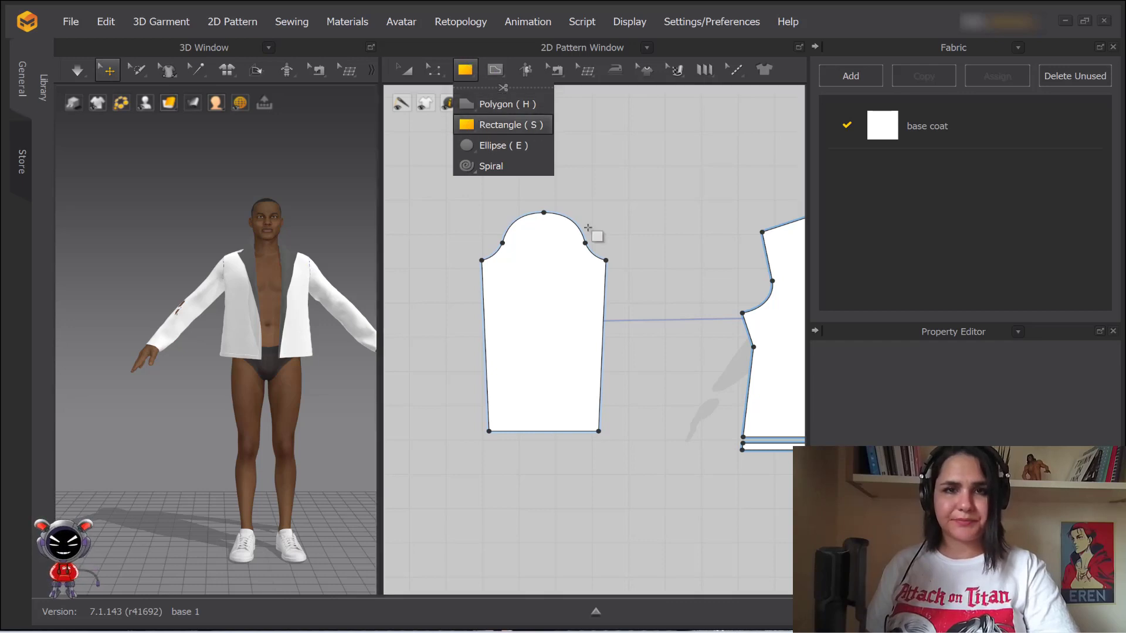
left_click(479, 125)
scroll(558, 165, "down", 2)
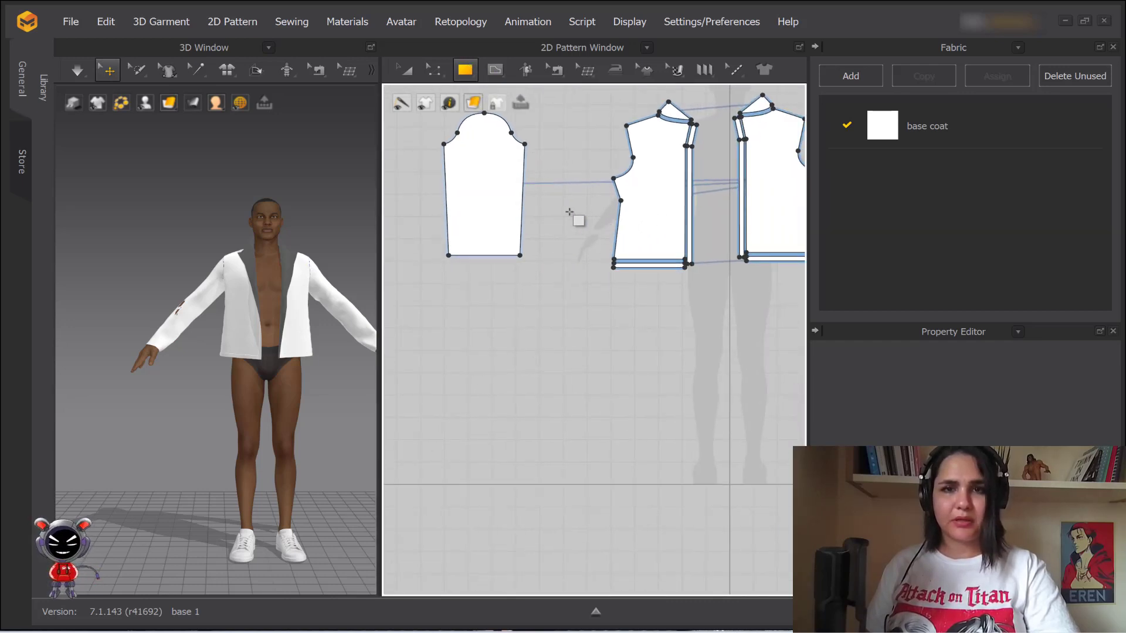
left_click_drag(547, 204, 582, 240)
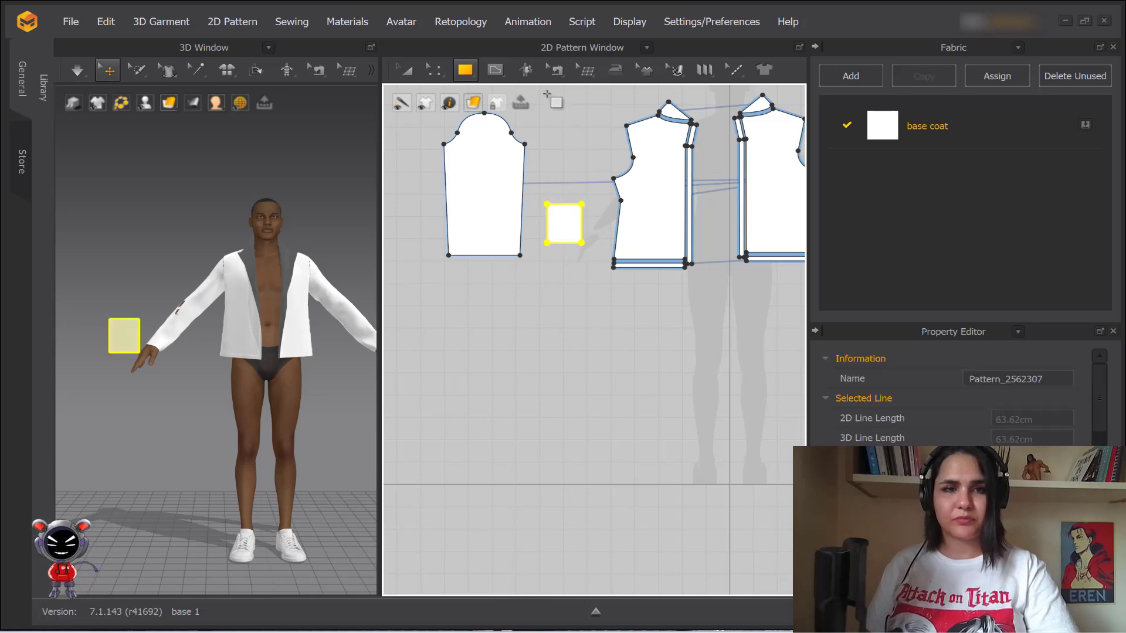
Clone the rectangle as an internal shape and place it in the middle of the adjacent front panel
left_click(406, 70)
right_click(567, 233)
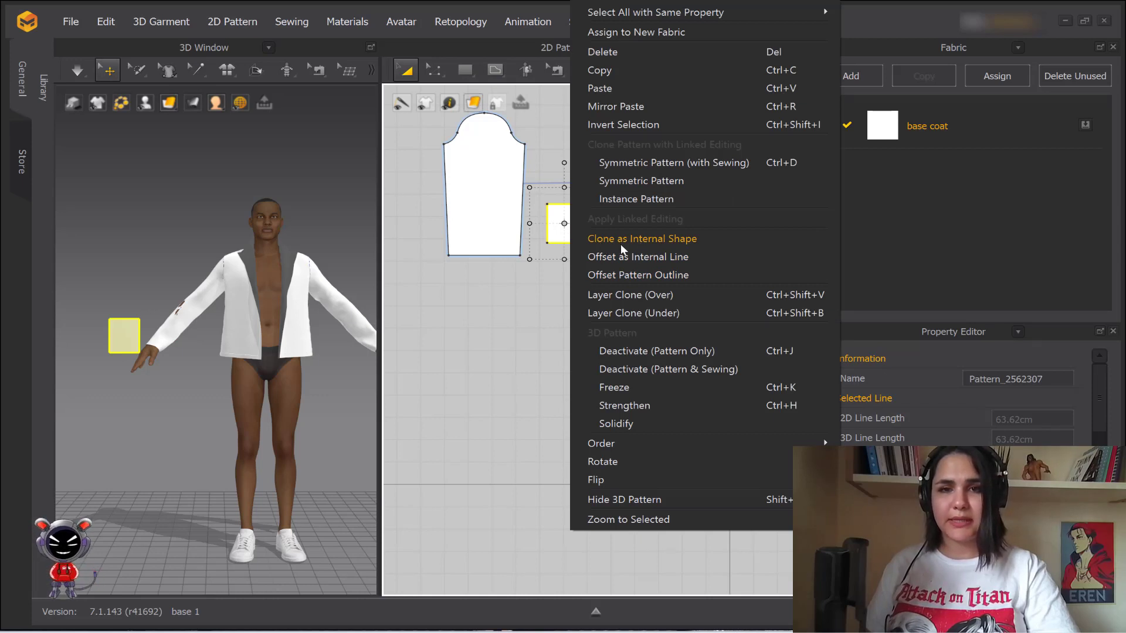
left_click(646, 242)
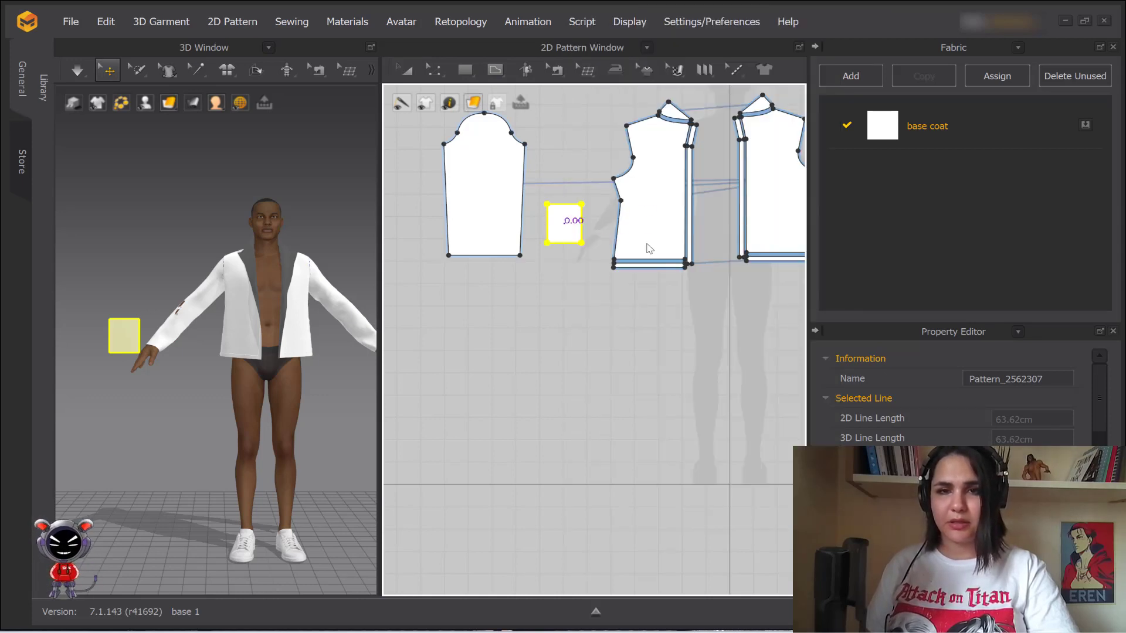
middle_click_drag(588, 244, 525, 244)
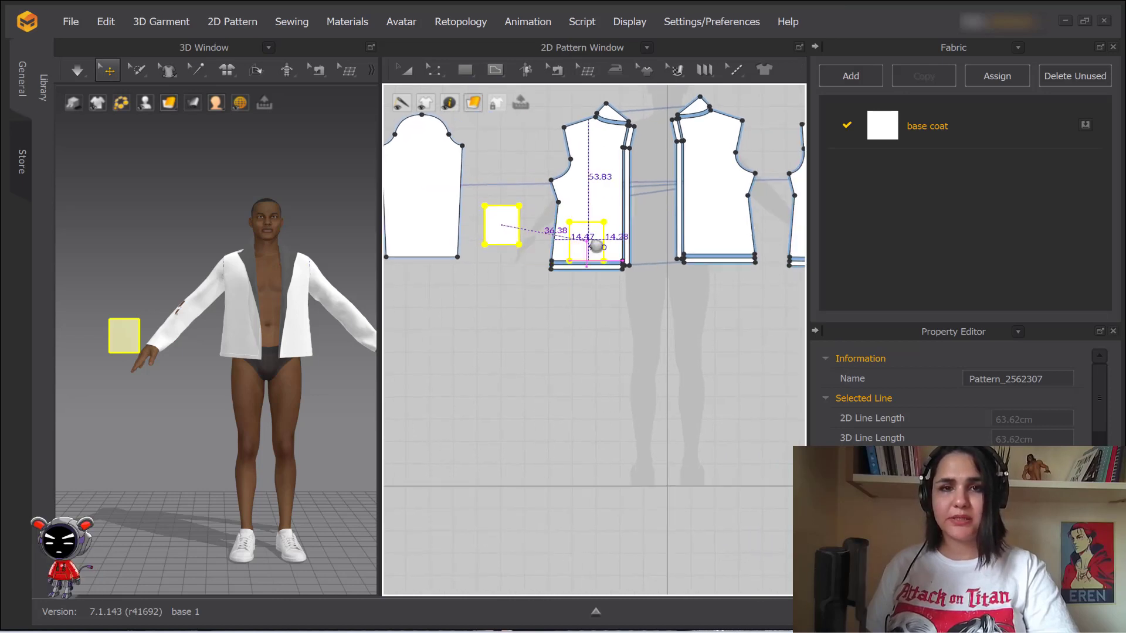
scroll(597, 248, "up", 2)
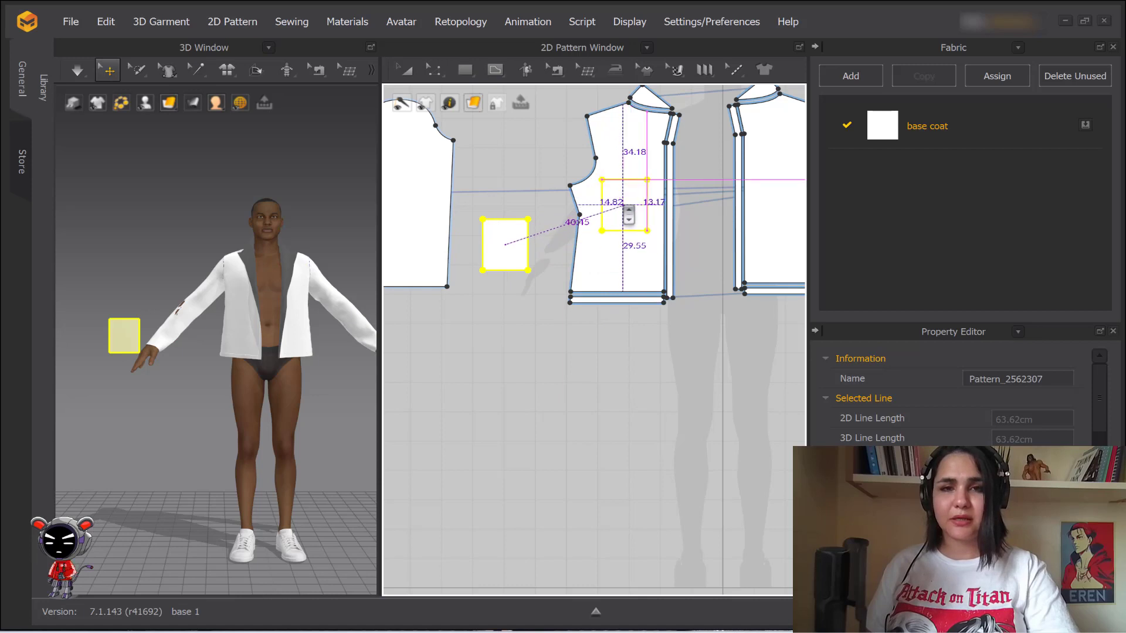
left_click(625, 218)
Lower the rectangle pattern slightly, then move its internal shape clone off the front panel and delete it
left_click_drag(505, 245, 522, 287)
left_click_drag(631, 211, 548, 208)
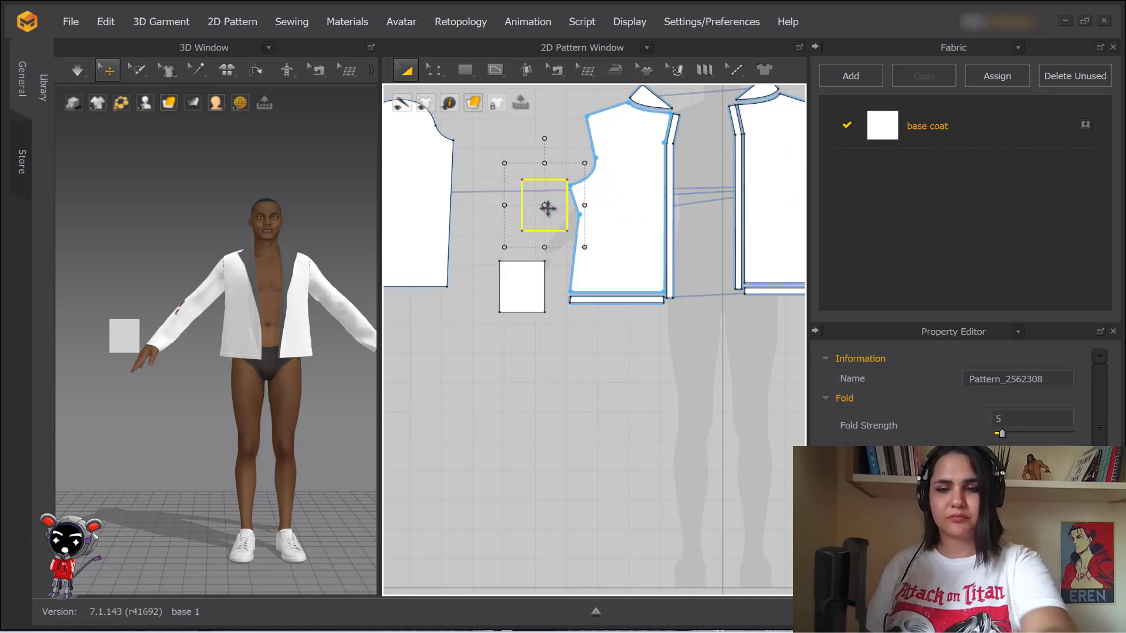
key("Delete")
Move the rectangle pattern up into the gap between the sleeve and the front panel
left_click(525, 287)
left_click(525, 286)
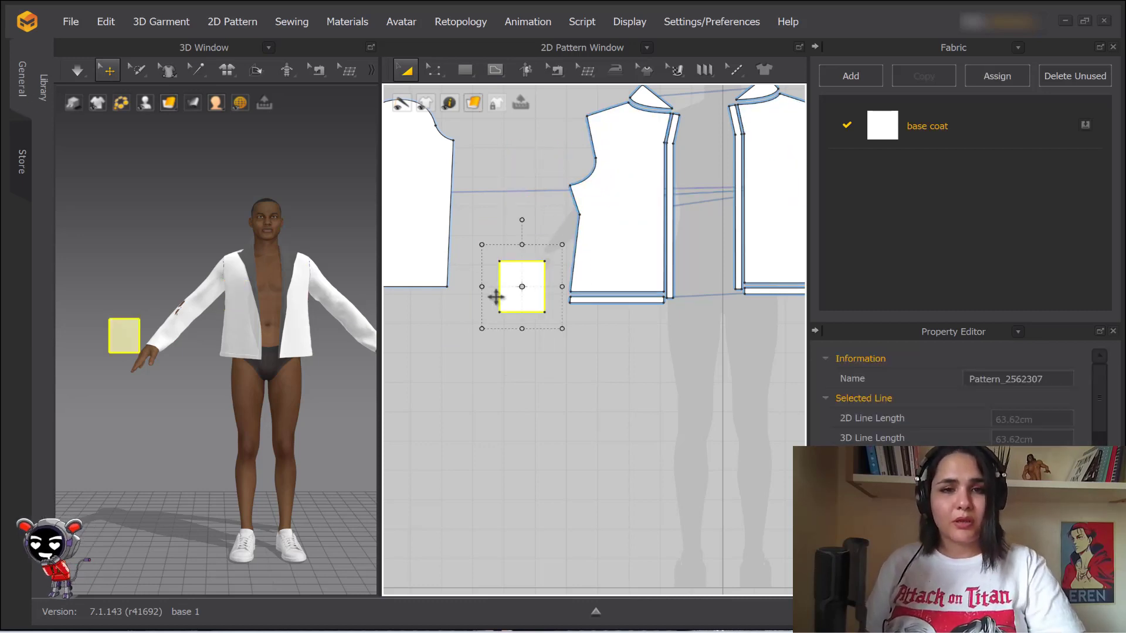
left_click_drag(531, 288, 533, 256)
mouse_move(533, 257)
left_mouse_down()
mouse_move(648, 253)
mouse_move(536, 219)
mouse_move(665, 218)
mouse_move(534, 253)
left_mouse_up()
left_click(548, 346)
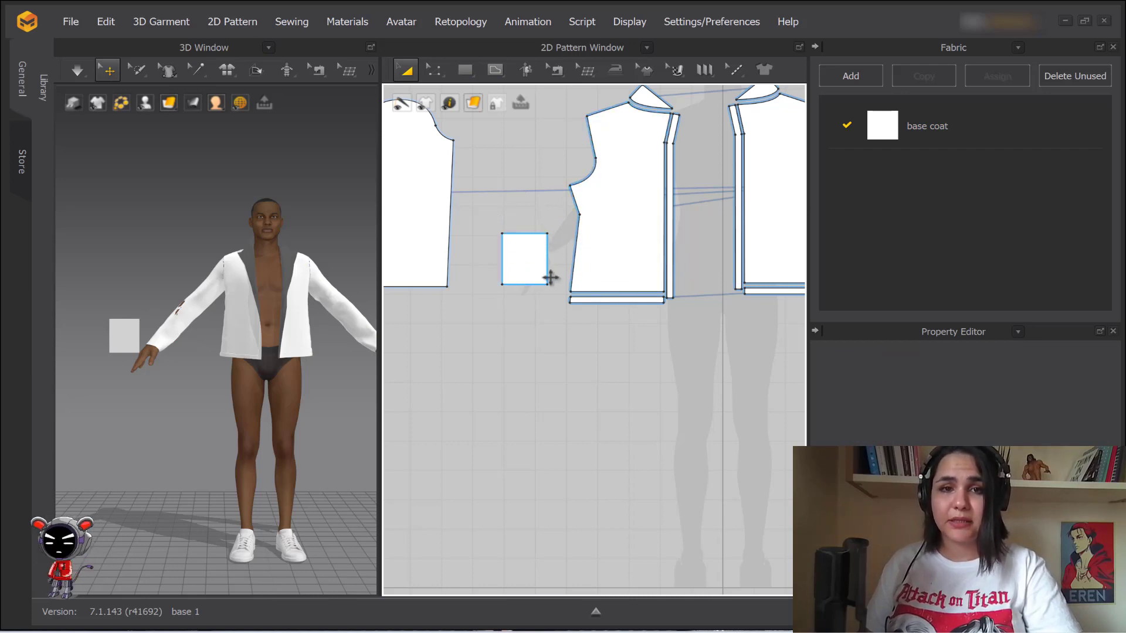
Clone the rectangle as an internal shape again and place it low on the front panel as a pocket position
left_click(522, 262)
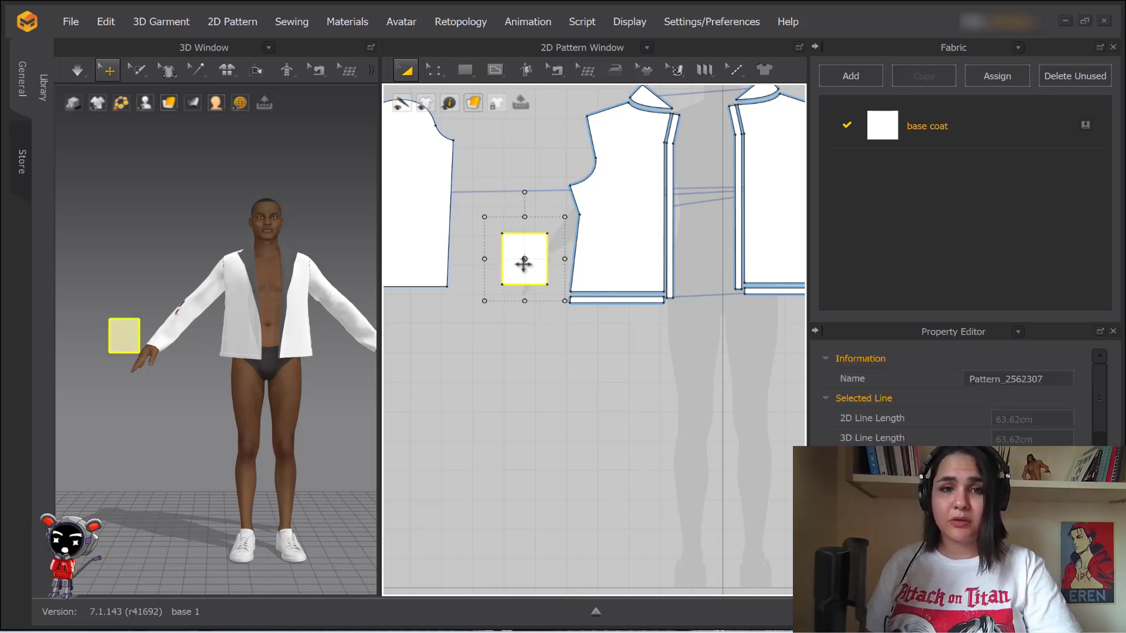
right_click(523, 261)
left_click(561, 238)
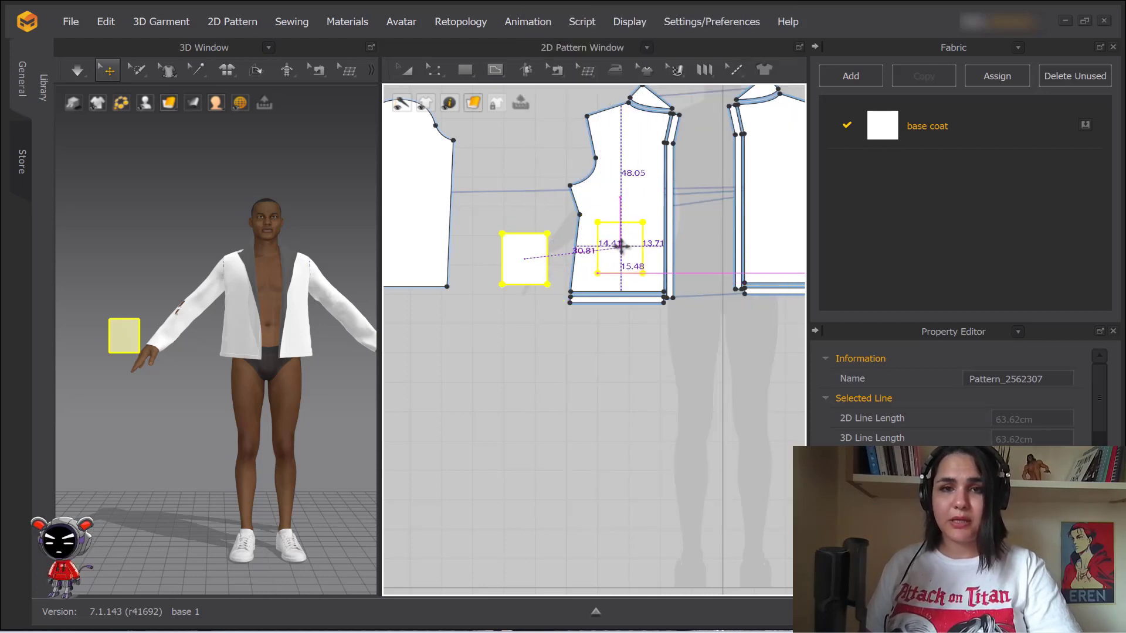
left_click(631, 263)
Free-sew the rectangle's two sides and bottom edge to the matching edges of the internal shape, leaving the top open
scroll(641, 229, "up", 5)
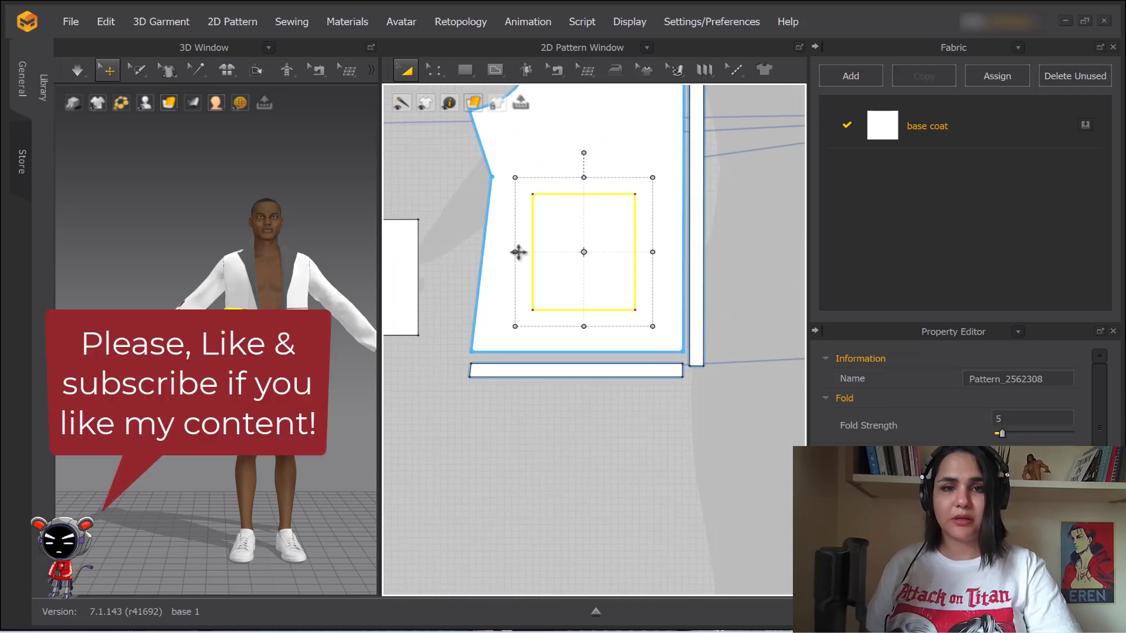
key("b")
middle_click_drag(434, 258, 547, 261)
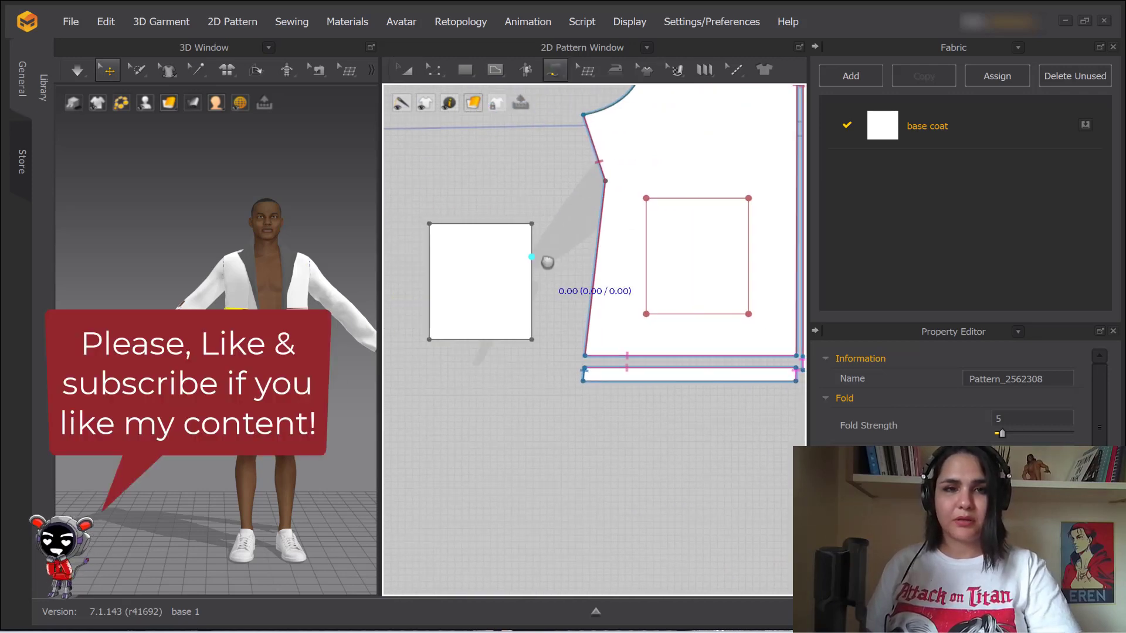
left_click(530, 223)
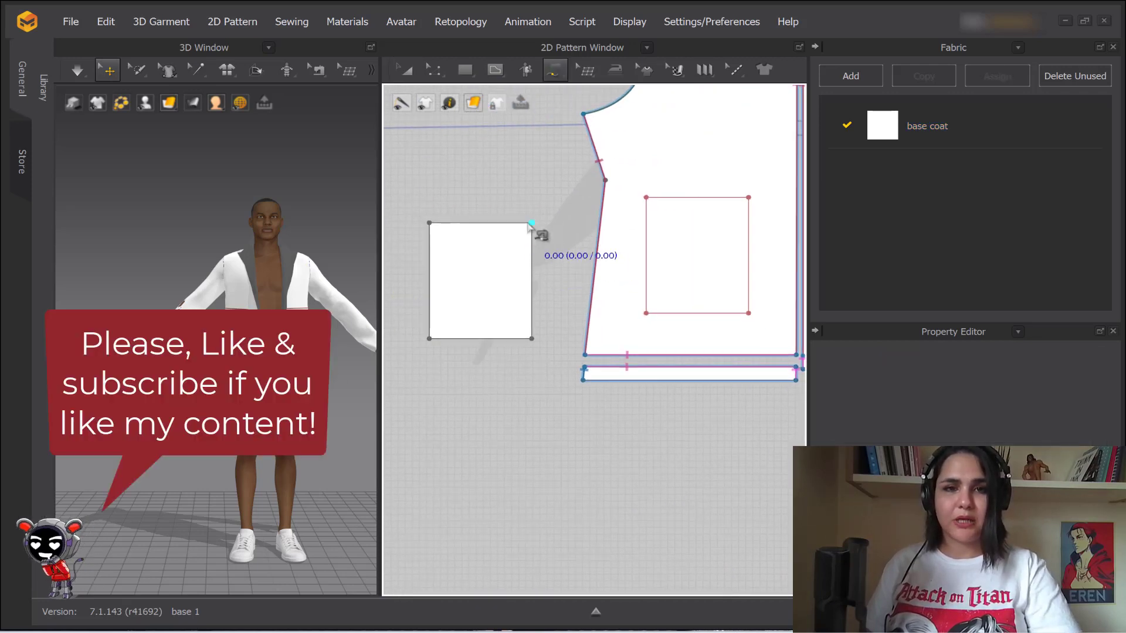
left_click(429, 224)
left_click(748, 198)
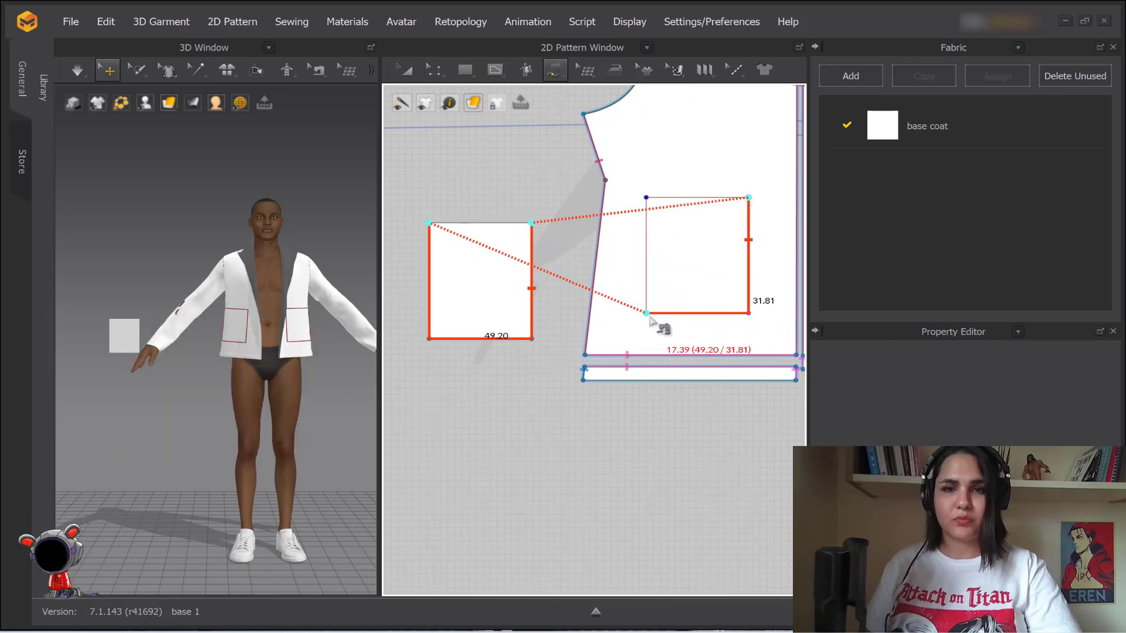
left_click(646, 198)
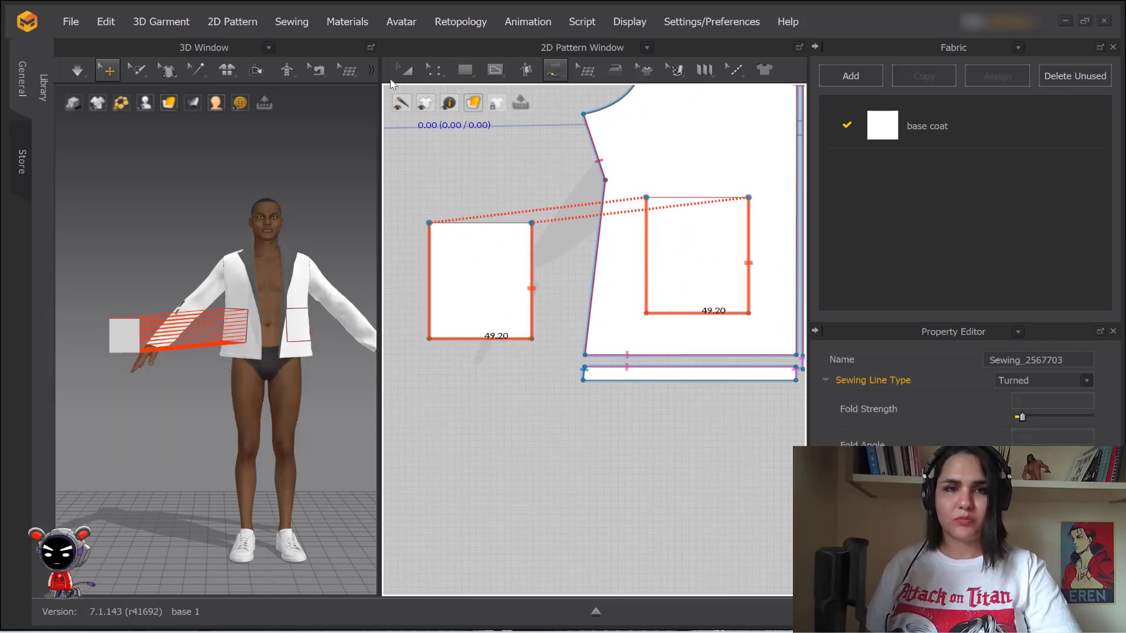
Run the simulation briefly to attach the pocket to the jacket front, and inspect it on the avatar
left_click(78, 70)
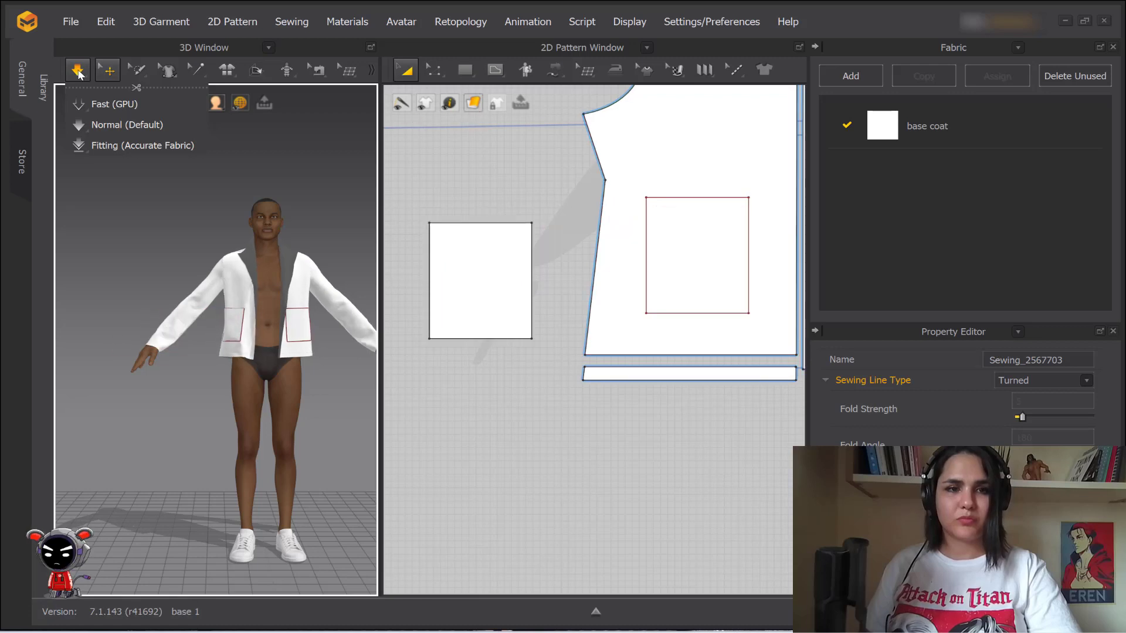
left_click(77, 71)
scroll(286, 356, "up", 3)
scroll(624, 264, "down", 3)
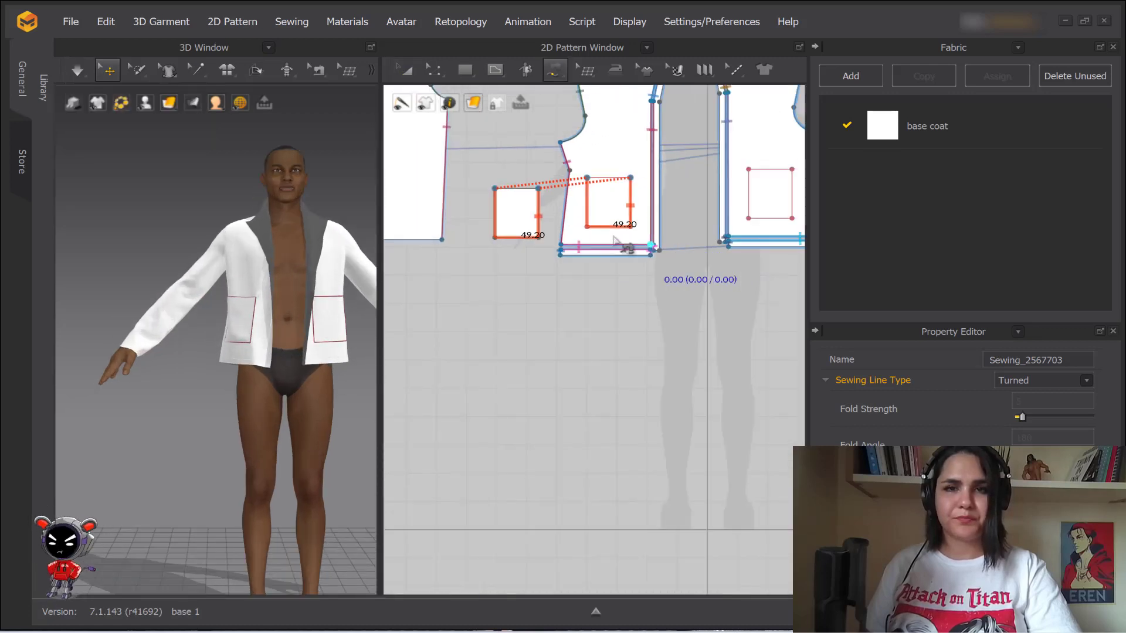
Delete the rectangle pocket pattern and the internal pocket shape from the front panel
left_click(406, 71)
scroll(544, 259, "up", 2)
left_click(537, 260)
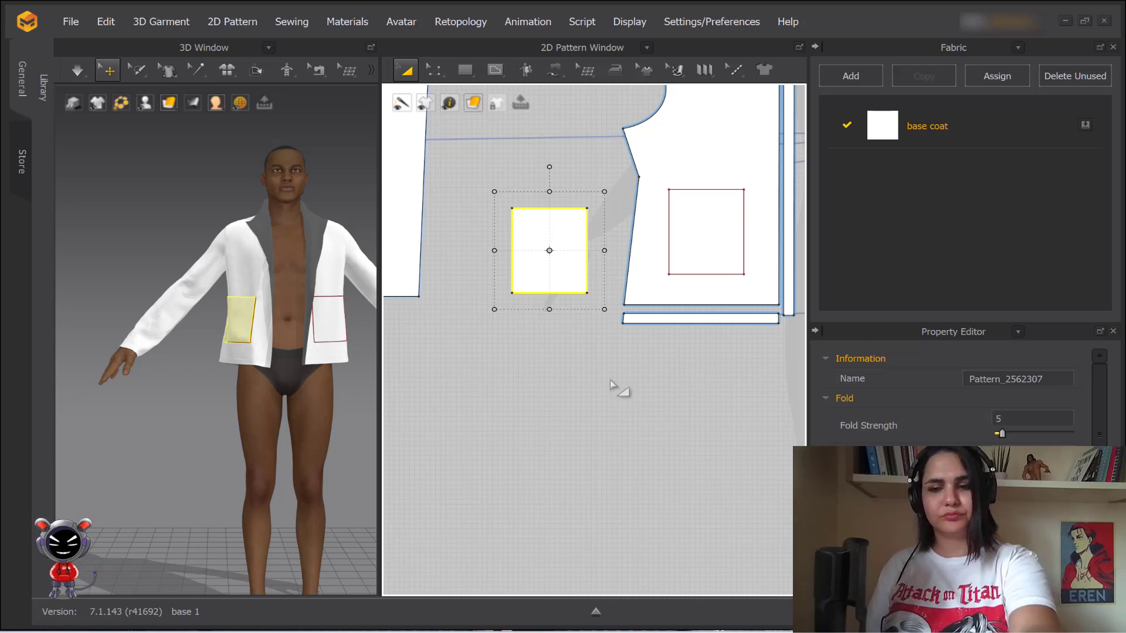
key("Delete")
scroll(557, 282, "down", 1)
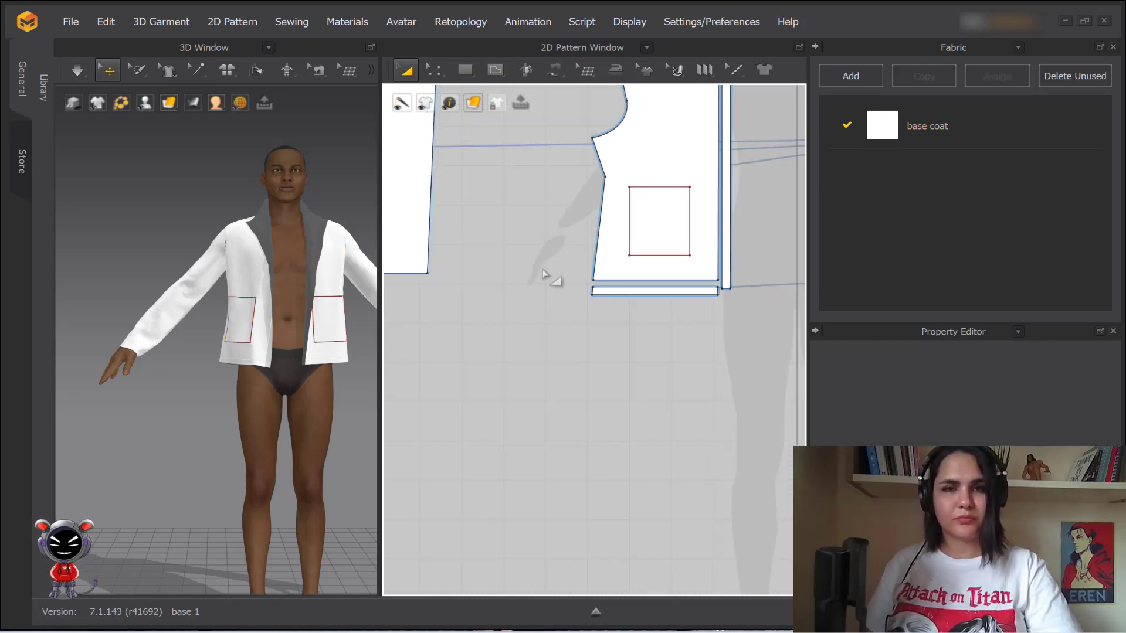
left_click(691, 228)
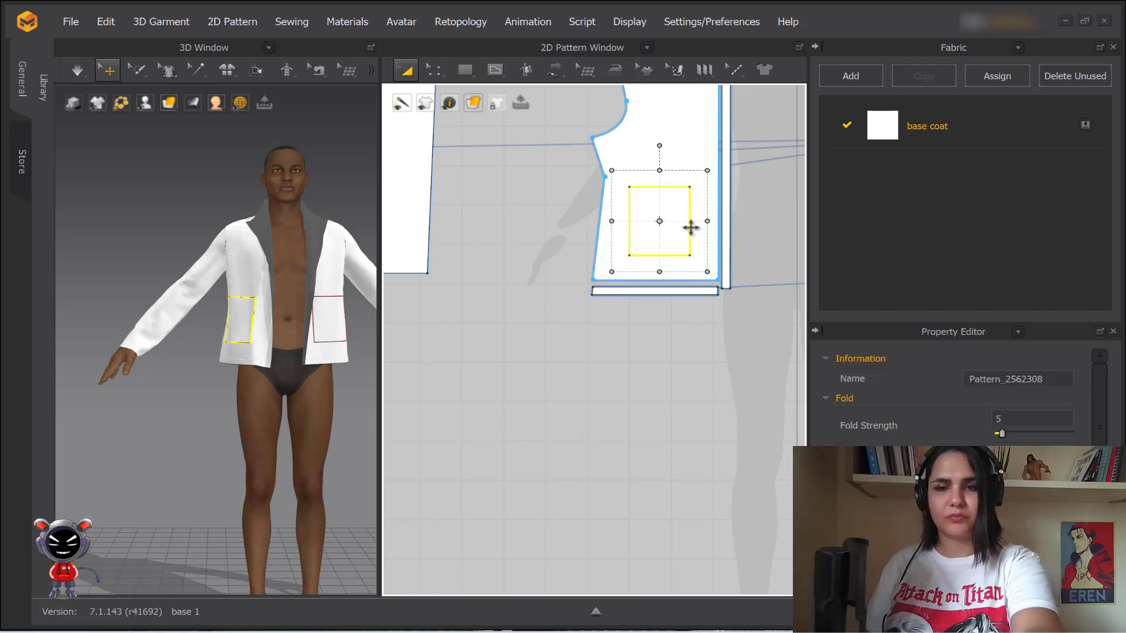
key("Delete")
scroll(595, 256, "down", 3)
scroll(617, 234, "up", 1)
scroll(617, 234, "up", 2)
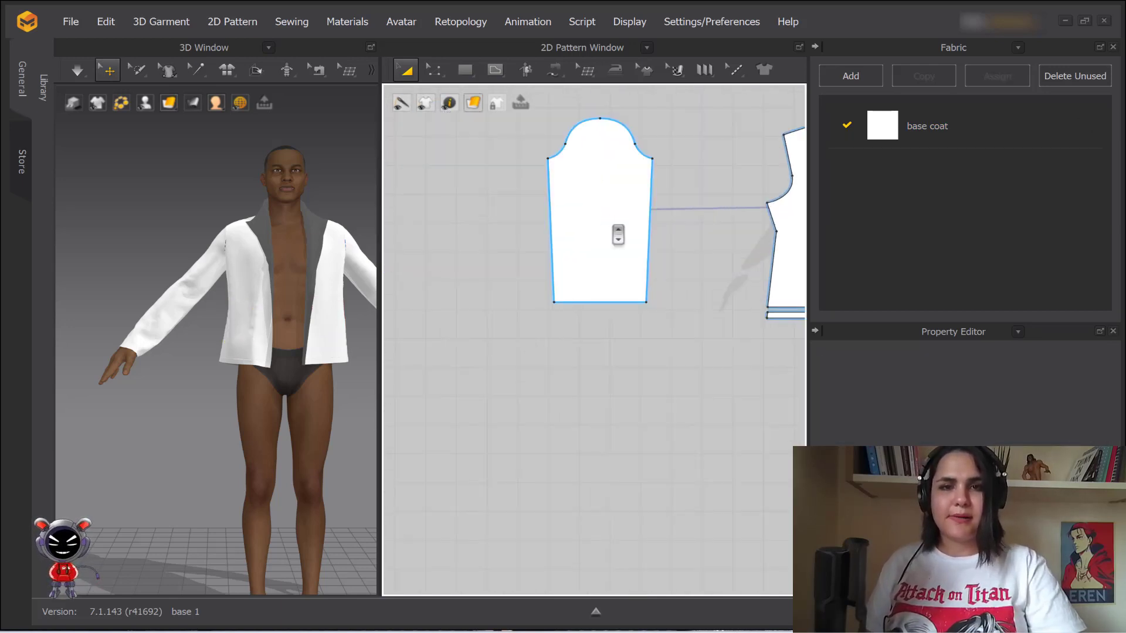
right_click(589, 212)
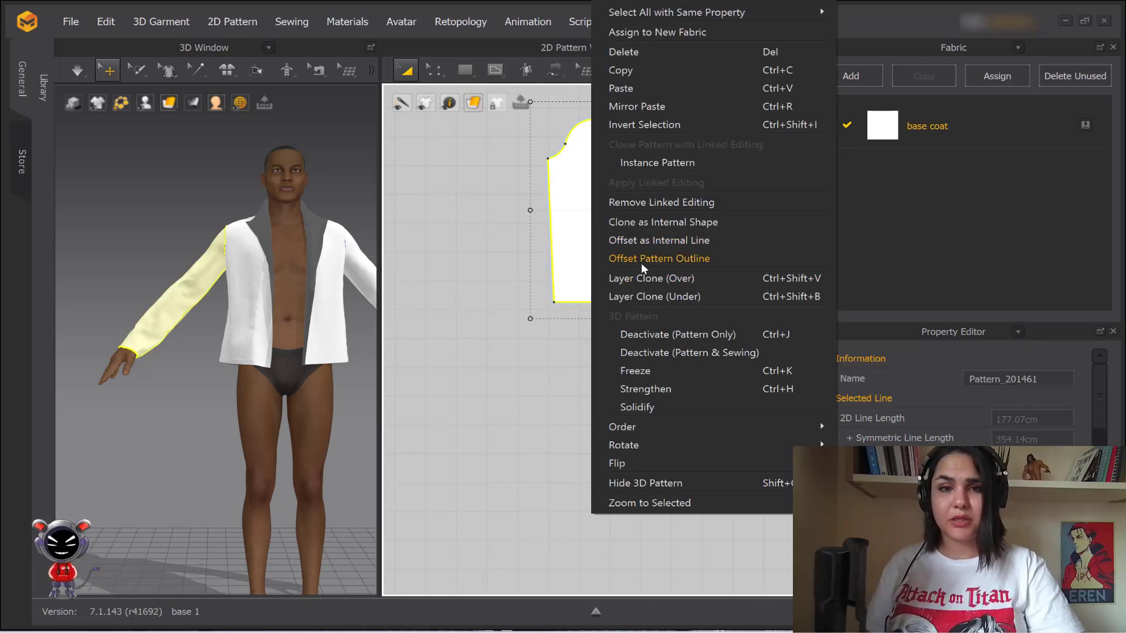
left_click(668, 242)
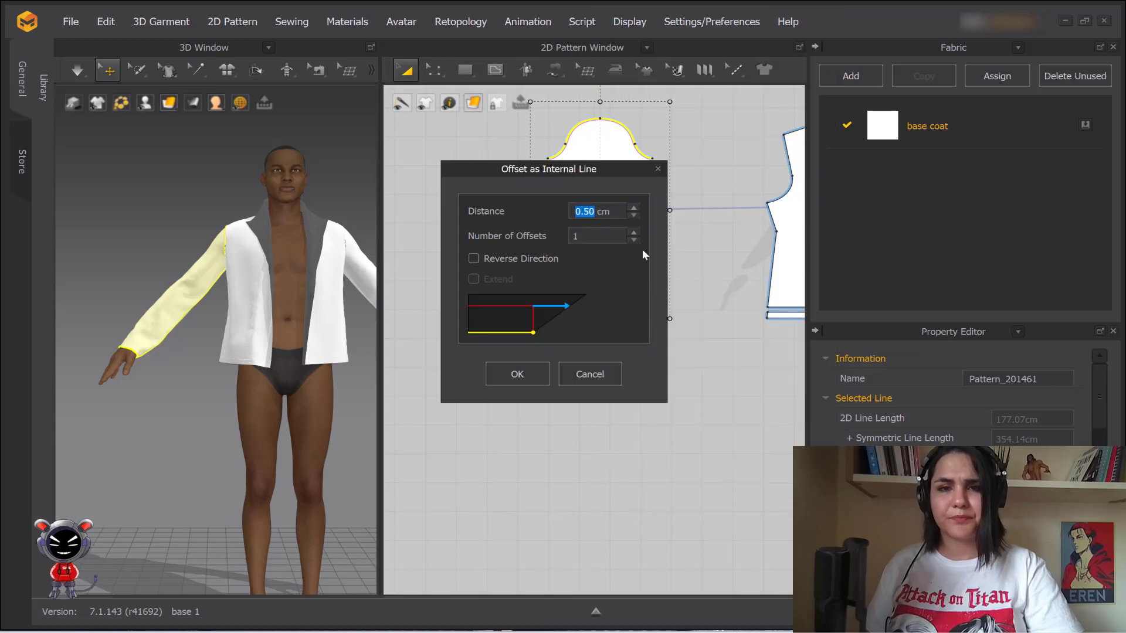
left_click_drag(621, 175, 481, 129)
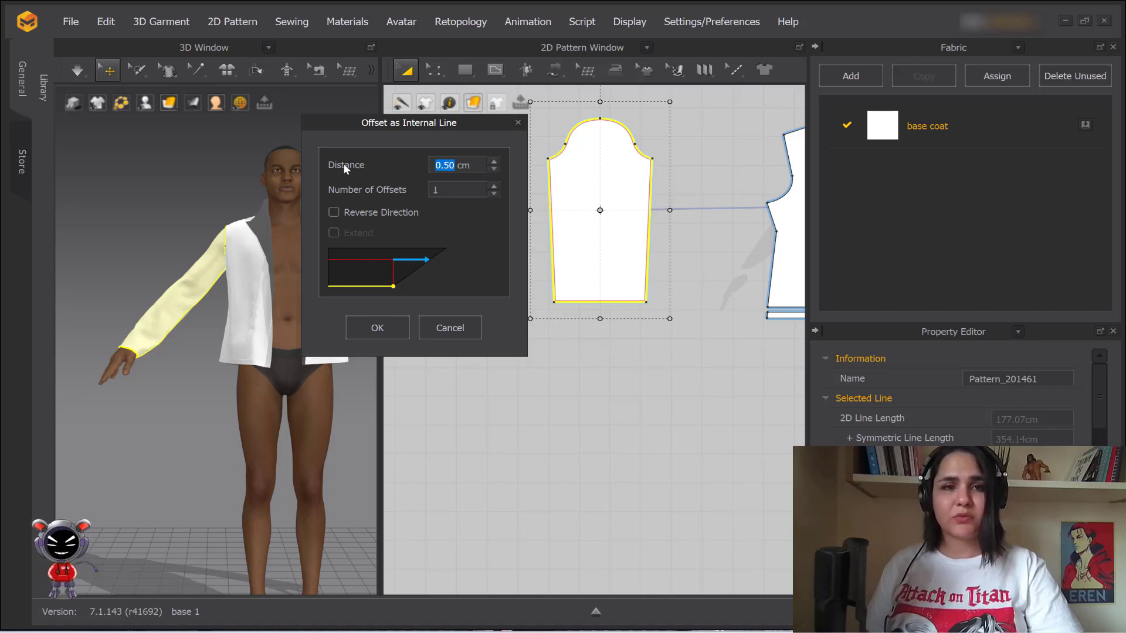
left_click(518, 123)
Preview Offset as Internal Line on the right sleeve pattern, trying different distances and setting the distance to 1.06 cm
scroll(623, 148, "up", 8)
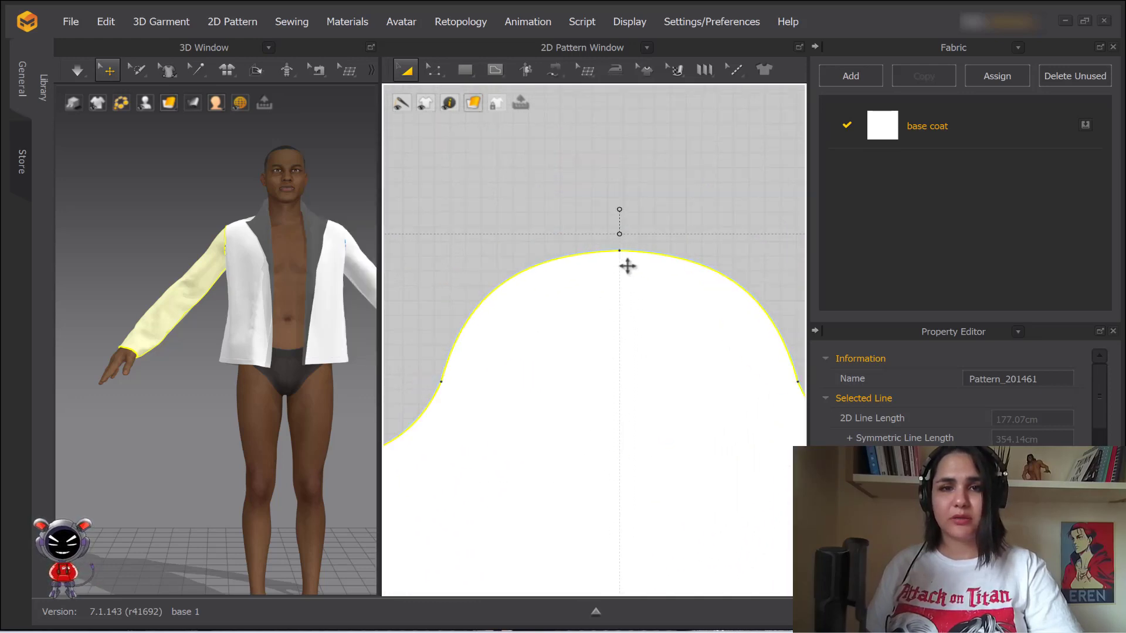
scroll(608, 293, "down", 2)
middle_click_drag(530, 338, 635, 182)
right_click(619, 207)
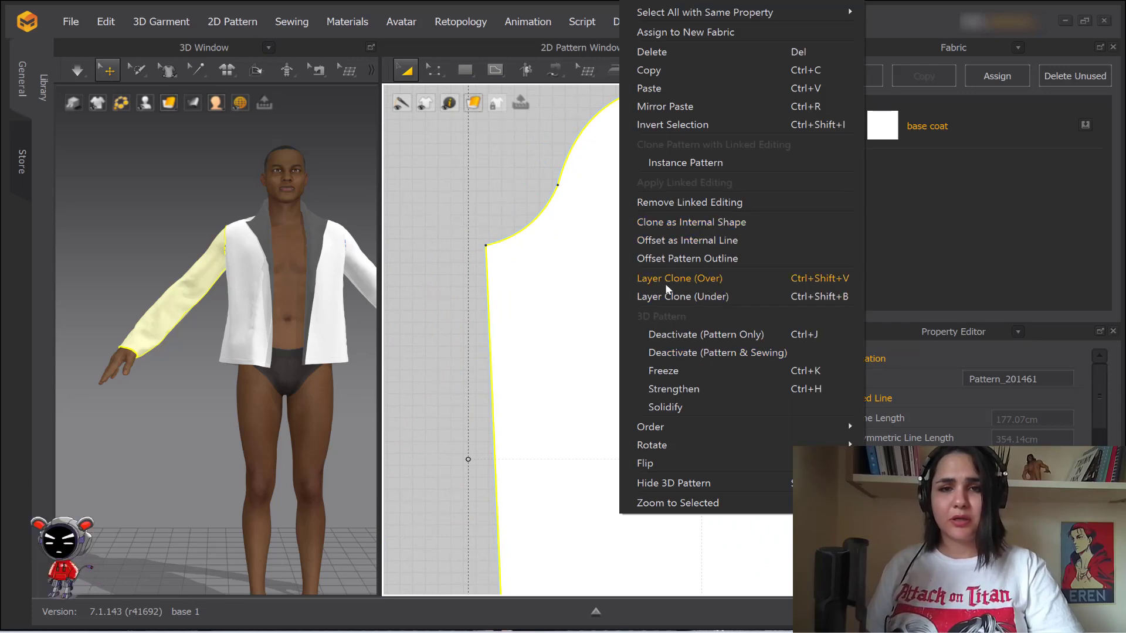
left_click(681, 241)
left_click_drag(596, 163, 378, 162)
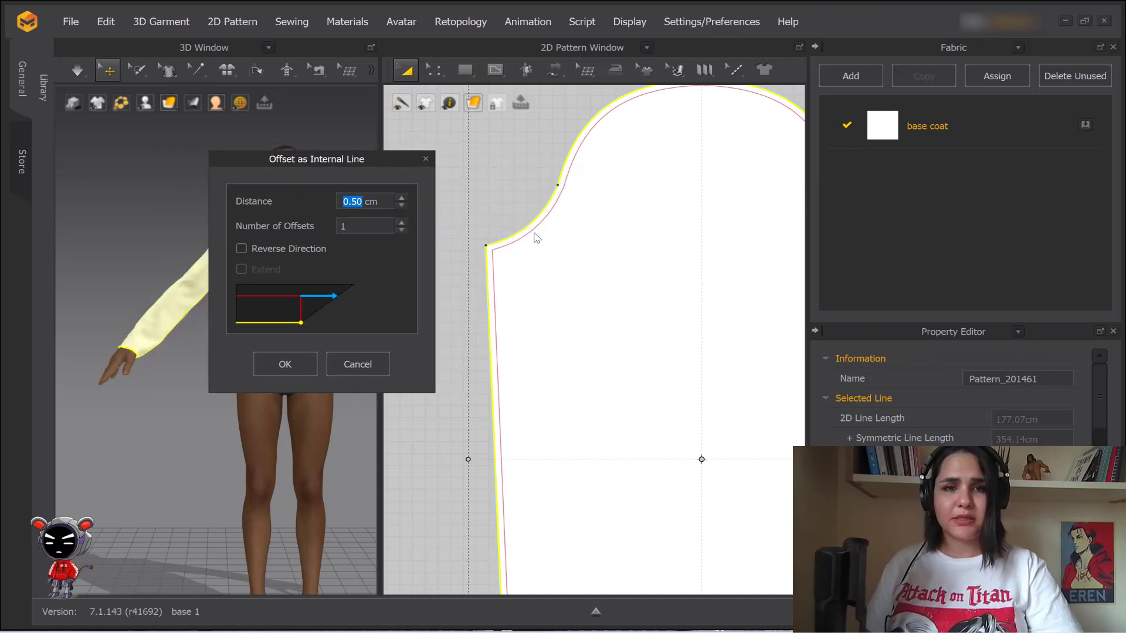
left_click(402, 199)
left_click(402, 199)
left_click(402, 200)
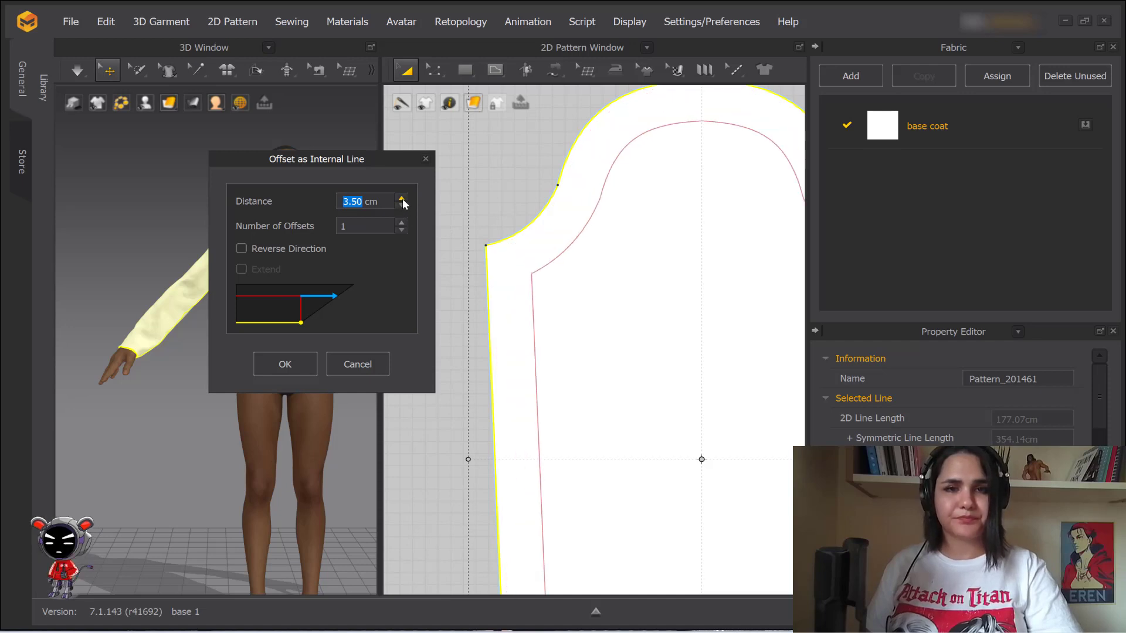
left_click(402, 199)
left_click(405, 207)
left_click(404, 207)
left_click(405, 207)
left_click(404, 207)
left_click(404, 207)
left_click(402, 198)
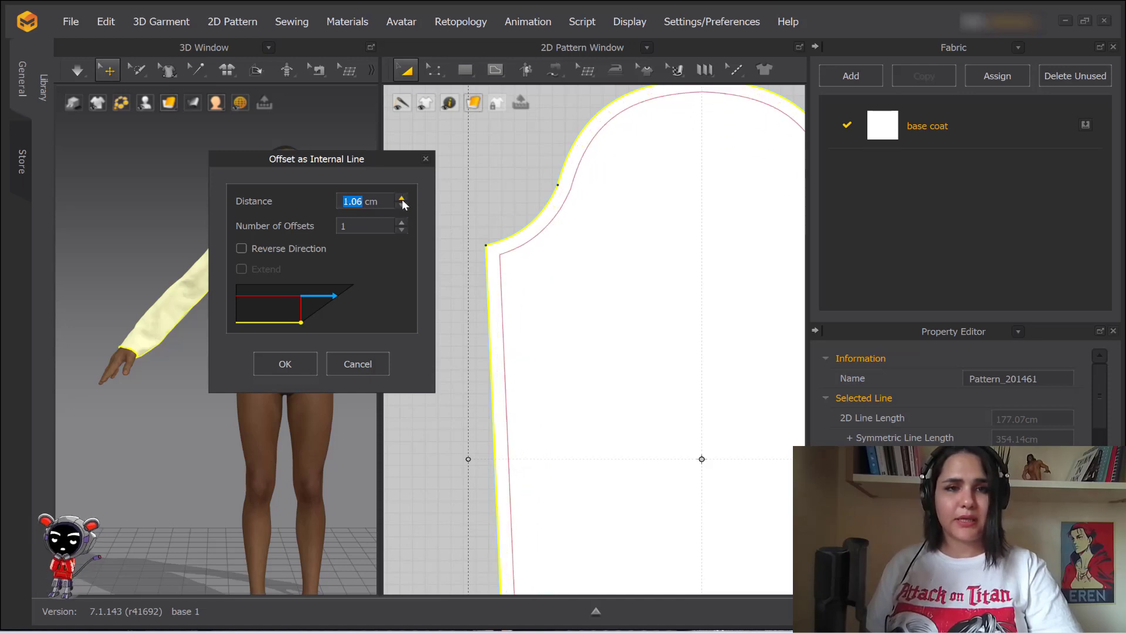
Set the number of offsets to 5, preview them with Reverse Direction enabled, and cancel the internal line offset
left_click(402, 223)
left_click(402, 222)
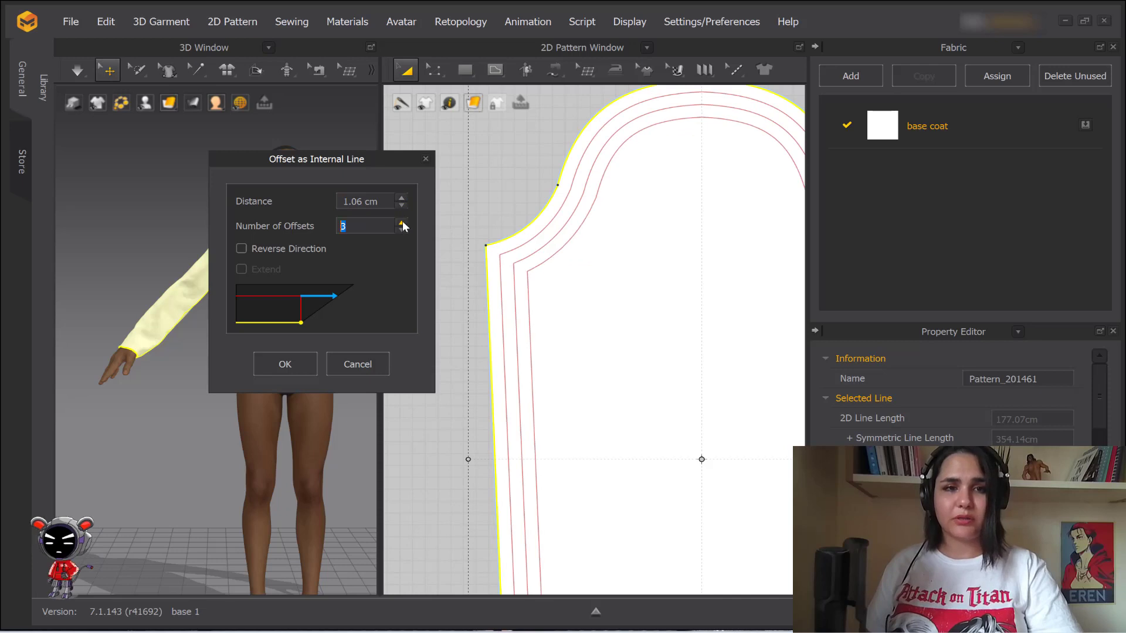
left_click(402, 222)
left_click(402, 222)
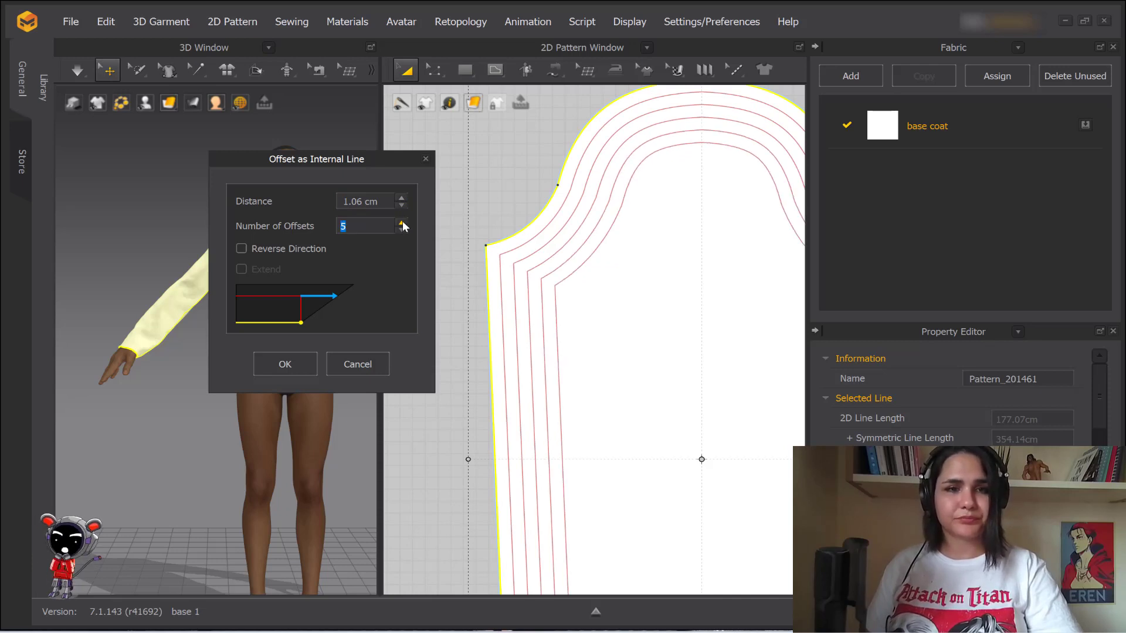
left_click(241, 250)
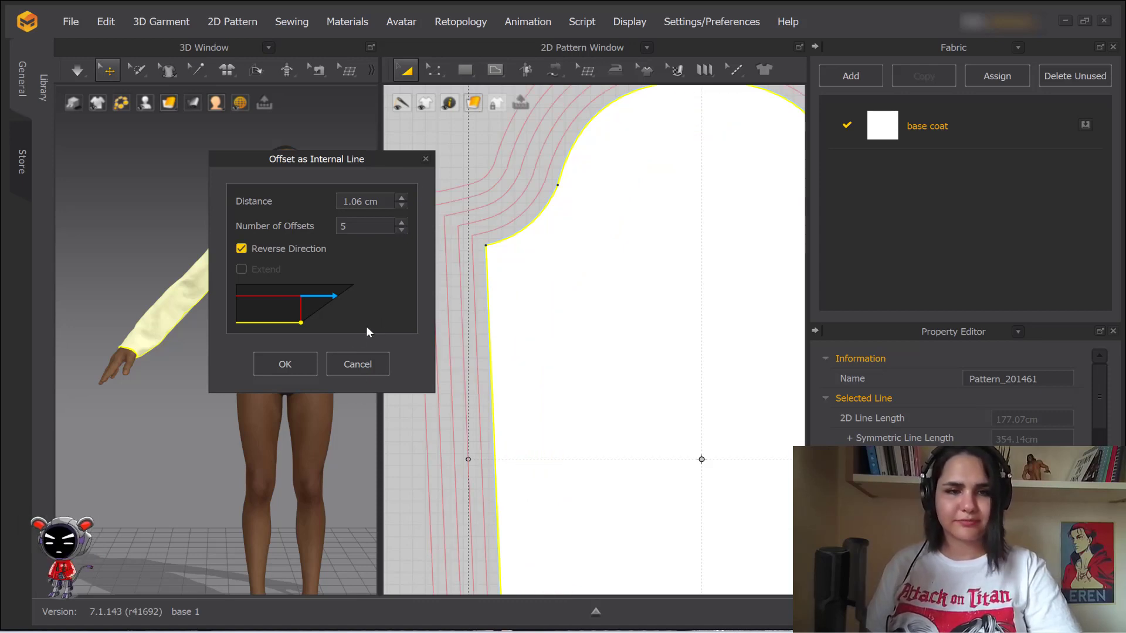
left_click(356, 364)
scroll(648, 330, "down", 3)
middle_click_drag(648, 329, 592, 312)
scroll(585, 311, "down", 4)
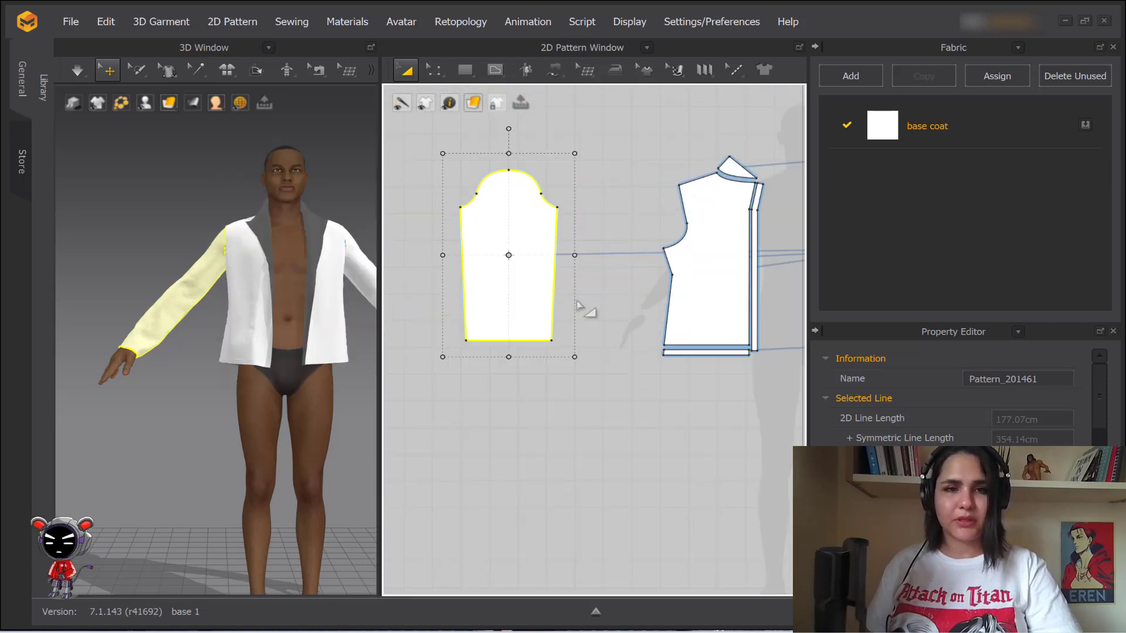
Try Offset Pattern Outline on the right sleeve pattern with the Retract direction and a distance of 5.50 cm, and undo it
right_click(530, 233)
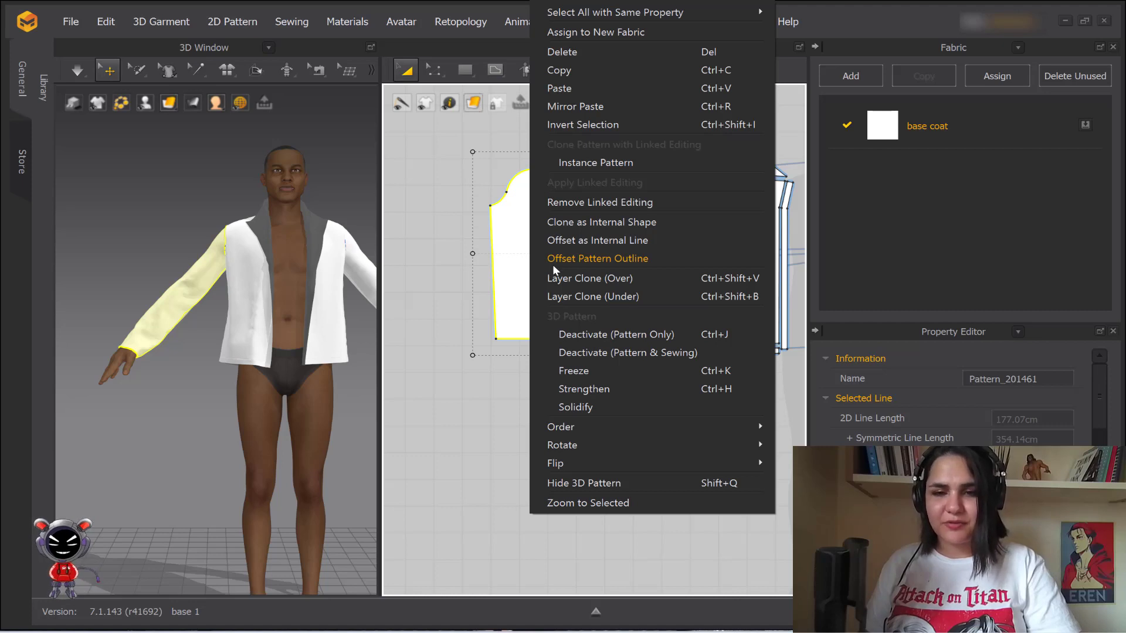
left_click(596, 259)
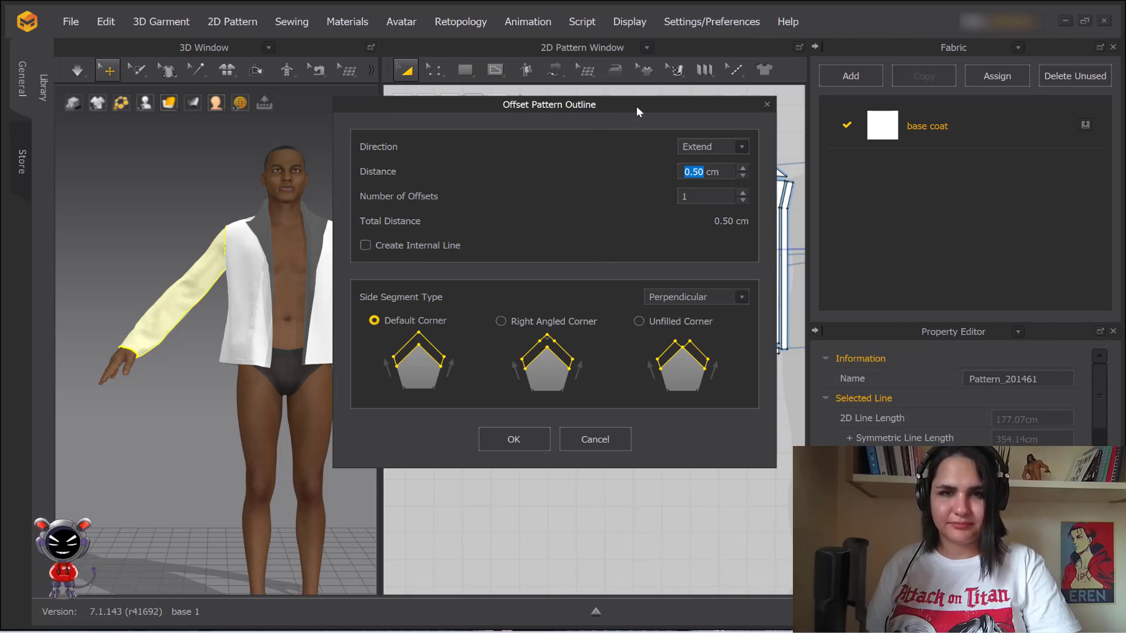
left_click_drag(639, 112, 341, 113)
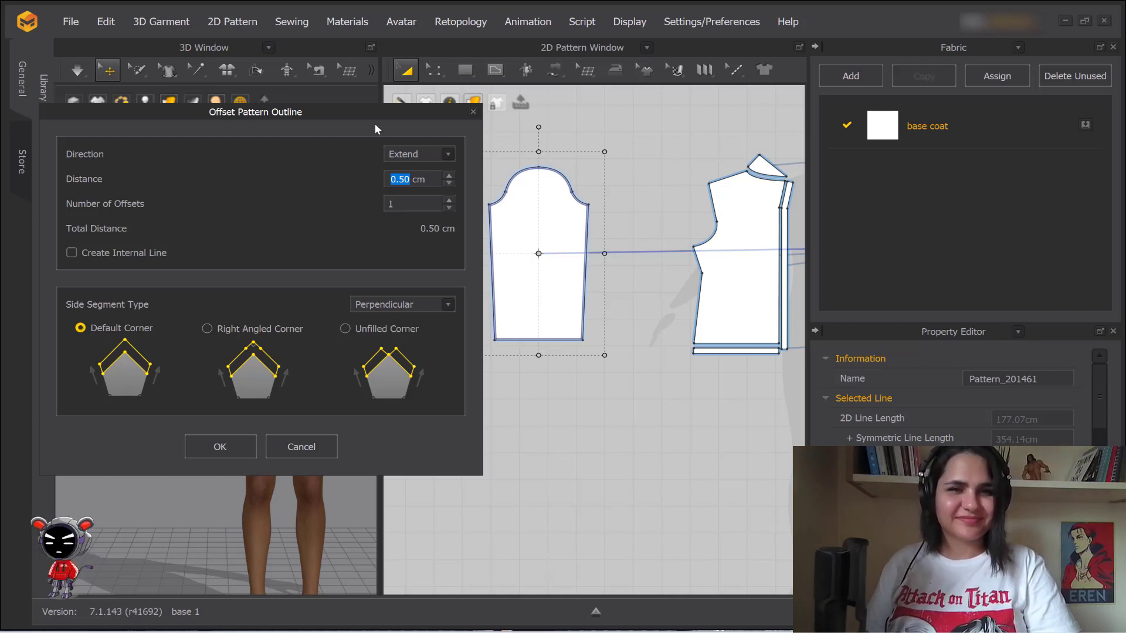
left_click_drag(381, 119, 355, 103)
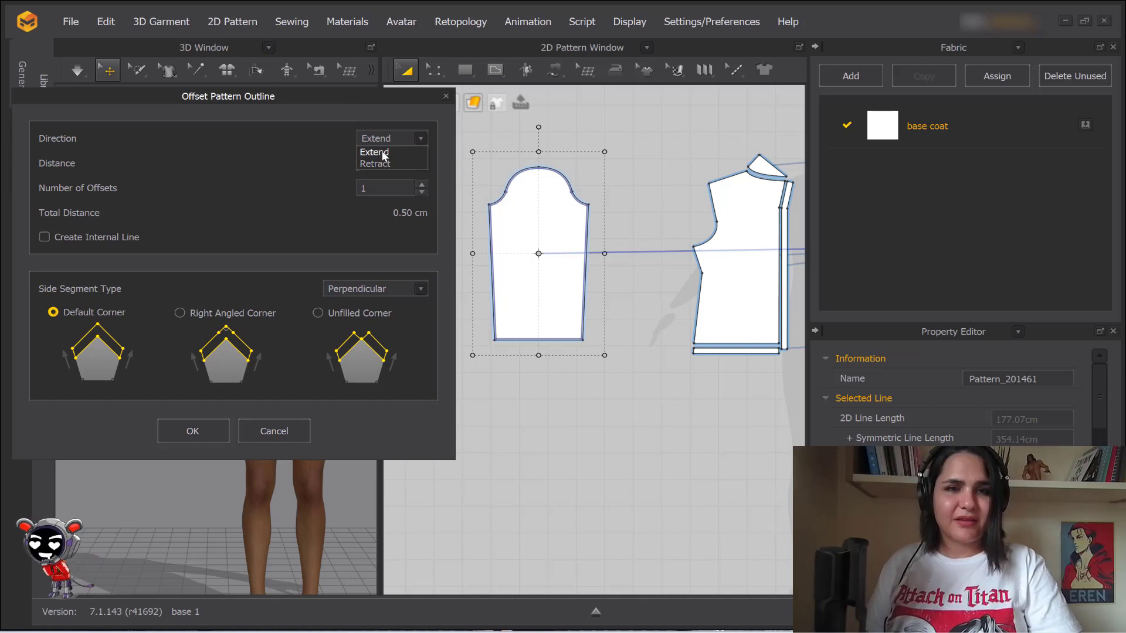
left_click(375, 152)
left_click(384, 141)
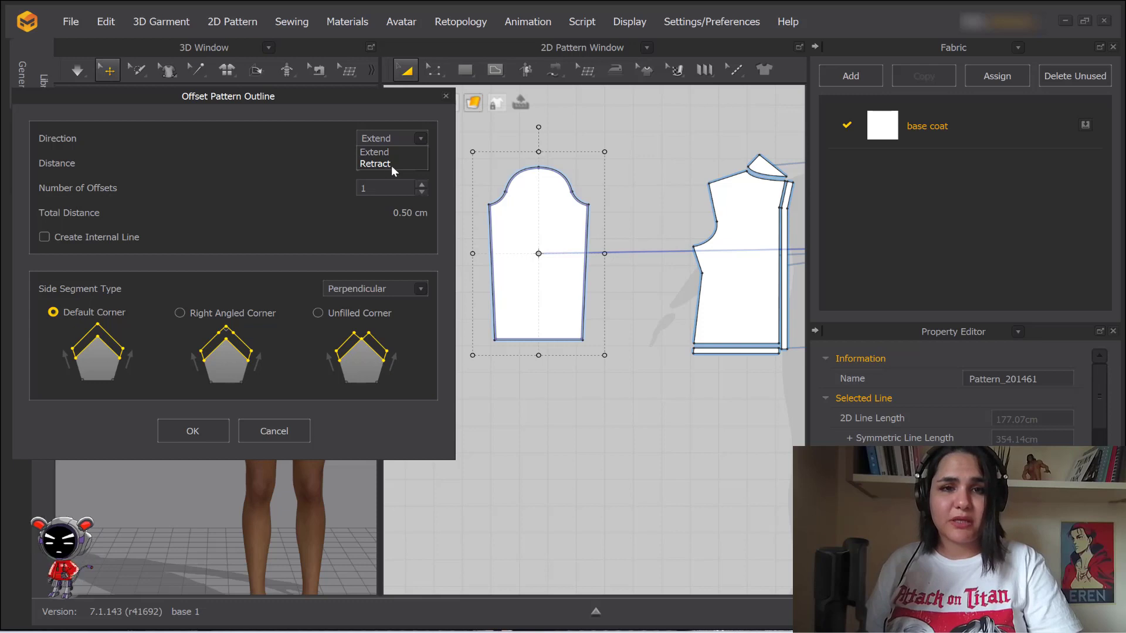
left_click(375, 152)
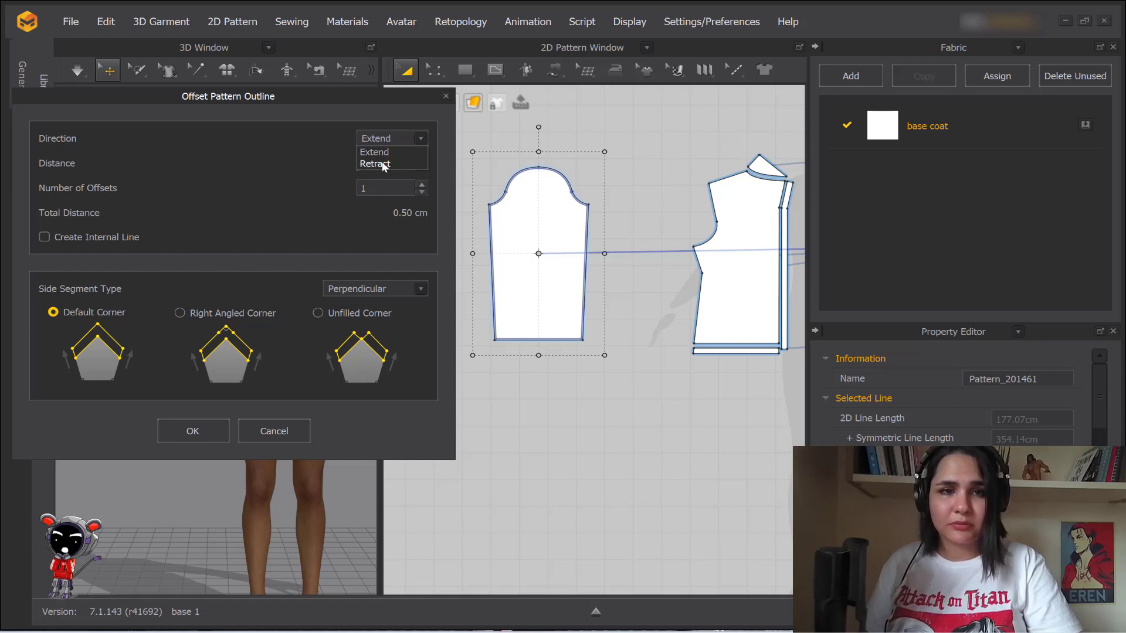
left_click(383, 160)
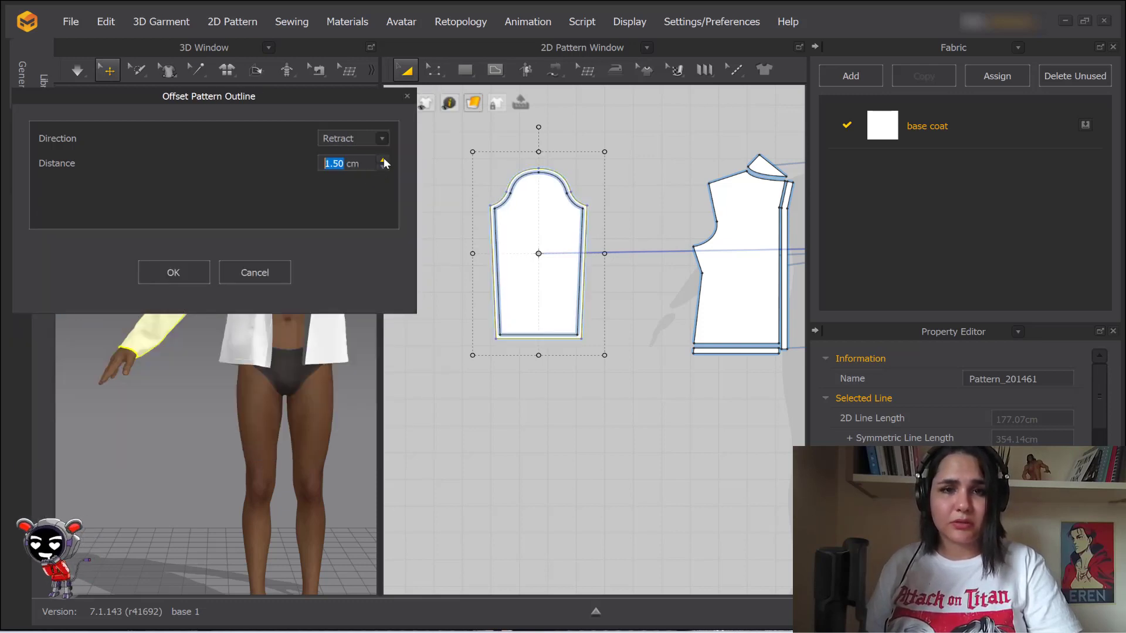
left_click(383, 161)
left_click(189, 274)
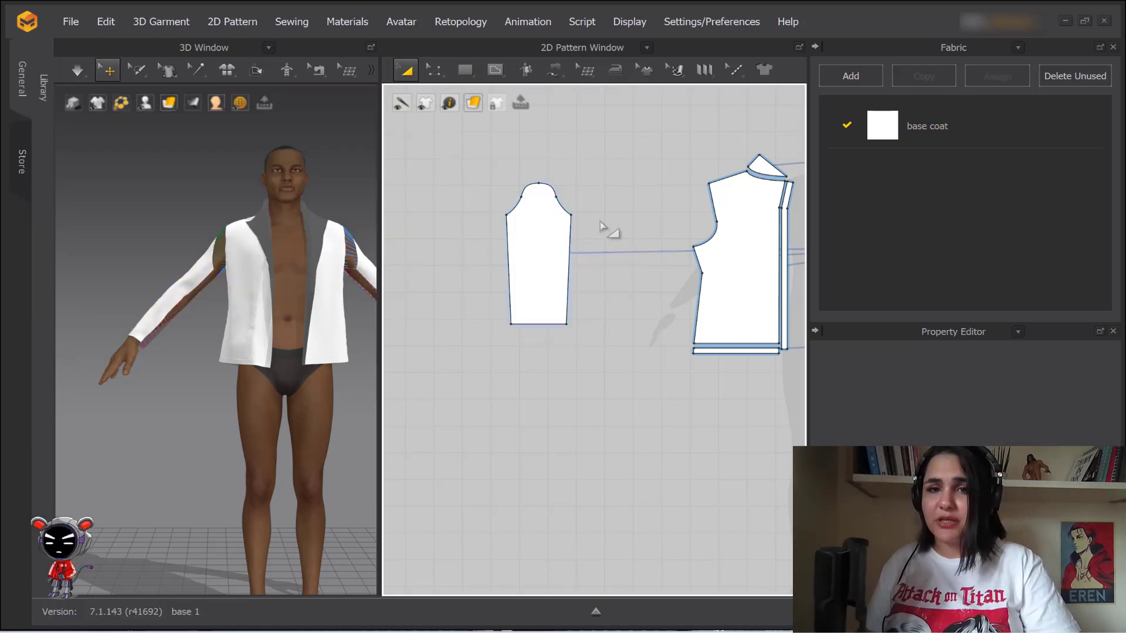
key("ctrl+z")
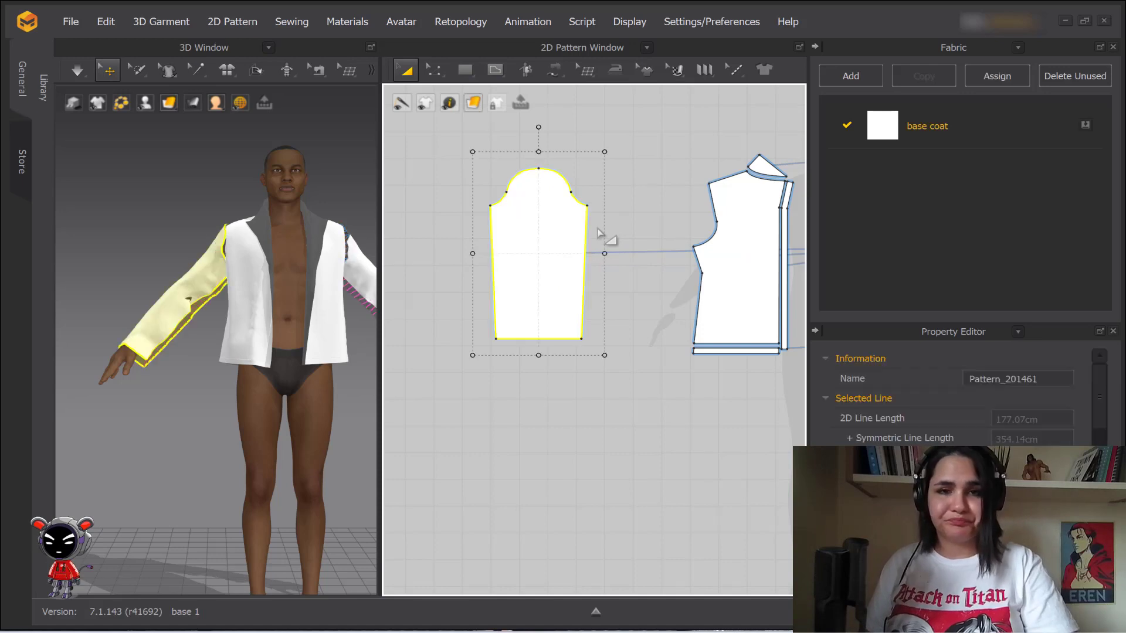
Reopen Offset Pattern Outline for the right sleeve pattern and set the direction to Extend
right_click(548, 225)
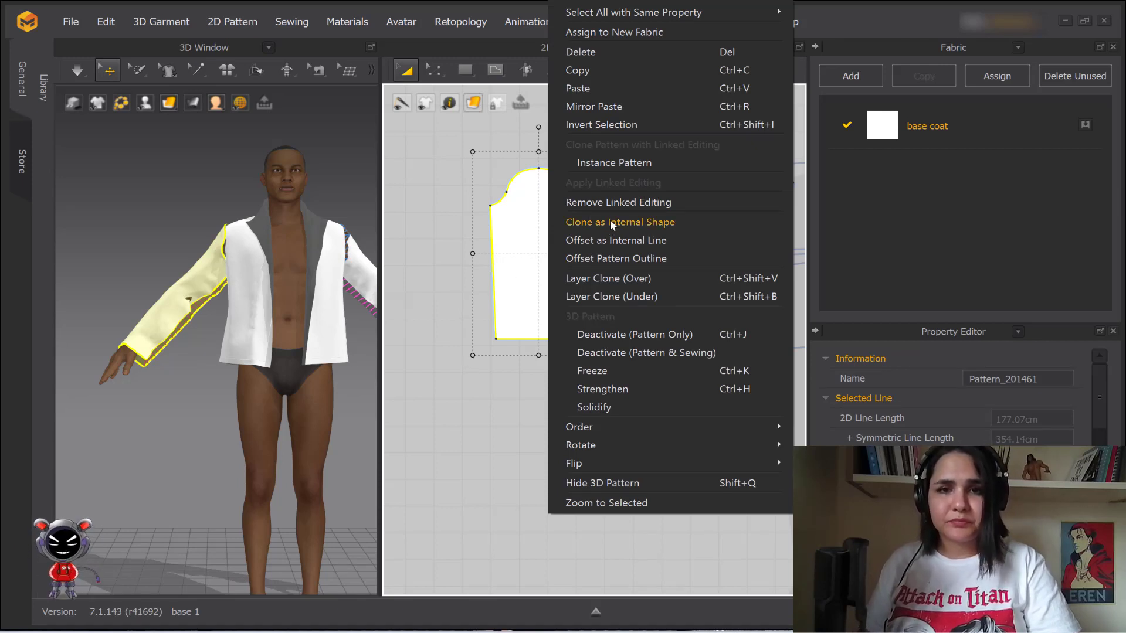
left_click(801, 365)
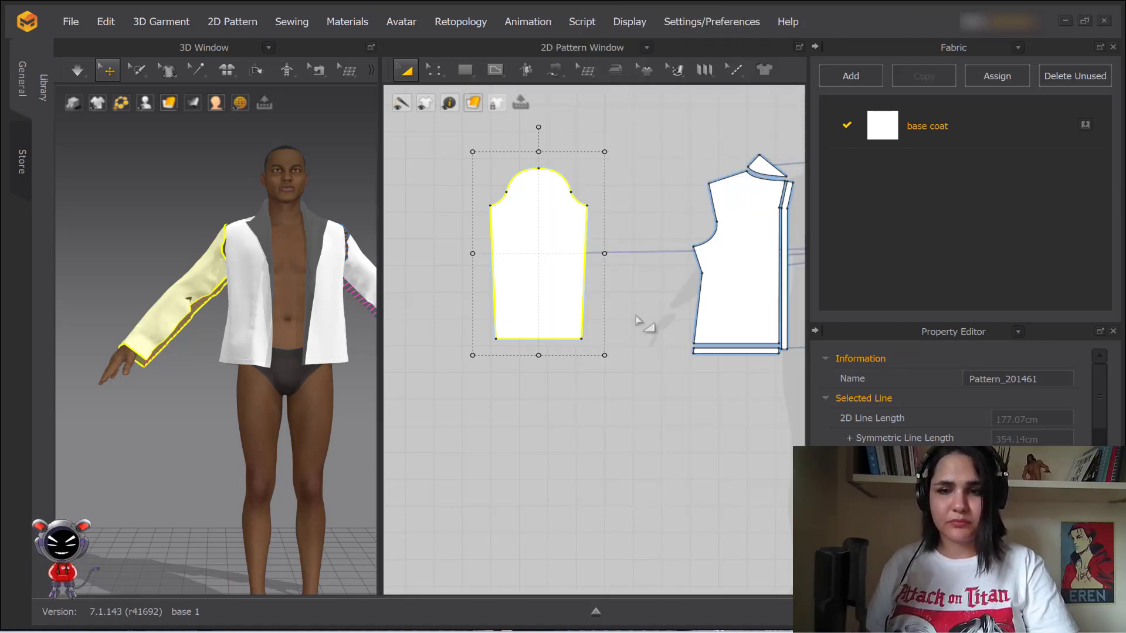
right_click(517, 222)
left_click(572, 260)
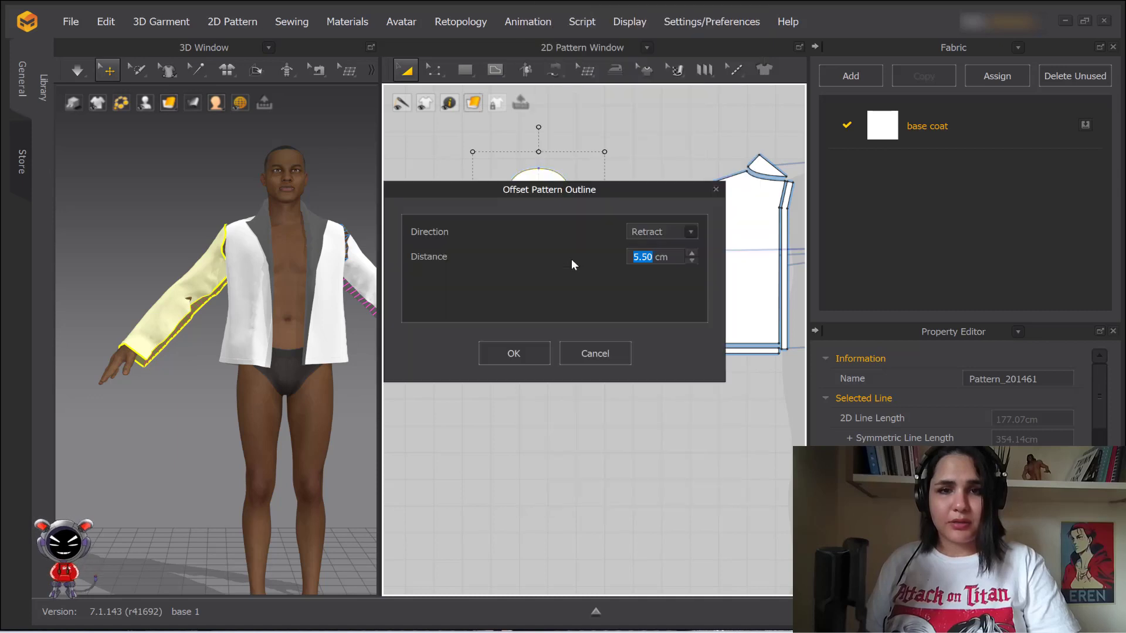
left_click(689, 231)
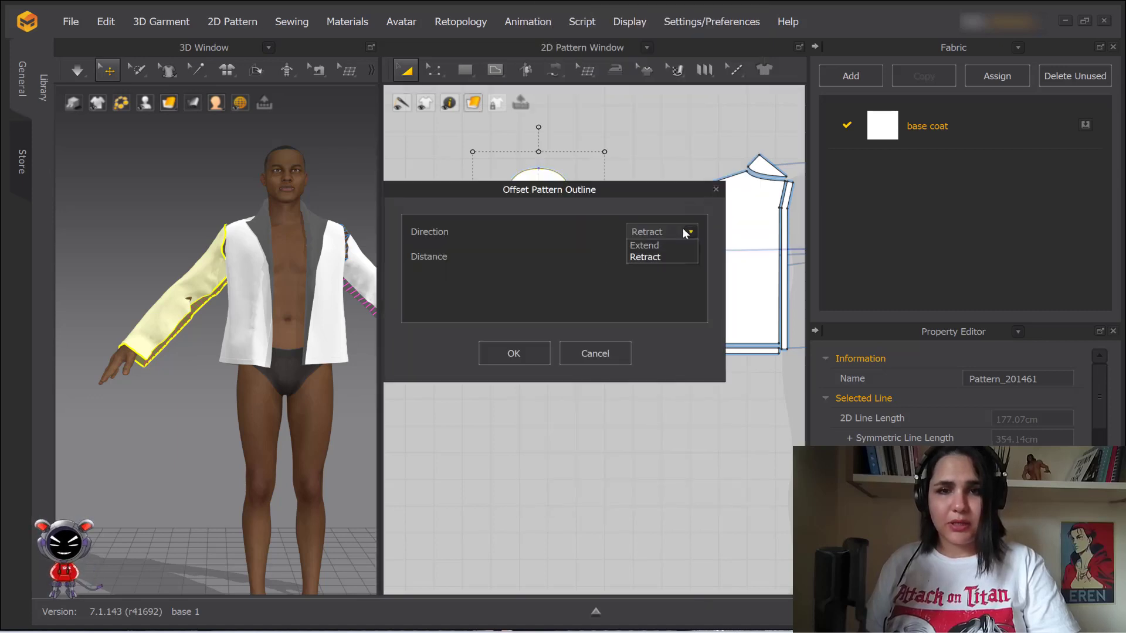
left_click(674, 242)
left_click_drag(655, 195, 320, 117)
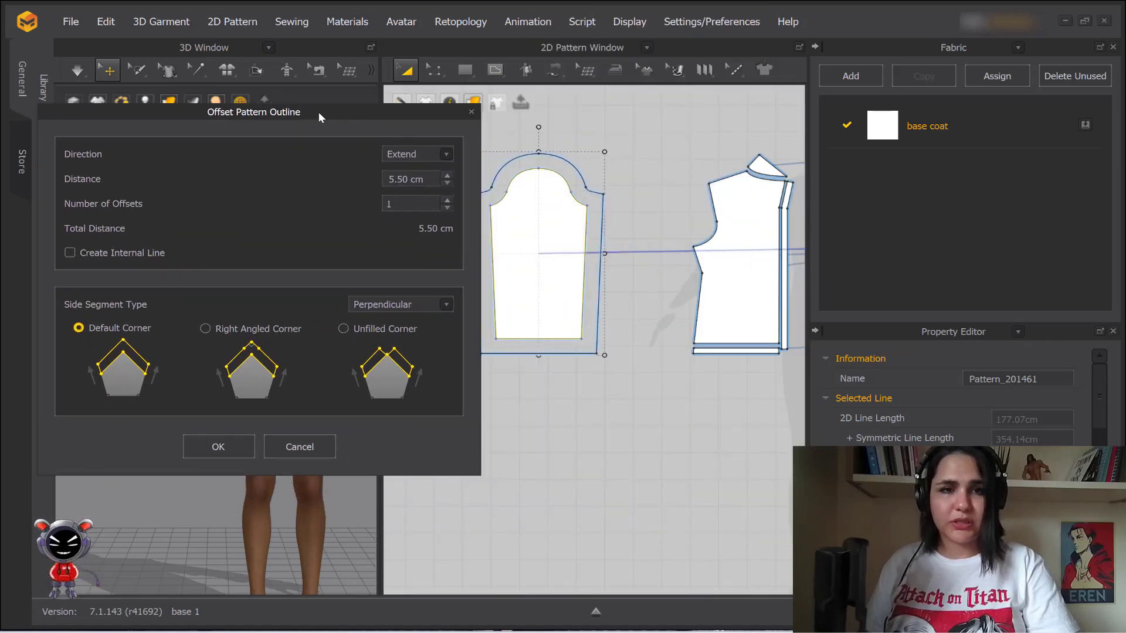
left_click(437, 154)
left_click(437, 153)
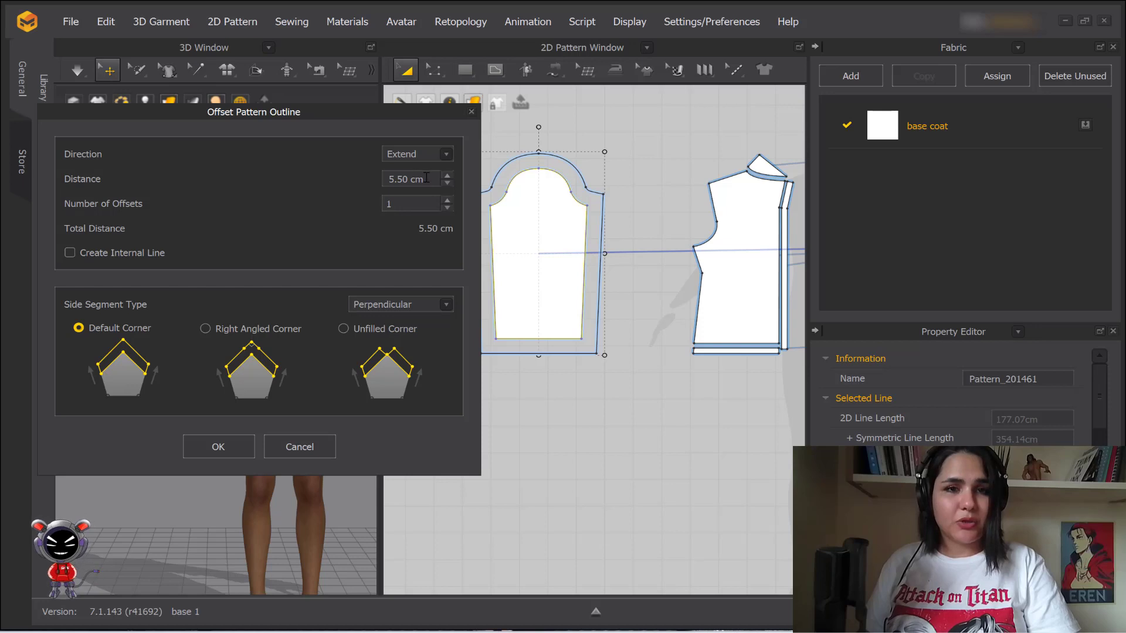
Extend the right sleeve outline with a distance of 2 cm and 2 offsets
left_click_drag(409, 178, 271, 179)
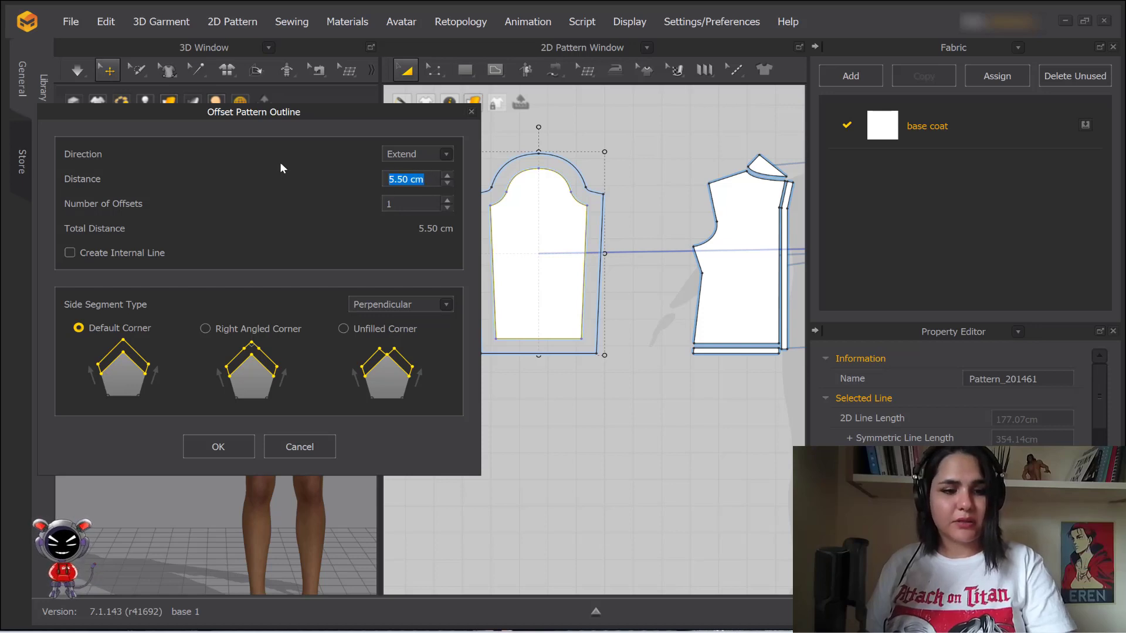
type("2")
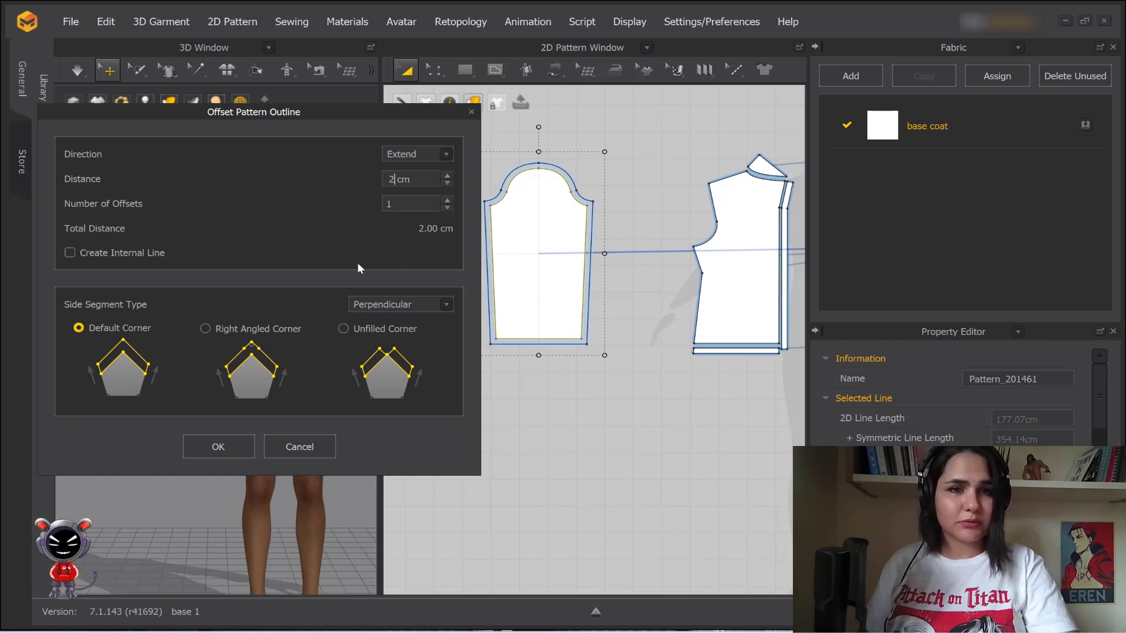
left_click(448, 200)
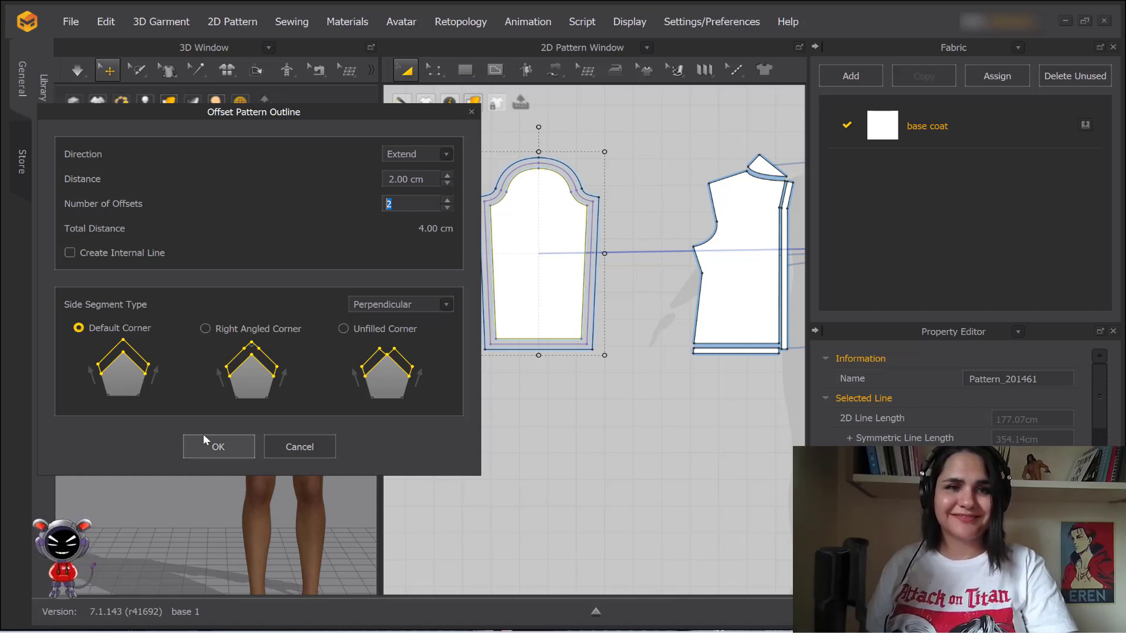
left_click(219, 448)
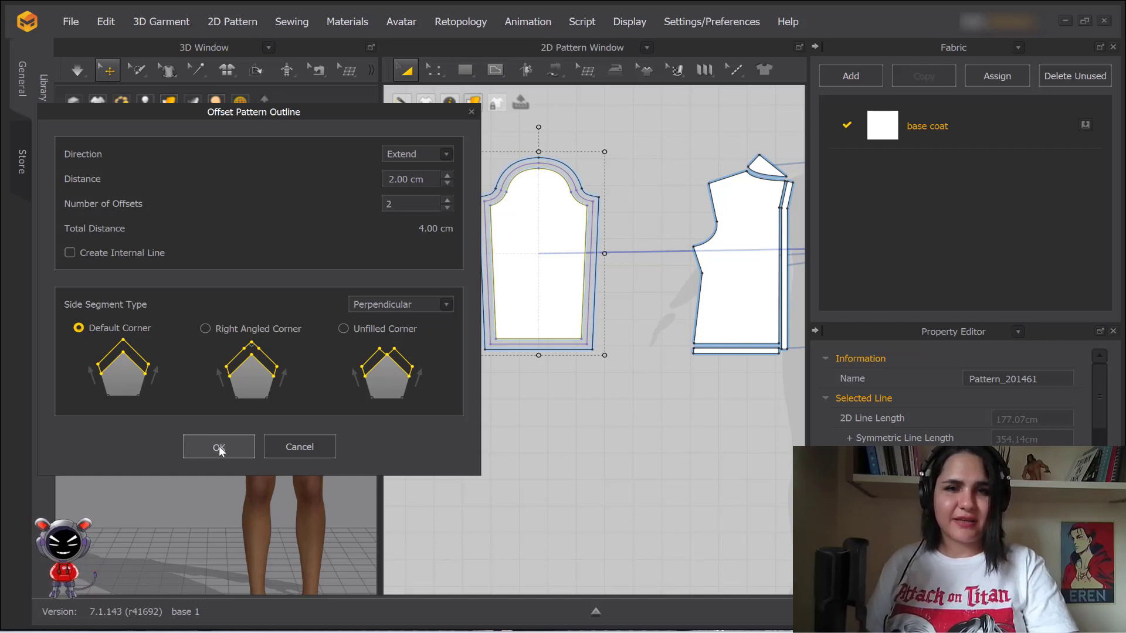
left_click(219, 447)
left_click(598, 291)
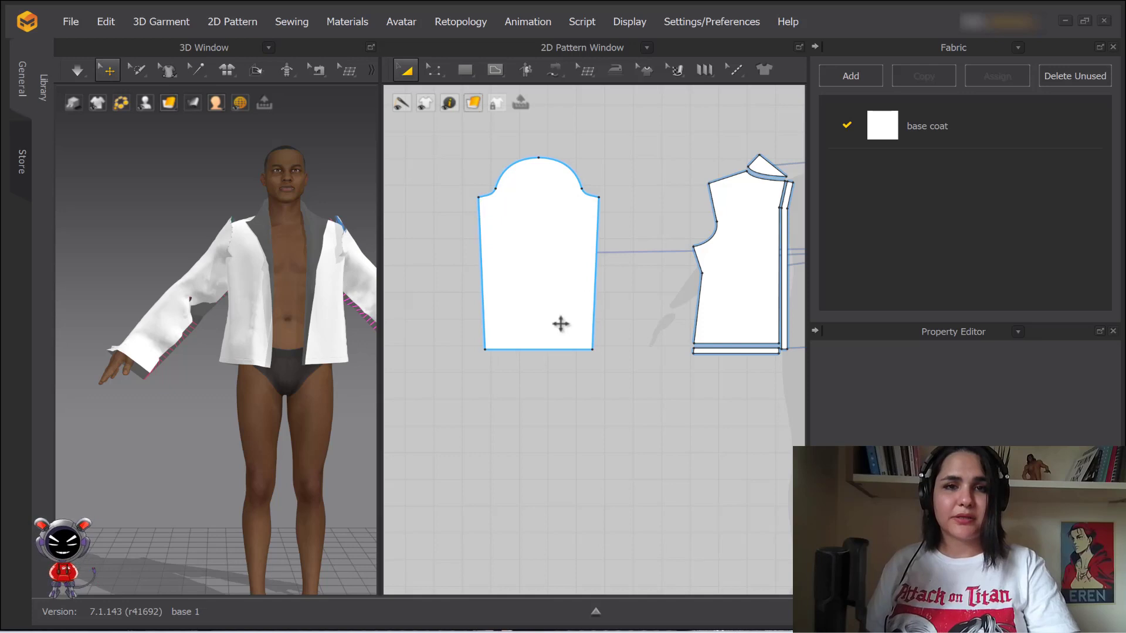
left_click(558, 261)
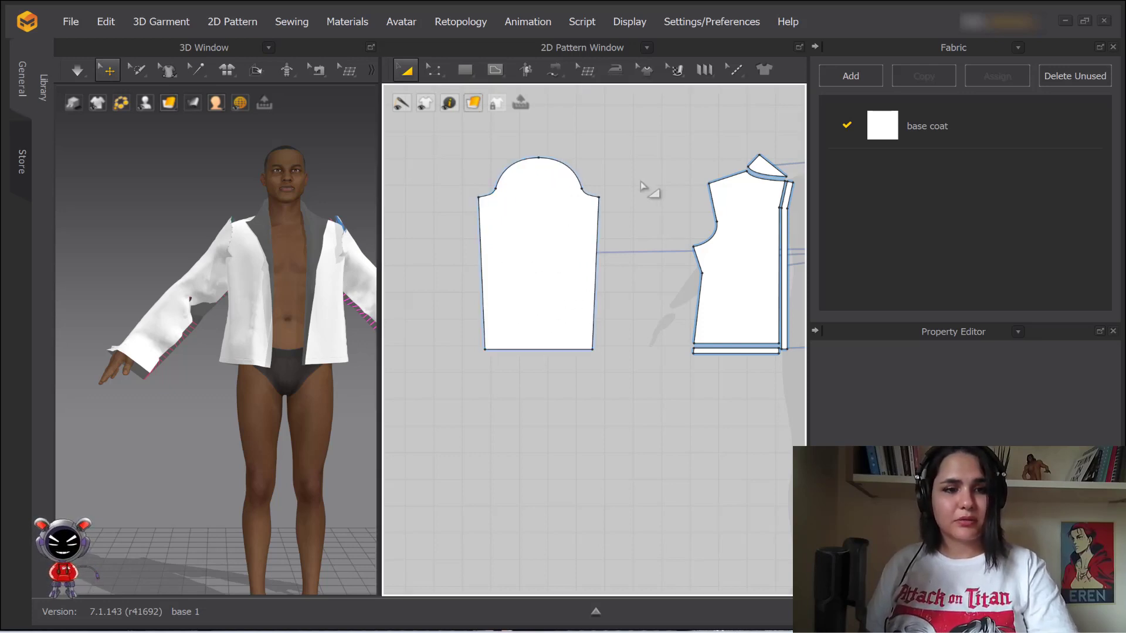
Extend the original right sleeve outline with Create Internal Line enabled, using 2 offsets of 2.00 cm, and inspect the internal lines
right_click(542, 215)
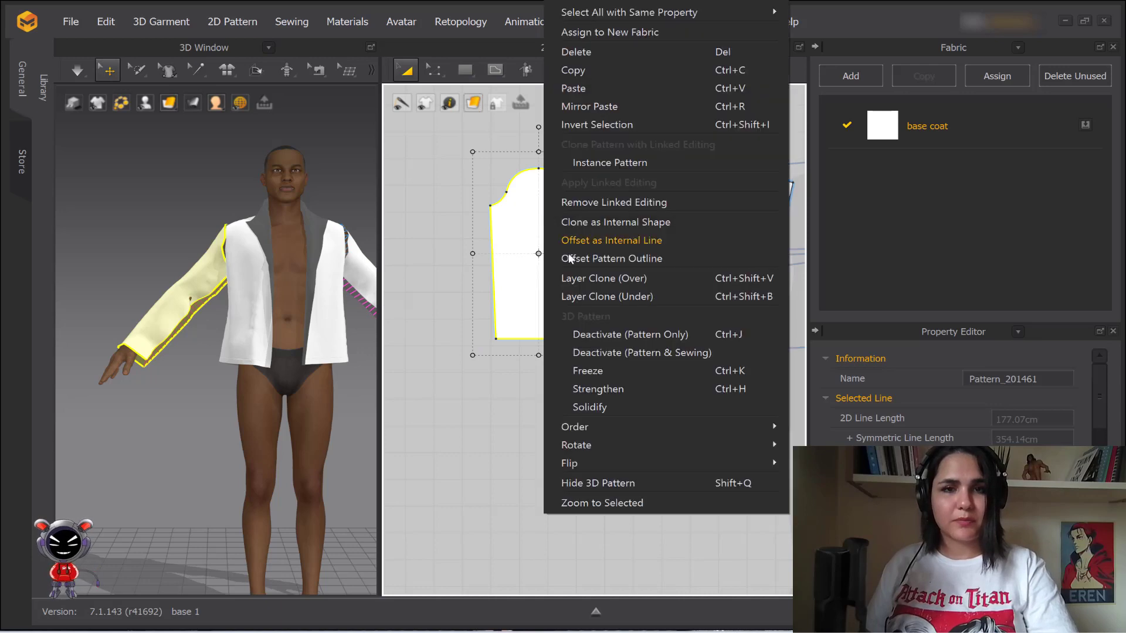
left_click(617, 259)
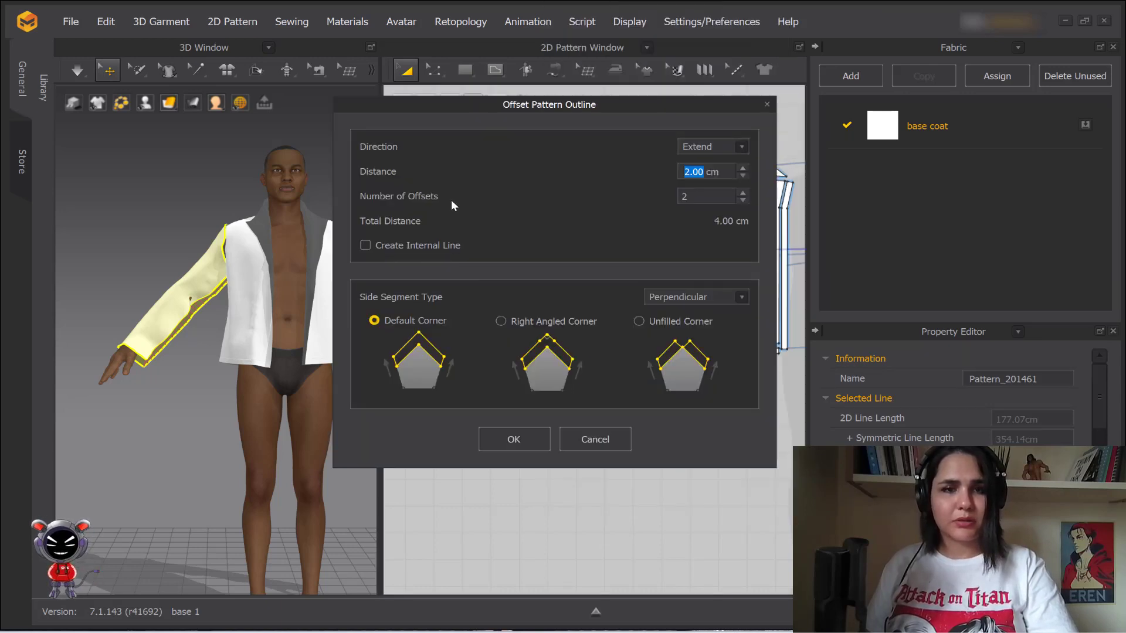
left_click_drag(539, 107, 235, 100)
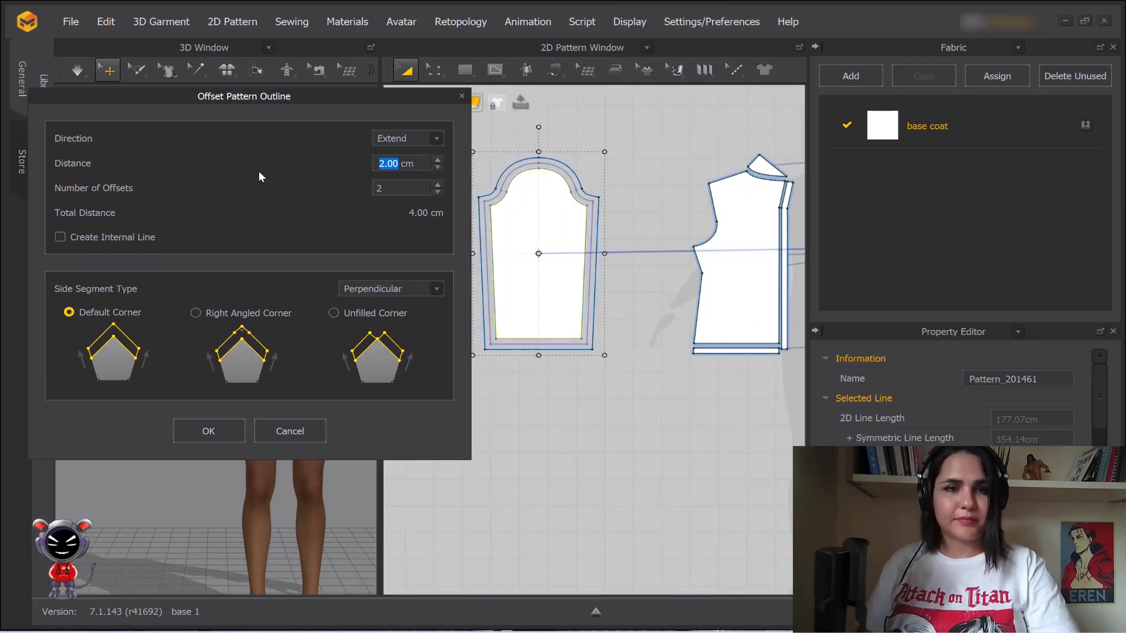
left_click(60, 237)
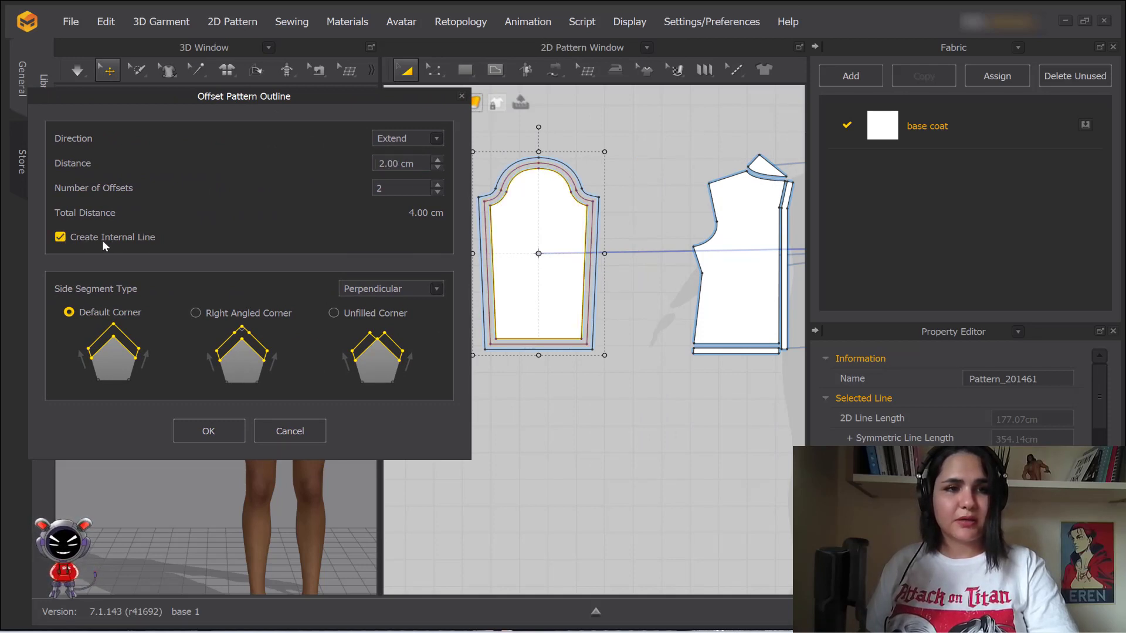
left_click(208, 431)
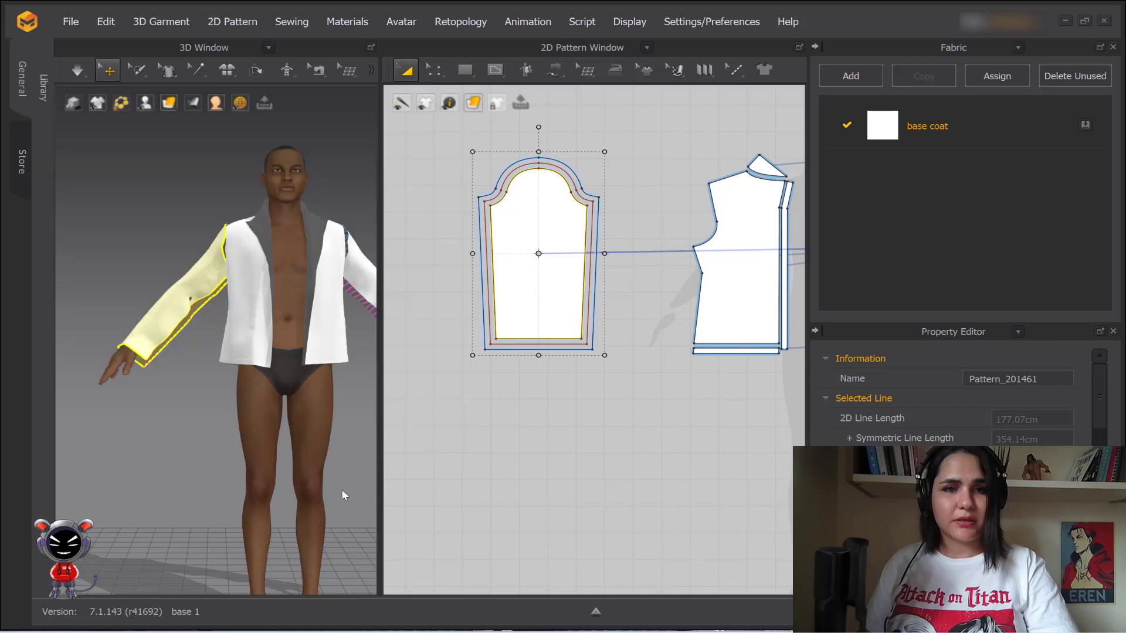
scroll(618, 221, "up", 3)
scroll(618, 222, "up", 3)
middle_click_drag(598, 220, 521, 191)
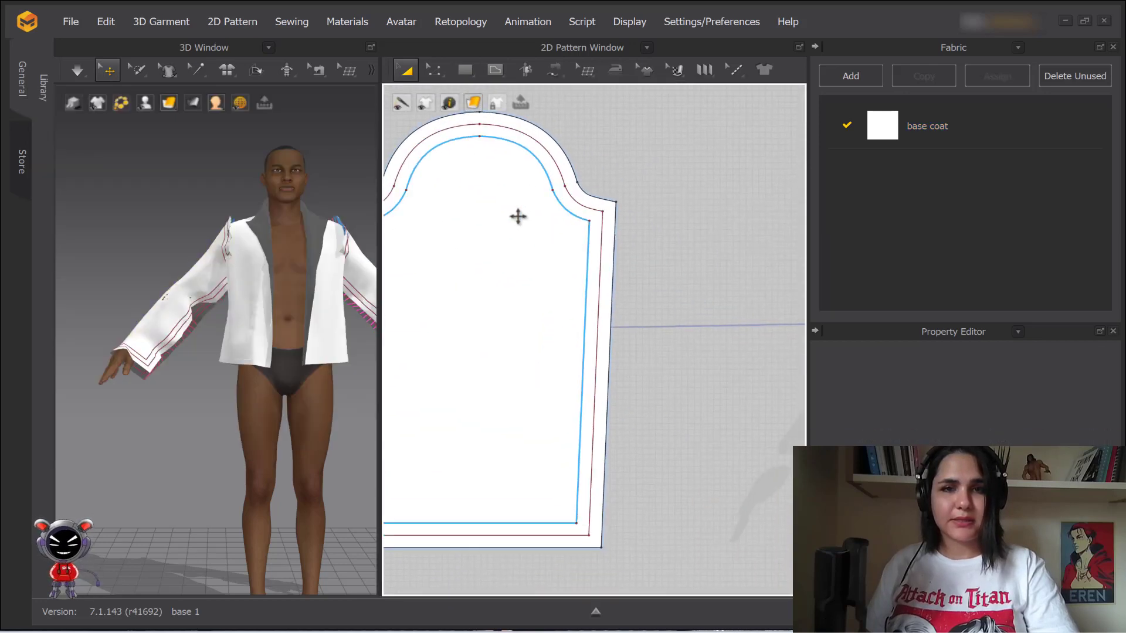
scroll(518, 223, "down", 4)
middle_click_drag(554, 261, 592, 259)
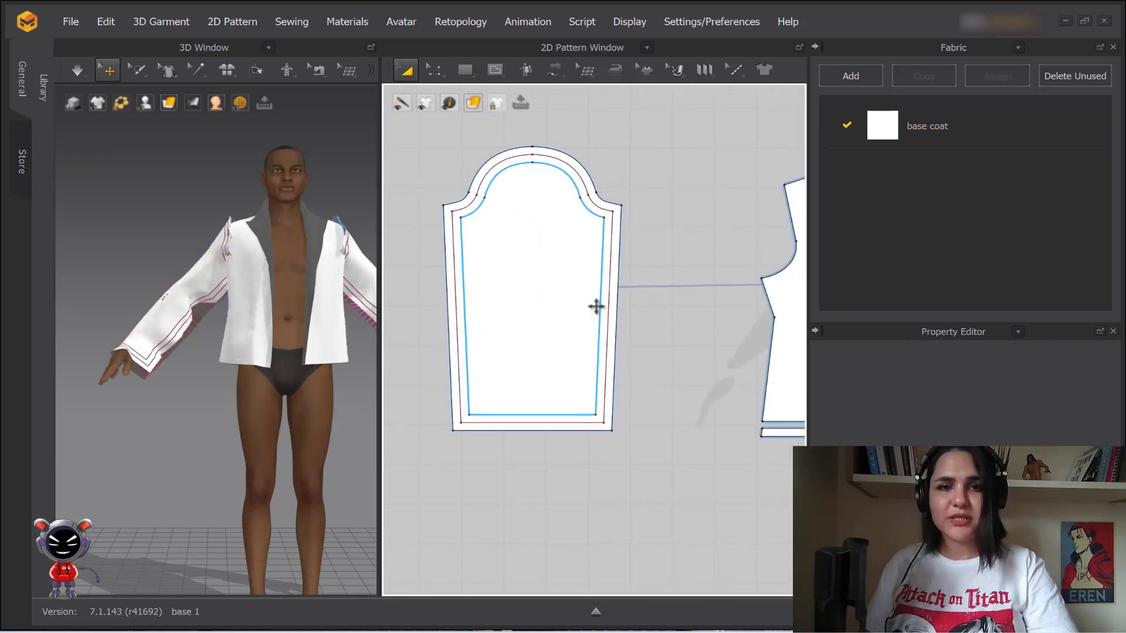
right_click(519, 232)
left_click(663, 144)
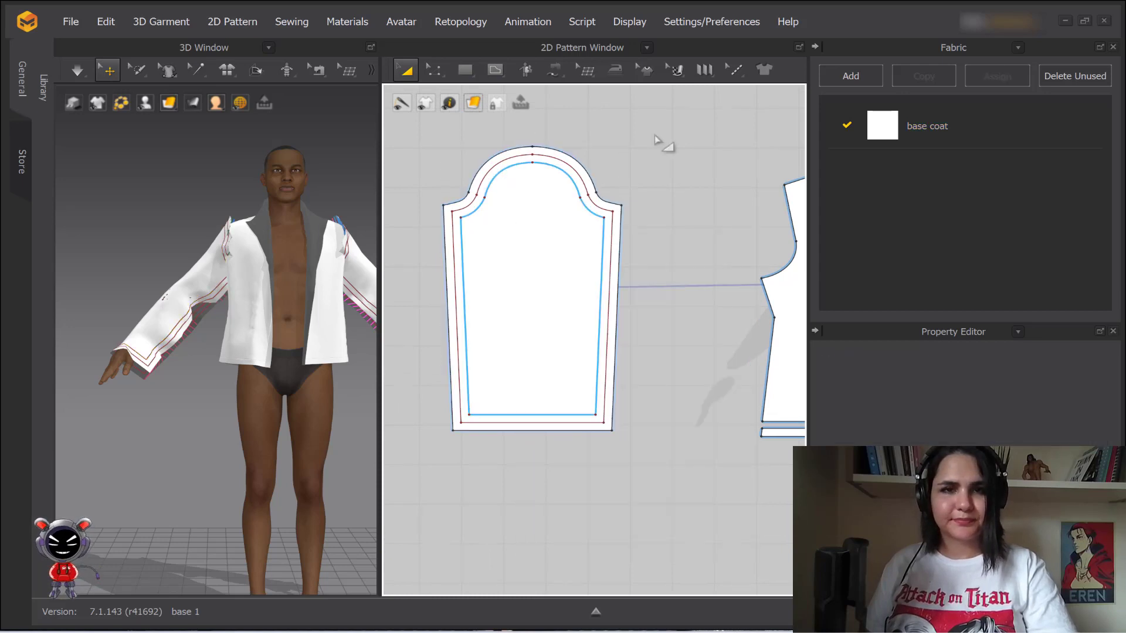
left_click(604, 218)
key("Delete")
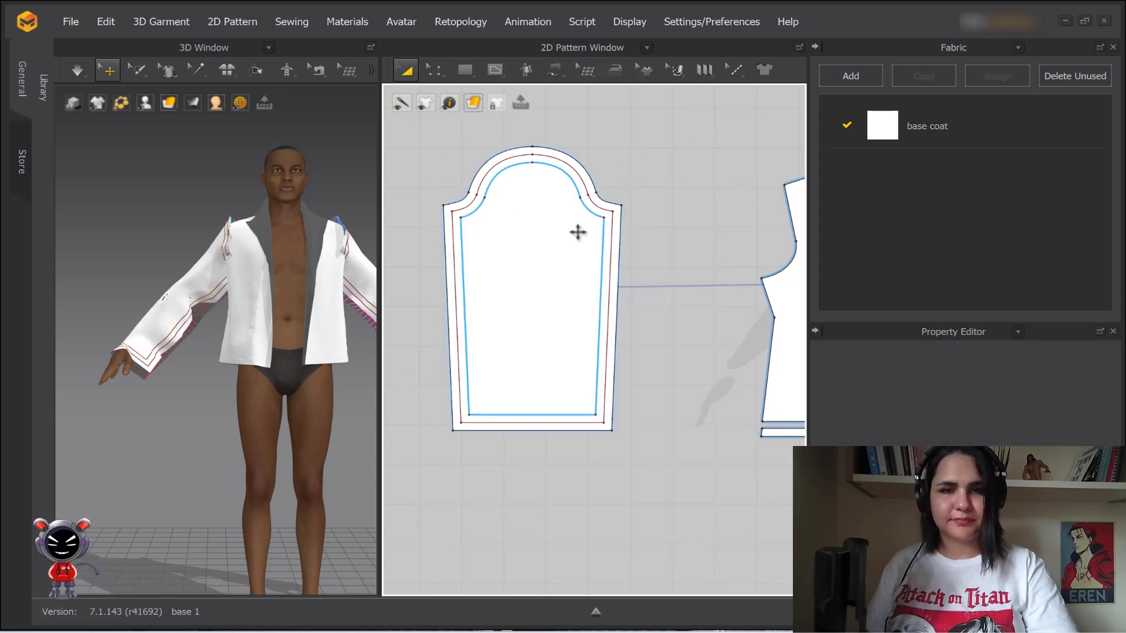
left_click(578, 231)
left_click(685, 273)
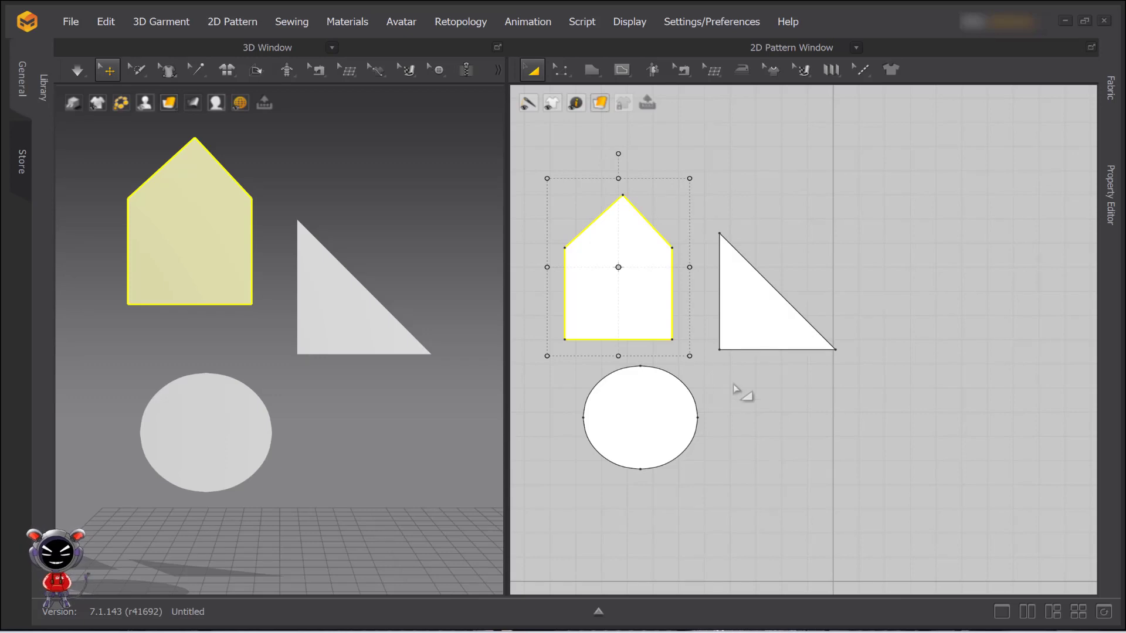
Open Offset Pattern Outline for the house-shaped pattern and show the Side Segment Type options
left_click(735, 386)
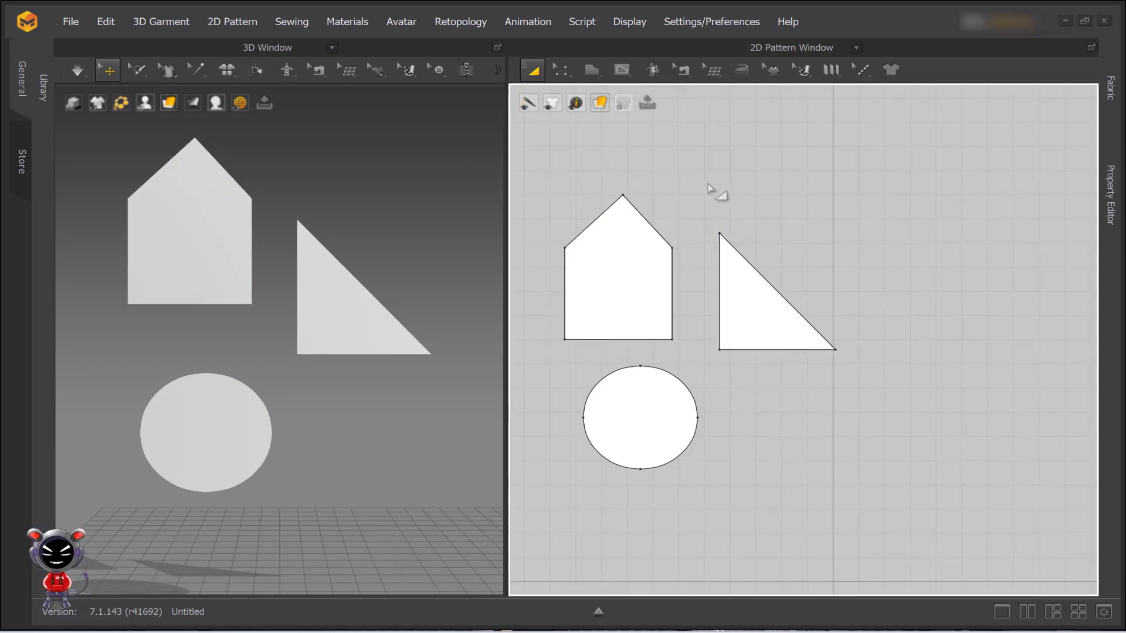
left_click(608, 258)
right_click(607, 258)
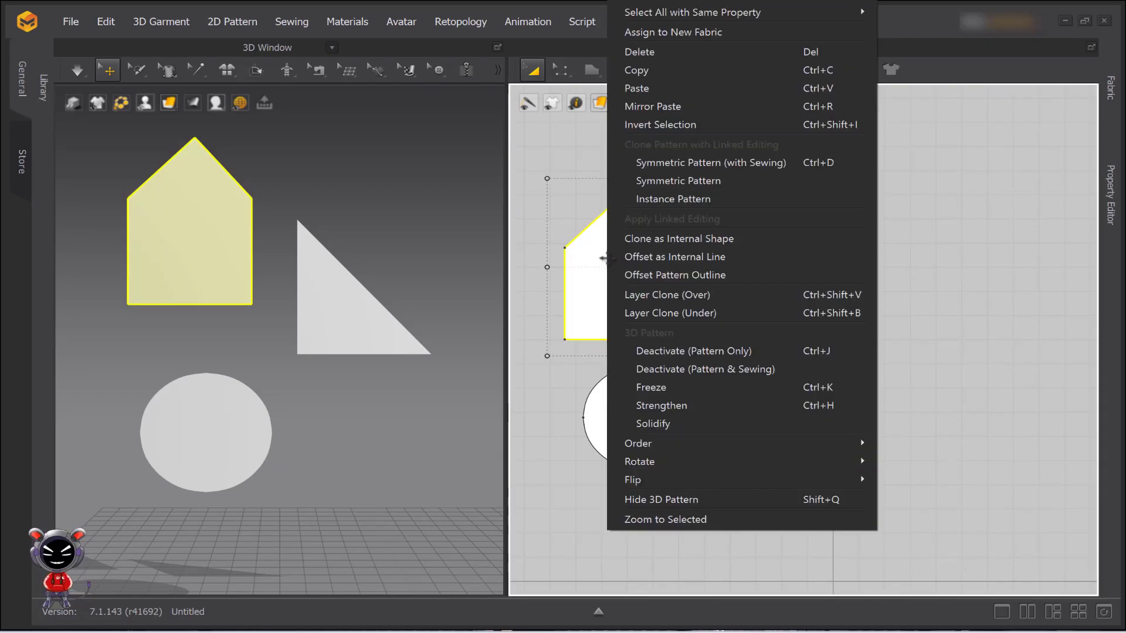
left_click(667, 273)
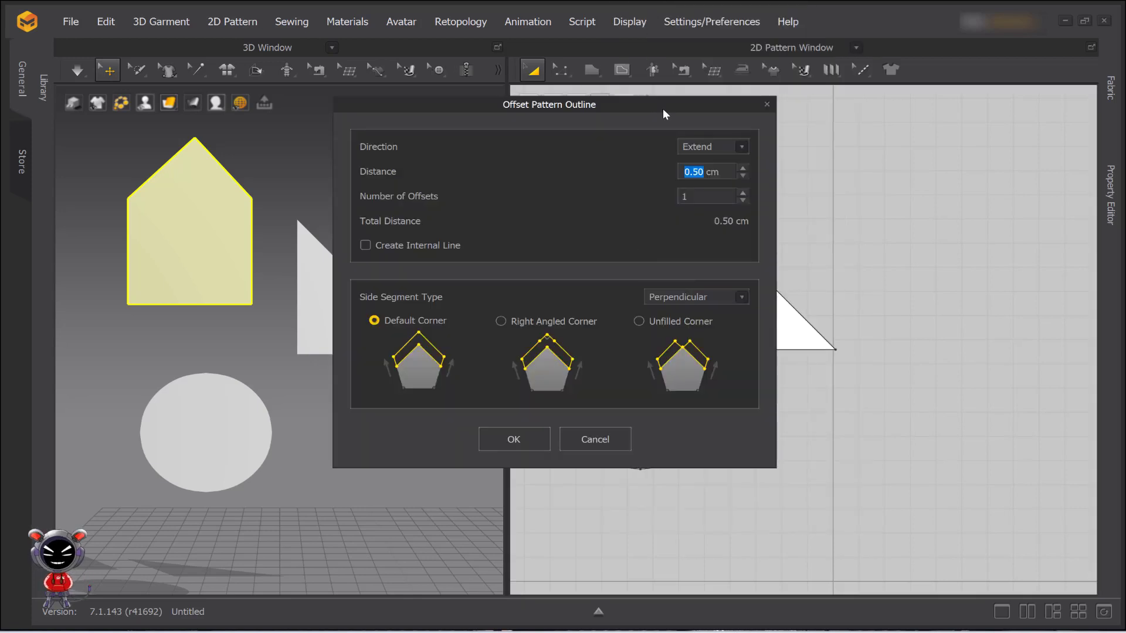
left_click_drag(663, 108, 428, 100)
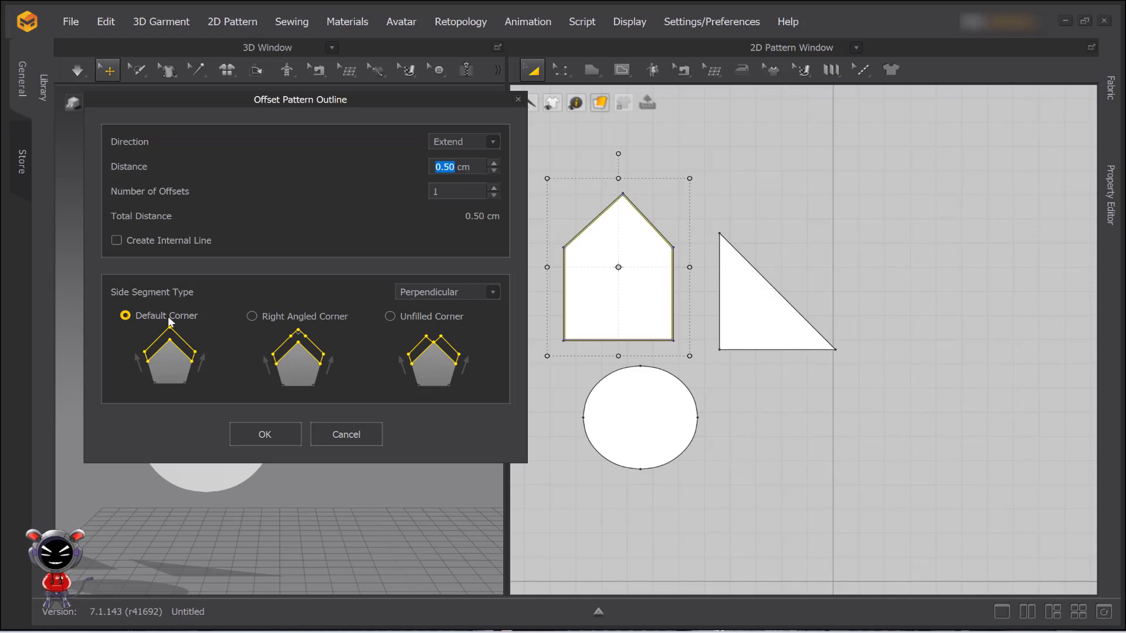
left_click(492, 292)
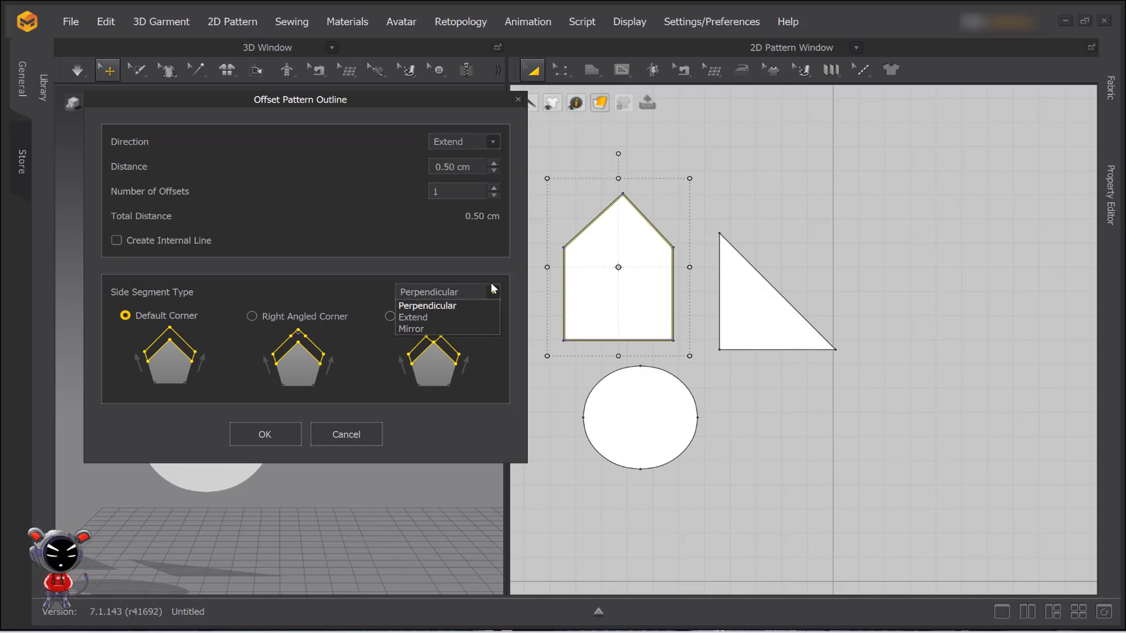
Extend the house-shaped pattern's outline outward by 5 cm with Perpendicular side segments and the Default Corner
left_click(493, 292)
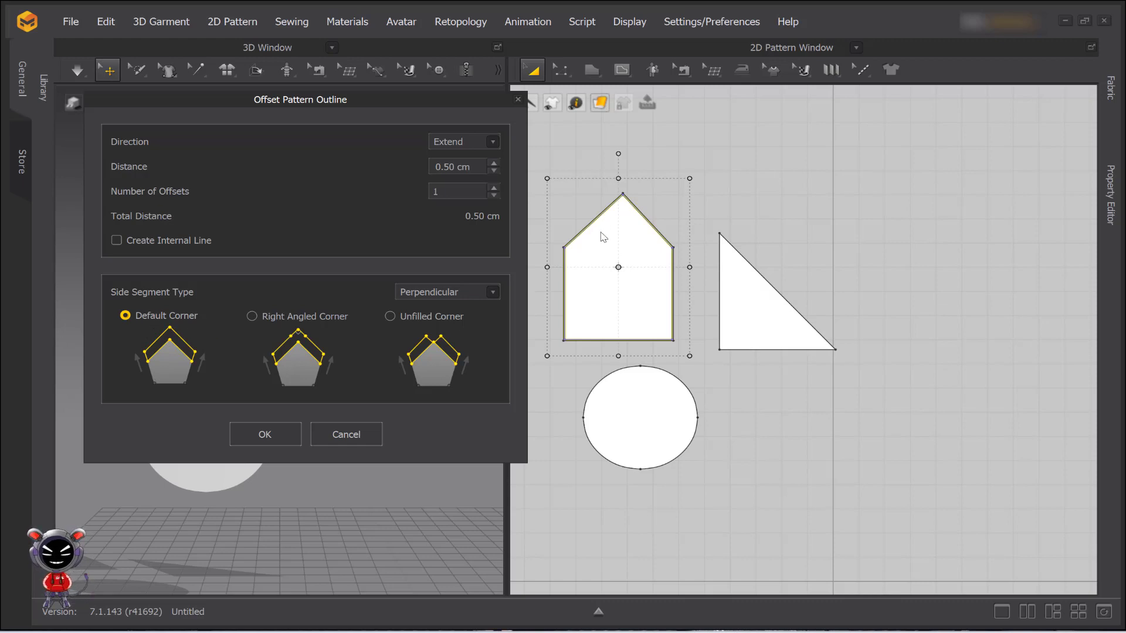
left_click_drag(473, 167, 362, 167)
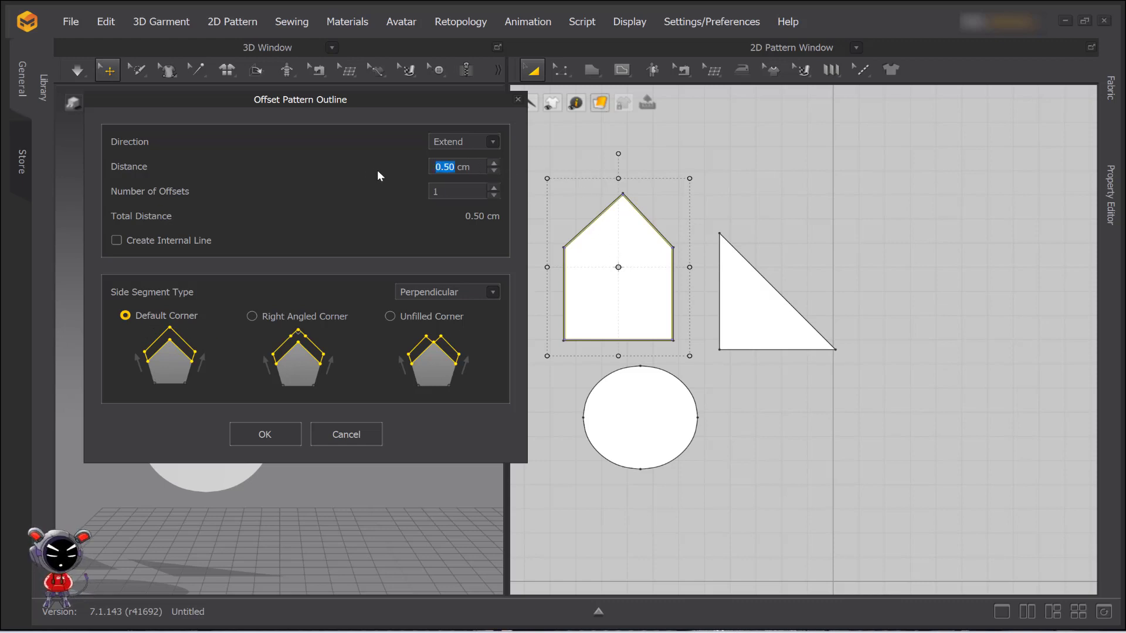
type("5")
key("Return")
Preview the Right Angled Corner and Unfilled Corner options on the house-shaped pattern's 5.00 cm outline offset, and discard the offset
left_click(457, 177)
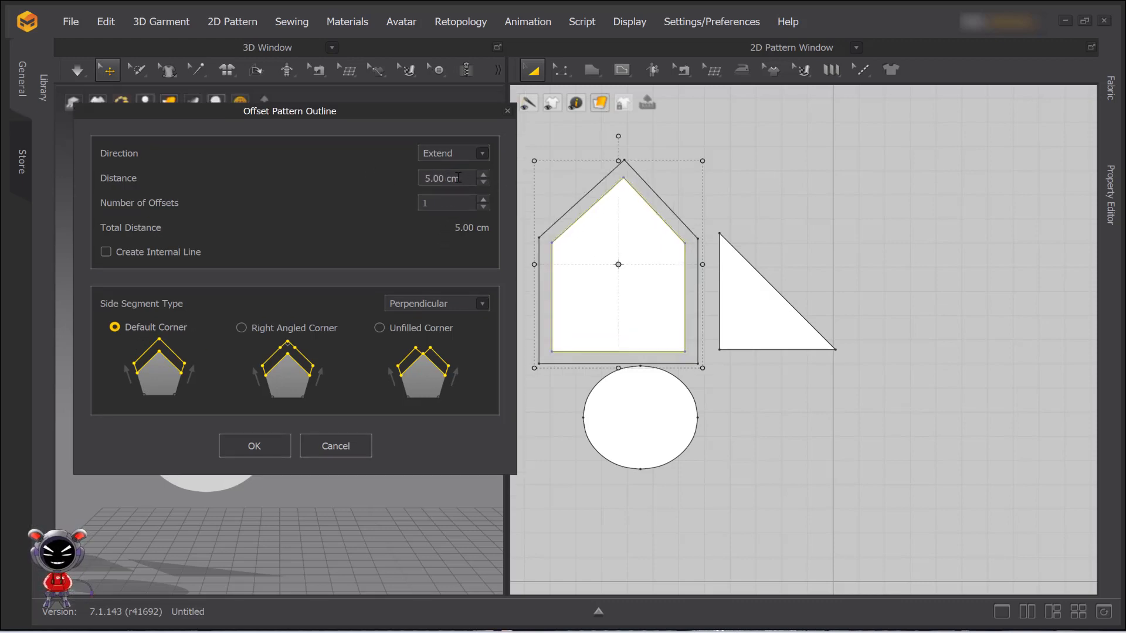
left_click_drag(458, 177, 234, 182)
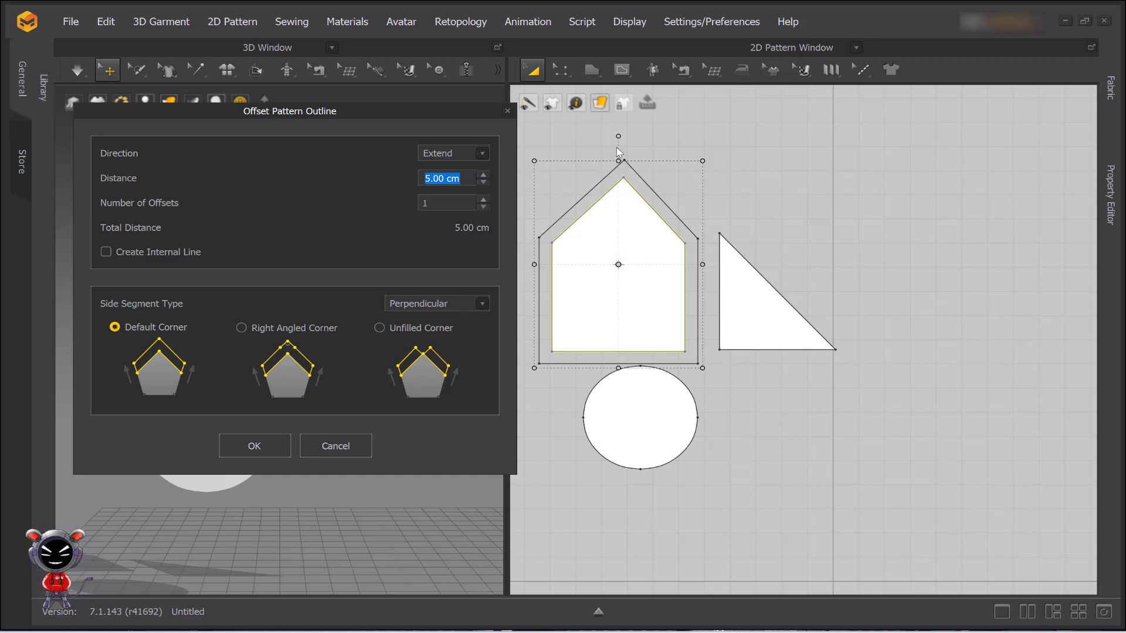
left_click(239, 331)
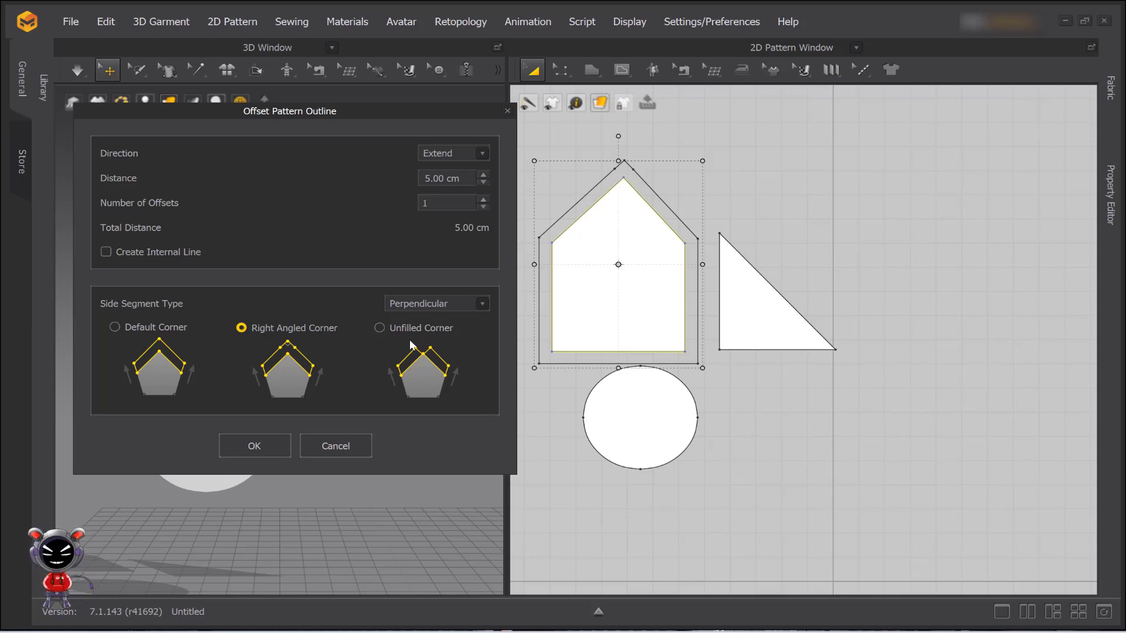
left_click(380, 328)
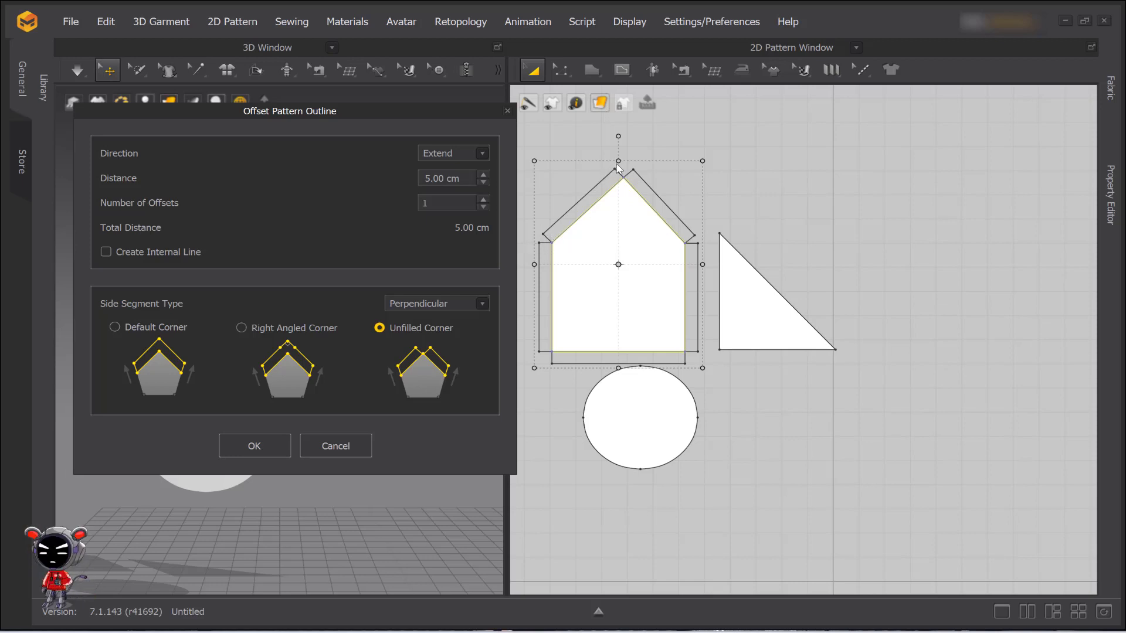
left_click(309, 446)
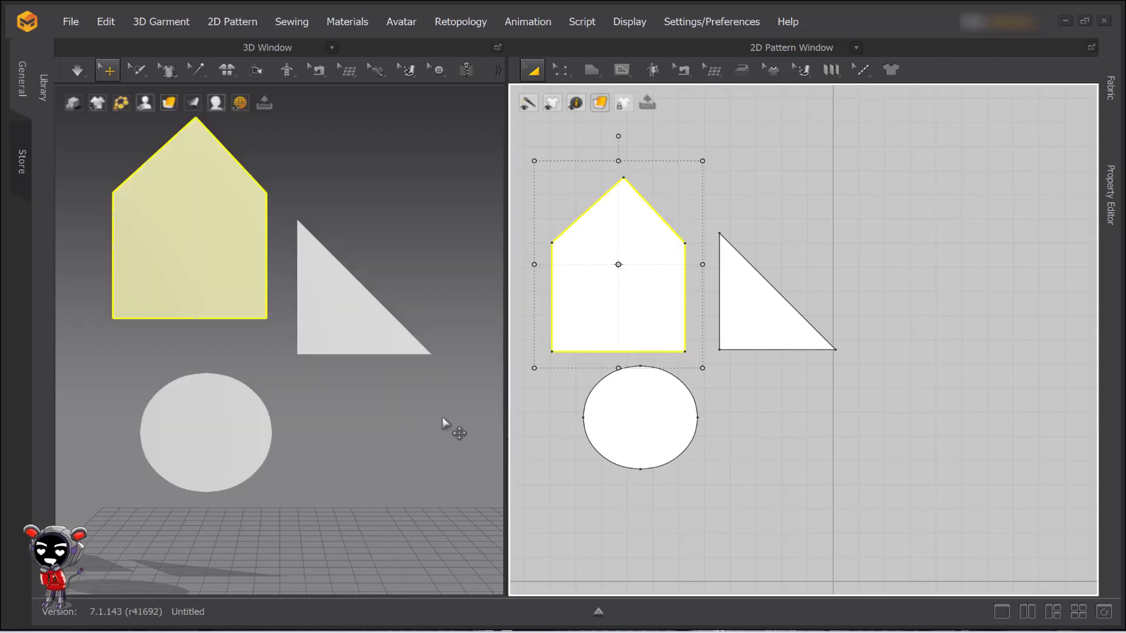
Start an outline offset on the triangle pattern with the Extend side segment type and Unfilled Corner
left_click(442, 419)
left_click(533, 71)
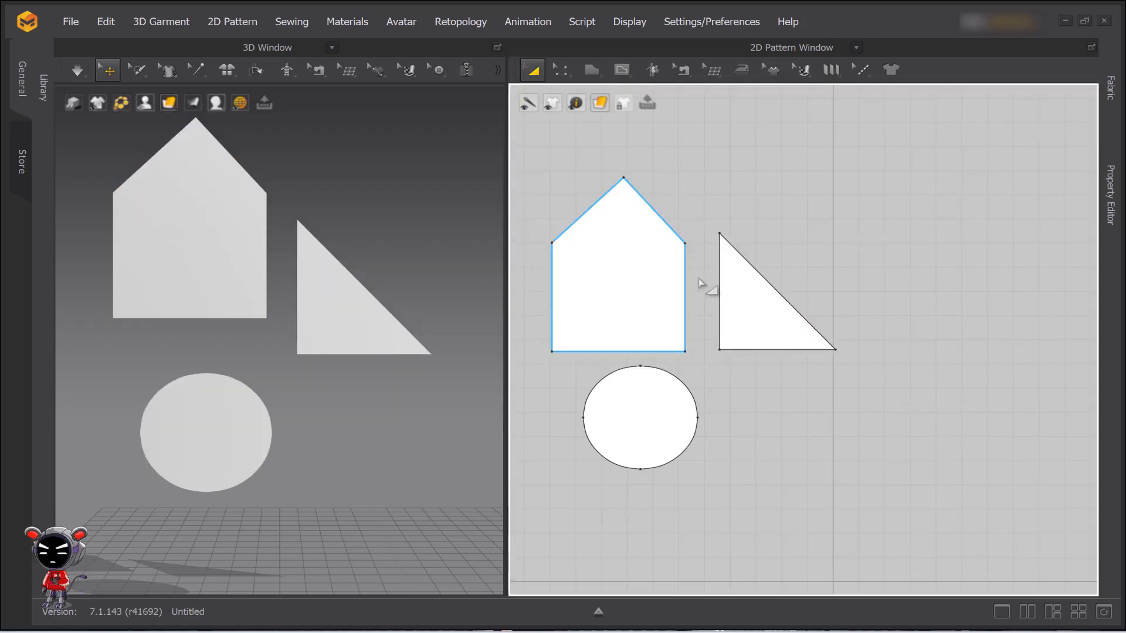
left_click(741, 304)
right_click(764, 320)
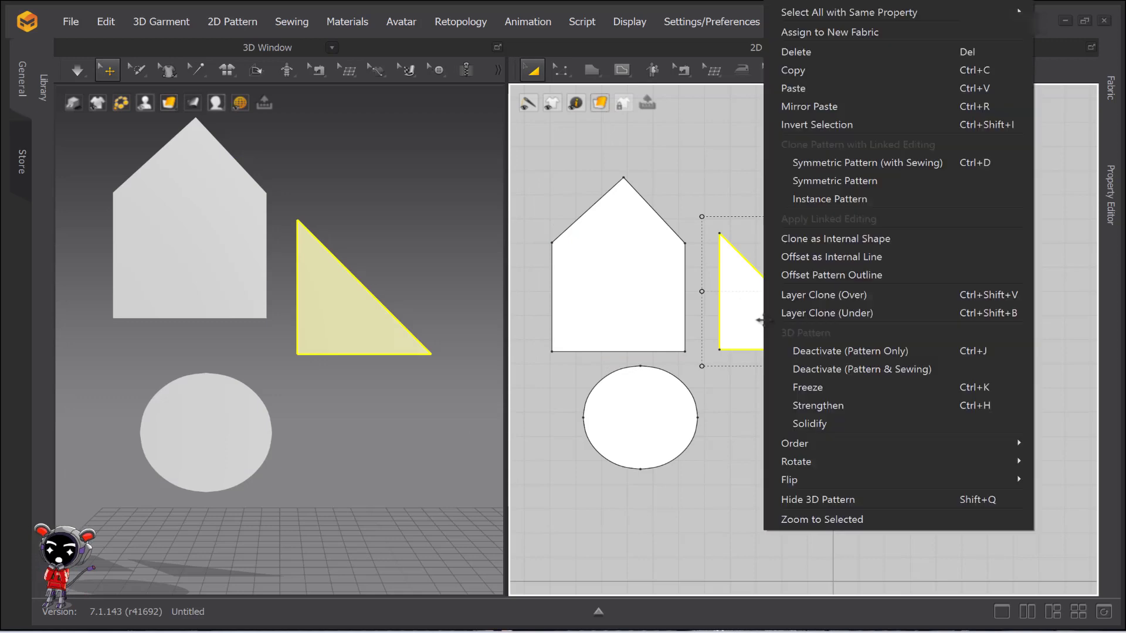
left_click(857, 275)
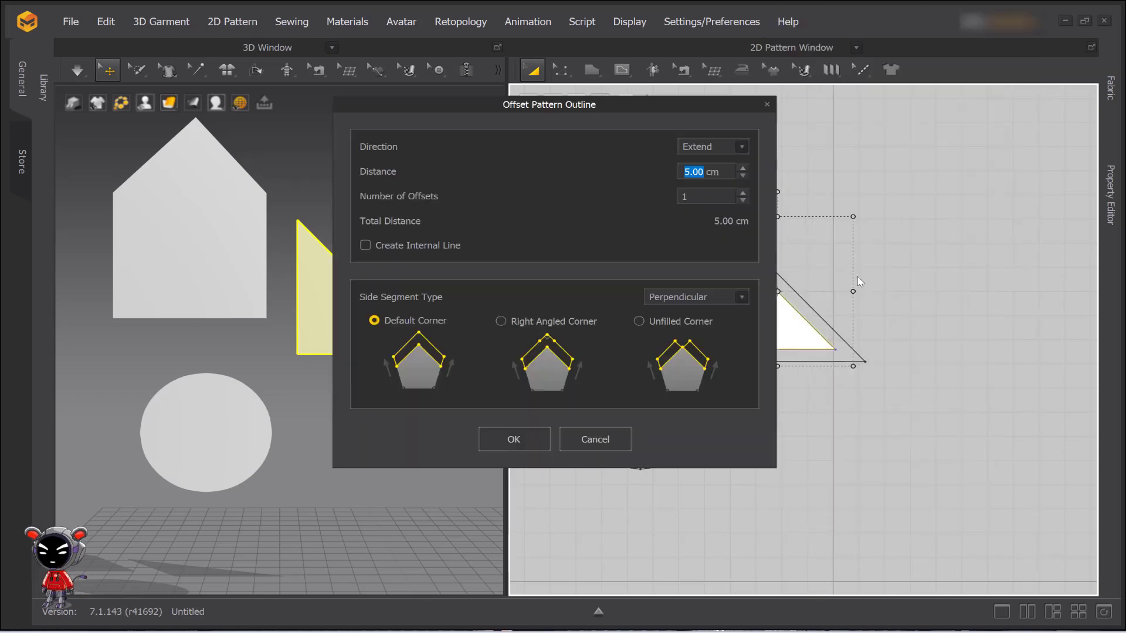
left_click_drag(649, 114, 443, 93)
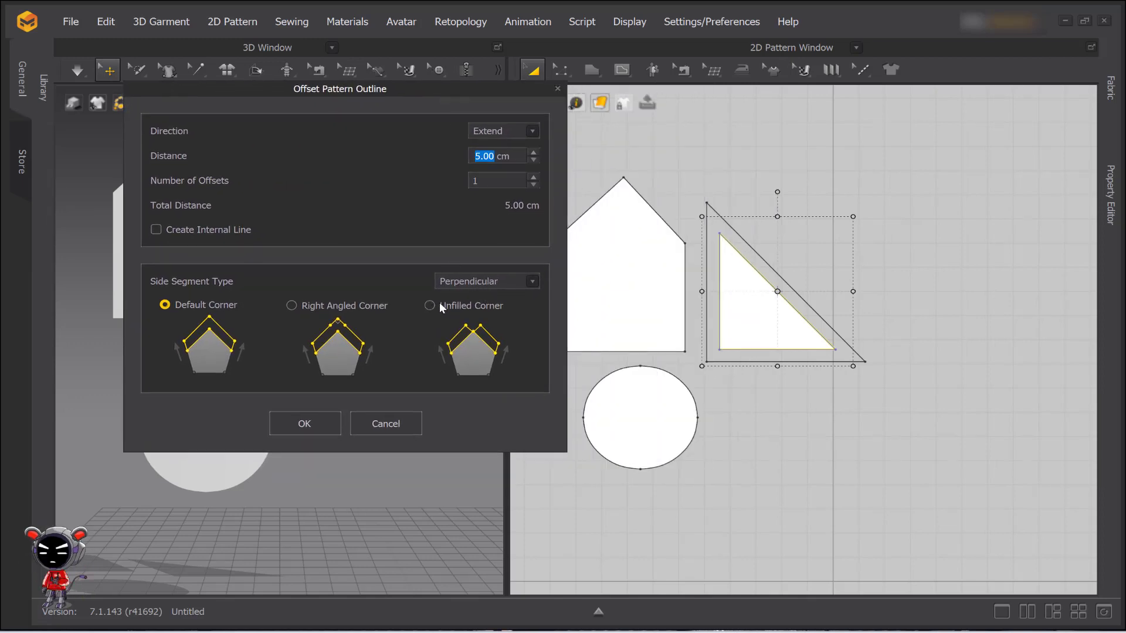
left_click(478, 279)
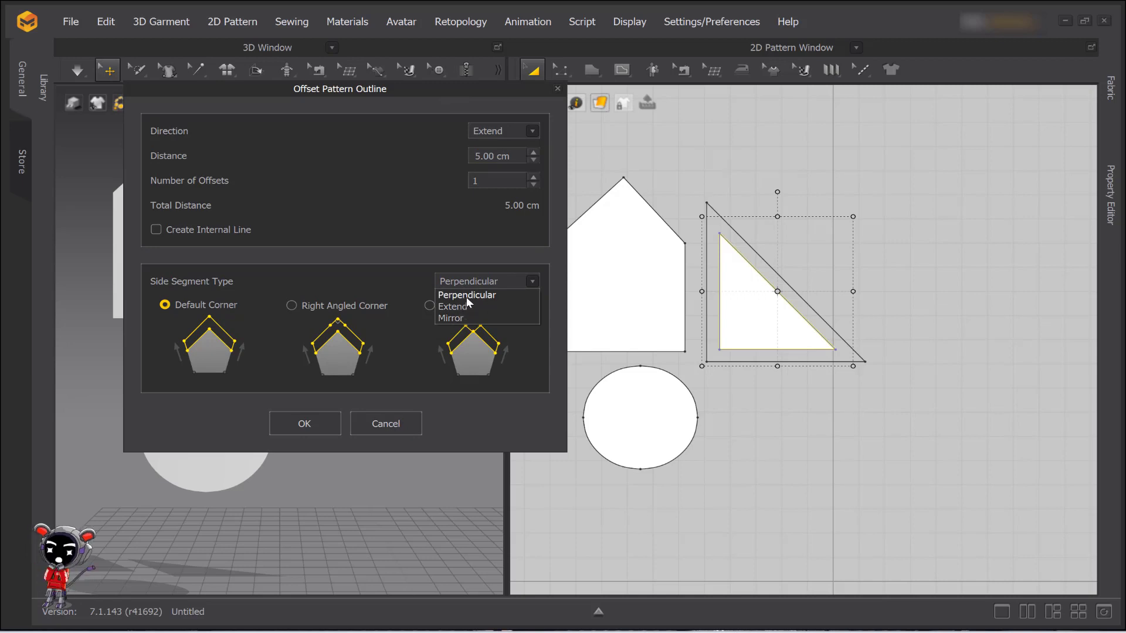
left_click(466, 306)
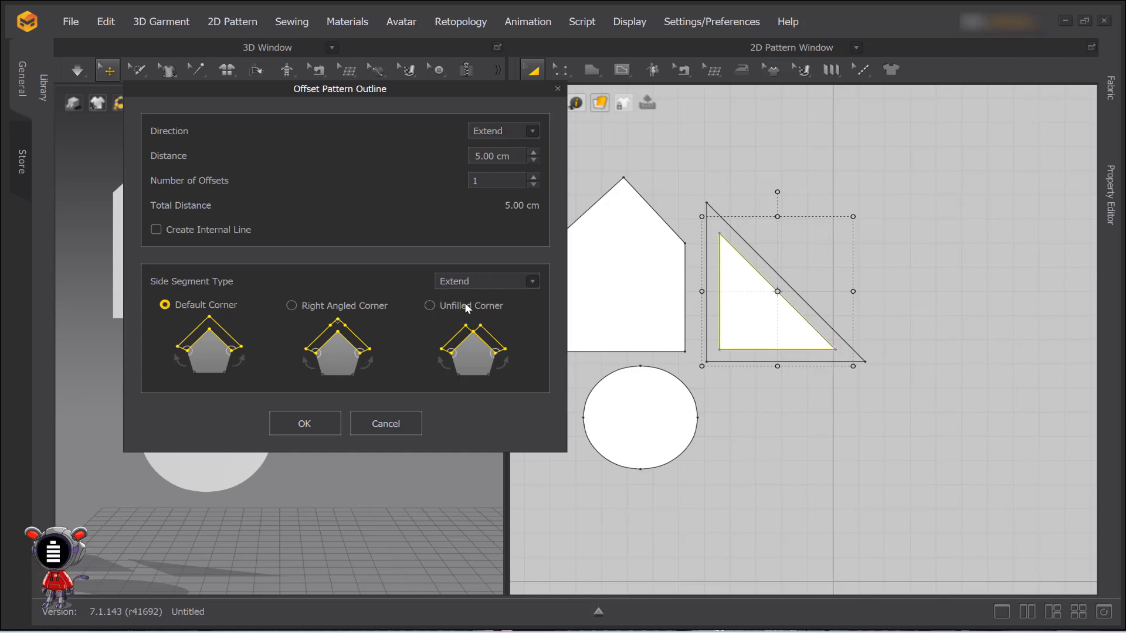
left_click(430, 305)
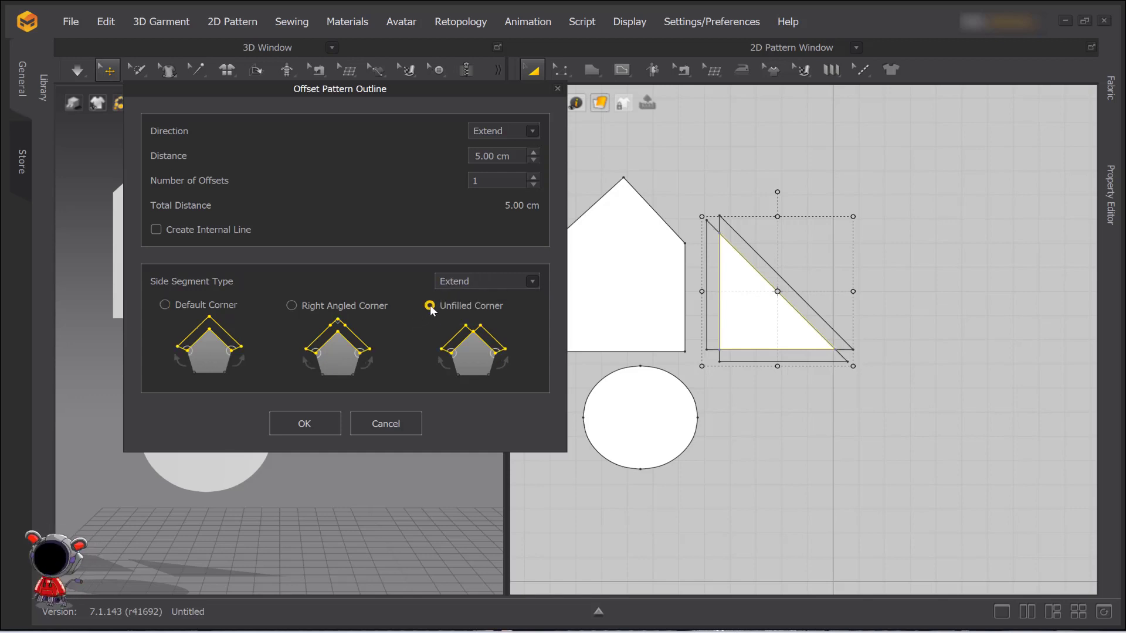
Compare the Perpendicular and Extend side segment types on the triangle's offset preview
left_click(509, 287)
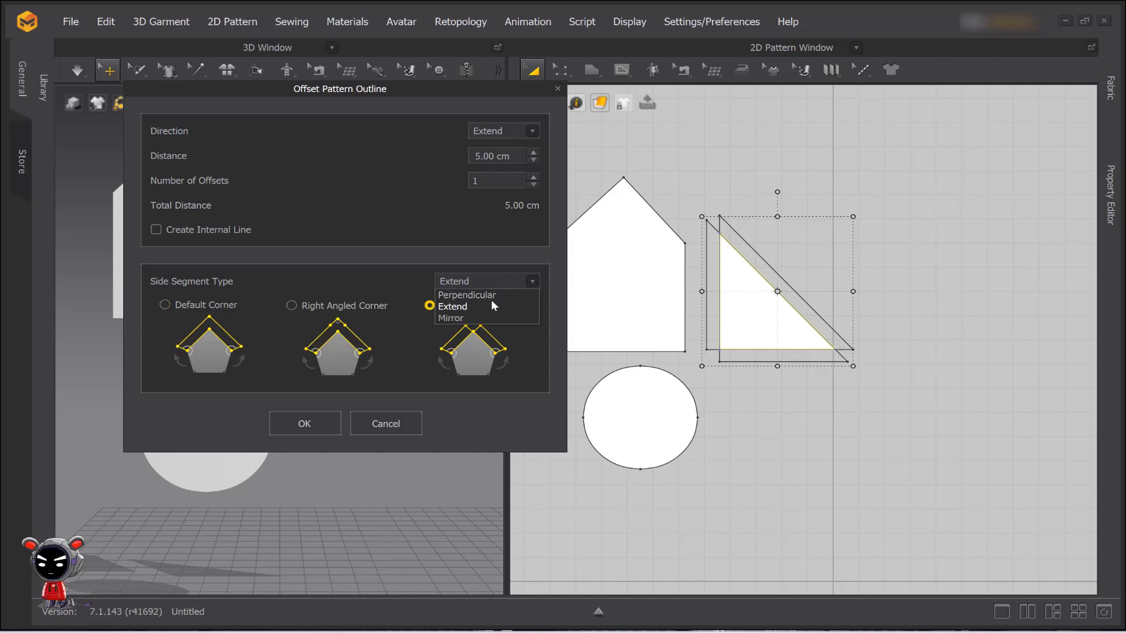
left_click(469, 296)
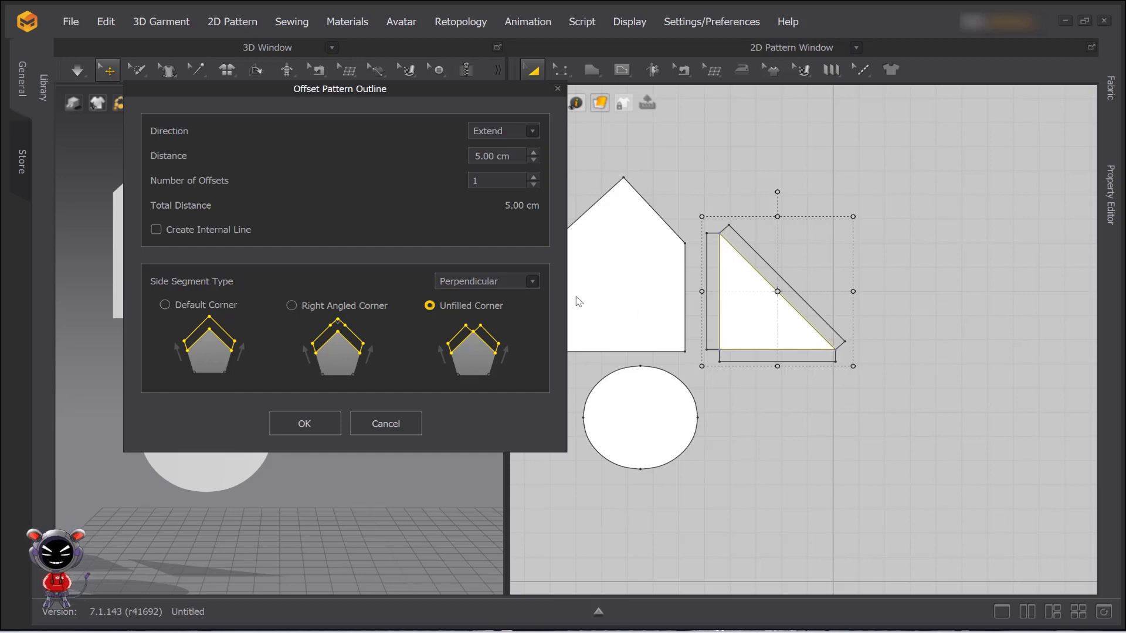
left_click(502, 280)
left_click(486, 303)
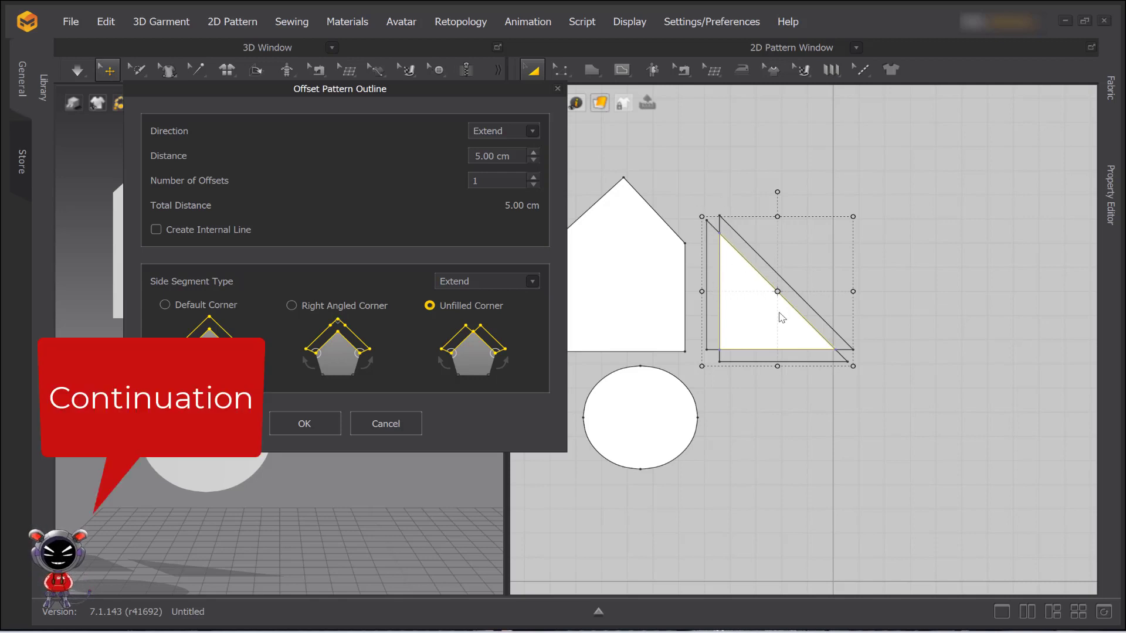
Set the side segment type to Mirror and apply the outline offset to the triangle
left_click(515, 282)
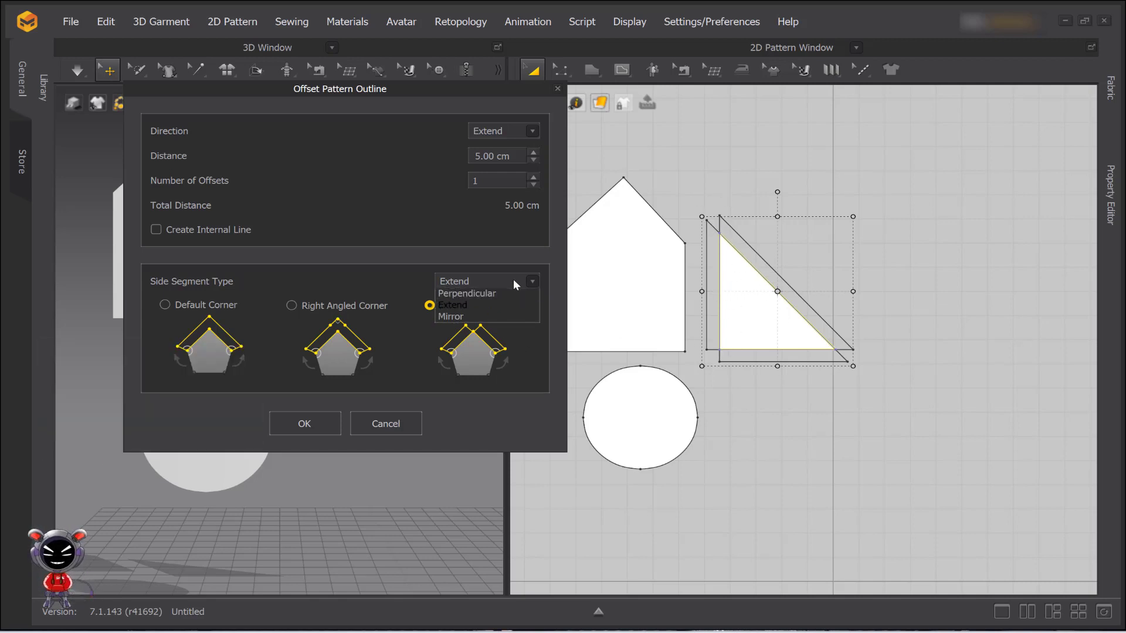
left_click(451, 318)
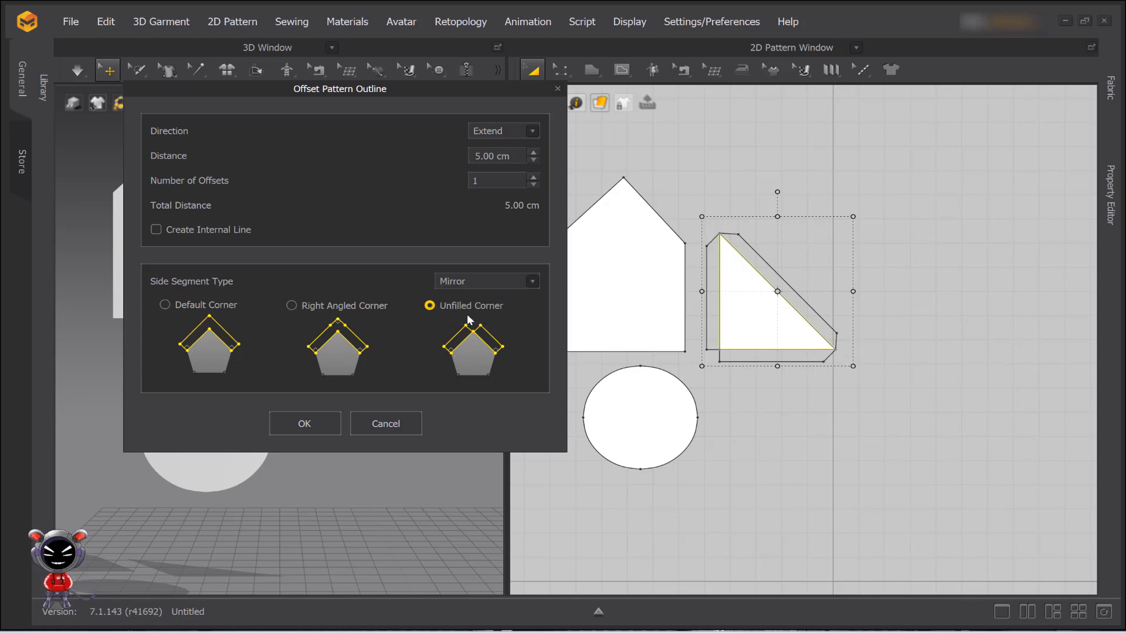
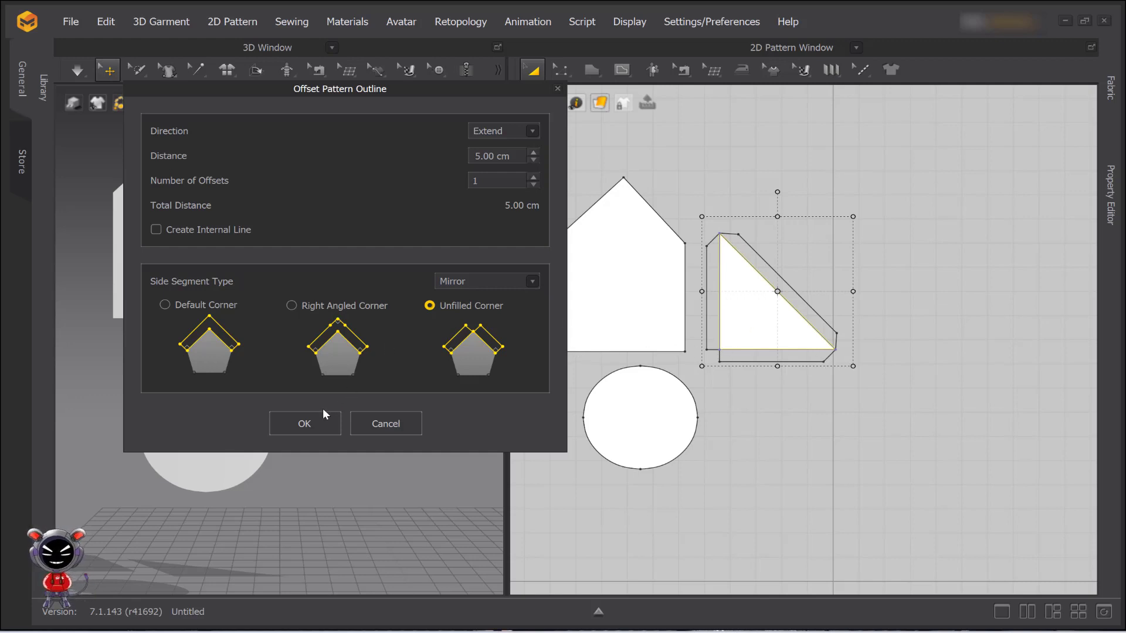
left_click(304, 424)
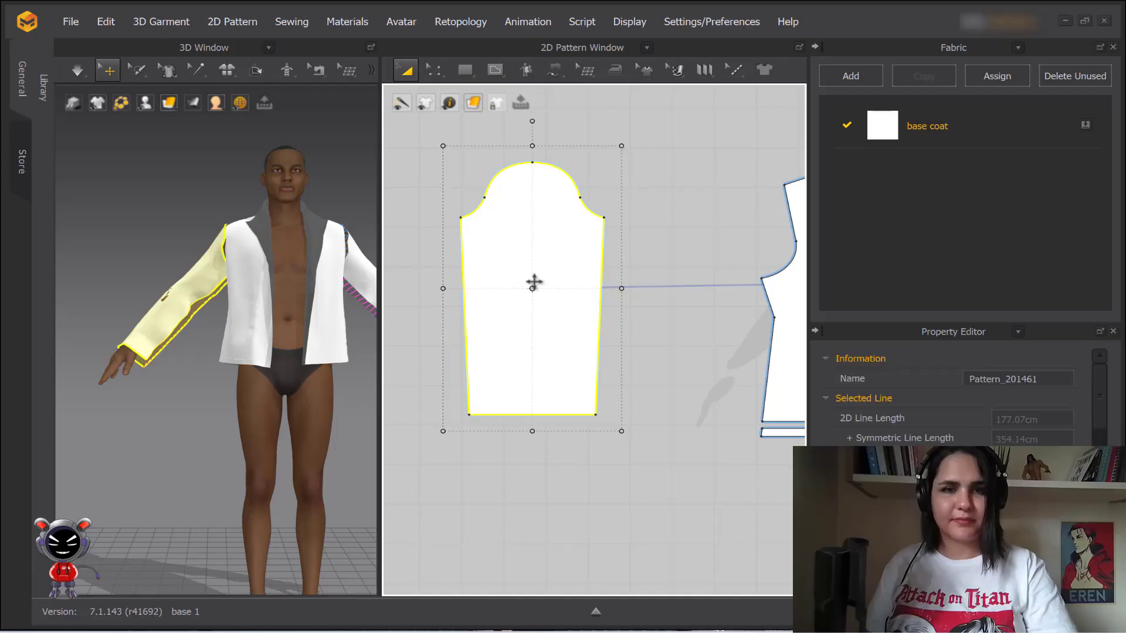
Create a Layer Clone (Over) of the sleeve pattern and place it directly above the original in the 2D layout
right_click(533, 282)
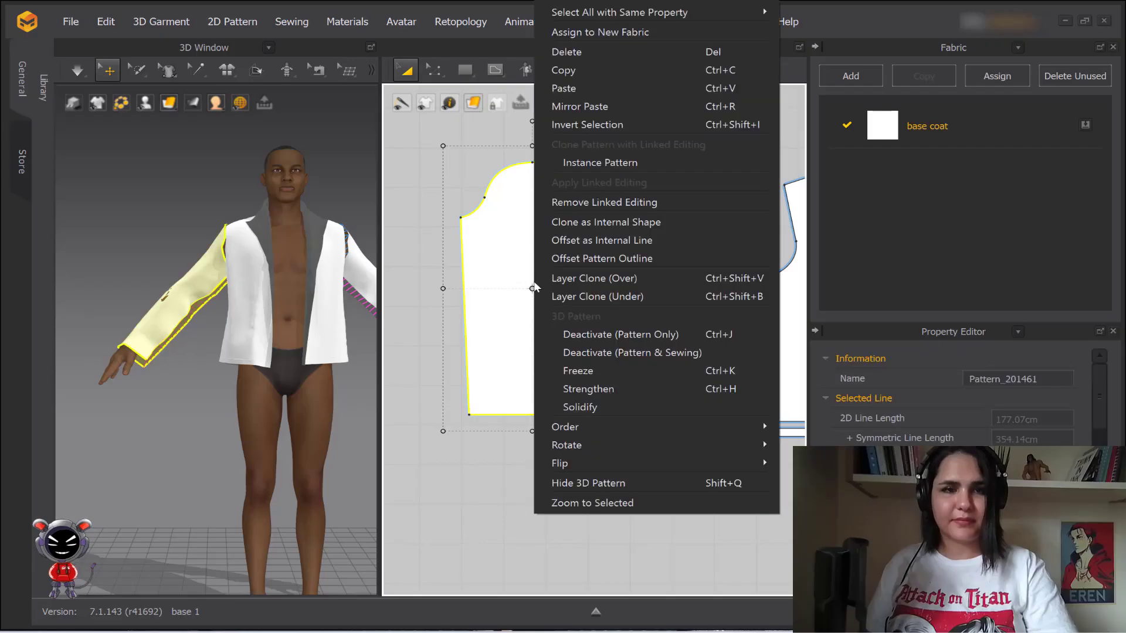
left_click(596, 279)
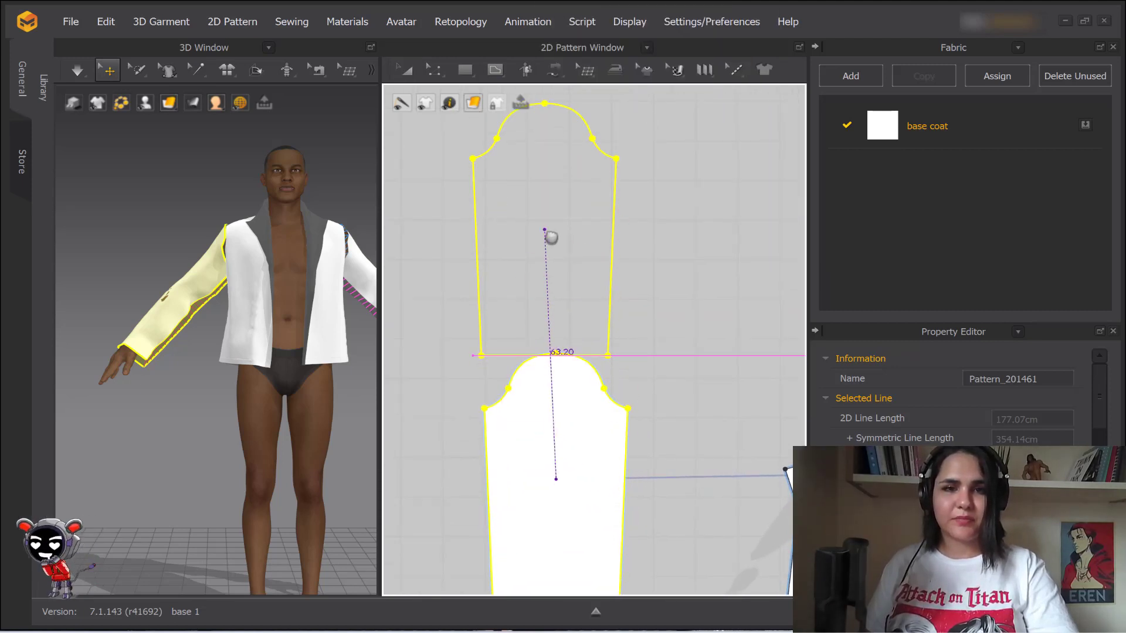
left_click(560, 219)
scroll(560, 218, "down", 3)
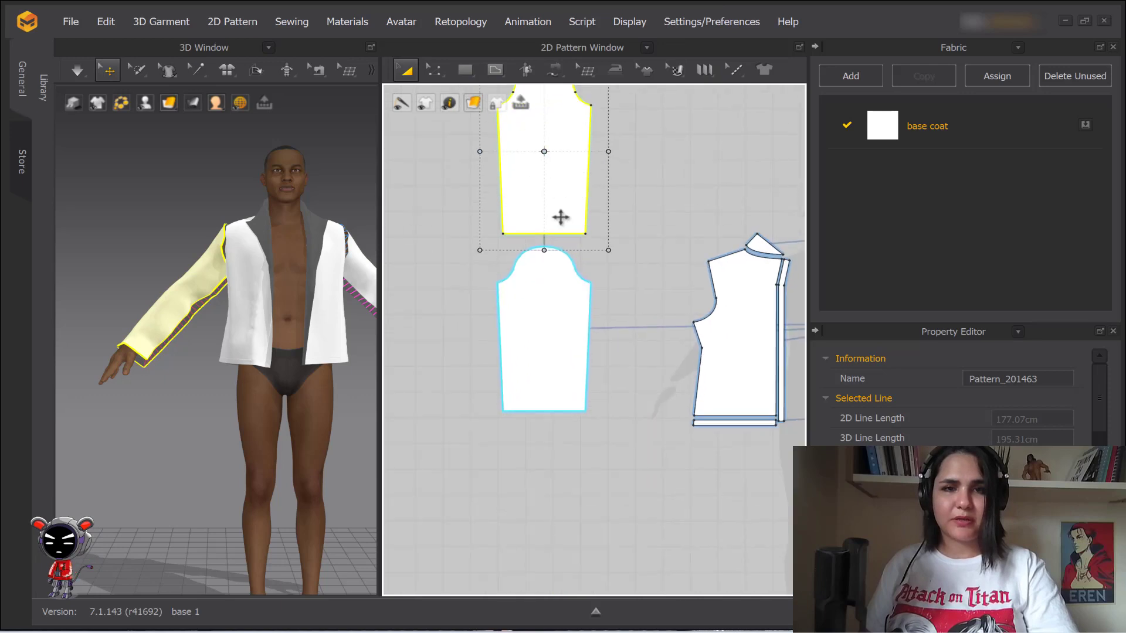
Create a Layer Clone (Under) of the original sleeve pattern and place it directly below it in the 2D layout
left_click(566, 302)
right_click(565, 302)
left_click(611, 297)
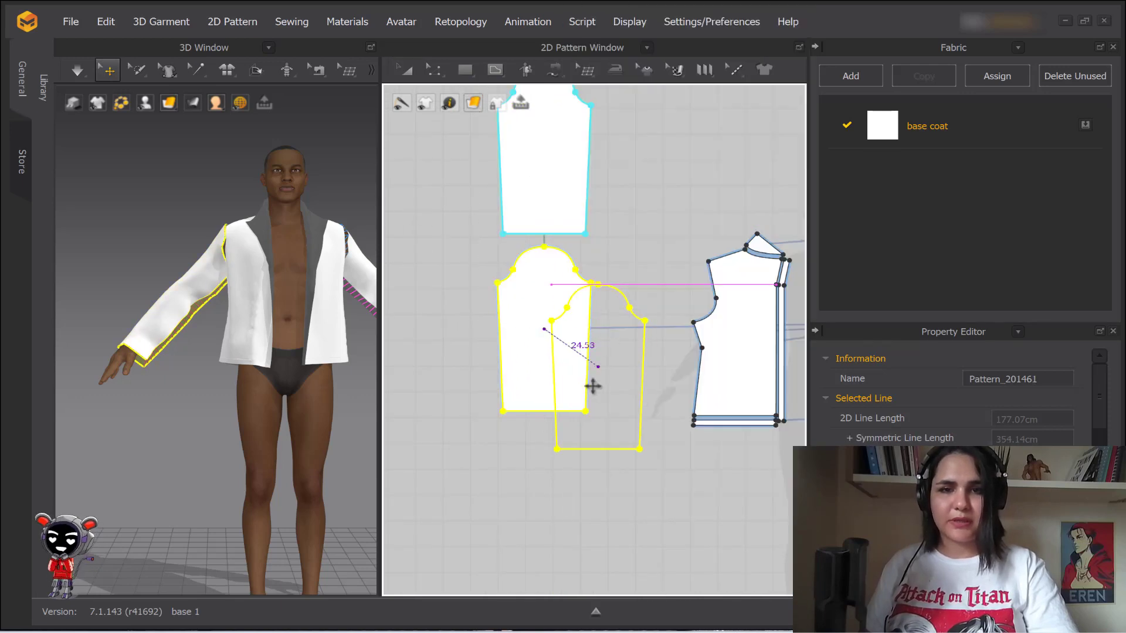
middle_click_drag(574, 440, 588, 344)
left_click(561, 425)
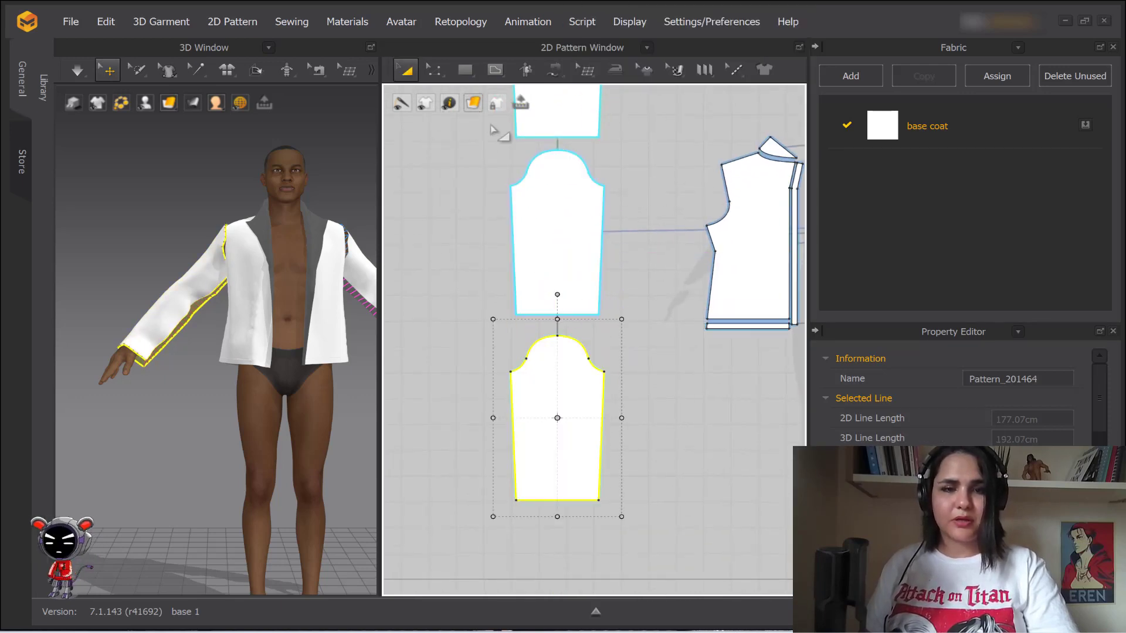
Move the over and under sleeve clones away from the original sleeve on the avatar's arm in 3D
left_click(571, 130)
middle_click_drag(576, 130, 591, 211)
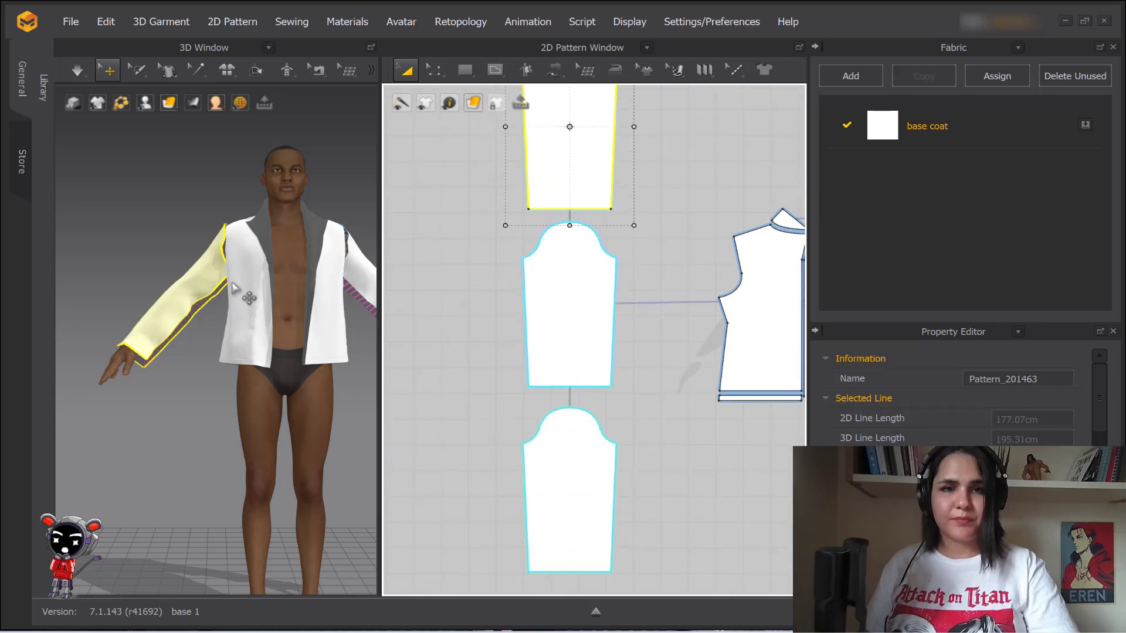
left_click_drag(202, 299, 168, 273)
scroll(235, 253, "up", 1)
middle_click_drag(569, 217, 579, 250)
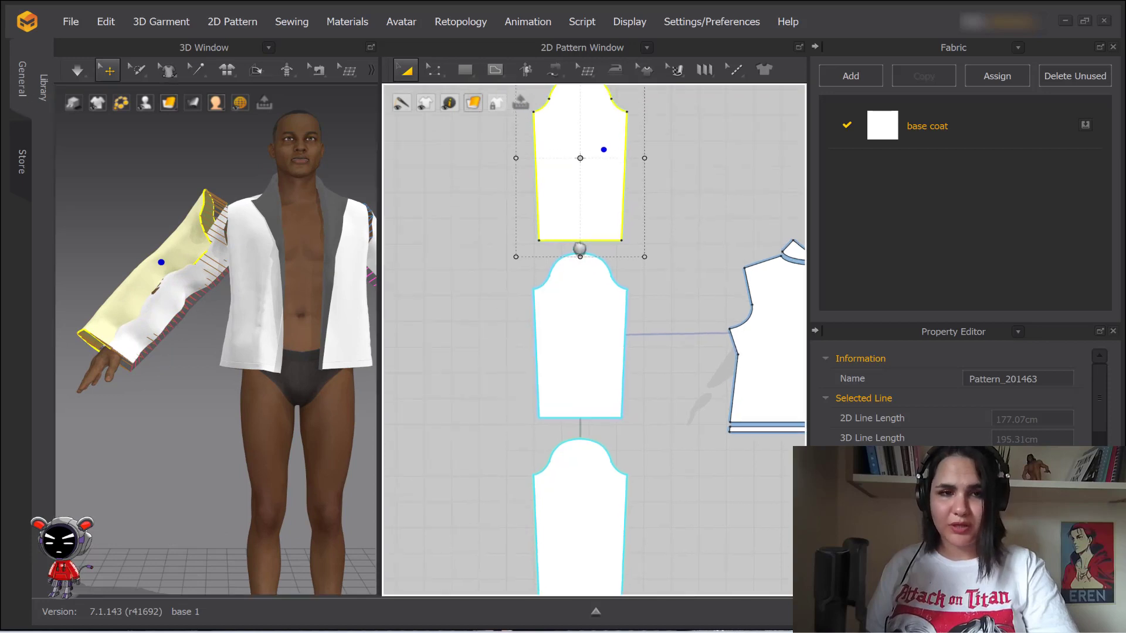
mouse_move(175, 246)
left_mouse_down()
mouse_move(156, 228)
mouse_move(186, 230)
mouse_move(175, 241)
left_mouse_up()
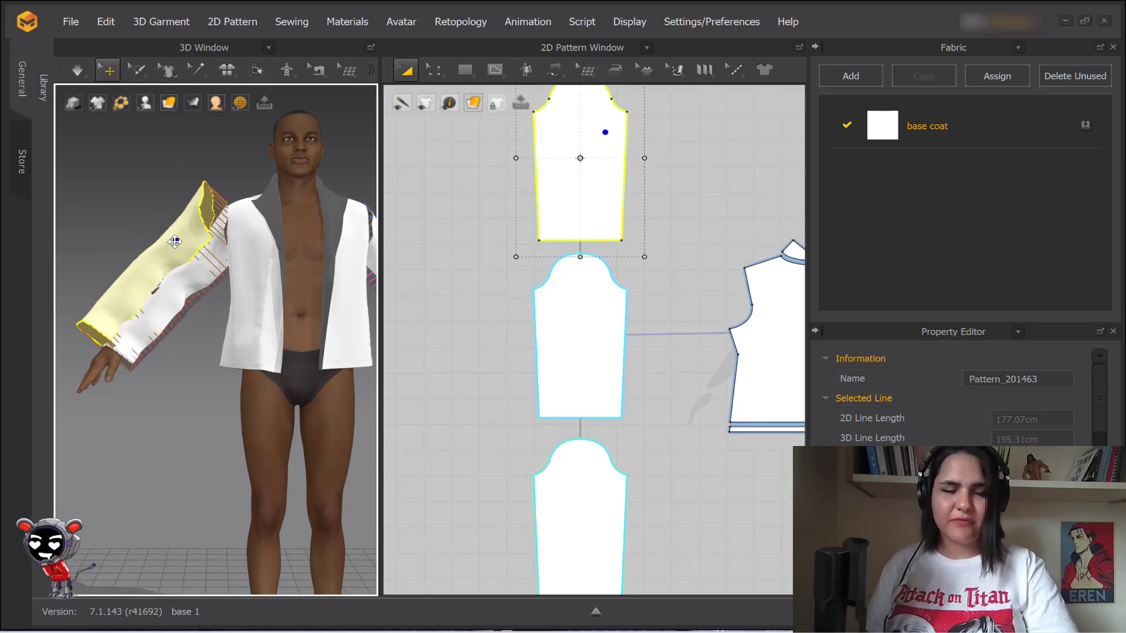
left_click_drag(175, 242, 166, 188)
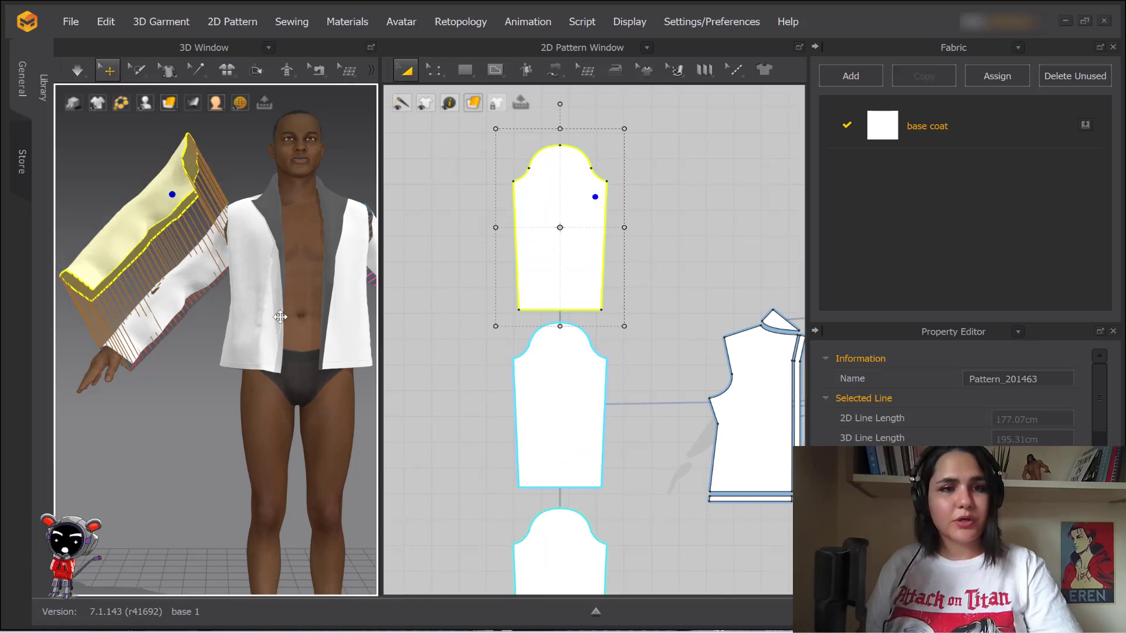
left_click(558, 537)
left_click_drag(182, 315, 199, 345)
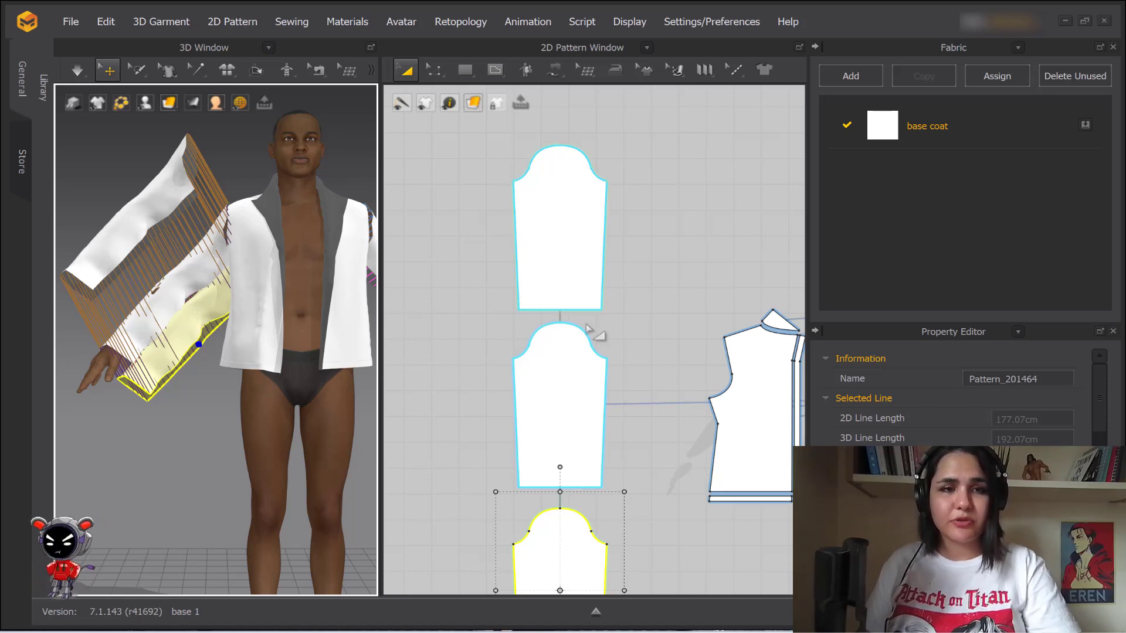
Delete both layer clones of the sleeve pattern
right_click_drag(650, 339, 649, 238)
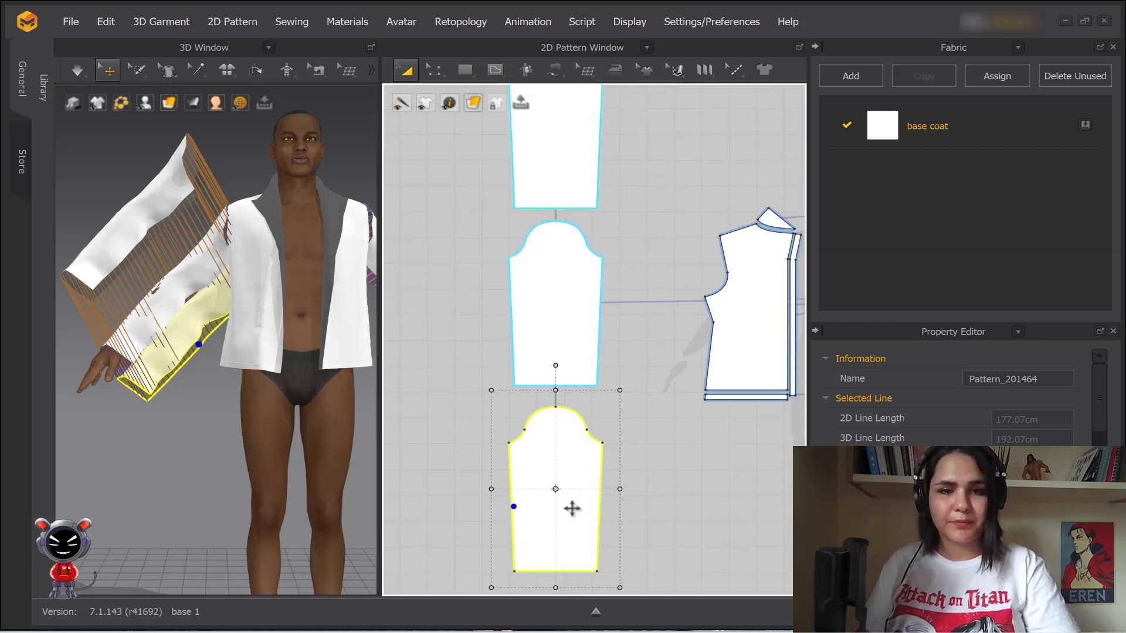
key("Delete")
left_click(586, 186)
key("Delete")
Offset the original sleeve's outline inward as a single internal line at a distance of 9.50 cm
left_click(559, 290)
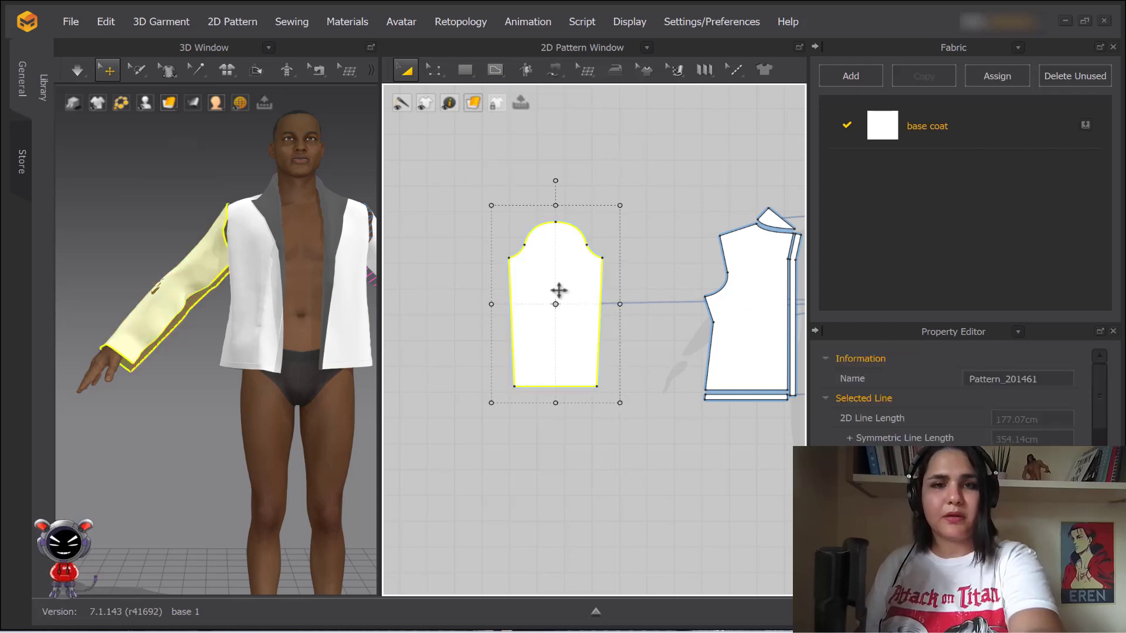
right_click(559, 289)
left_click(550, 284)
right_click(551, 283)
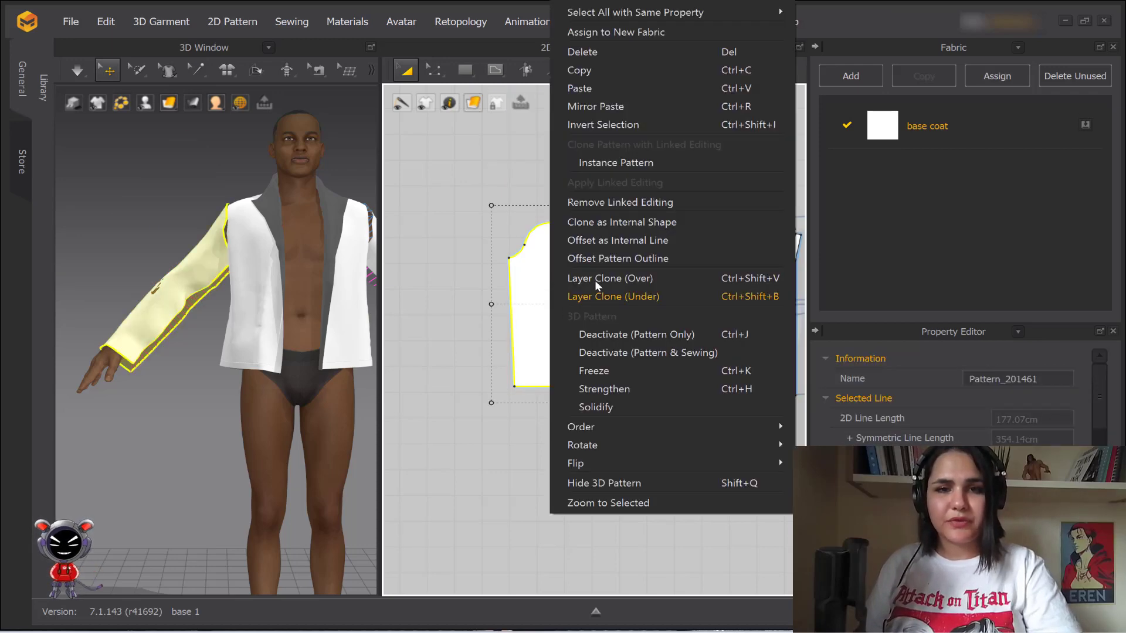
left_click(633, 245)
left_click_drag(573, 164, 294, 164)
left_click(353, 203)
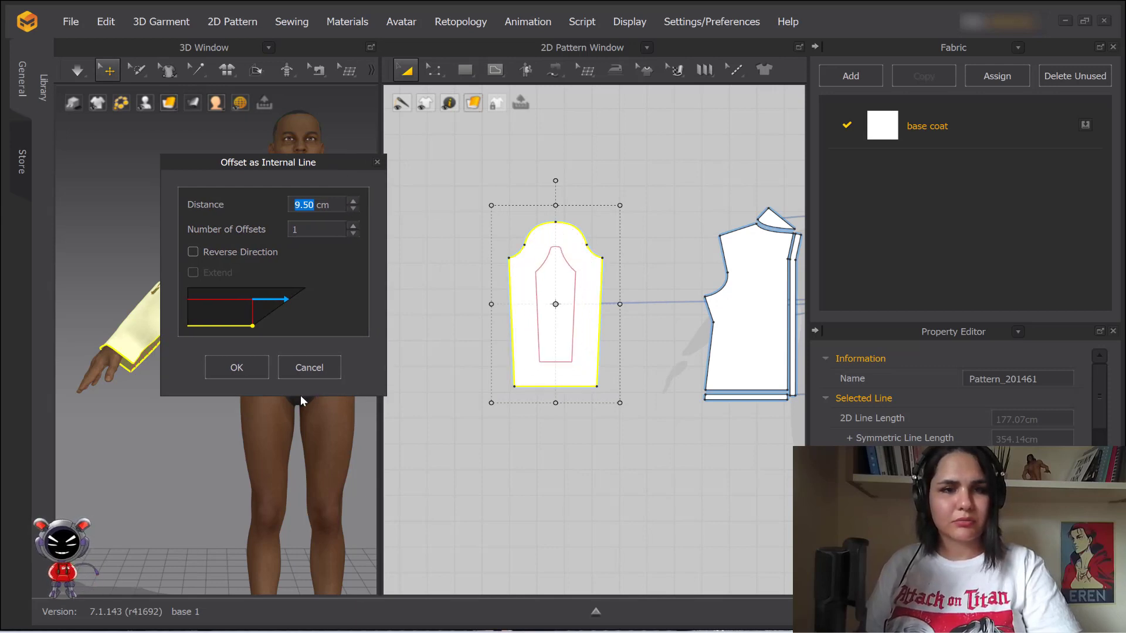
left_click(235, 368)
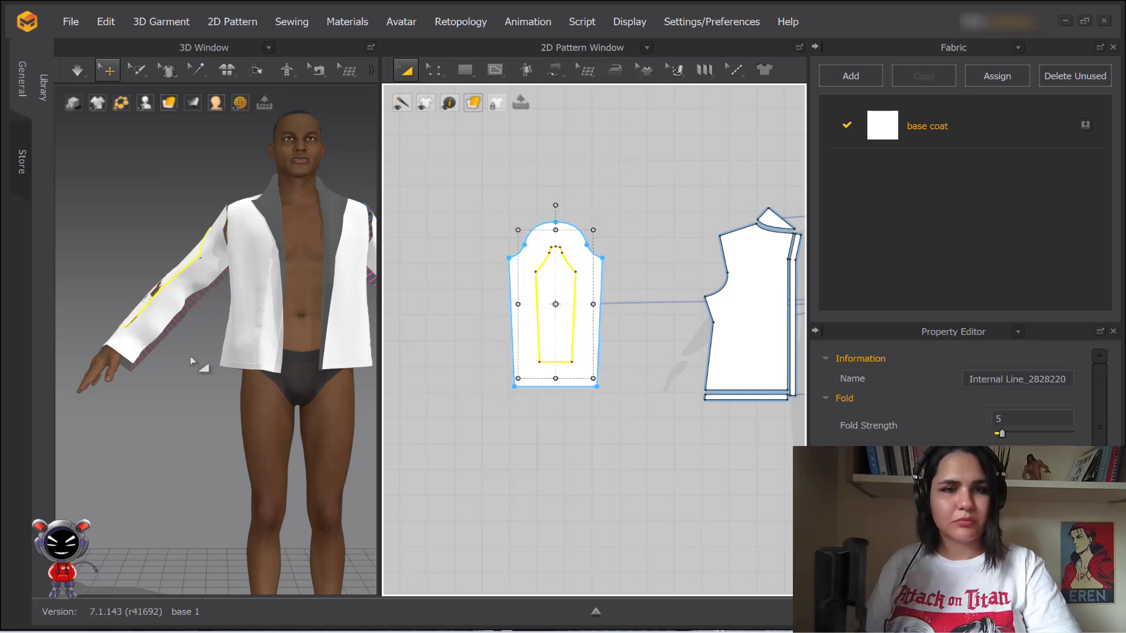
right_click_drag(185, 326, 229, 351)
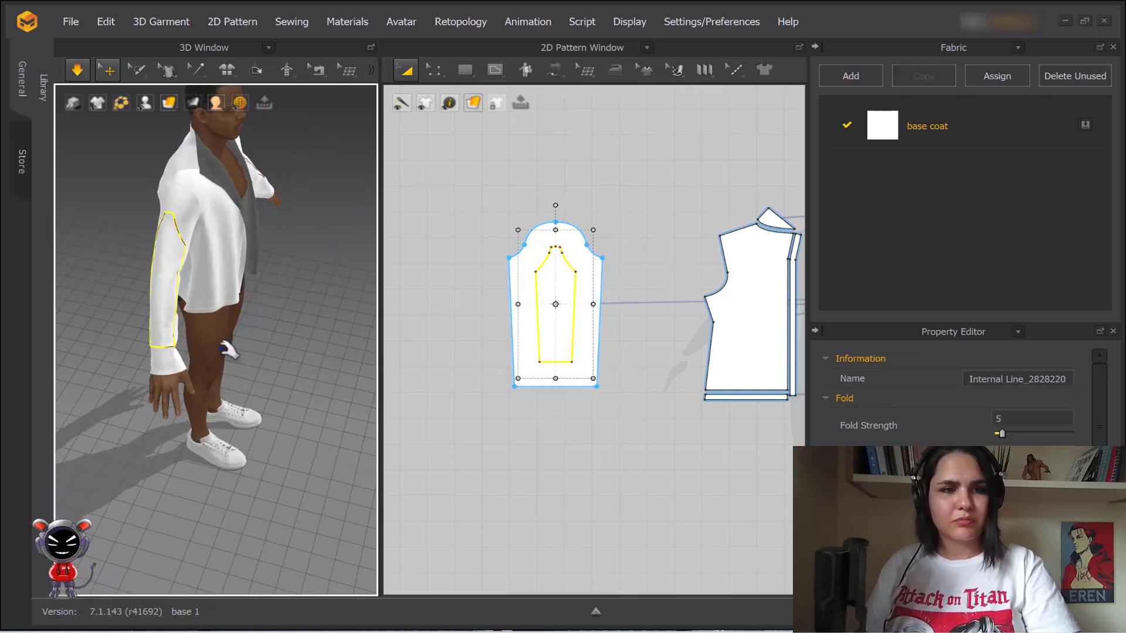
scroll(229, 350, "up", 4)
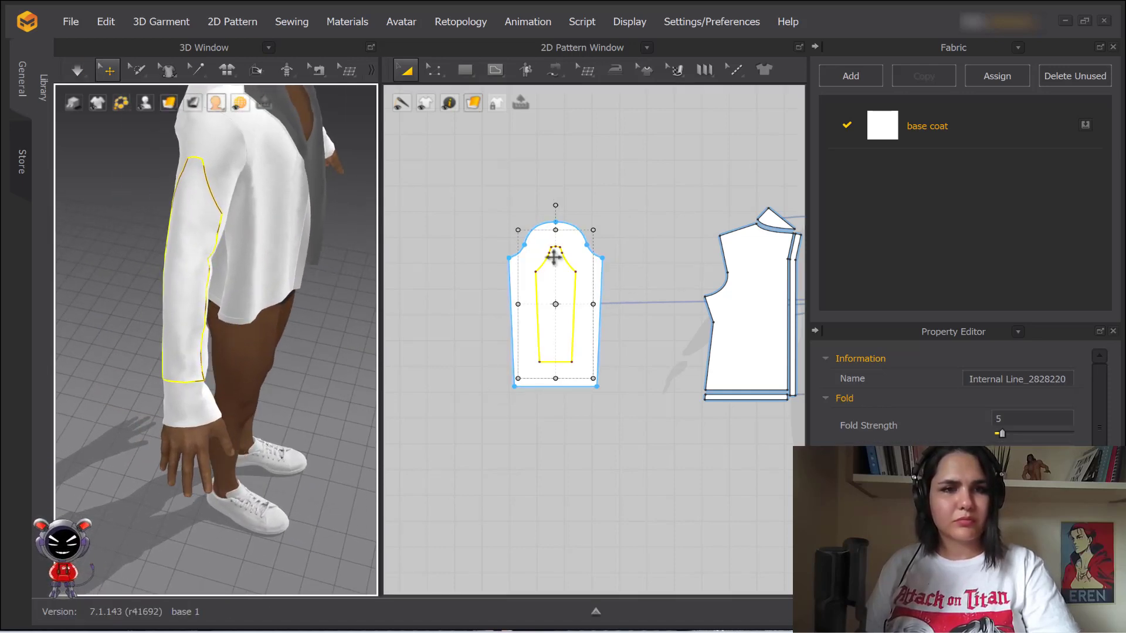
Create a Layer Clone (Over) of the sleeve with its internal line and place it directly above the original in the 2D layout
left_click(624, 264)
left_click(598, 266)
right_click(598, 267)
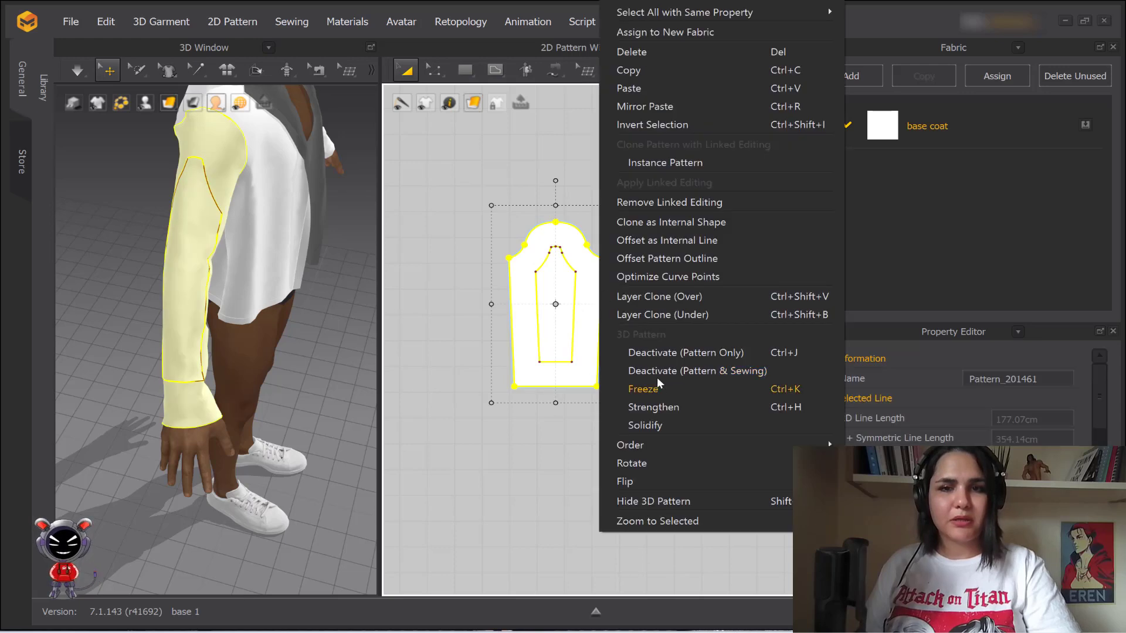
left_click(648, 297)
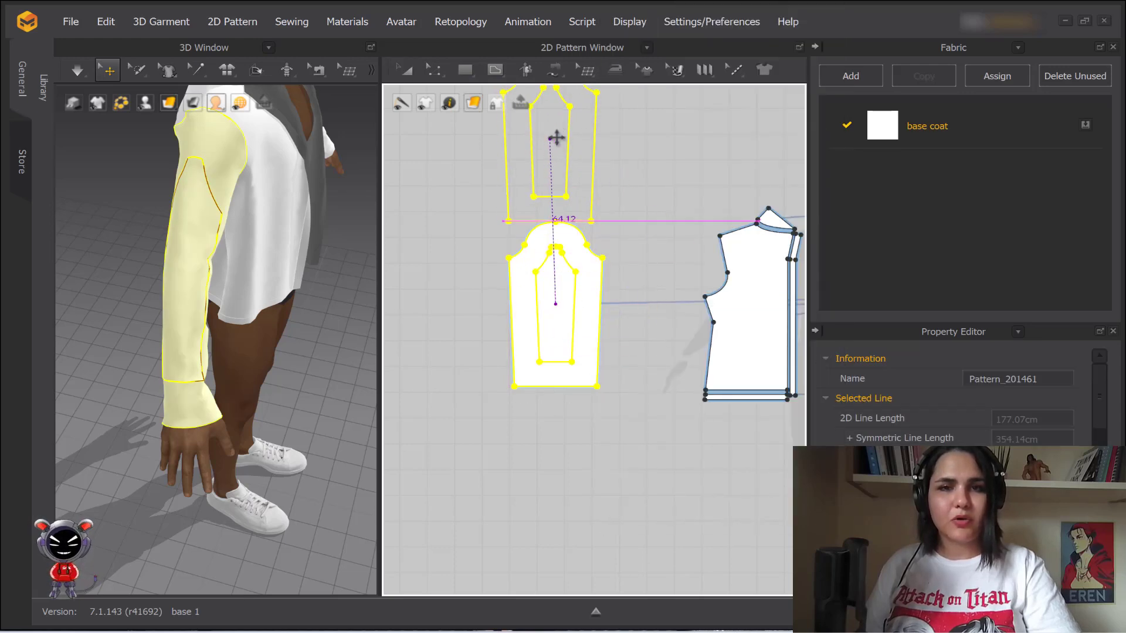
left_click(563, 173)
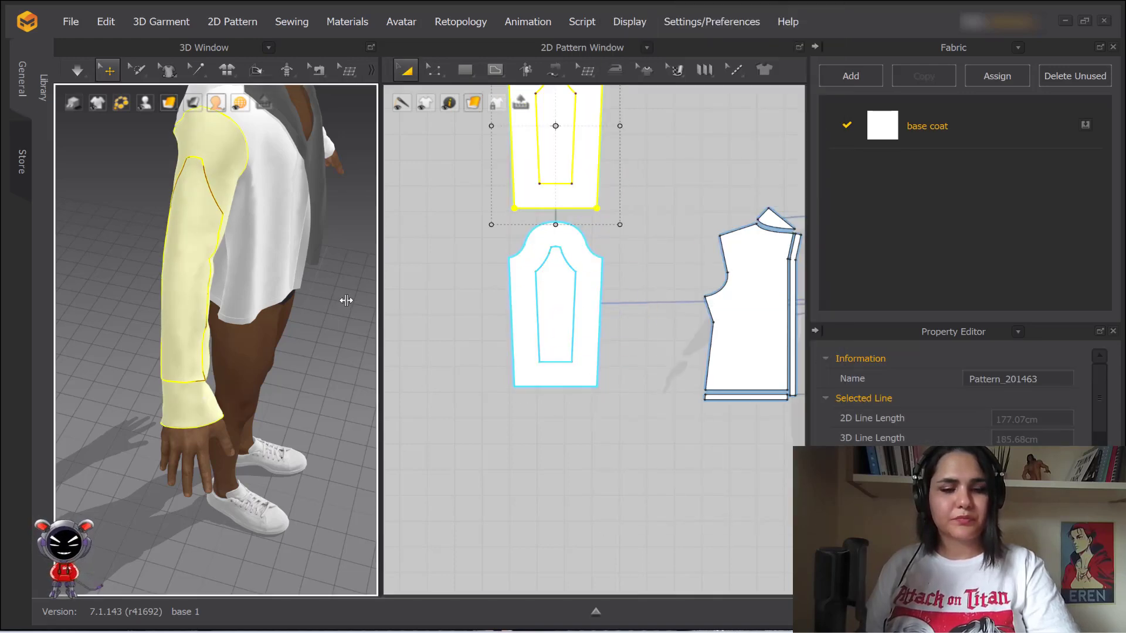
Select both sleeve layers and reset their 3D arrangement
mouse_move(345, 305)
right_mouse_down()
mouse_move(269, 274)
mouse_move(329, 294)
mouse_move(260, 282)
right_mouse_up()
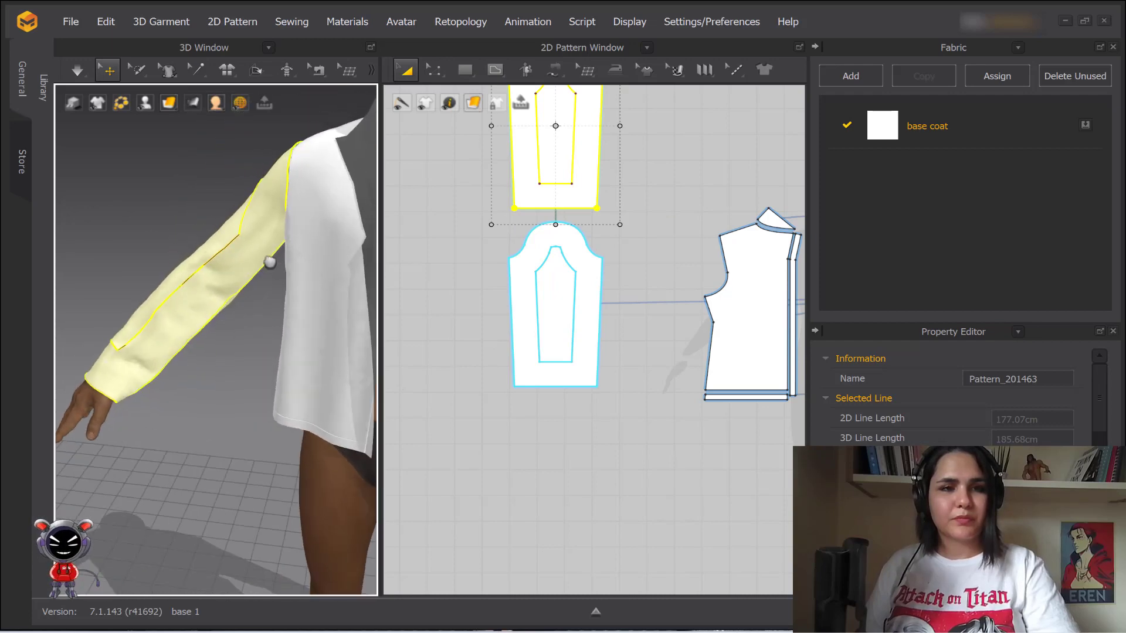
scroll(573, 276, "down", 5)
left_click_drag(496, 323, 586, 156)
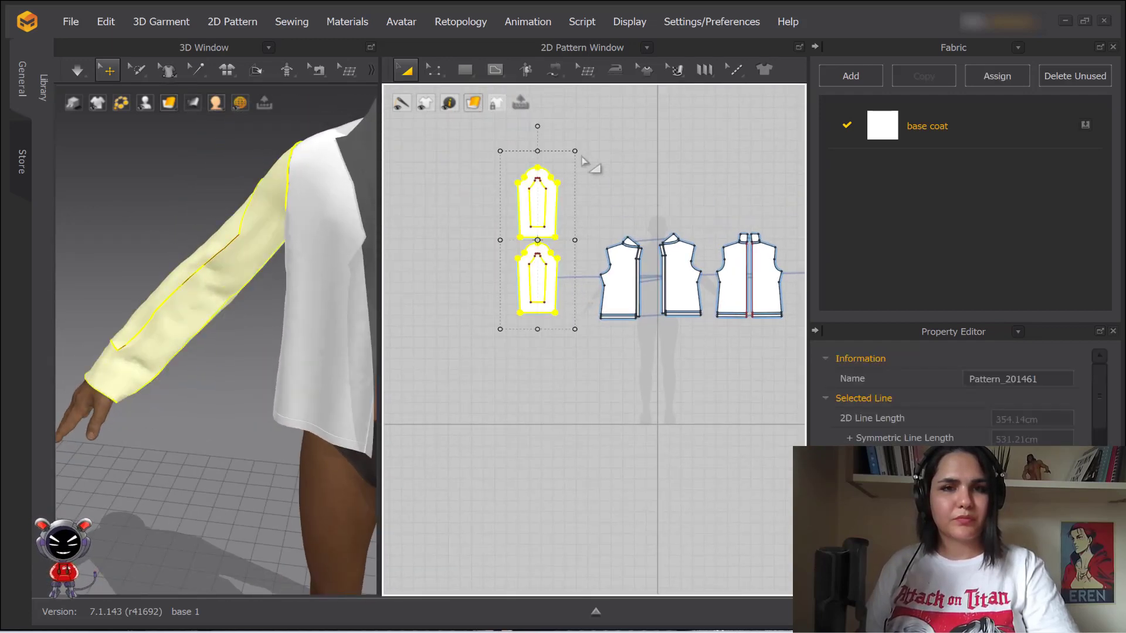
right_click(553, 197)
right_click(267, 246)
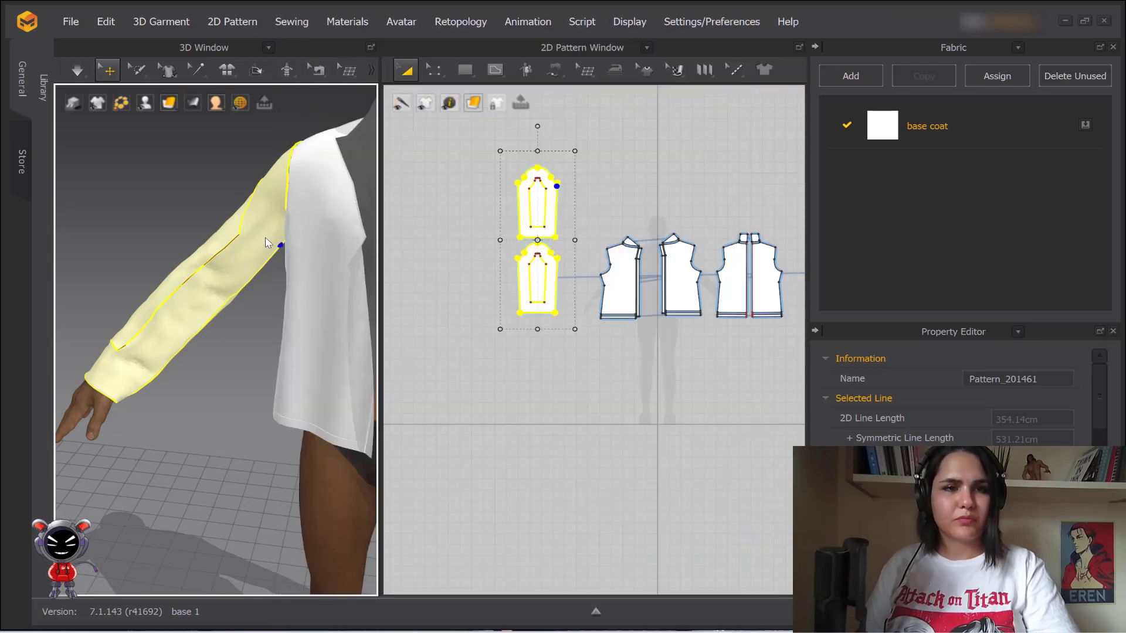
right_click(265, 237)
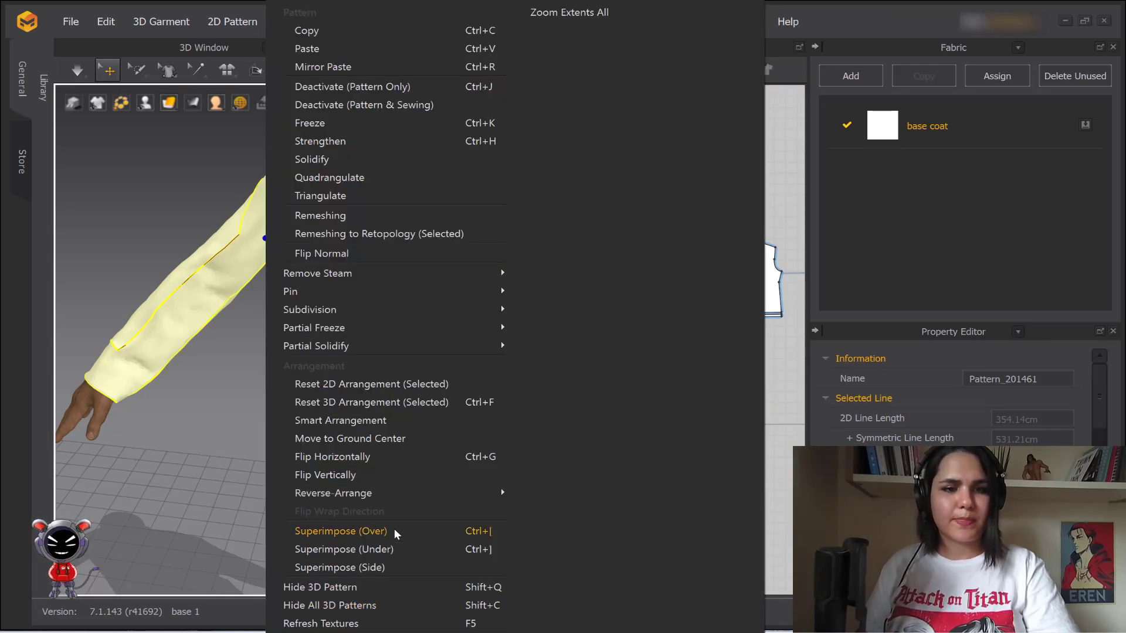
left_click(348, 404)
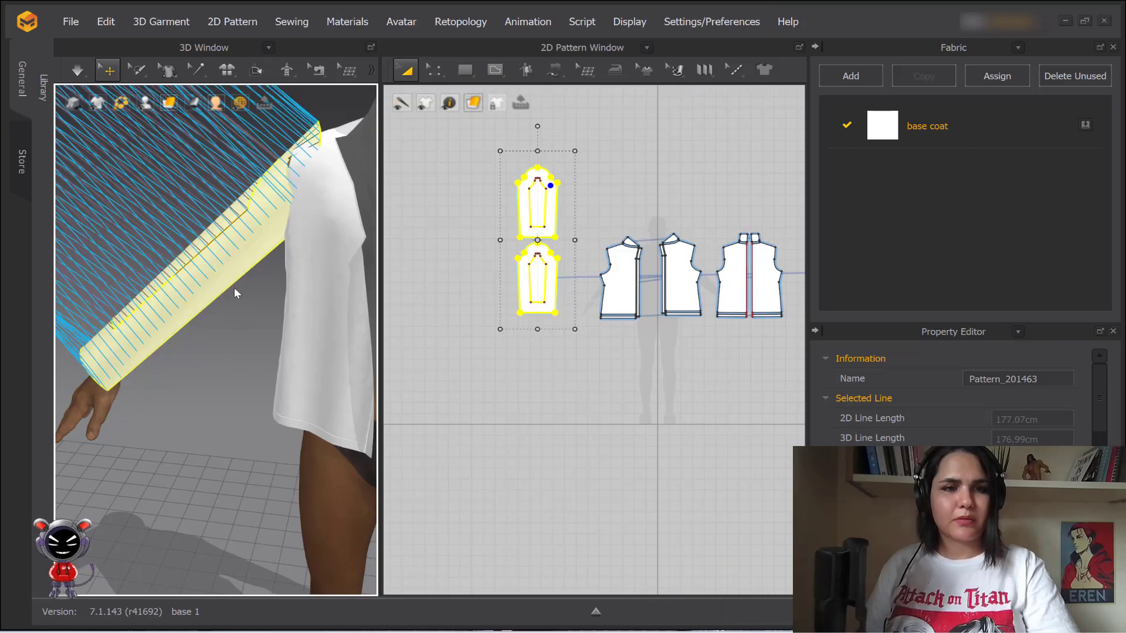
Repeat the 3D arrangement reset on both sleeve layers until they lie flat in 3D
left_click(233, 273)
right_click(233, 273)
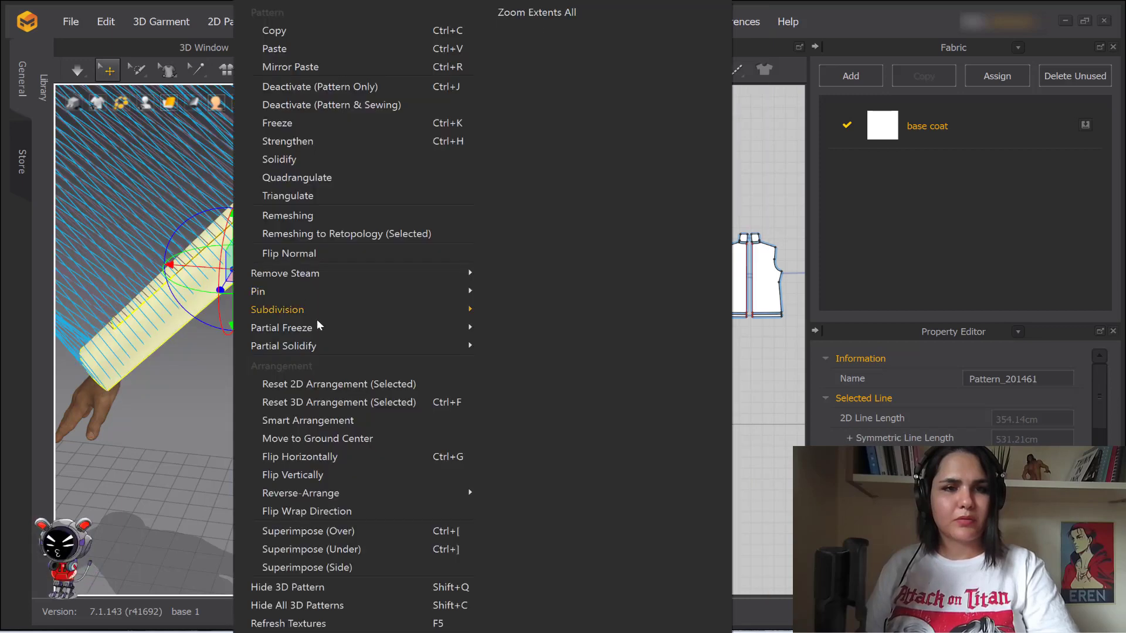
left_click(339, 404)
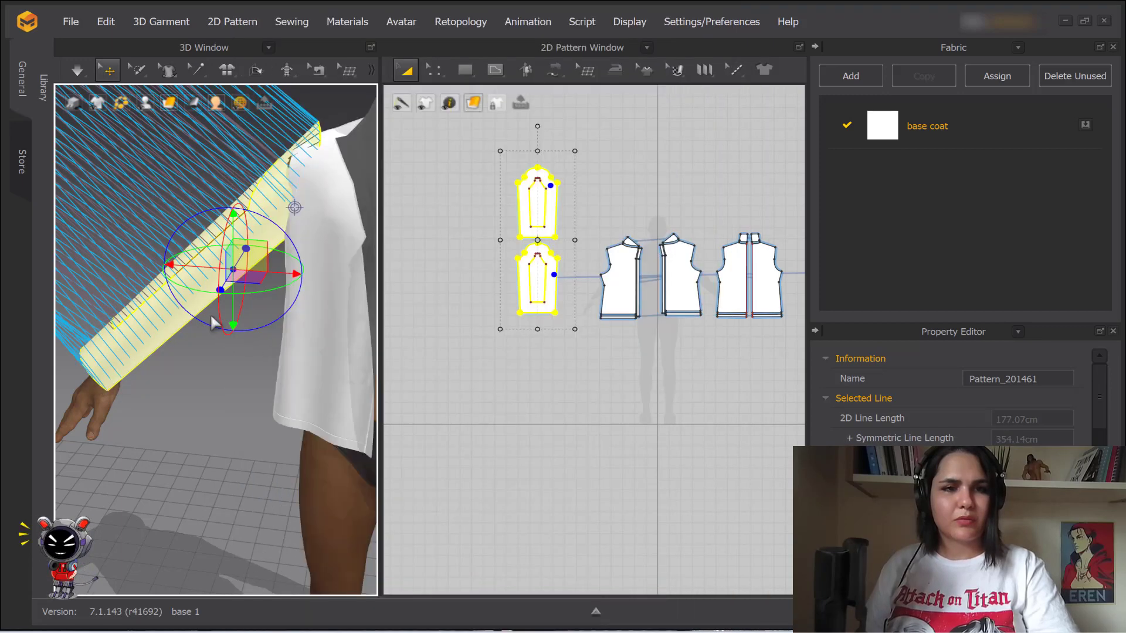
right_click(156, 334)
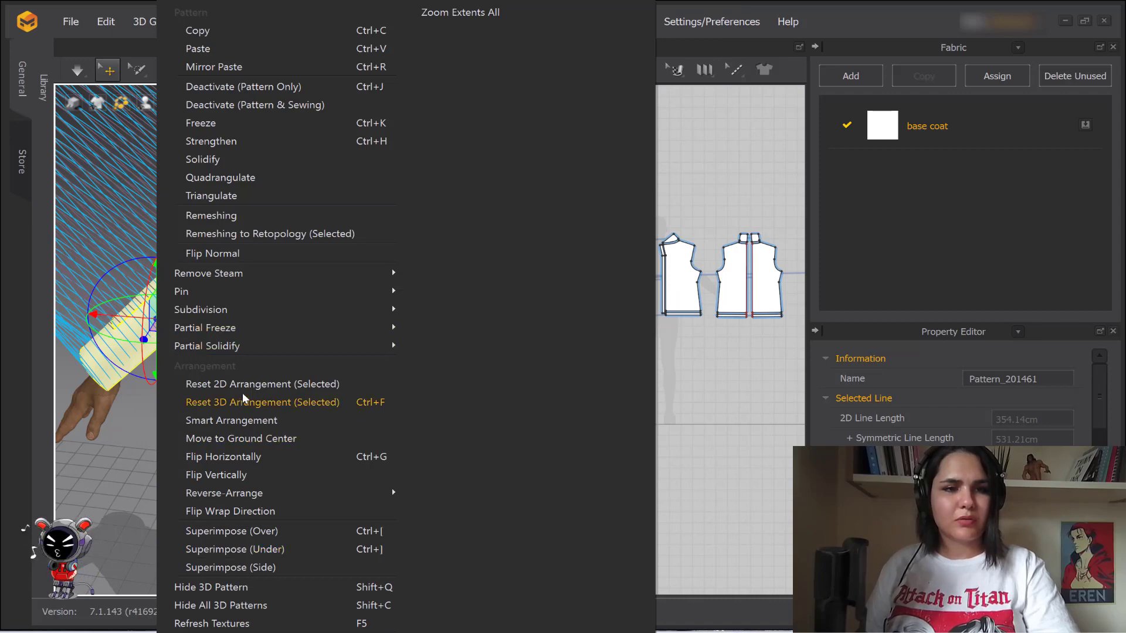
left_click(258, 402)
middle_click_drag(147, 396, 395, 462)
scroll(252, 406, "down", 4)
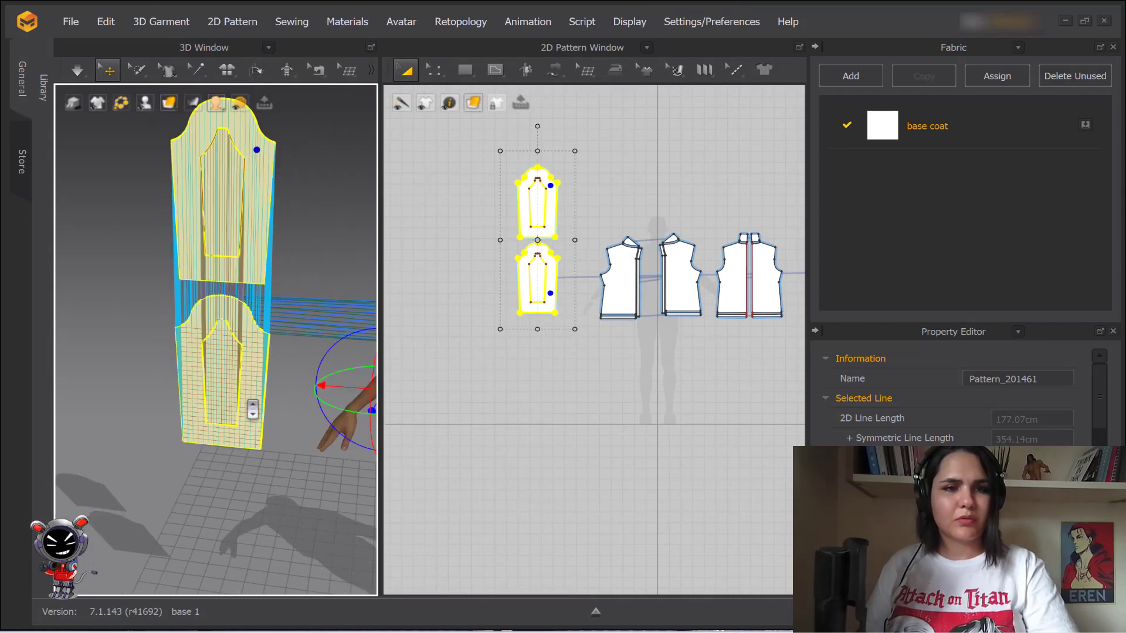
Move the flat sleeve layers in 3D so the clone faces the original, and examine the seam lines joining their outlines and internal lines
right_click_drag(276, 402, 311, 369)
left_click(310, 369)
left_click_drag(274, 358, 317, 237)
right_click_drag(317, 237, 221, 340)
scroll(294, 342, "up", 2)
scroll(294, 337, "up", 5)
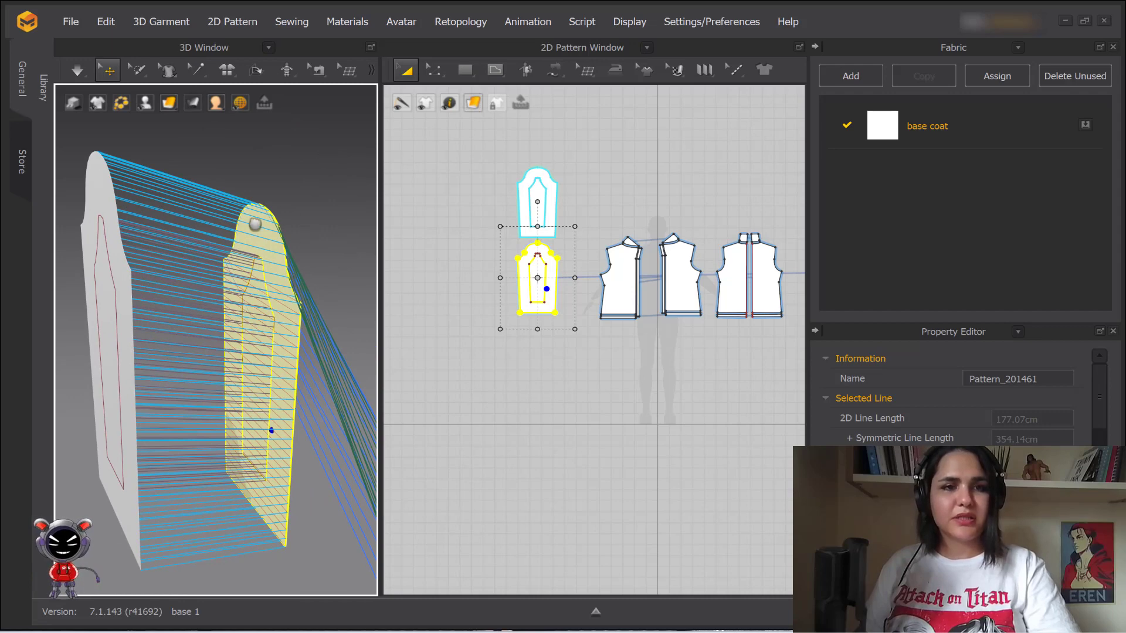
left_click_drag(115, 299, 122, 342)
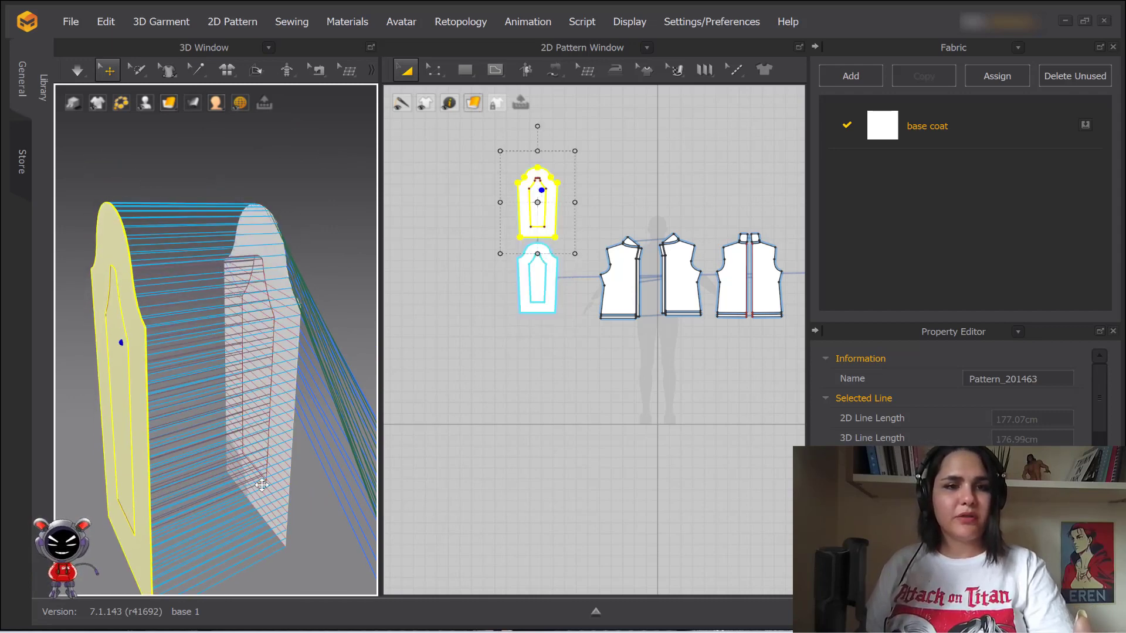
scroll(246, 282, "down", 6)
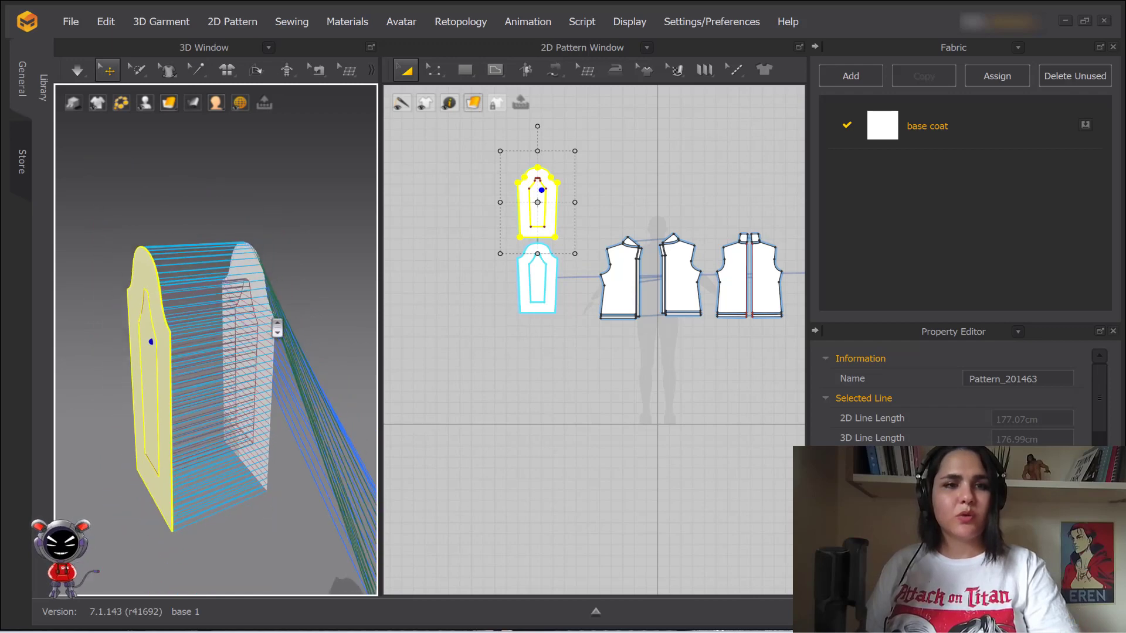
Undo the sleeve moves and 3D arrangement resets to put both sleeve layers back on the avatar's arm
key("ctrl+z")
key("ctrl+z")
key("ctrl+z")
key("ctrl+z")
key("ctrl+z")
key("ctrl+z")
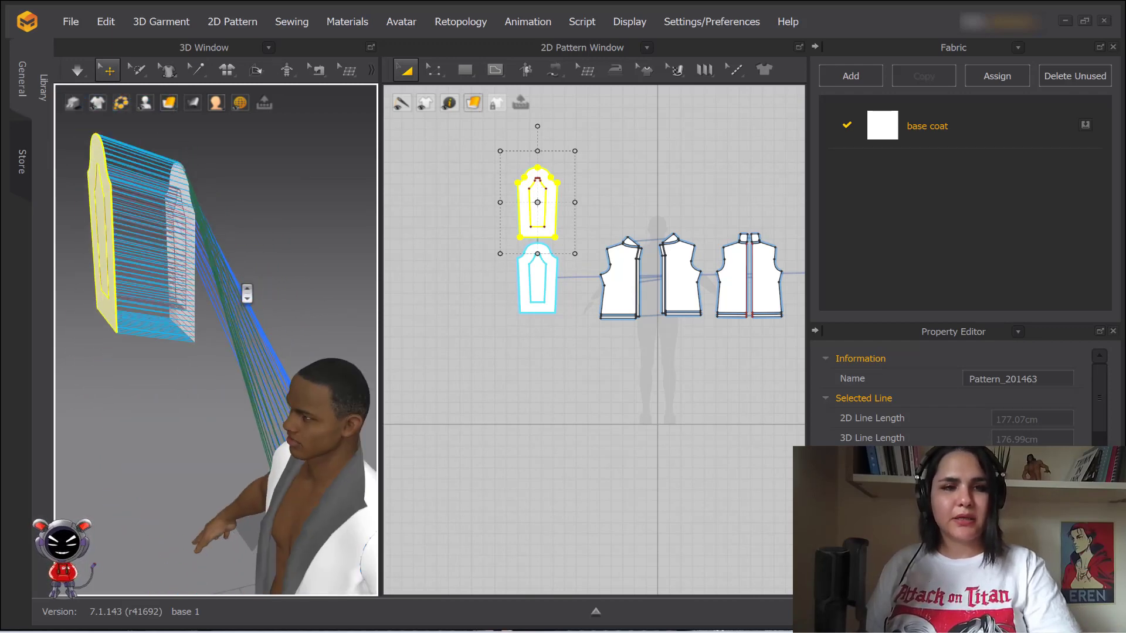
key("ctrl+z")
key("ctrl+z")
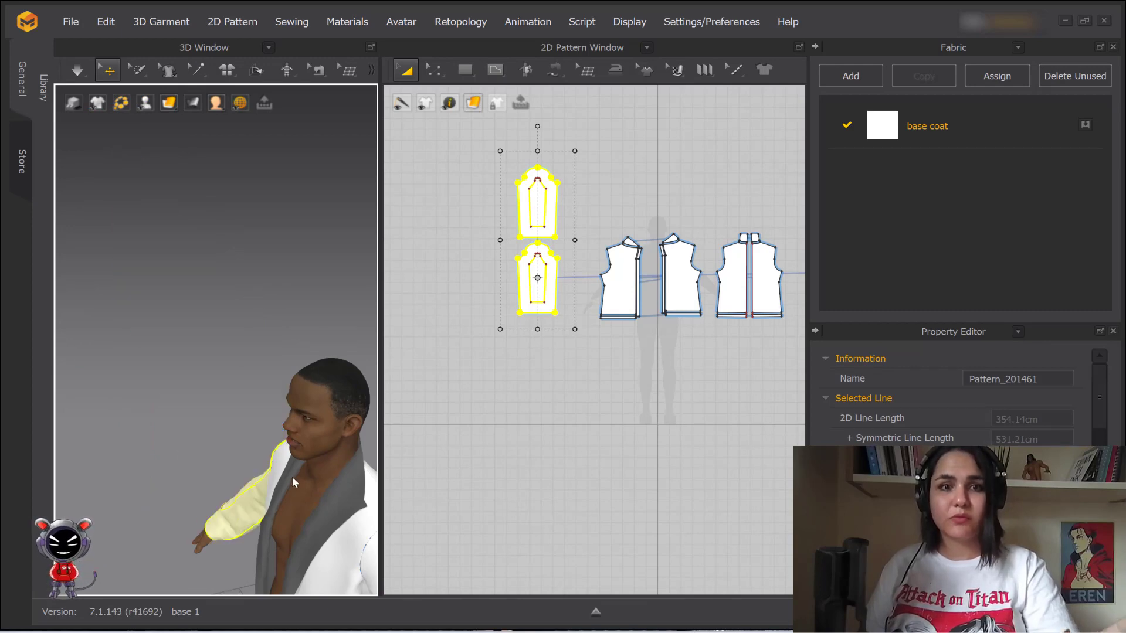
middle_click_drag(294, 483, 277, 399)
right_click_drag(276, 399, 305, 383)
scroll(286, 333, "up", 3)
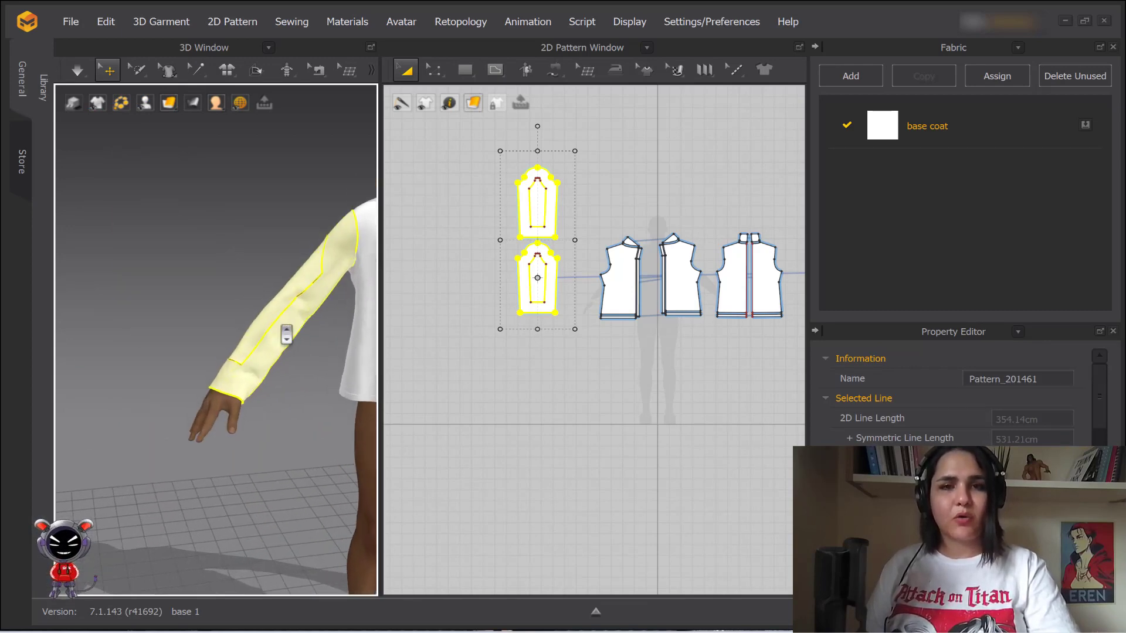
middle_click_drag(284, 335, 189, 430)
scroll(274, 372, "up", 2)
middle_click_drag(274, 371, 247, 279)
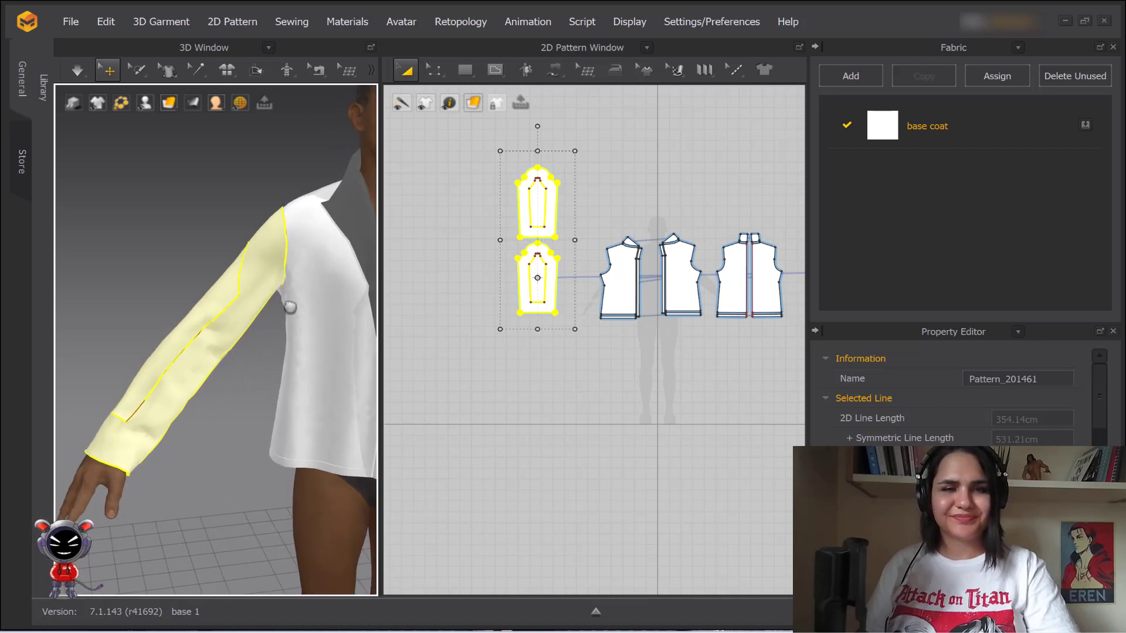
Set the additional rendering thickness of the over-clone sleeve to 5 mm
left_click(455, 211)
scroll(539, 232, "up", 5)
middle_click_drag(539, 232, 397, 99)
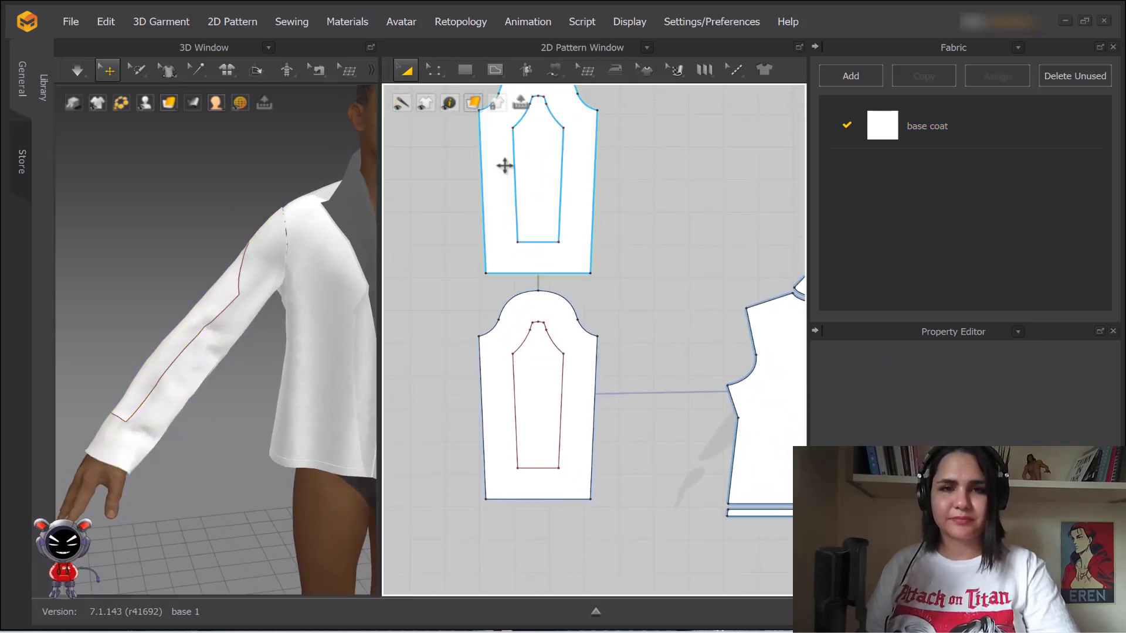
left_click(533, 167)
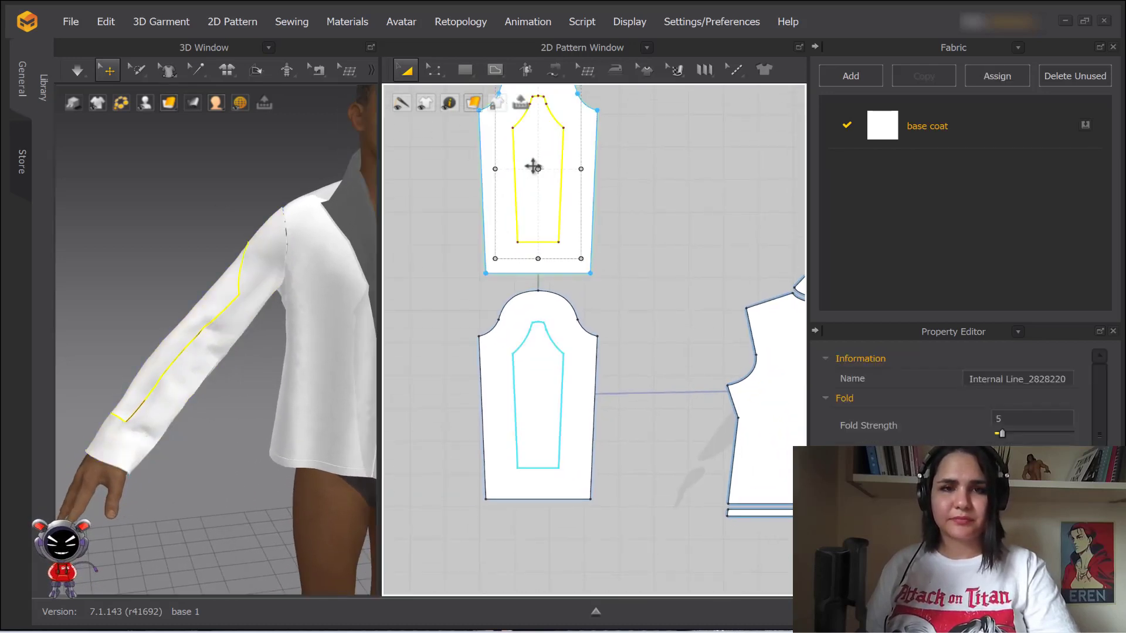
left_click(493, 254)
scroll(961, 399, "down", 5)
scroll(941, 434, "down", 4)
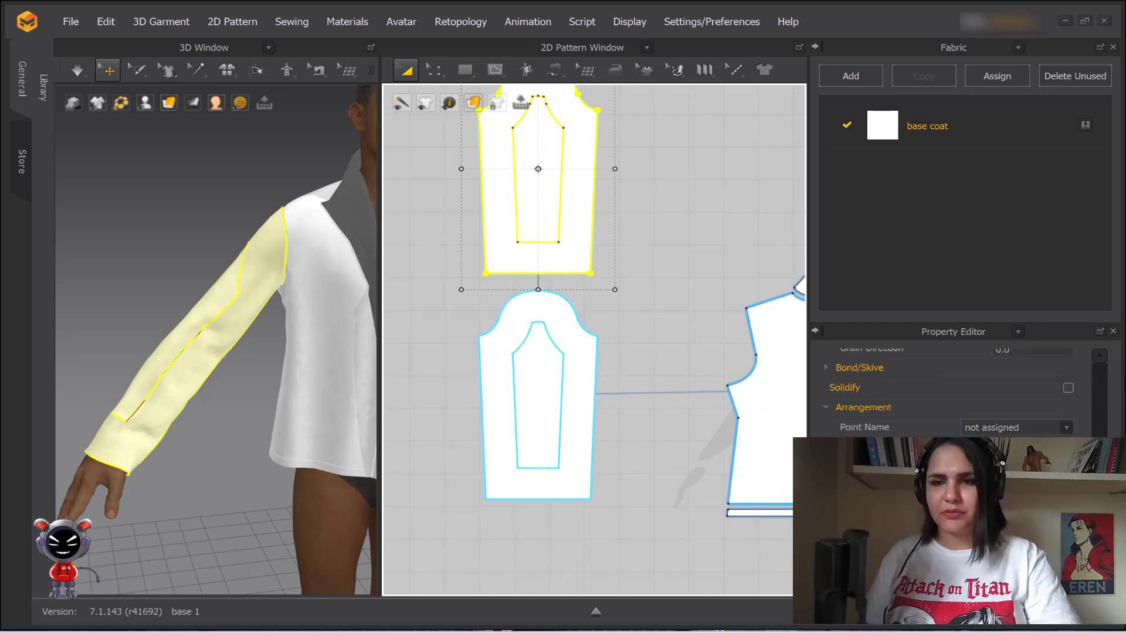
scroll(939, 441, "up", 5)
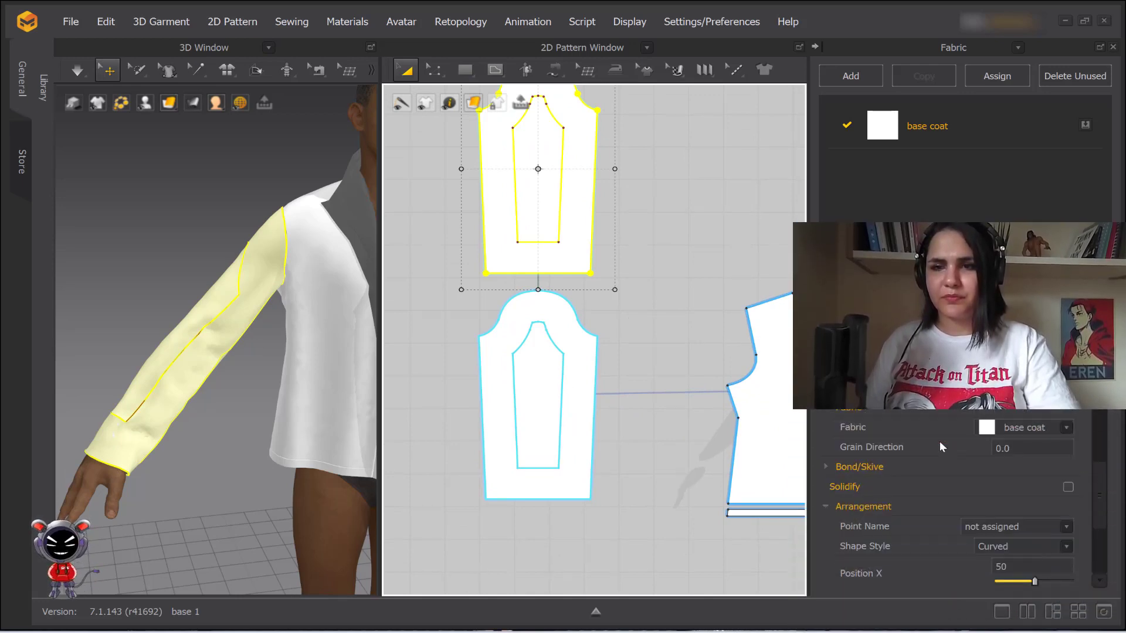
left_click(201, 373)
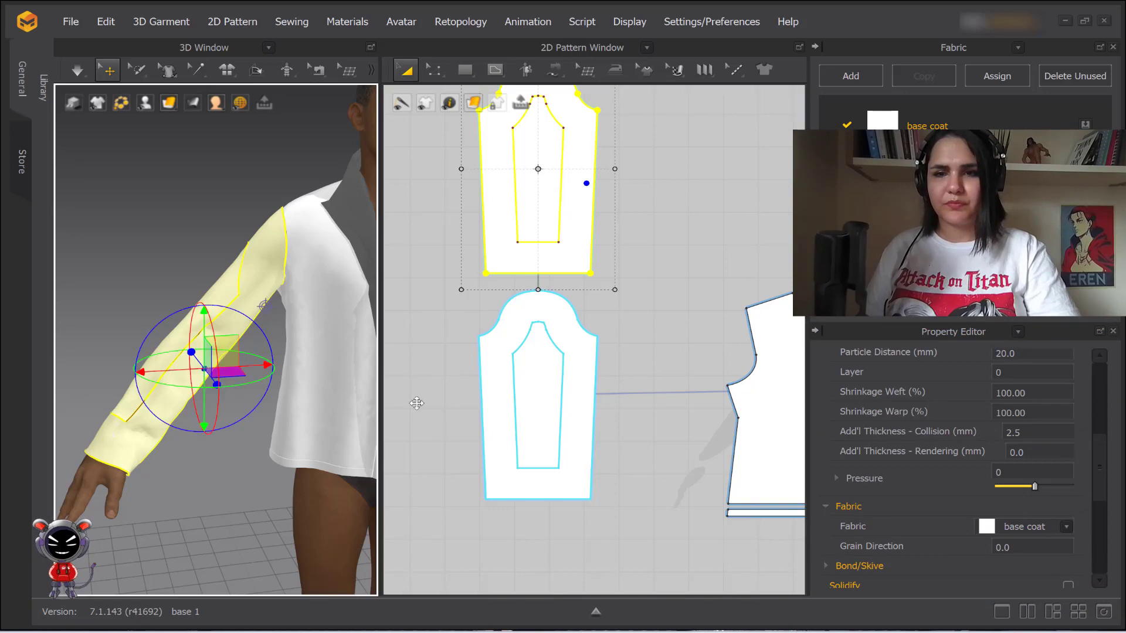
left_click(1020, 451)
type("5")
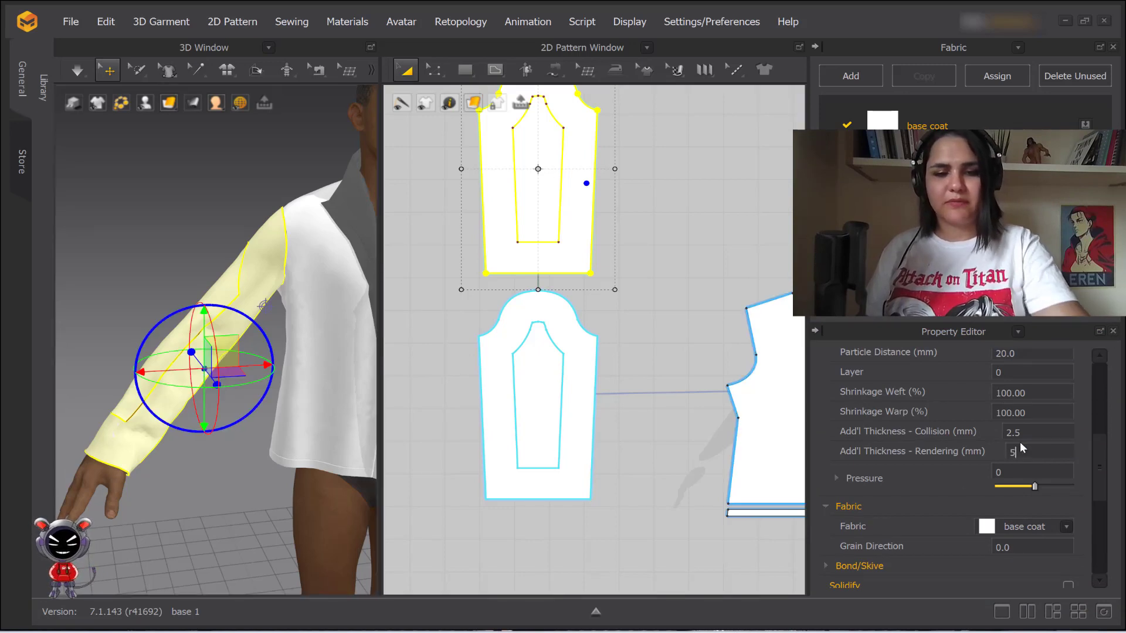
left_click(700, 319)
Set the pressure of the original sleeve pattern to -5
left_click(562, 362)
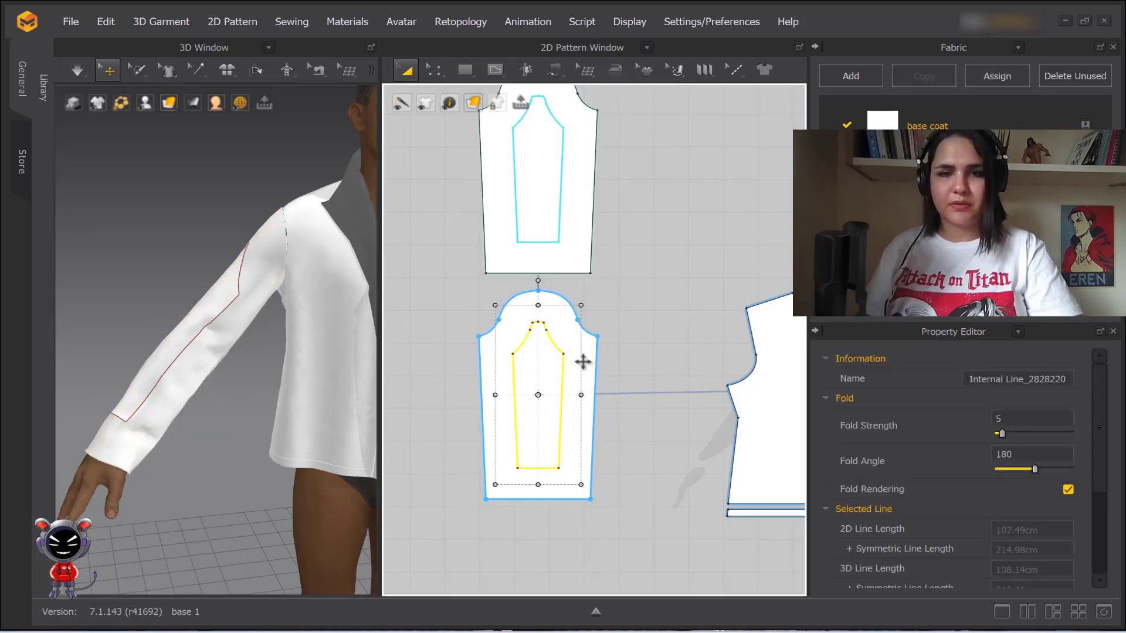
left_click(620, 356)
left_click(581, 352)
left_click(1100, 501)
left_click(1021, 493)
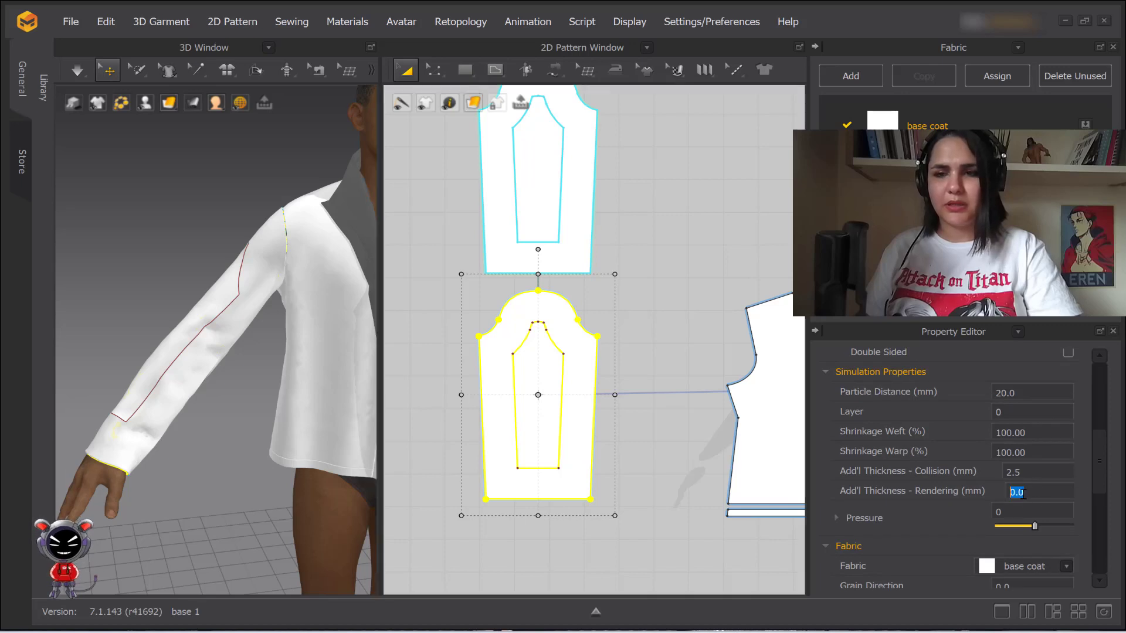
type("-")
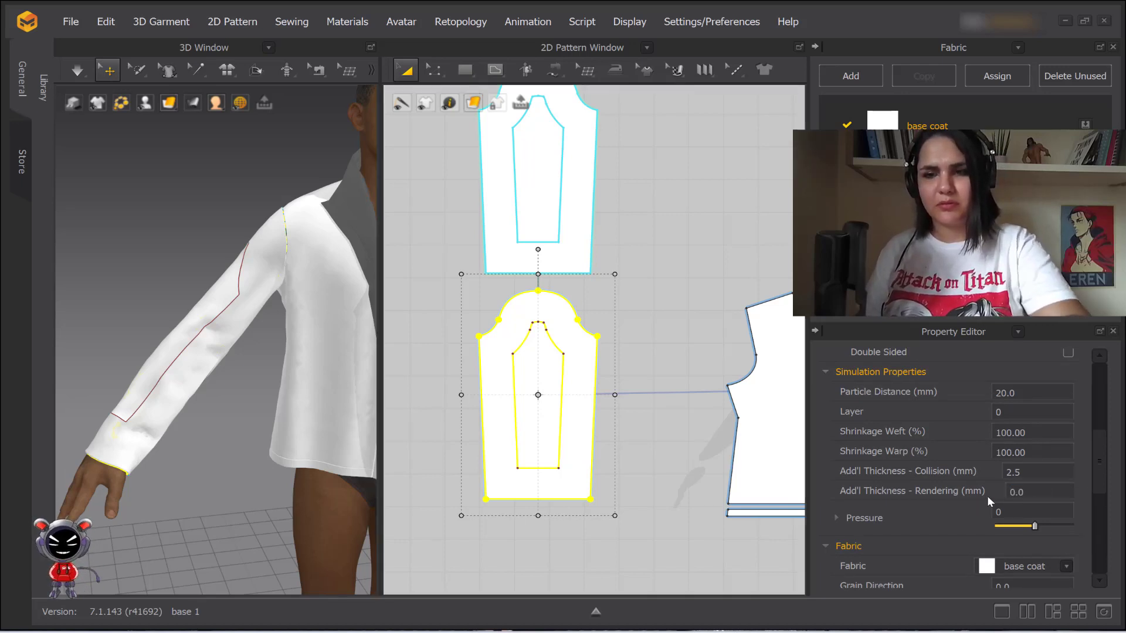
scroll(1002, 497, "down", 3)
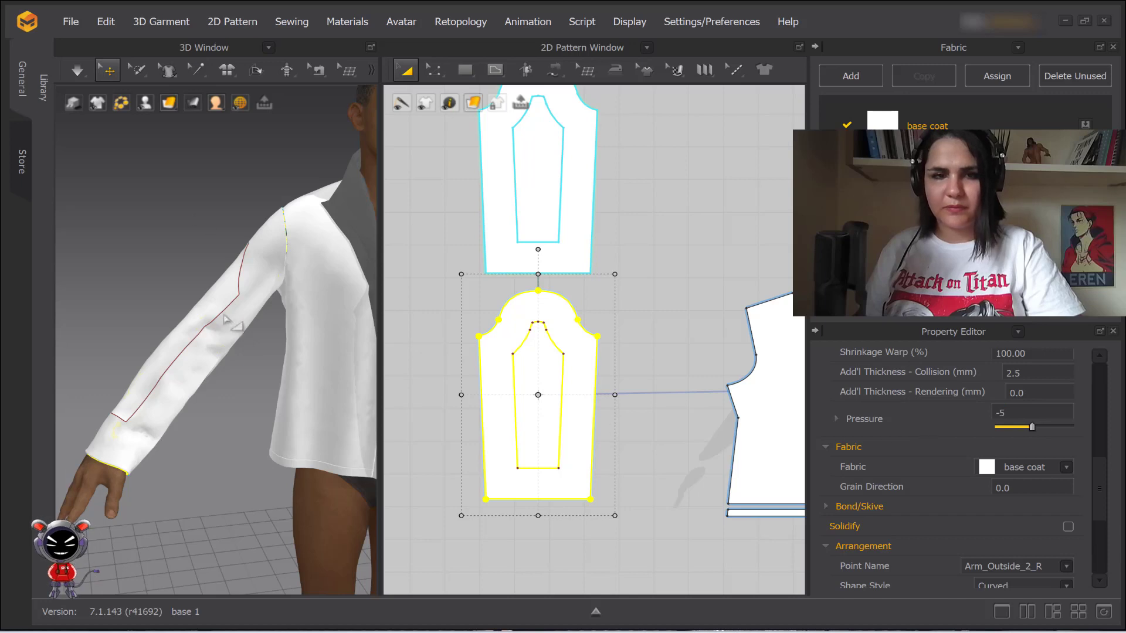
Simulate the two-layer sleeve with its new pressure, stop the simulation, and inspect the sleeve surface on the avatar's arm
left_click(77, 72)
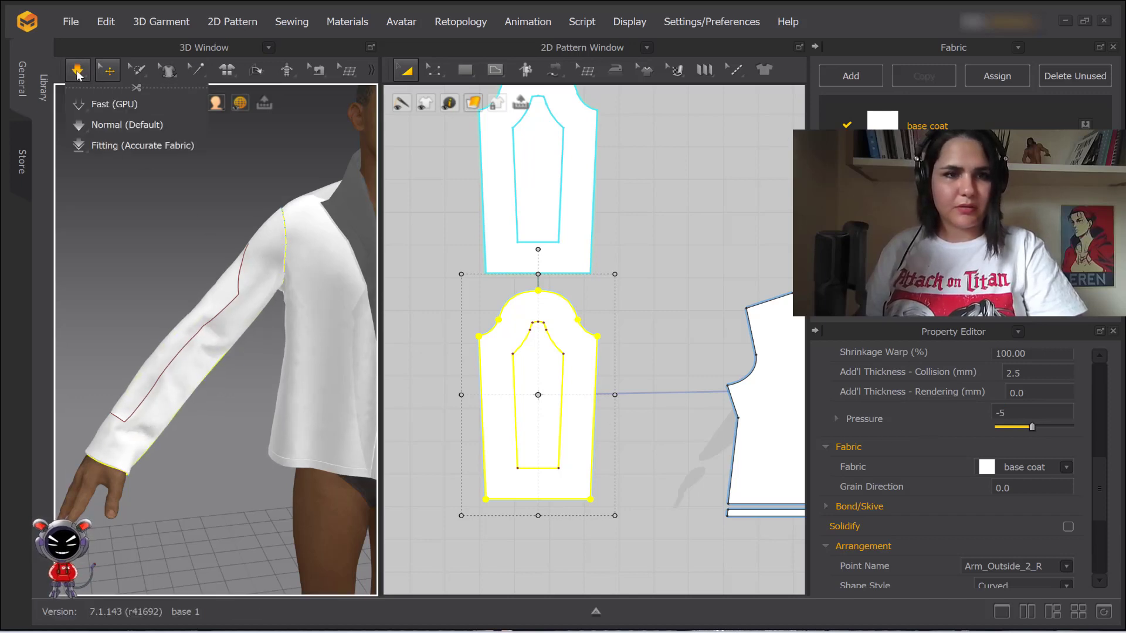
left_click(78, 74)
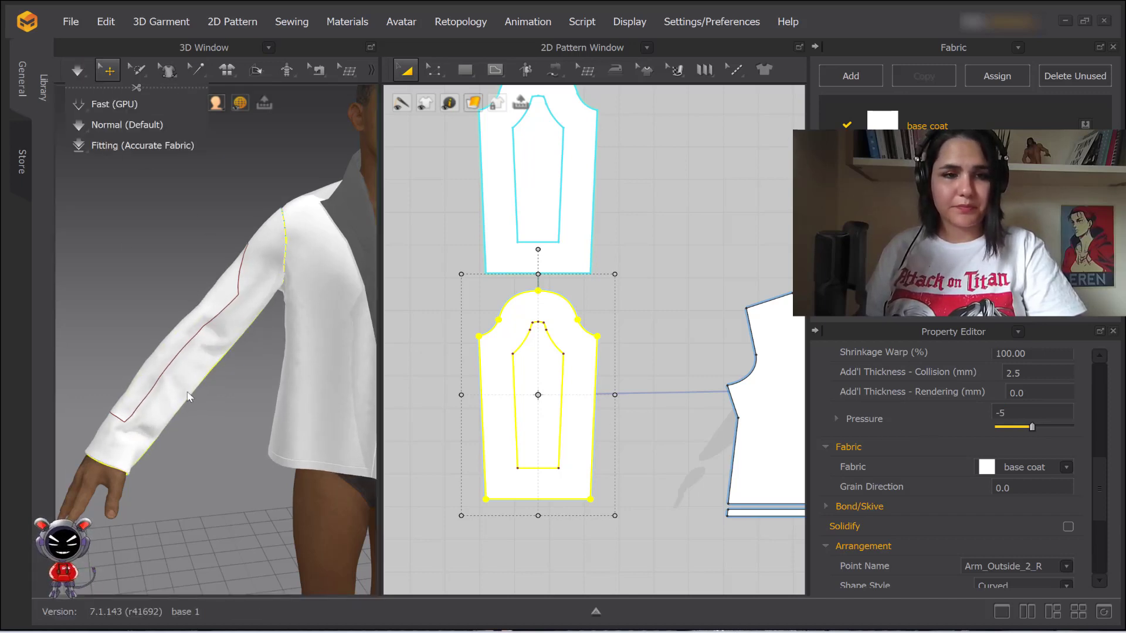
right_click_drag(201, 385, 269, 387)
scroll(196, 364, "up", 3)
left_click(260, 380)
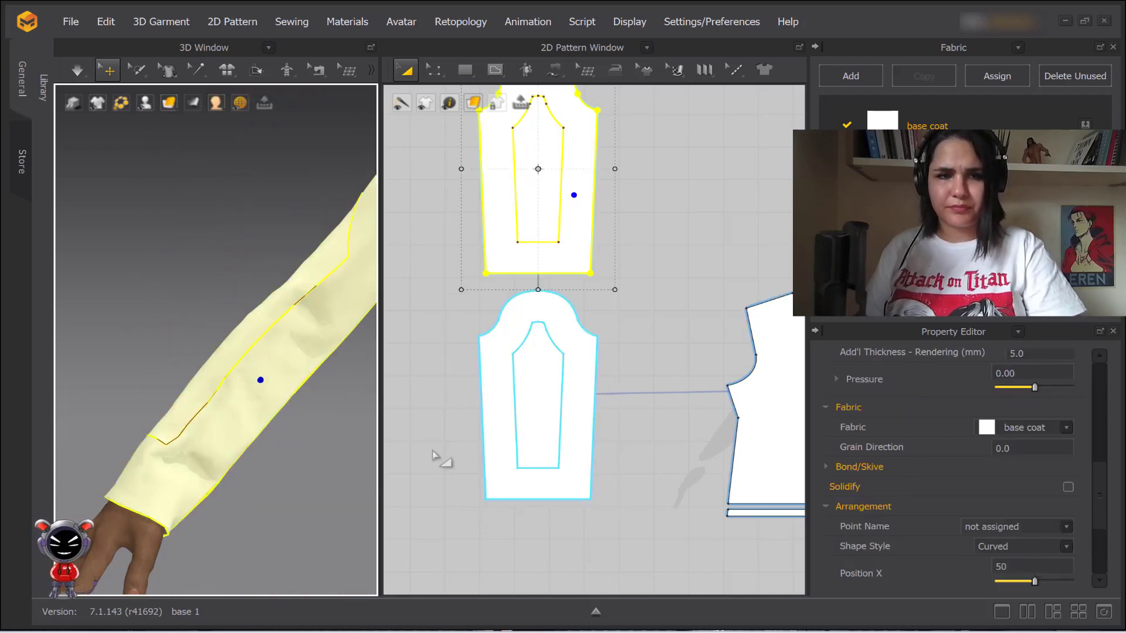
left_click(354, 461)
Draw a new rectangular pattern about 42 cm wide and 47 cm high beside the two sleeve patterns
scroll(635, 379, "down", 7)
scroll(408, 330, "up", 3)
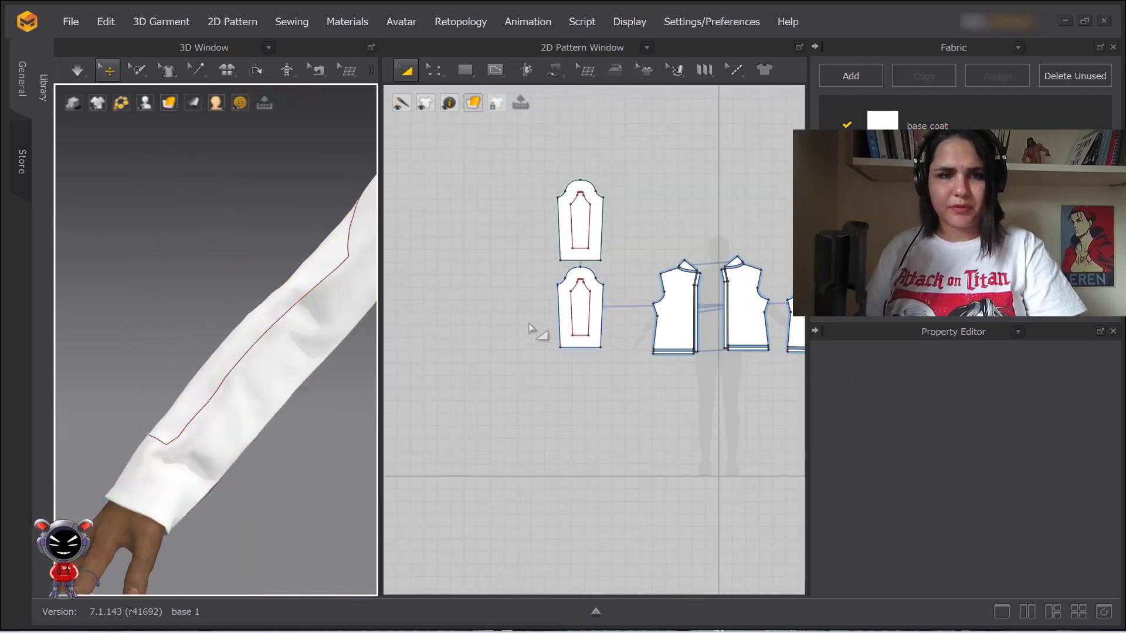
scroll(592, 340, "up", 3)
left_click(465, 70)
left_click(502, 121)
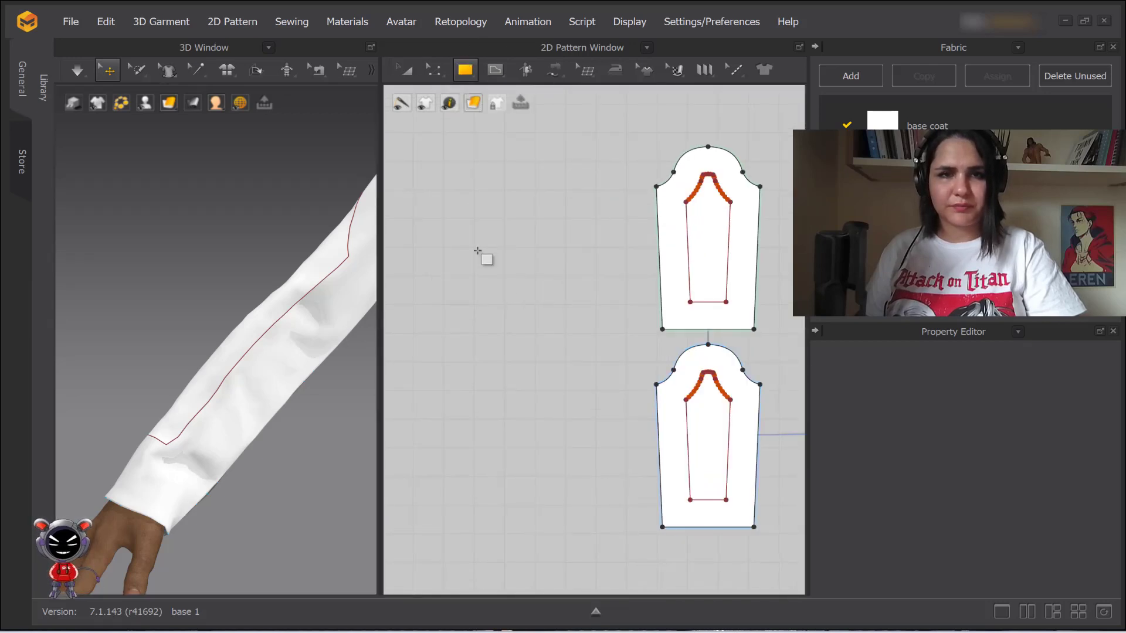
left_click_drag(475, 240, 605, 375)
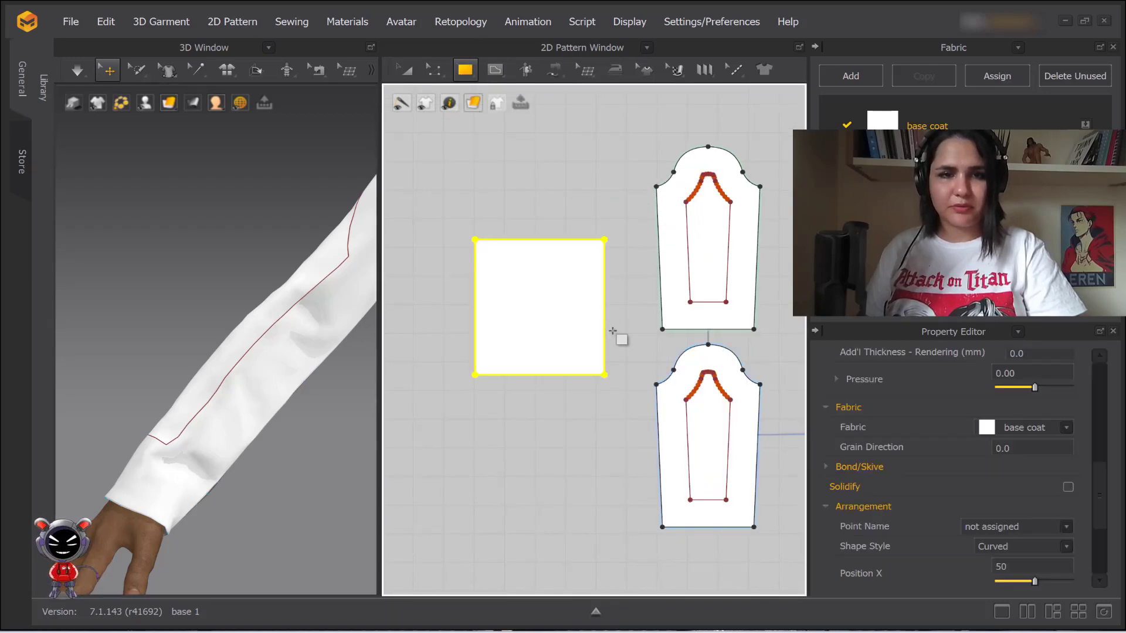
Draw two horizontal internal lines across the rectangle, about 11.5 cm from its upper edge and 16 cm from its lower edge
key("g")
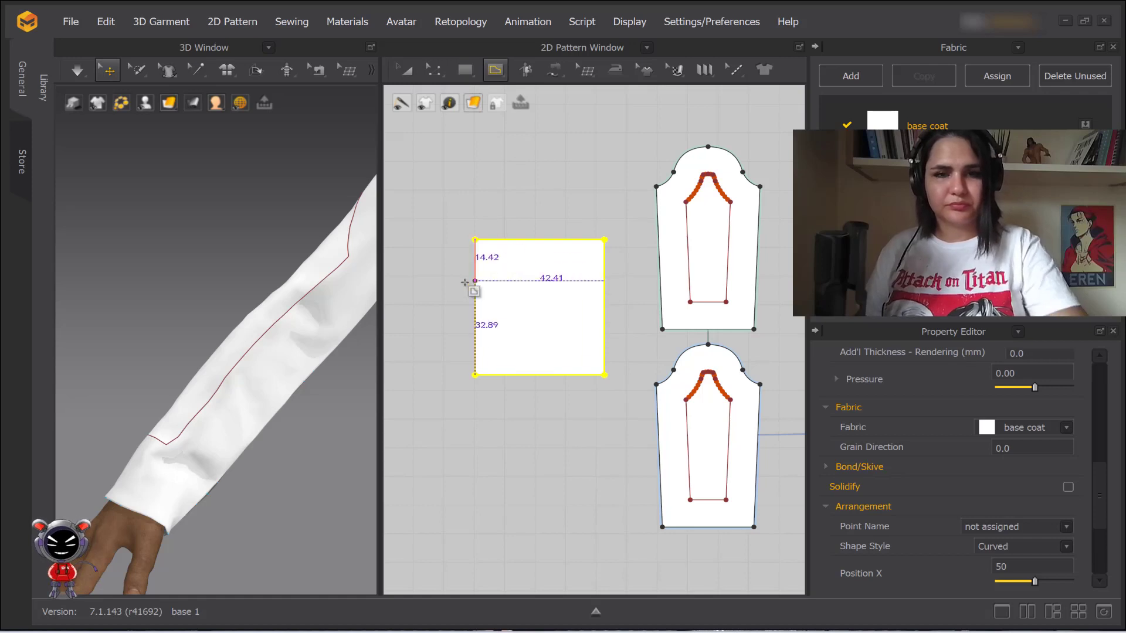
left_click(475, 273)
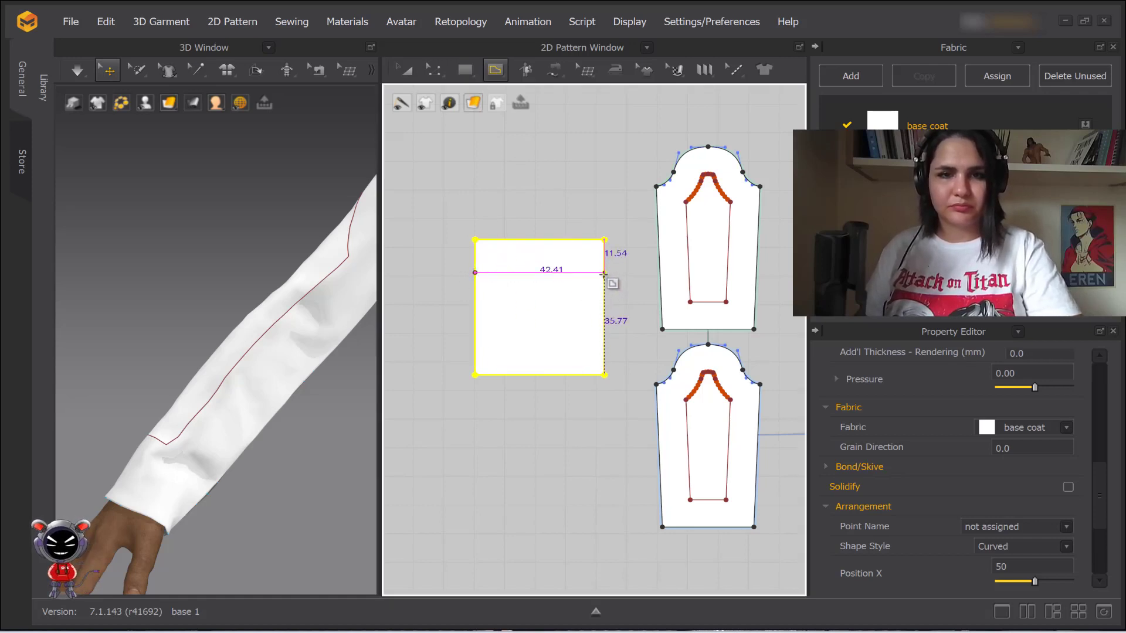
left_click(605, 273)
left_click(475, 329)
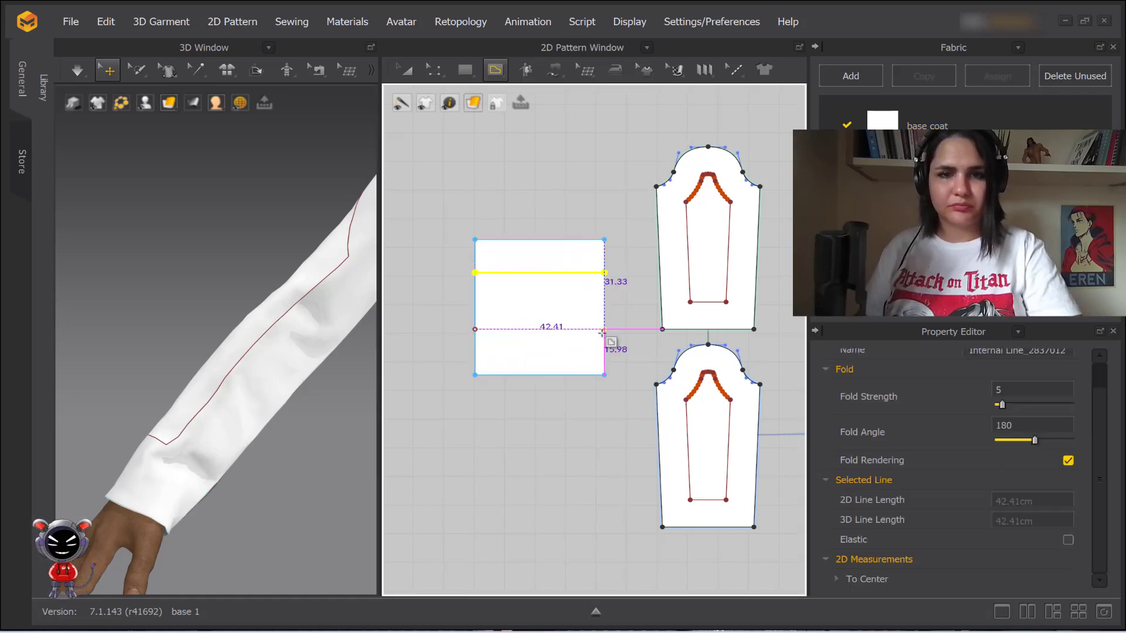
left_click(604, 329)
left_click(406, 70)
Pin the rectangle near its two upper corners in 3D
scroll(411, 234, "down", 5)
scroll(225, 270, "down", 6)
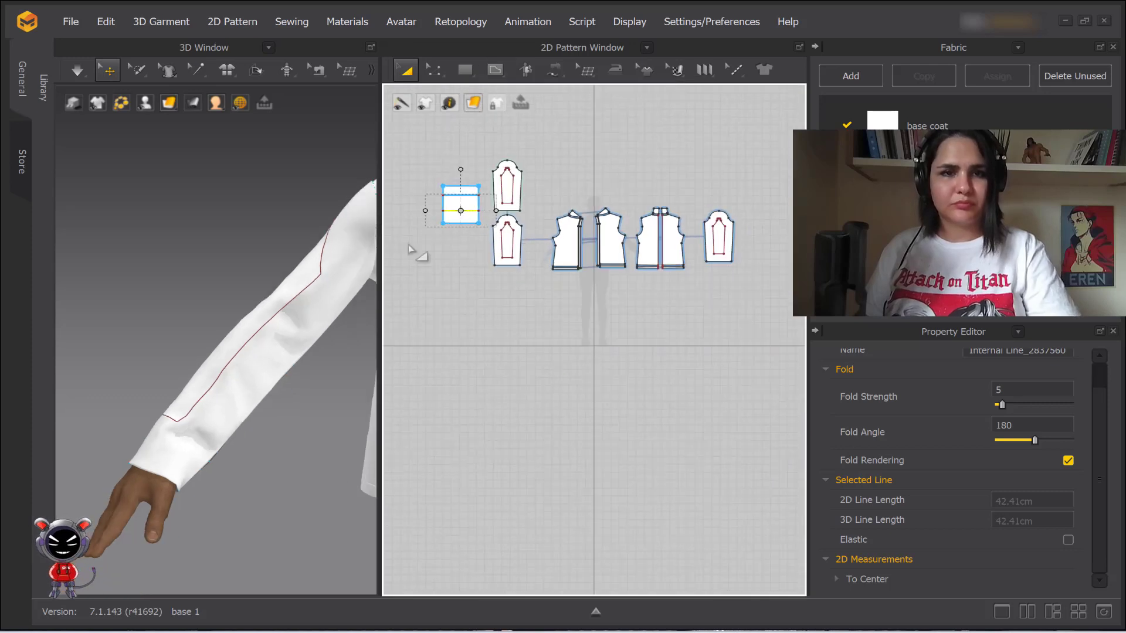
scroll(221, 272, "down", 2)
scroll(223, 297, "up", 8)
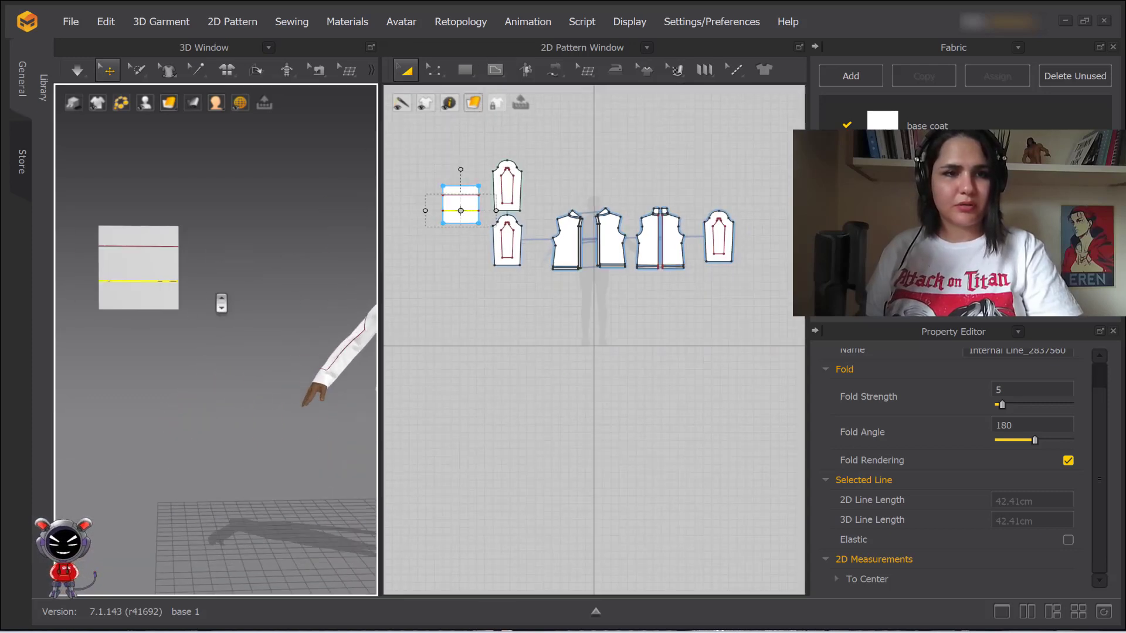
left_click_drag(175, 263, 241, 272)
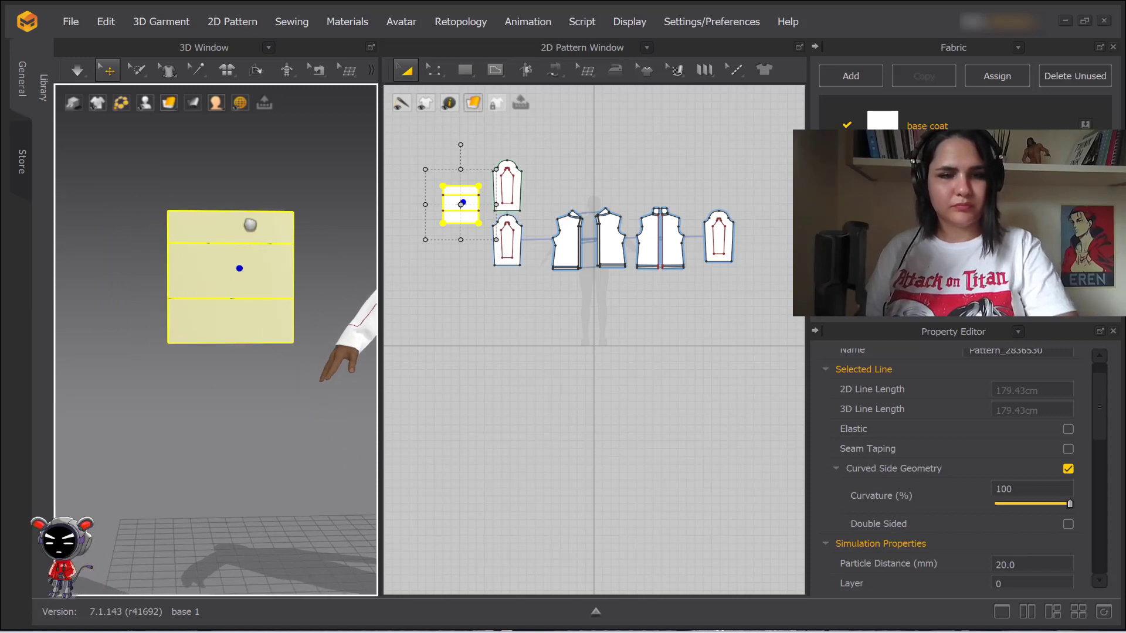
key("w")
left_click(278, 230)
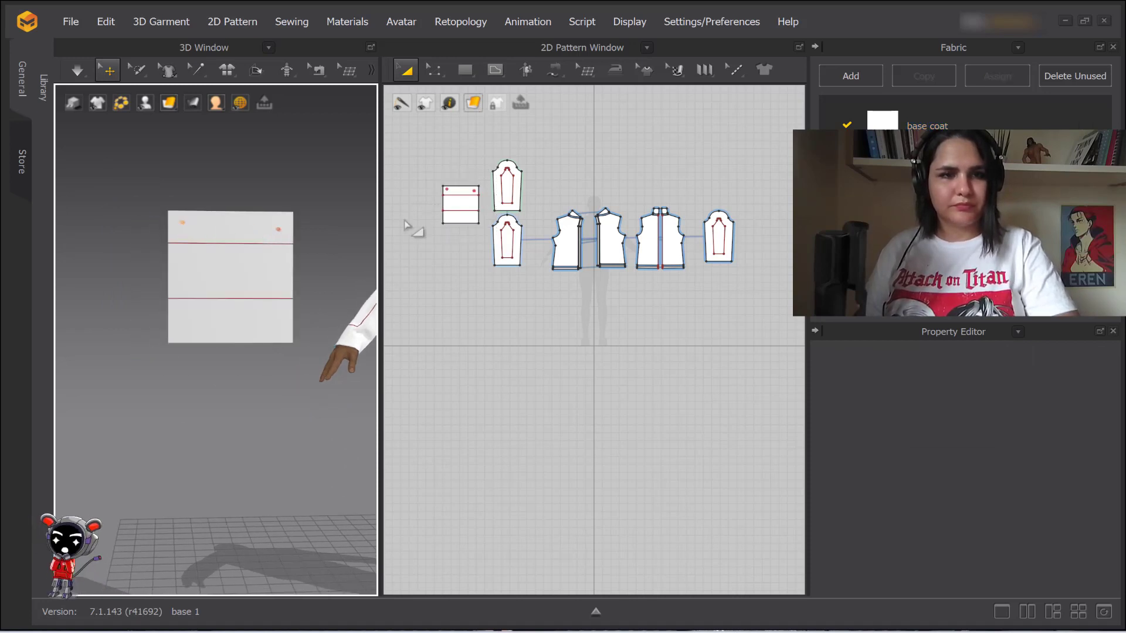
Create a Layer Clone (Under) of the pinned rectangle and place it directly below the original in 2D
left_click(460, 202)
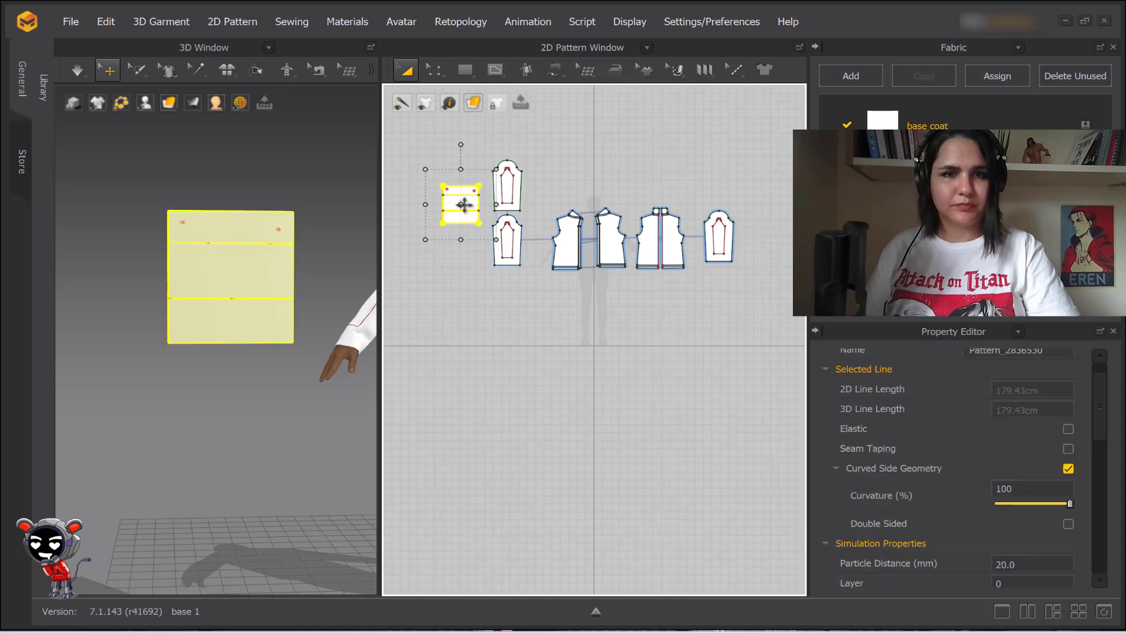
scroll(482, 228, "up", 5)
middle_click_drag(522, 296, 452, 195)
right_click(446, 216)
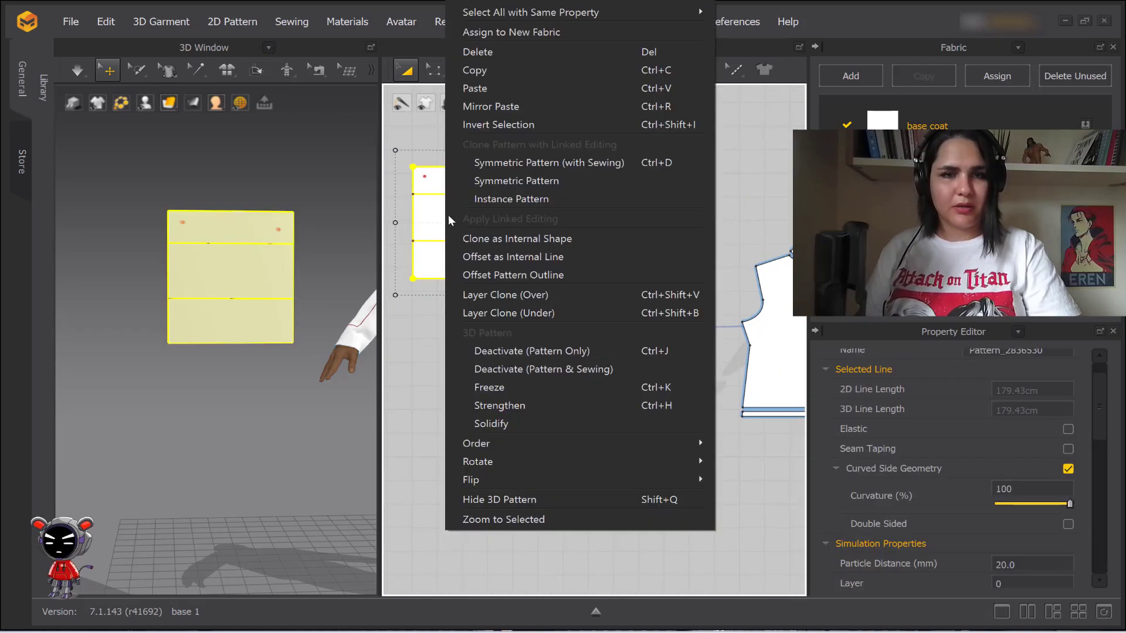
left_click(511, 312)
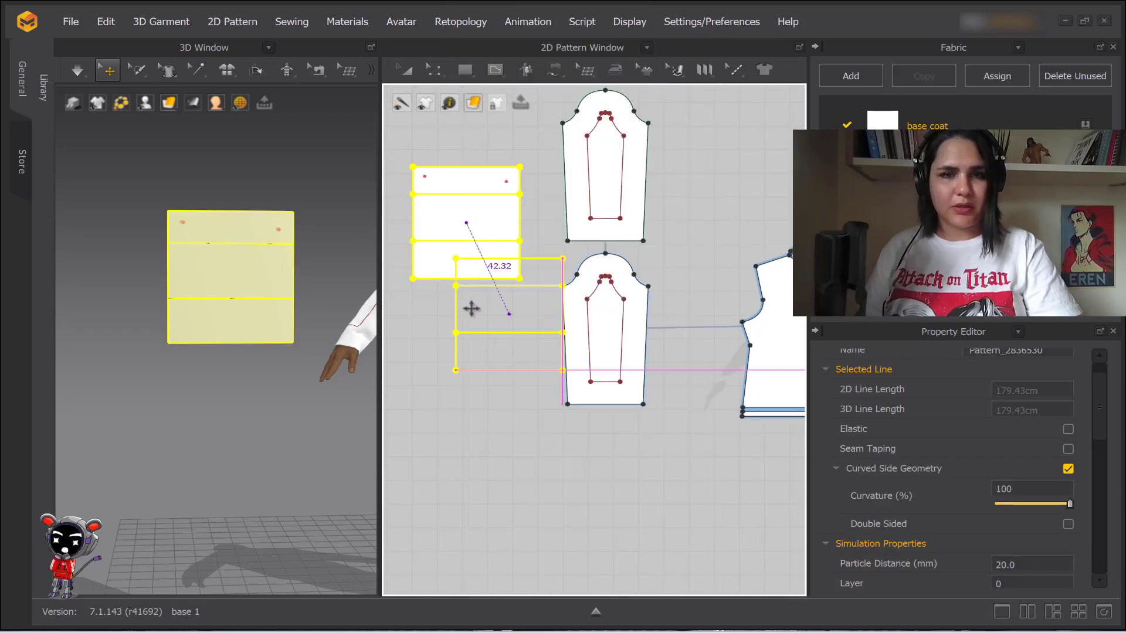
left_click(469, 354)
Simulate the pinned rectangle together with its under-clone and inspect how the two layers hang
mouse_move(279, 318)
right_mouse_down()
mouse_move(413, 331)
mouse_move(257, 312)
right_mouse_up()
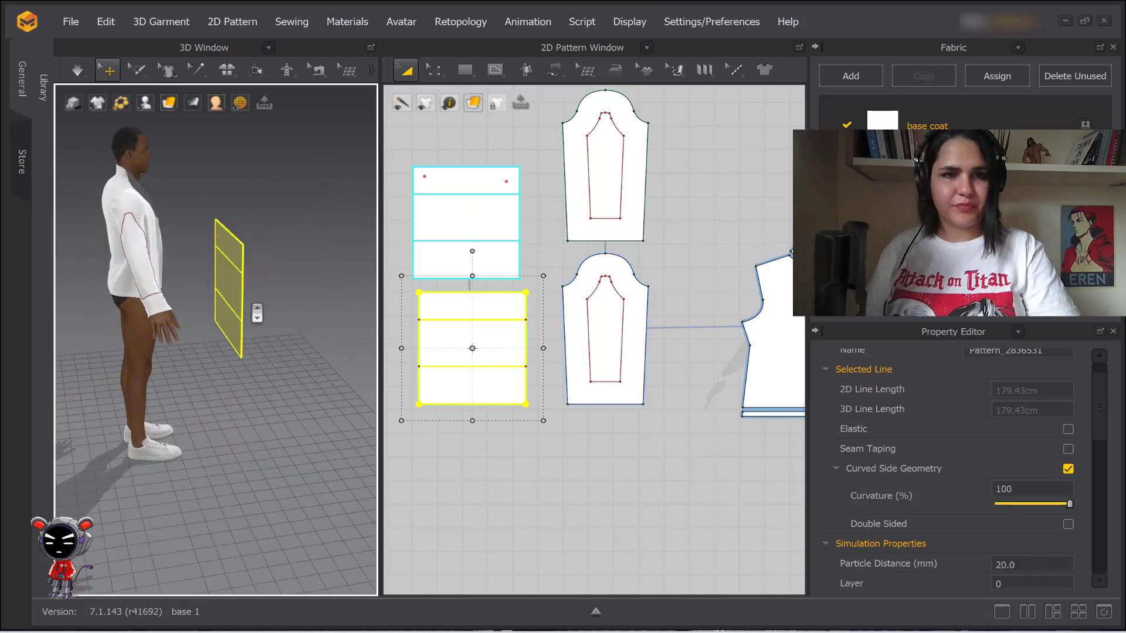
left_click_drag(236, 286, 202, 290)
scroll(232, 295, "up", 3)
mouse_move(254, 292)
right_mouse_down()
mouse_move(231, 291)
mouse_move(244, 246)
mouse_move(245, 264)
mouse_move(232, 224)
right_mouse_up()
scroll(234, 267, "up", 3)
right_click_drag(222, 270, 302, 315)
key("space")
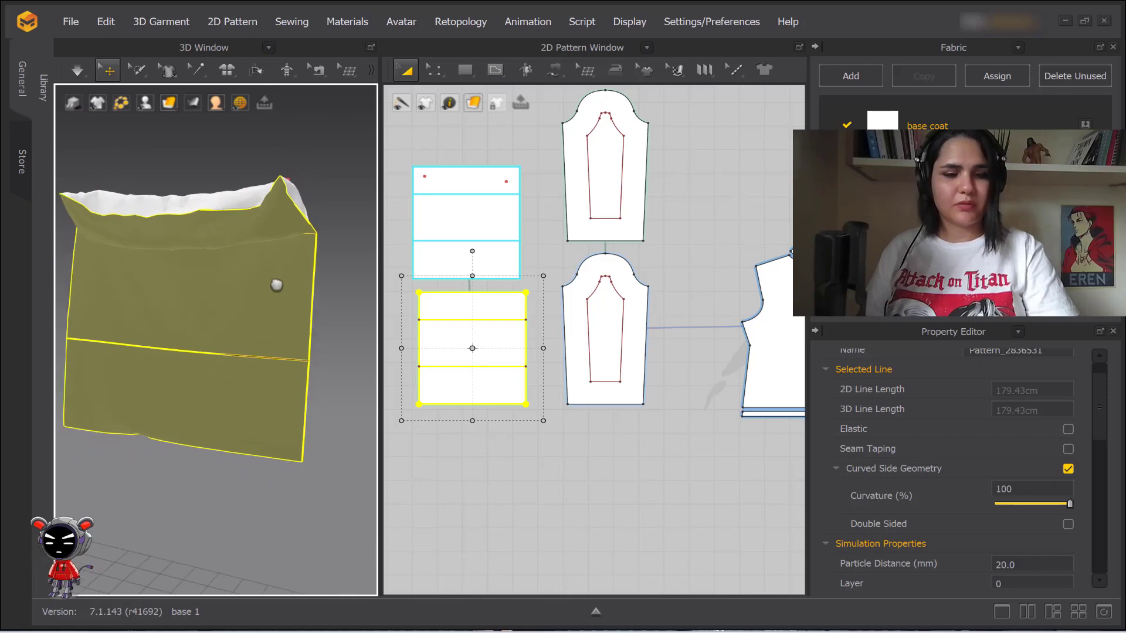
right_click_drag(277, 284, 223, 271)
key("space")
middle_click_drag(224, 271, 174, 258)
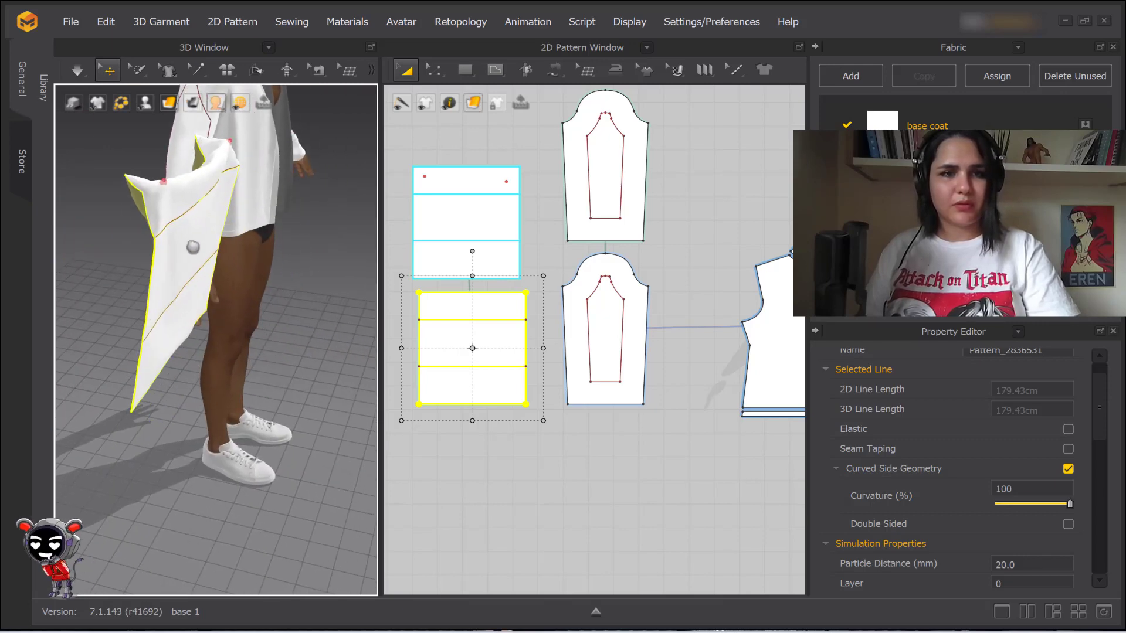
Set the pressure of the original rectangle to 5
left_click(188, 242)
scroll(967, 469, "down", 4)
scroll(966, 467, "down", 5)
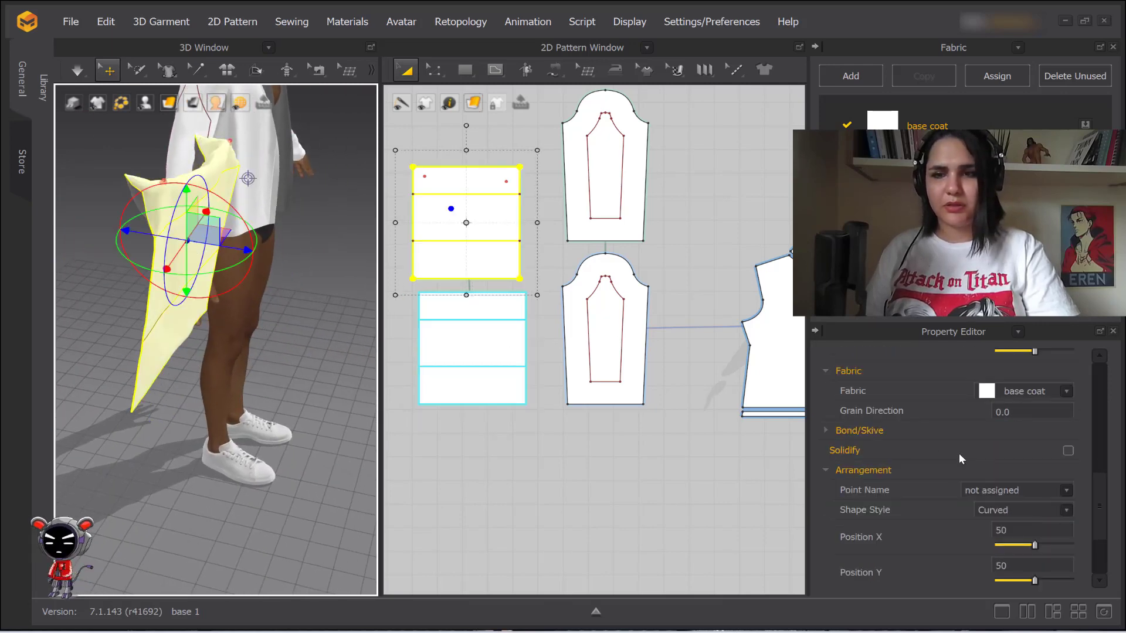
scroll(952, 444, "up", 3)
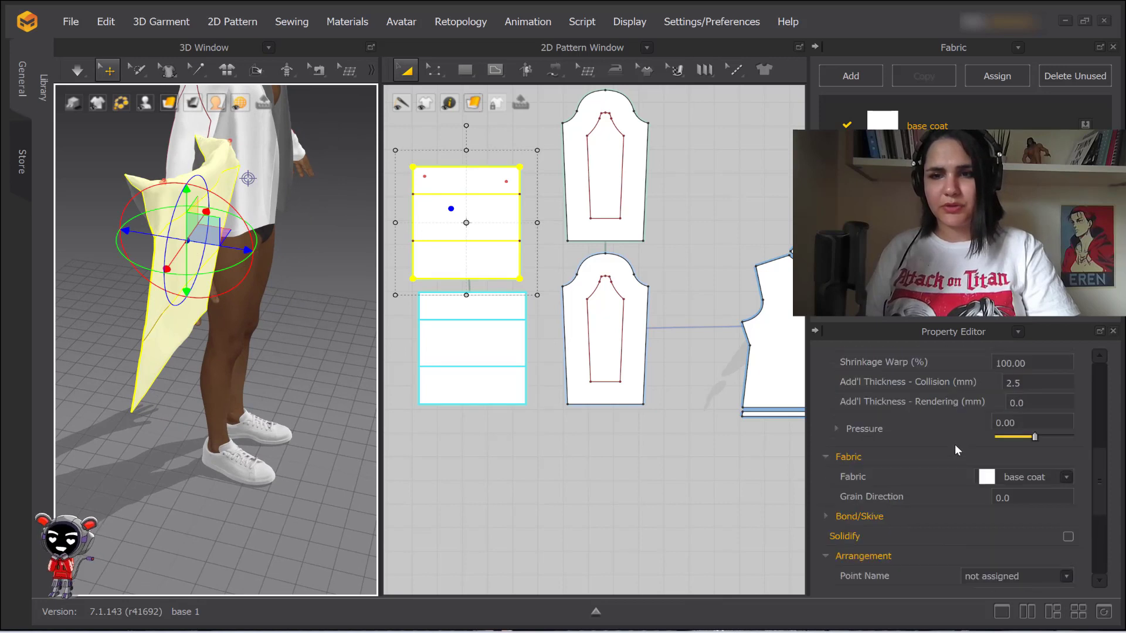
left_click(1032, 420)
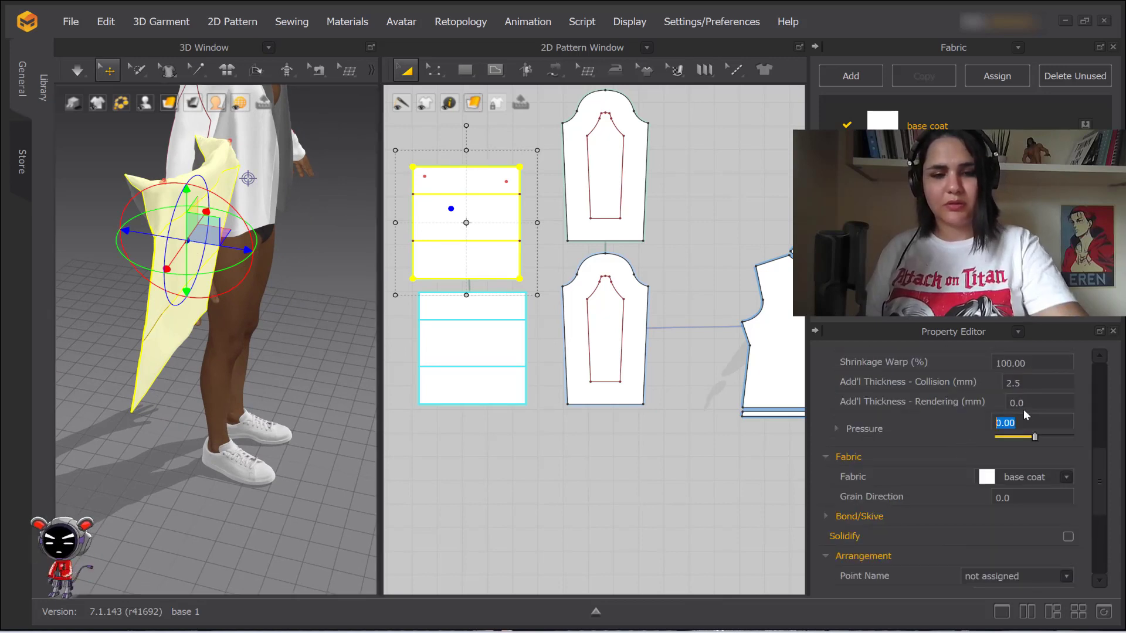
type("5")
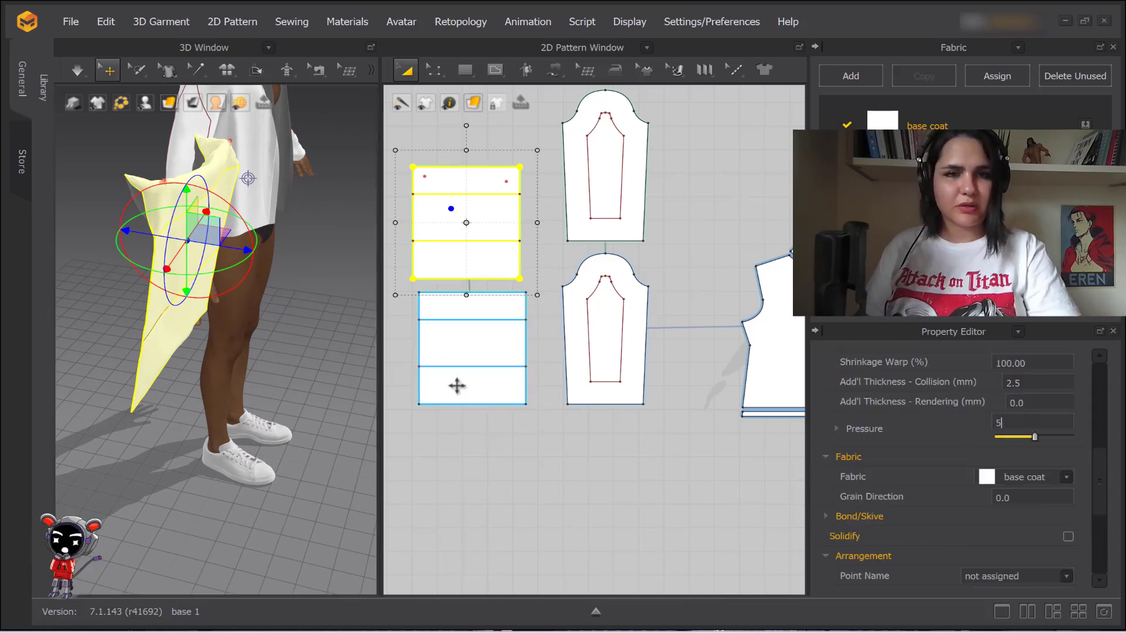
Set the pressure of the under-clone rectangle to -5
left_click(463, 360)
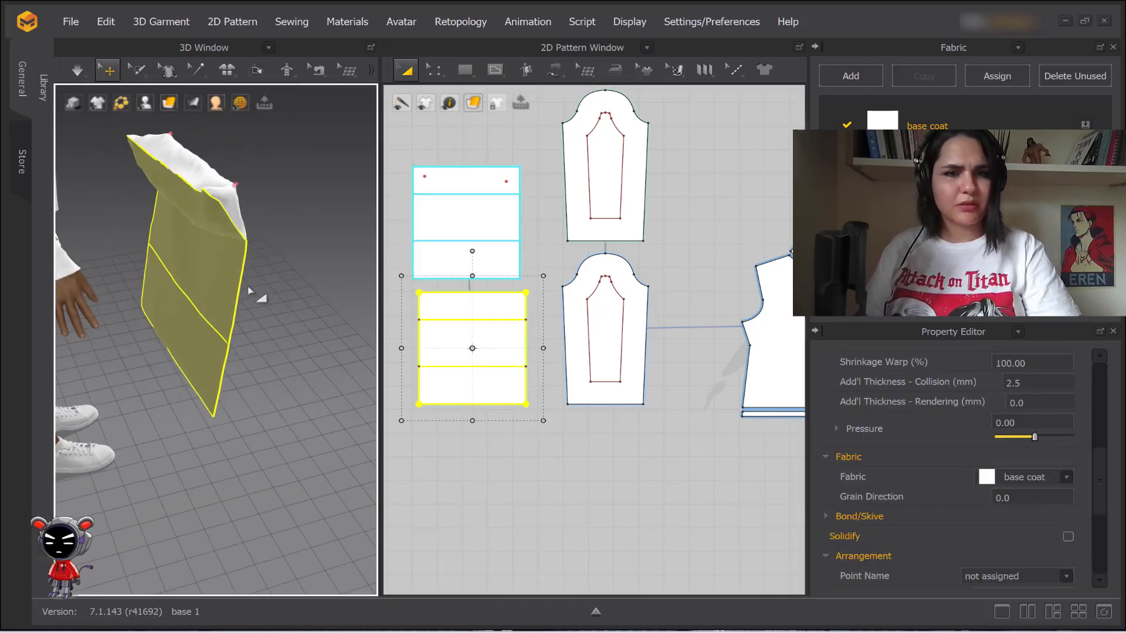
left_click(460, 213)
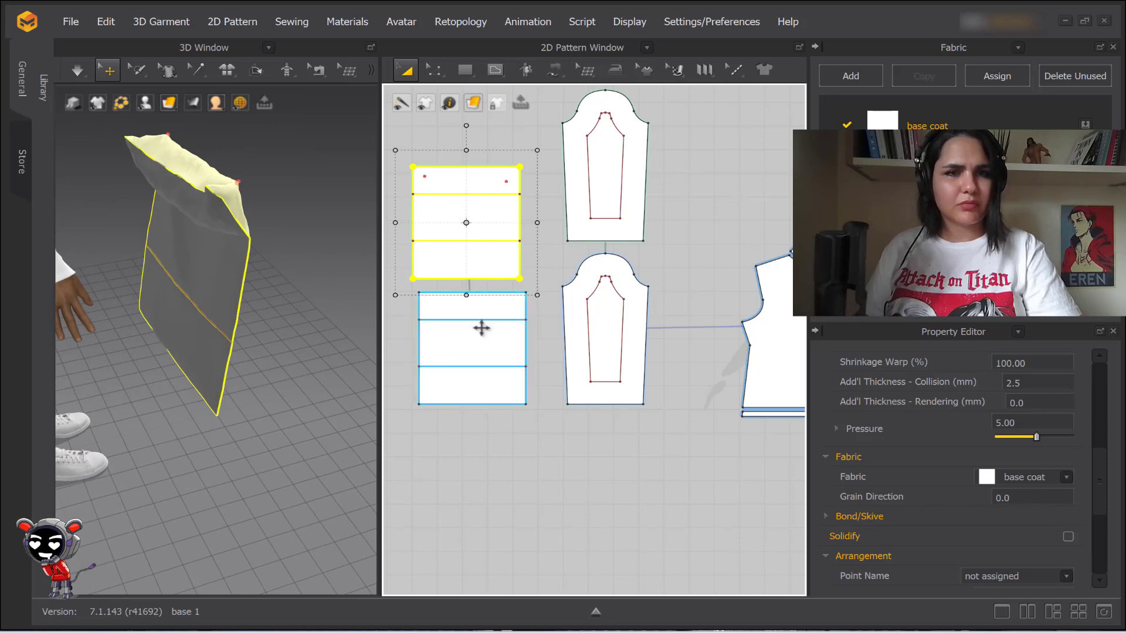
left_click(518, 351)
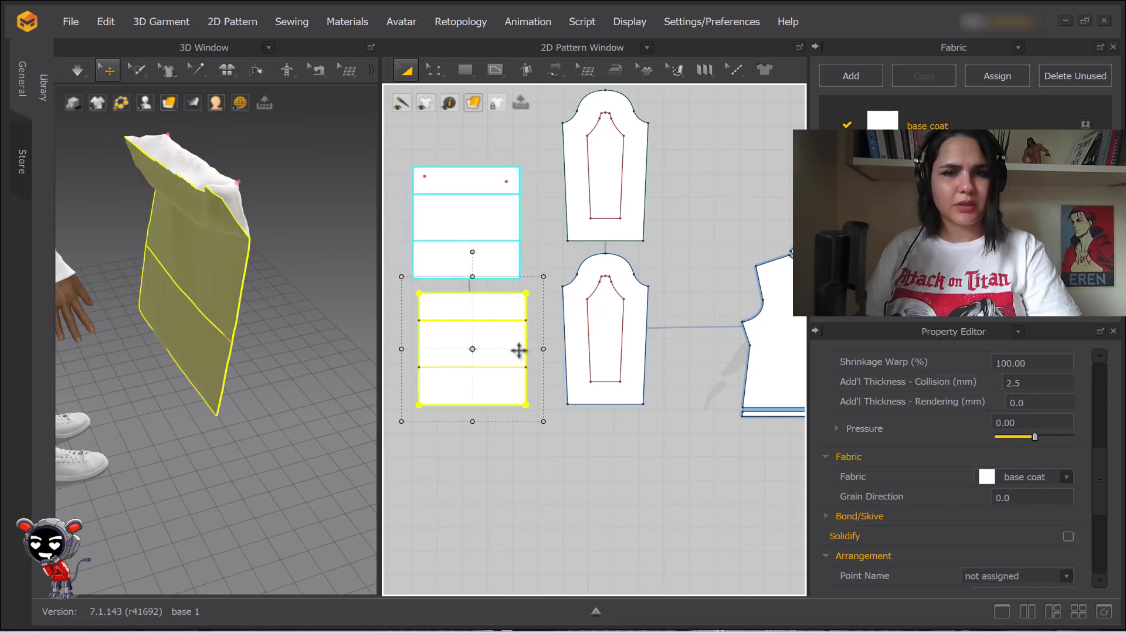
left_click(1023, 423)
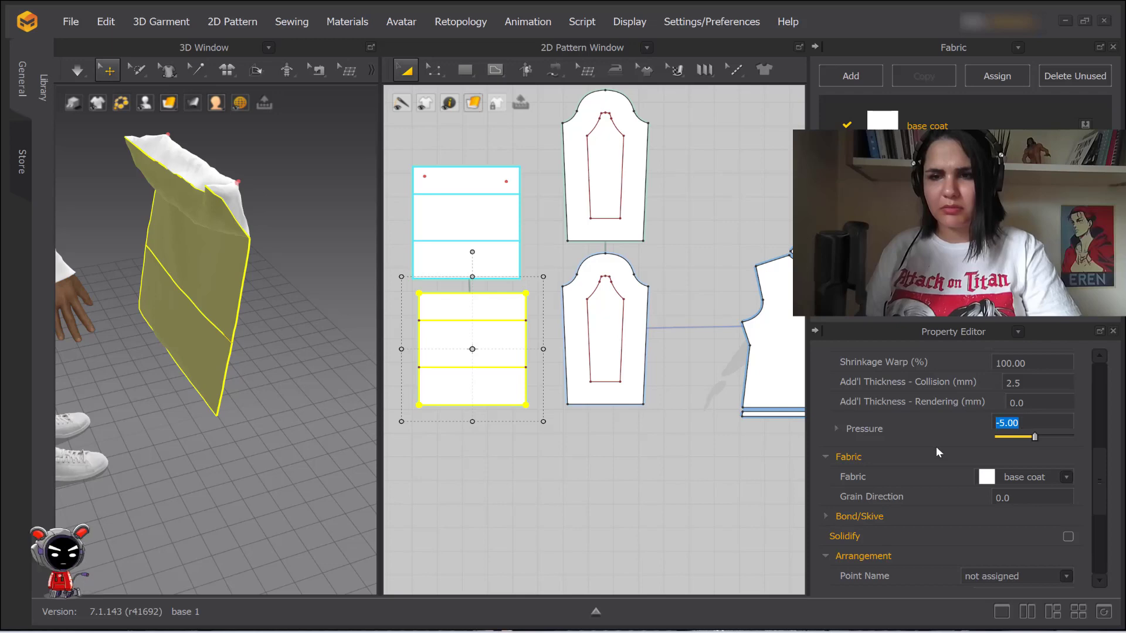
Simulate the two rectangle layers with opposing pressures, examine the shape around the internal lines, and stop the simulation
key("space")
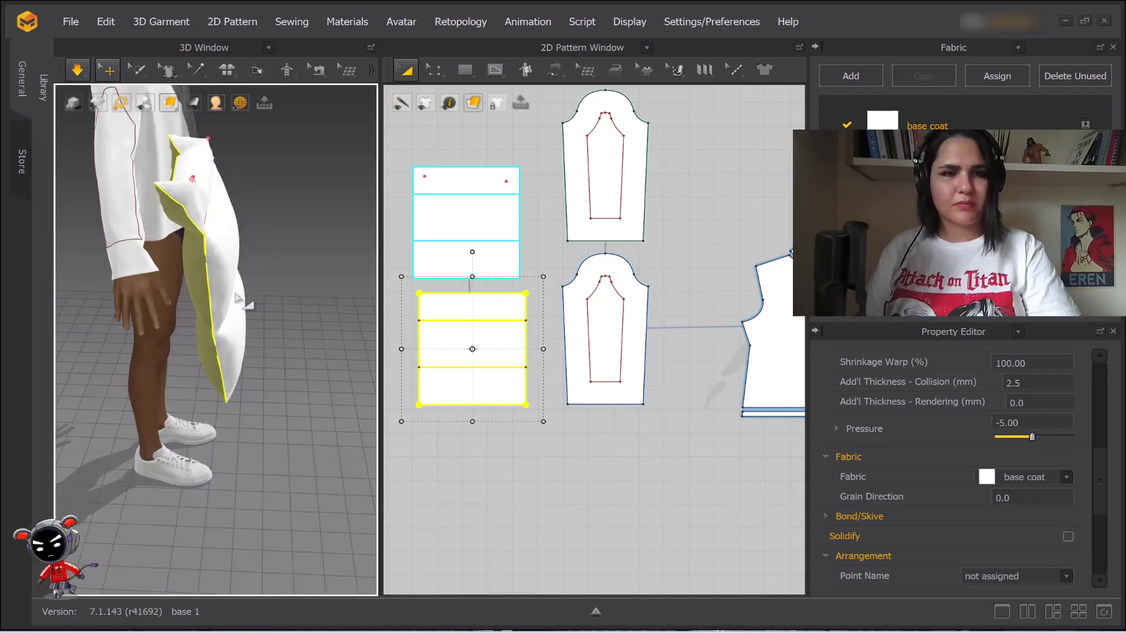
right_click_drag(163, 290, 190, 265)
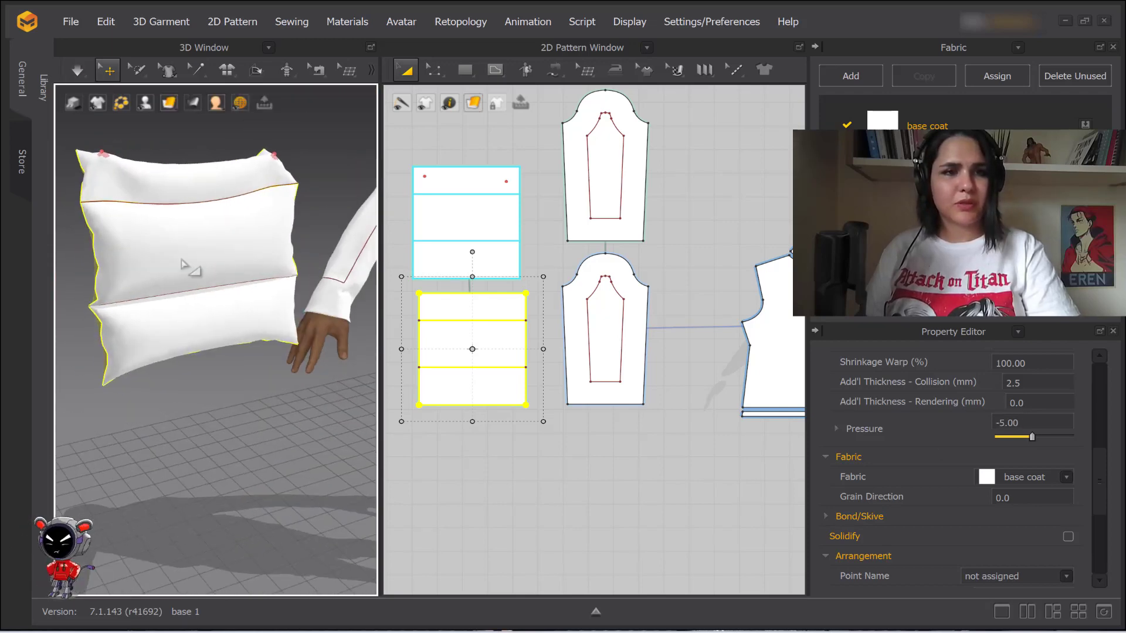
scroll(170, 216, "down", 1)
scroll(170, 215, "down", 2)
middle_click_drag(170, 215, 236, 289)
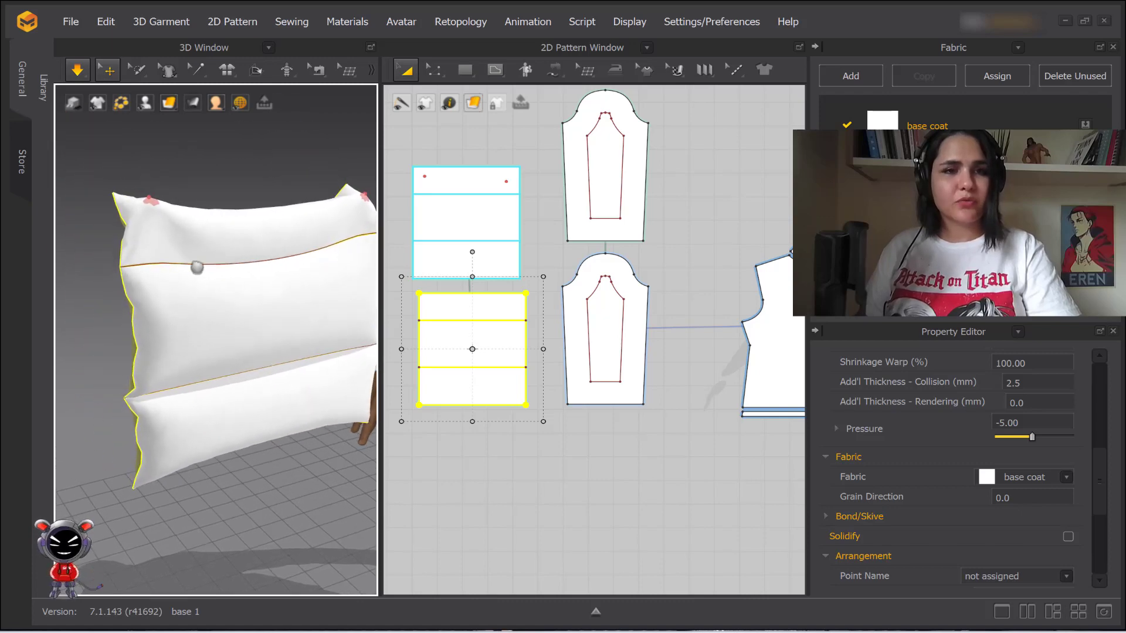
scroll(309, 263, "down", 2)
middle_click_drag(309, 264, 287, 284)
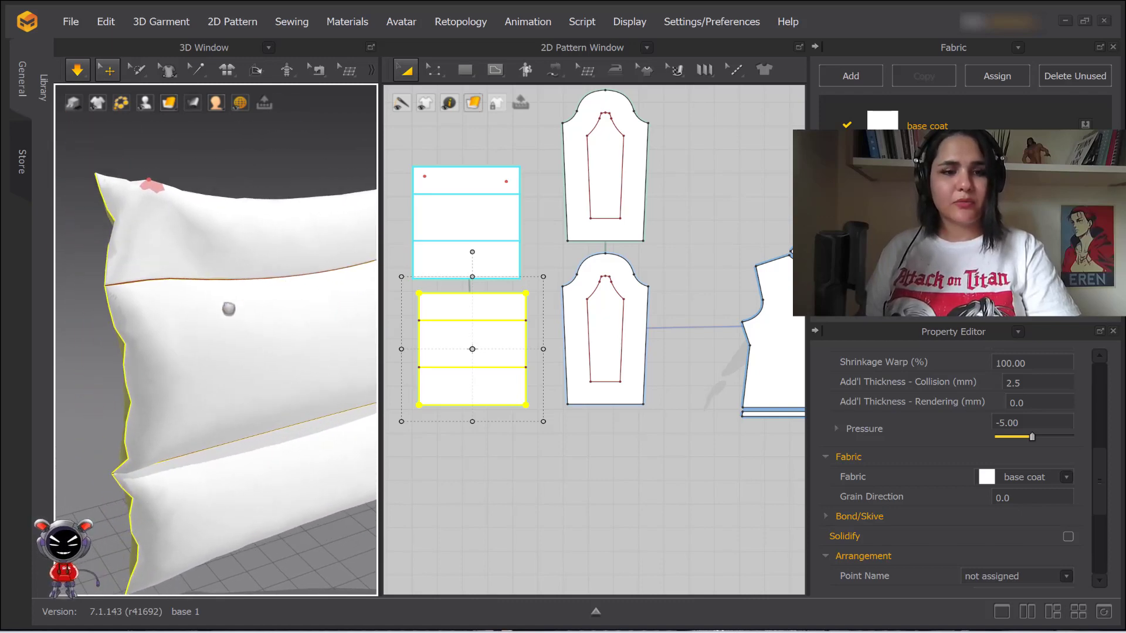
right_click_drag(228, 309, 360, 270)
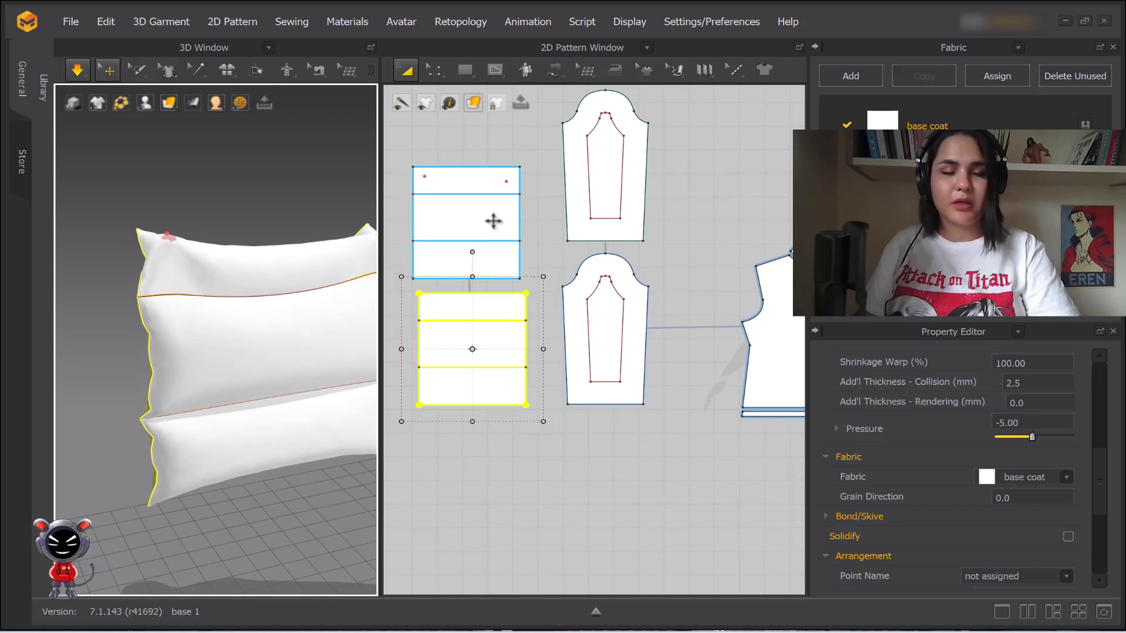
scroll(202, 328, "up", 3)
scroll(201, 322, "down", 3)
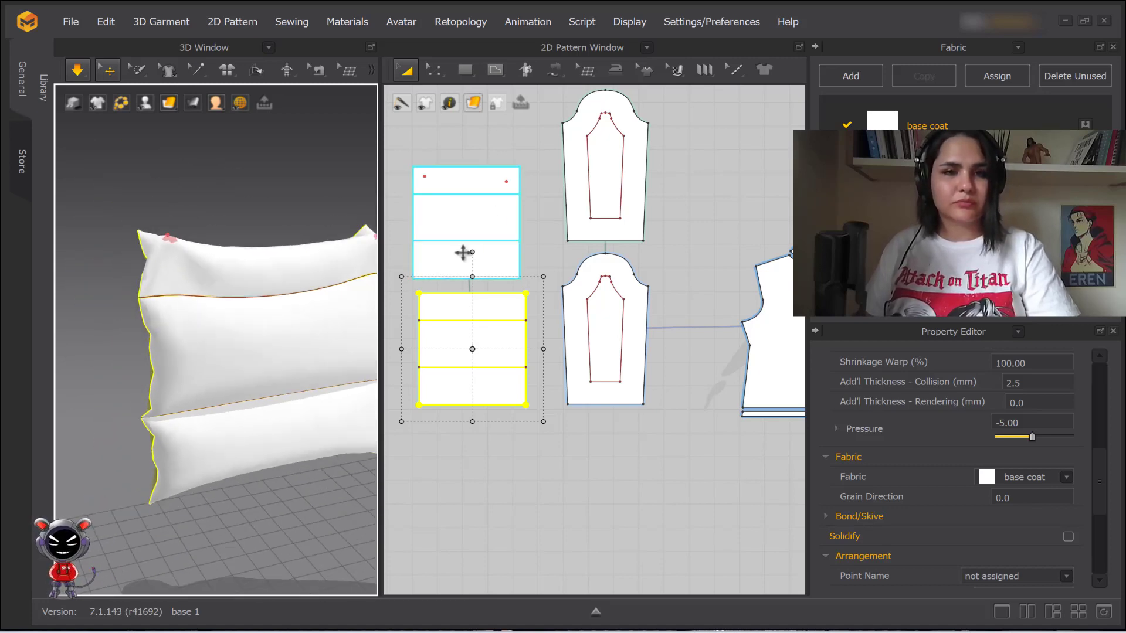
middle_click_drag(455, 260, 495, 261)
scroll(314, 294, "down", 2)
middle_click_drag(313, 293, 286, 277)
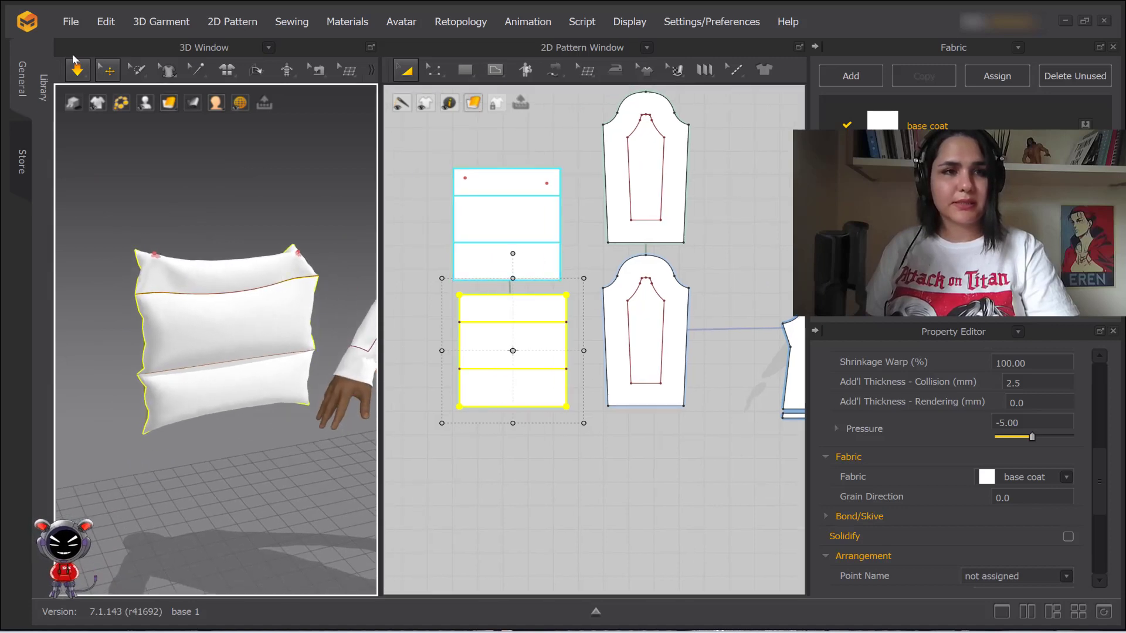
left_click(77, 71)
middle_click_drag(532, 264, 511, 244)
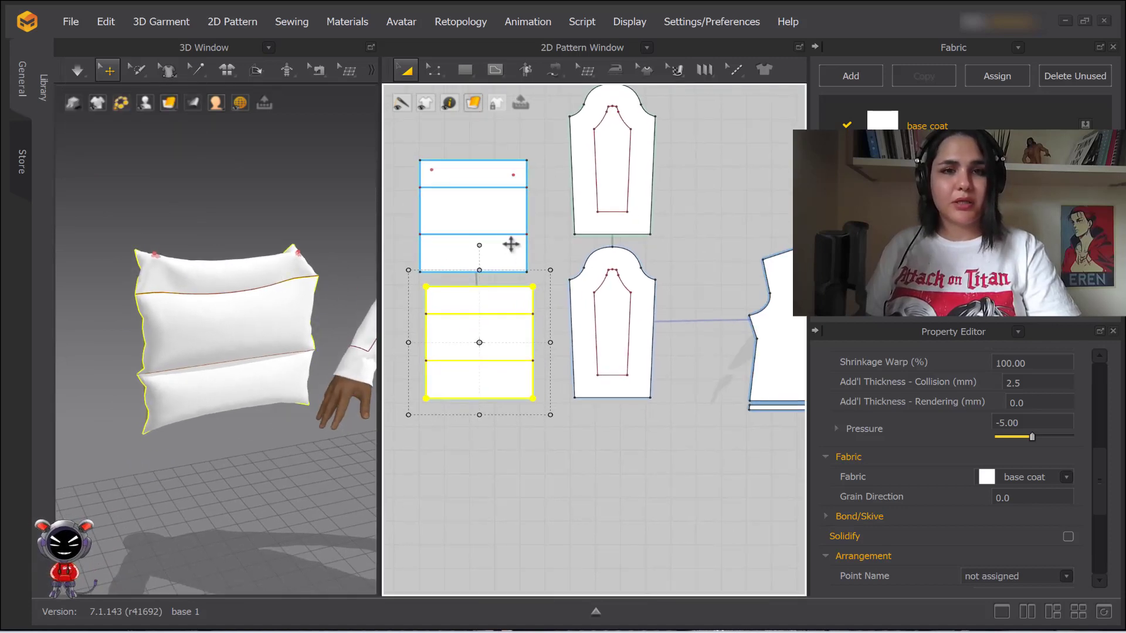
Delete both rectangle layers from the 2D pattern layout
scroll(481, 258, "down", 3)
left_click(417, 205)
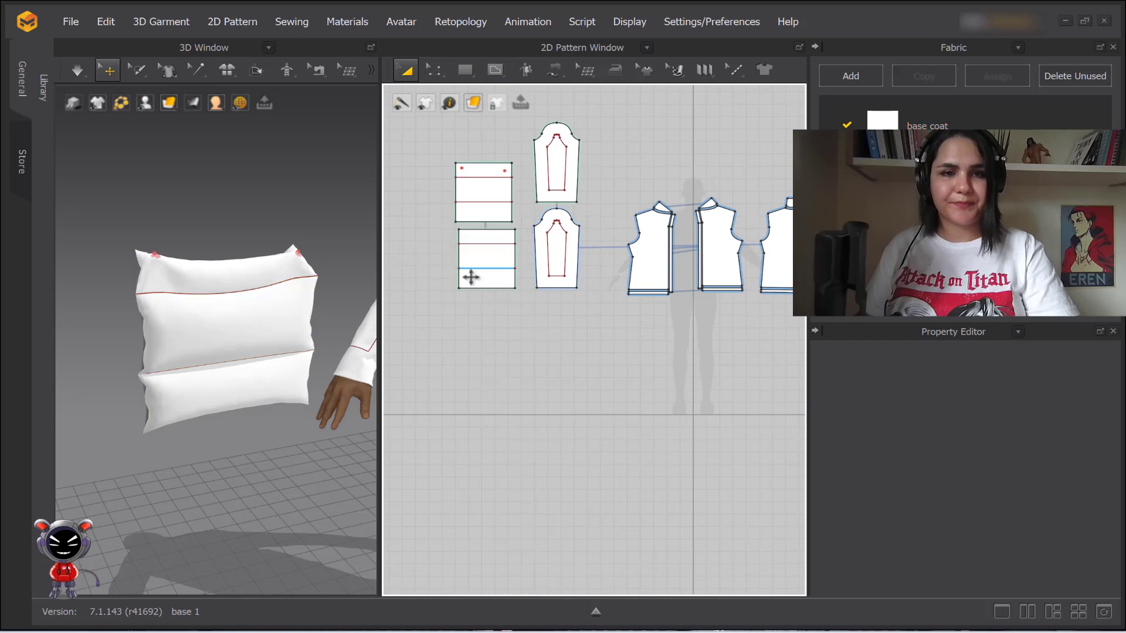
left_click_drag(427, 139, 525, 316)
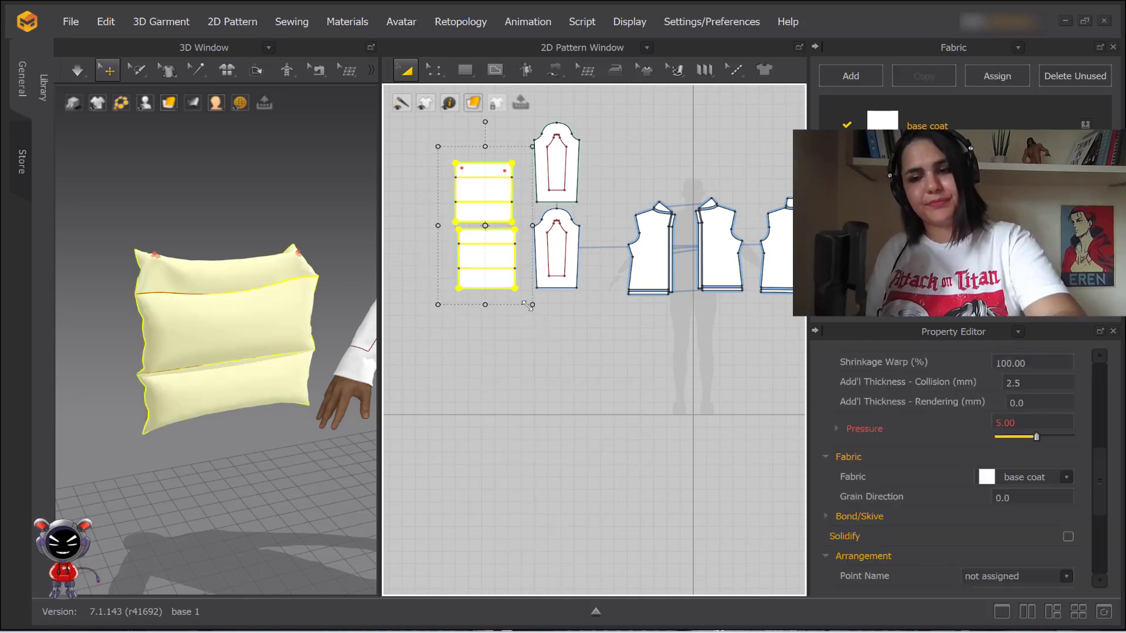
key("Delete")
Delete the cloned sleeve pattern that sits above the original sleeve
left_click(647, 257)
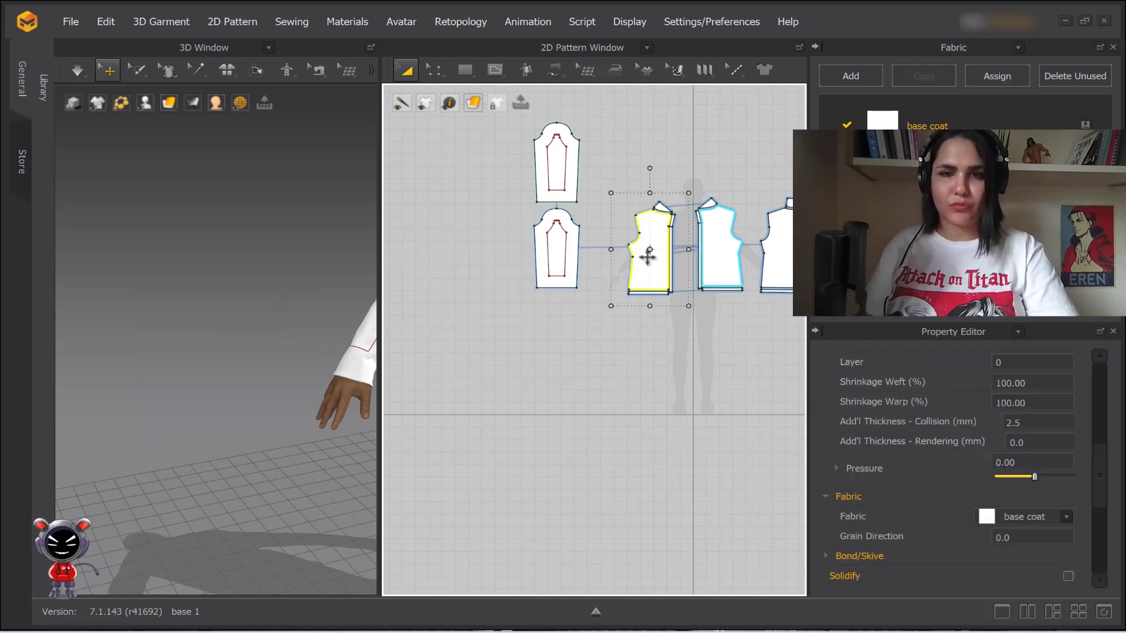
right_click(647, 259)
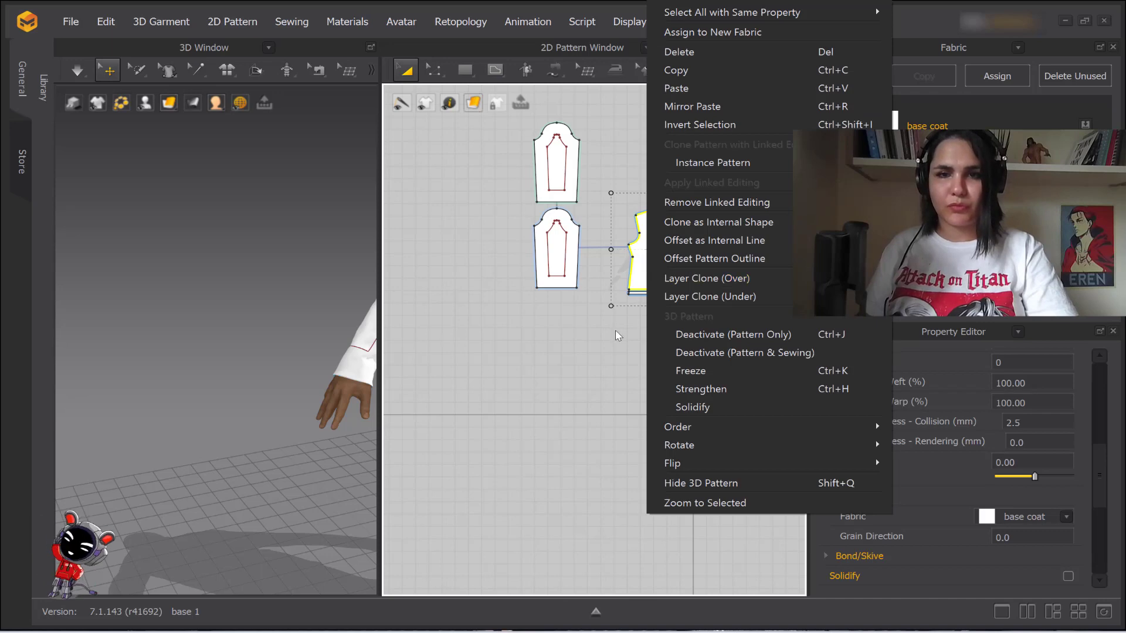
middle_click_drag(617, 336, 553, 331)
middle_click_drag(335, 328, 94, 317)
scroll(206, 251, "up", 4)
middle_click_drag(216, 271, 295, 325)
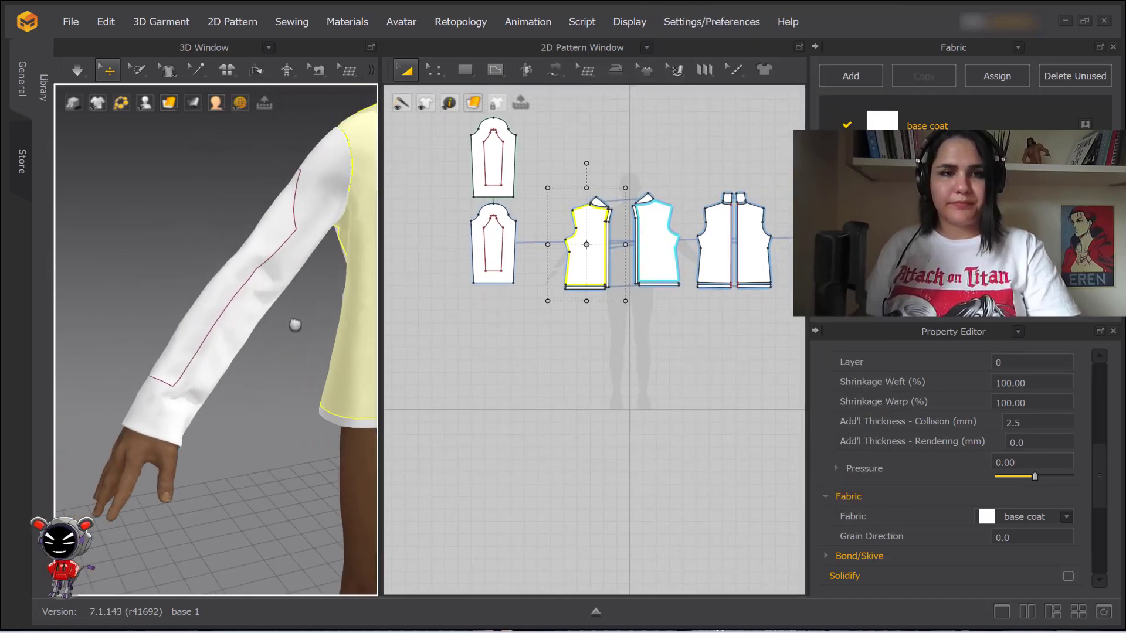
middle_click_drag(465, 181, 456, 237)
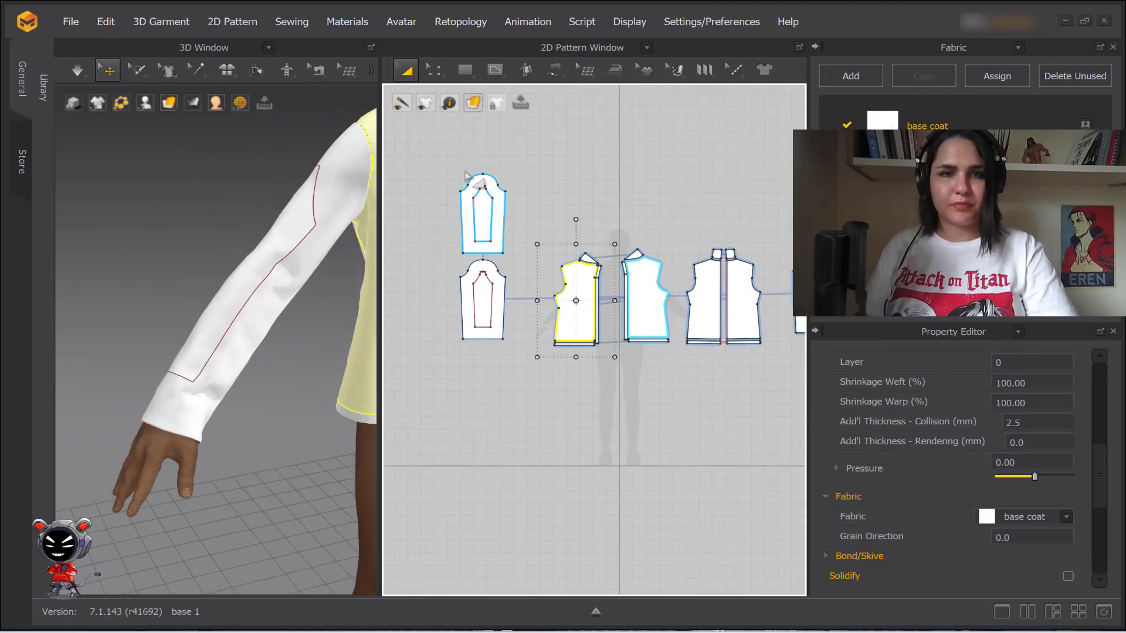
left_click_drag(457, 167, 522, 262)
key("Delete")
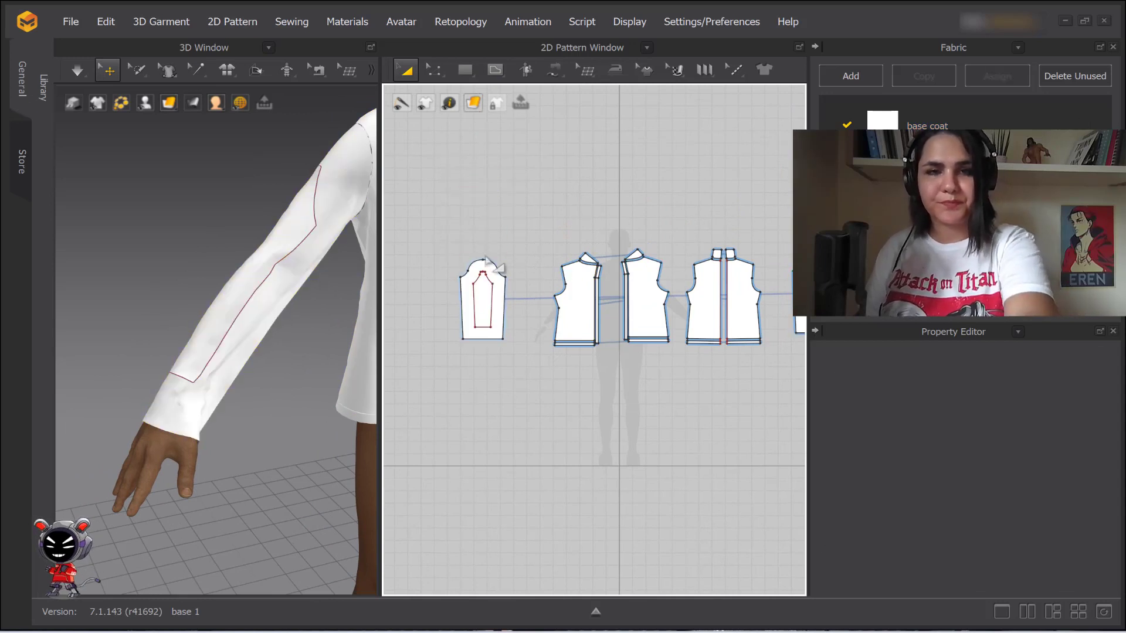
Delete the internal line shape inside the remaining sleeve pattern
scroll(411, 287, "up", 3)
left_click(454, 288)
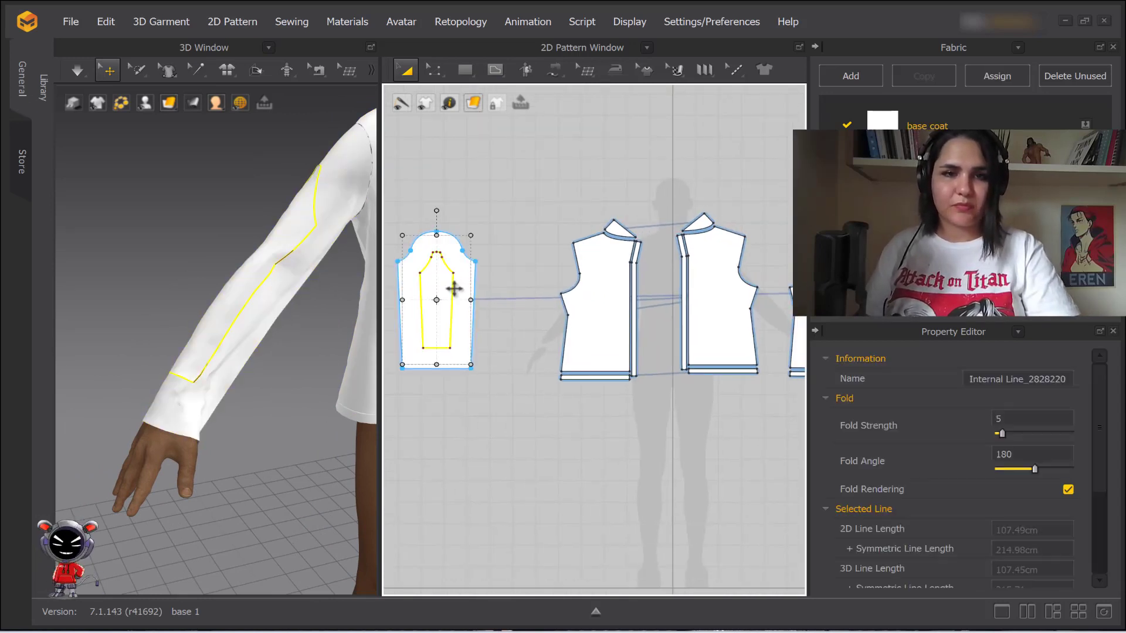
key("Delete")
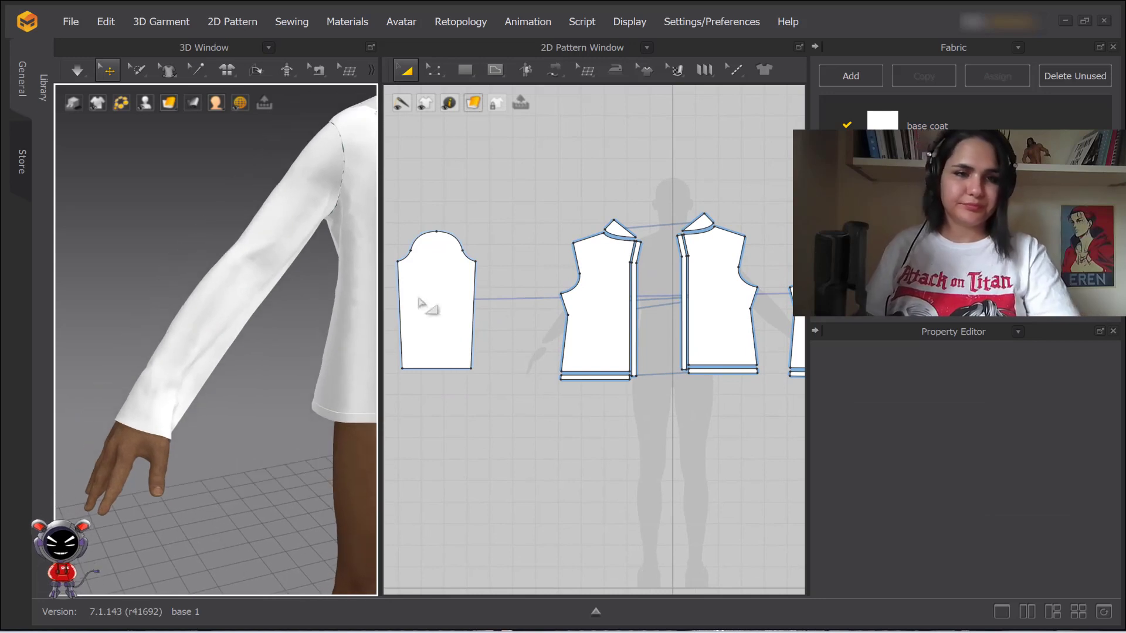
Create a Layer Clone (Over) of the sleeve and place it directly above the original in the pattern layout
scroll(422, 297, "up", 3)
middle_click_drag(495, 282, 518, 236)
left_click(417, 324)
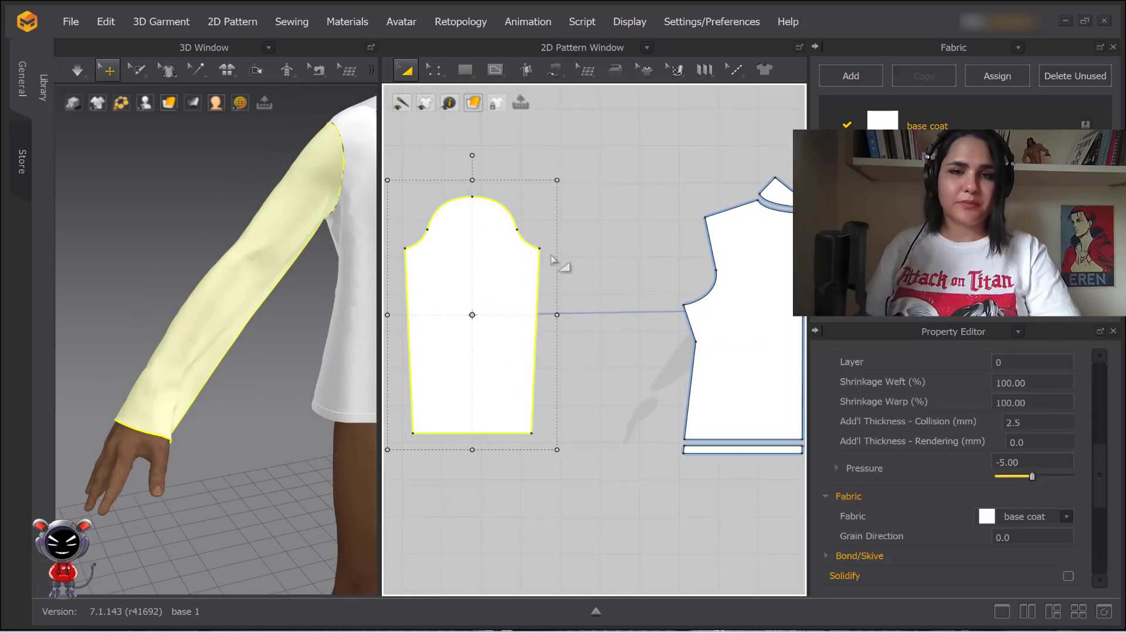
right_click(478, 276)
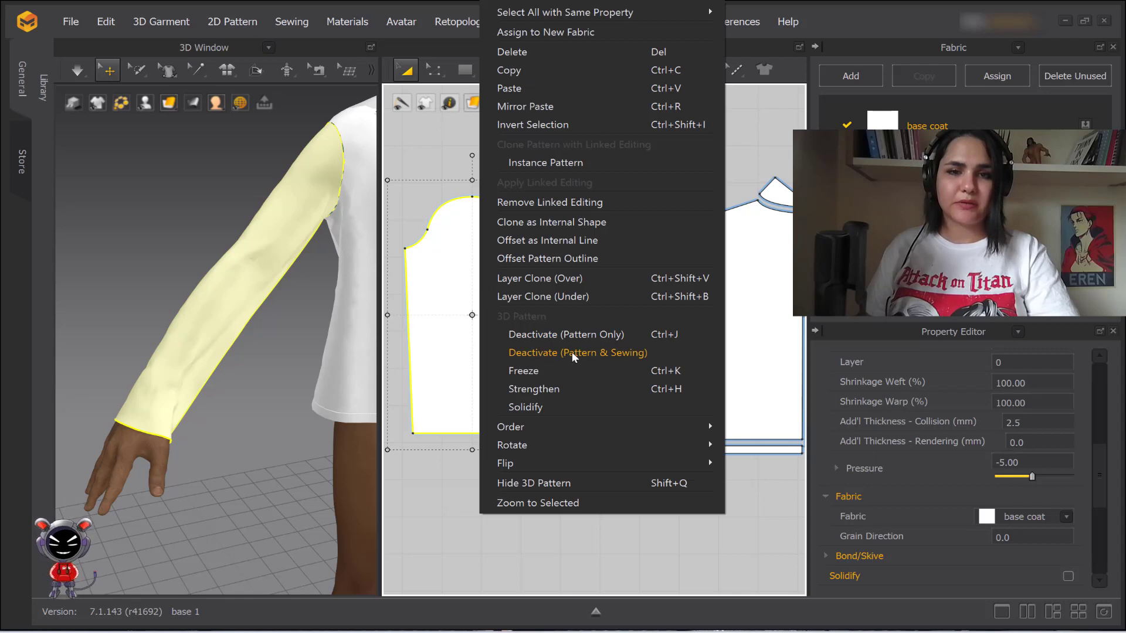
right_click(447, 299)
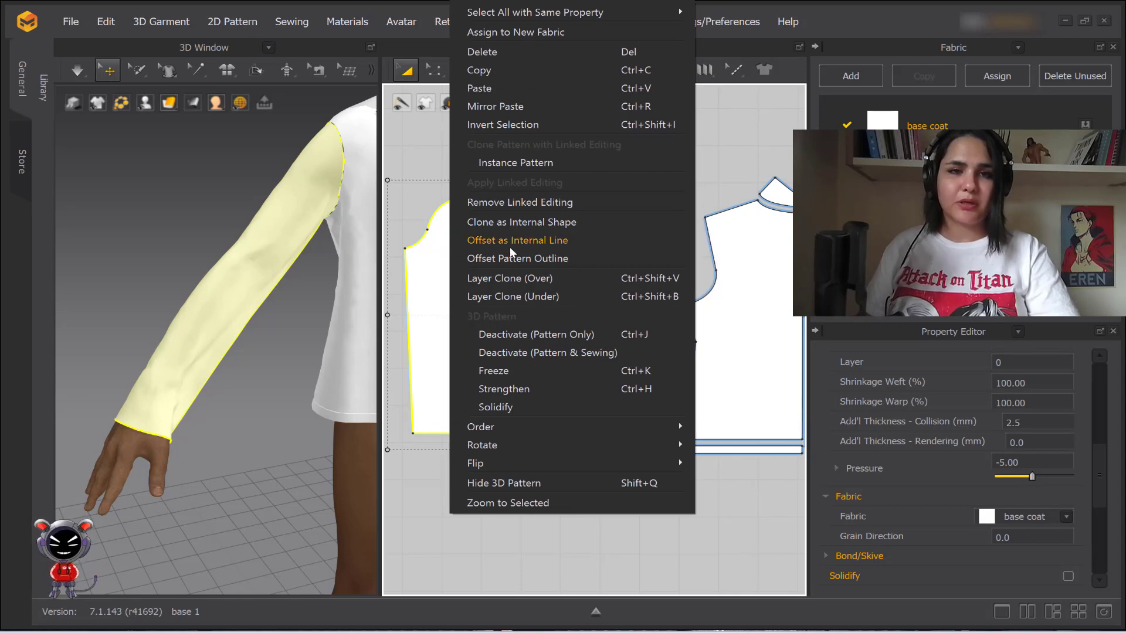
left_click(515, 281)
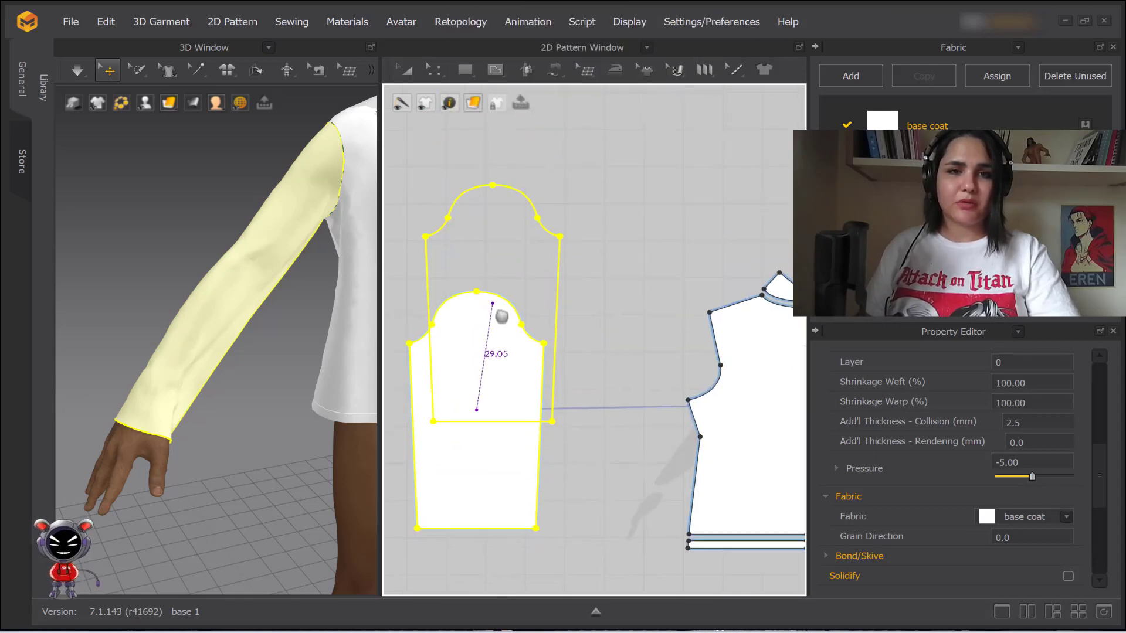
left_click(495, 184)
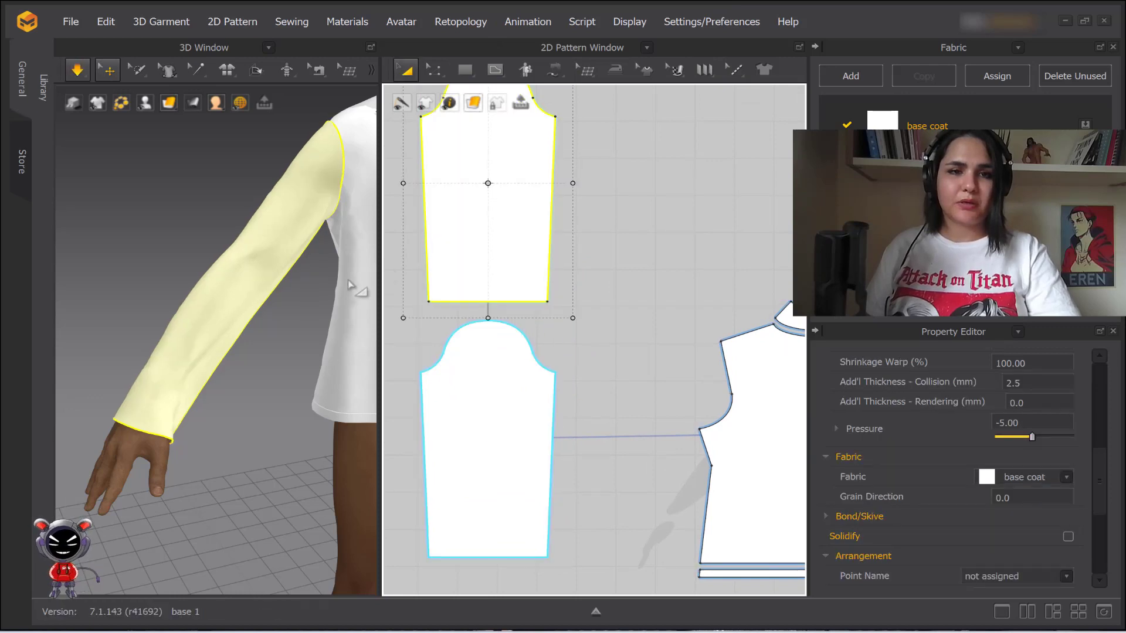
Deactivate the over-cloned sleeve layer with the Pattern Only option
scroll(306, 303, "down", 5)
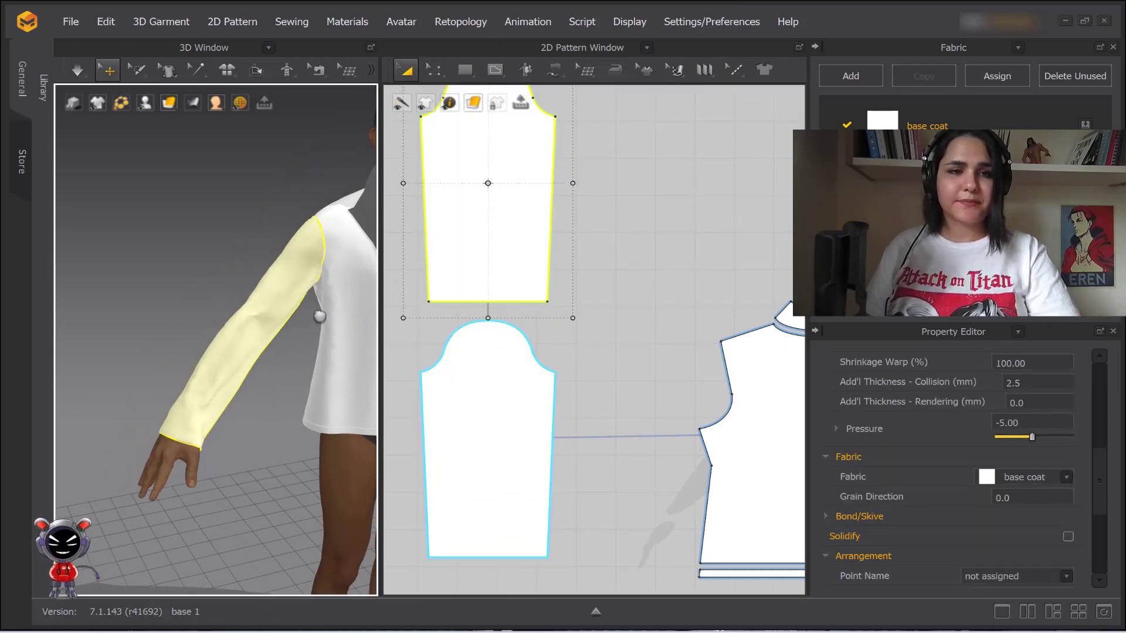
scroll(290, 297, "down", 2)
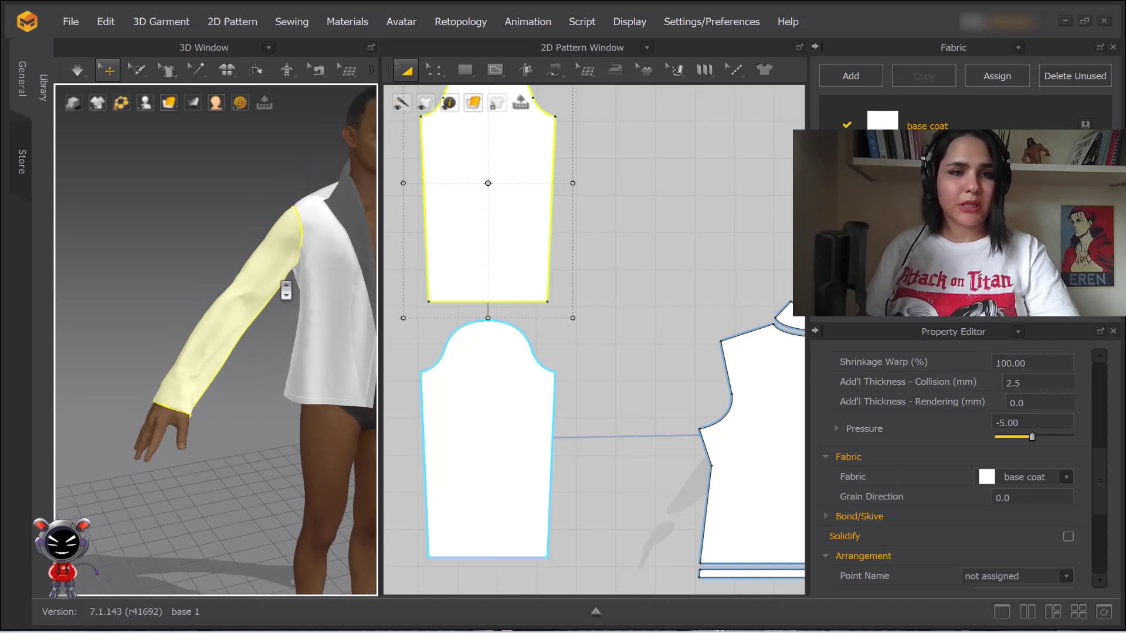
middle_click_drag(530, 370, 528, 306)
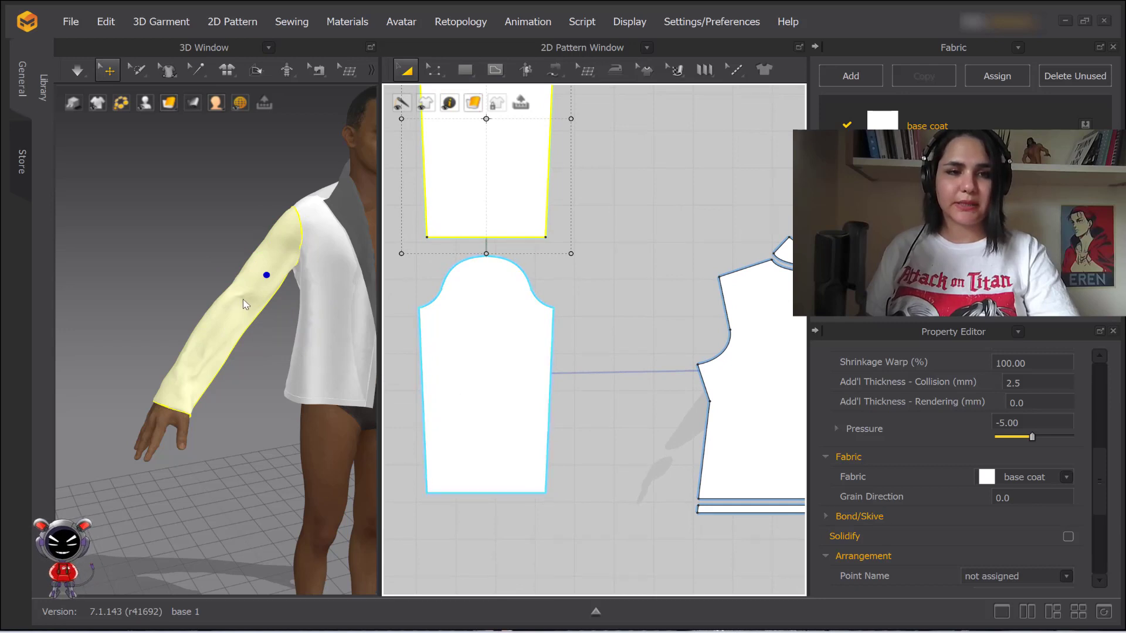
scroll(516, 264, "down", 3)
middle_click_drag(527, 188, 533, 197)
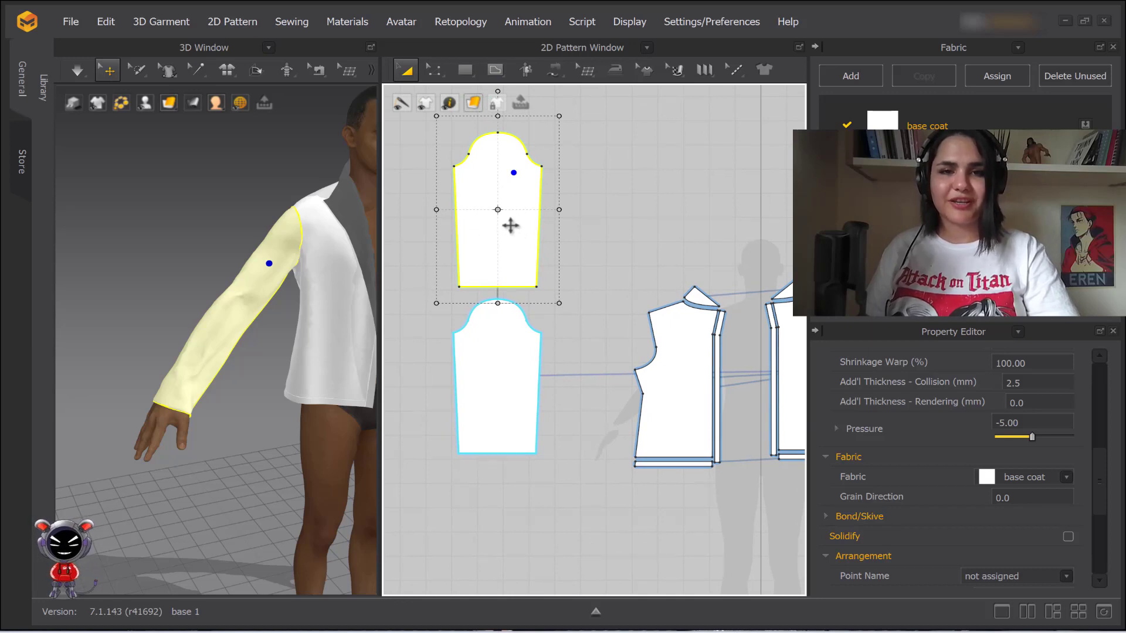
scroll(504, 220, "up", 2)
middle_click_drag(535, 227, 507, 203)
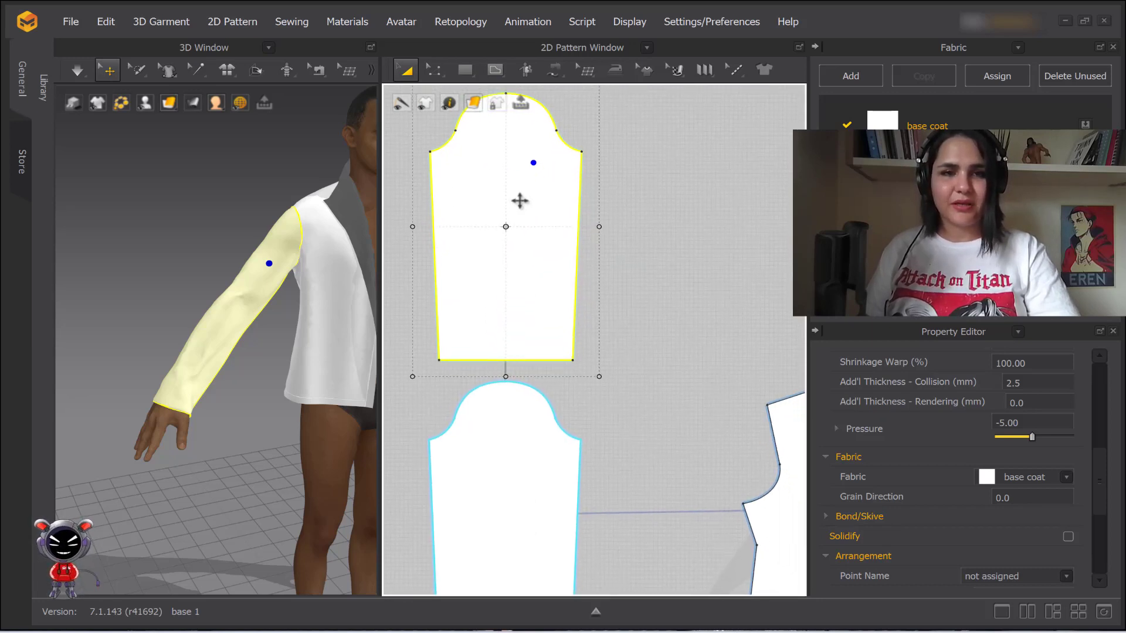
right_click(515, 201)
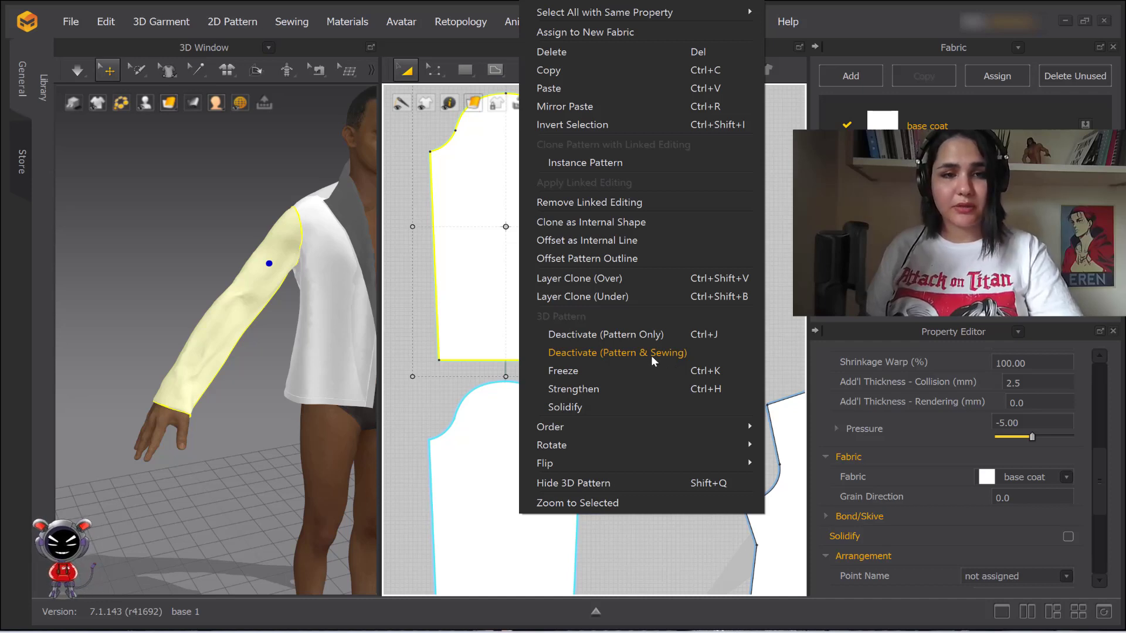
left_click(561, 334)
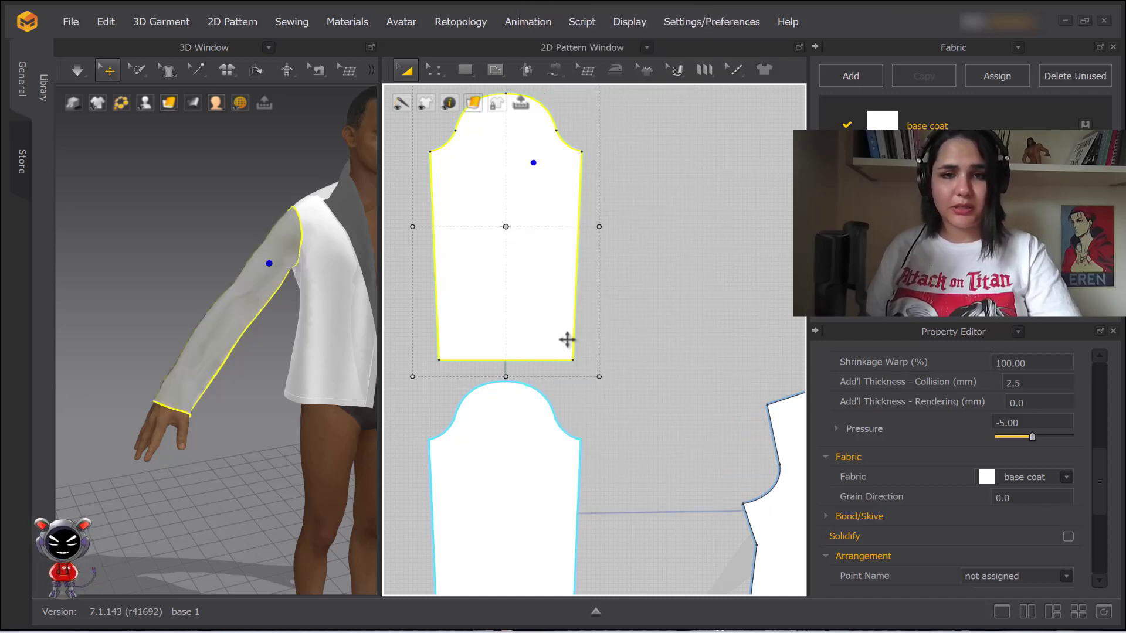
Examine the deactivated sleeve layer around the arm in 3D, both selected and deselected
scroll(261, 322, "up", 5)
right_click_drag(253, 337, 307, 343)
middle_click_drag(307, 343, 201, 256)
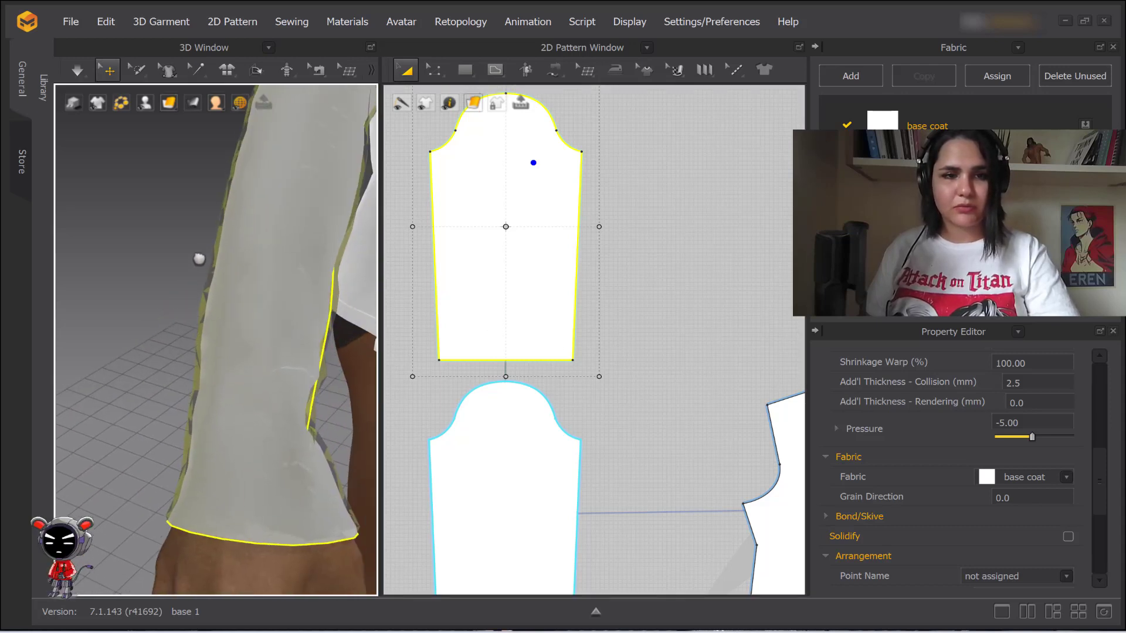
scroll(254, 299, "down", 3)
right_click_drag(254, 299, 151, 274)
left_click(151, 272)
scroll(263, 320, "down", 3)
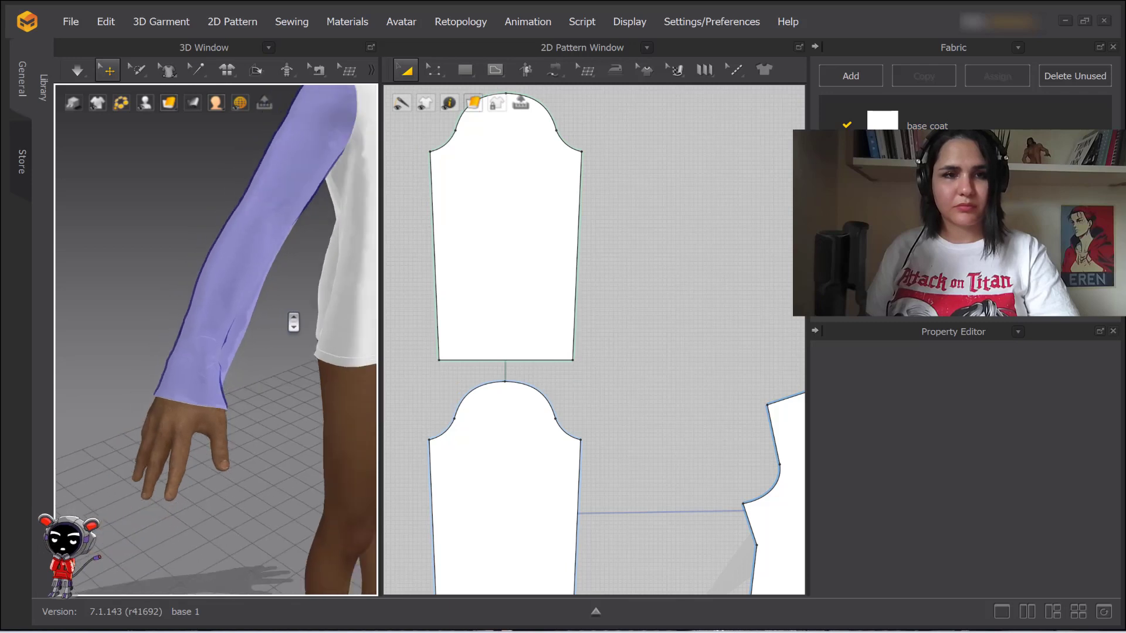
right_click_drag(294, 318, 296, 307)
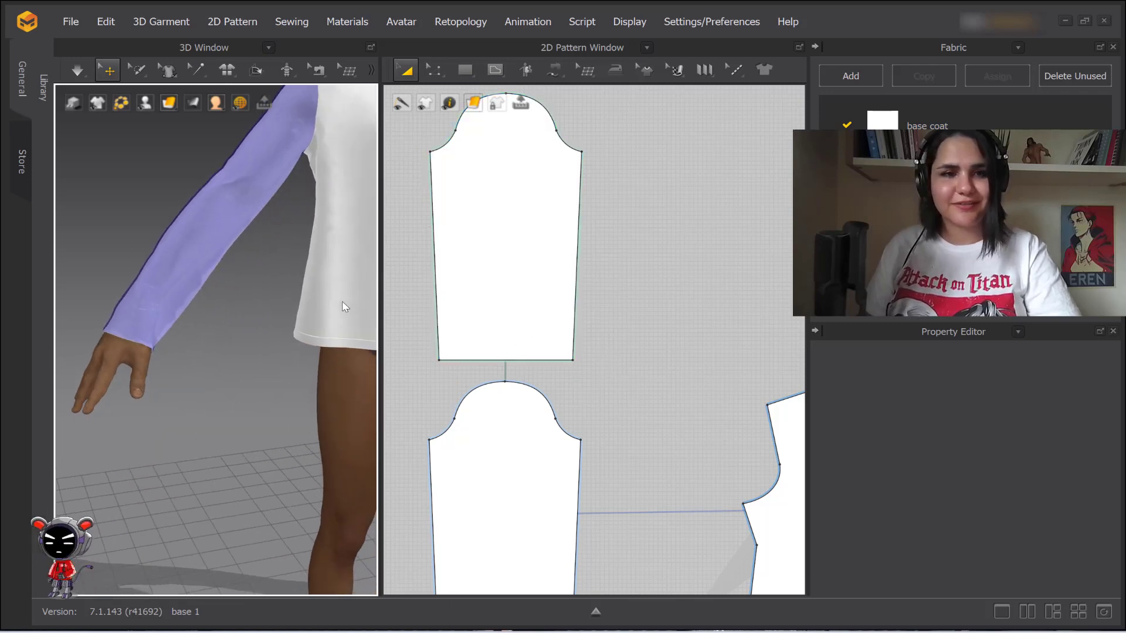
right_click_drag(246, 296, 216, 352)
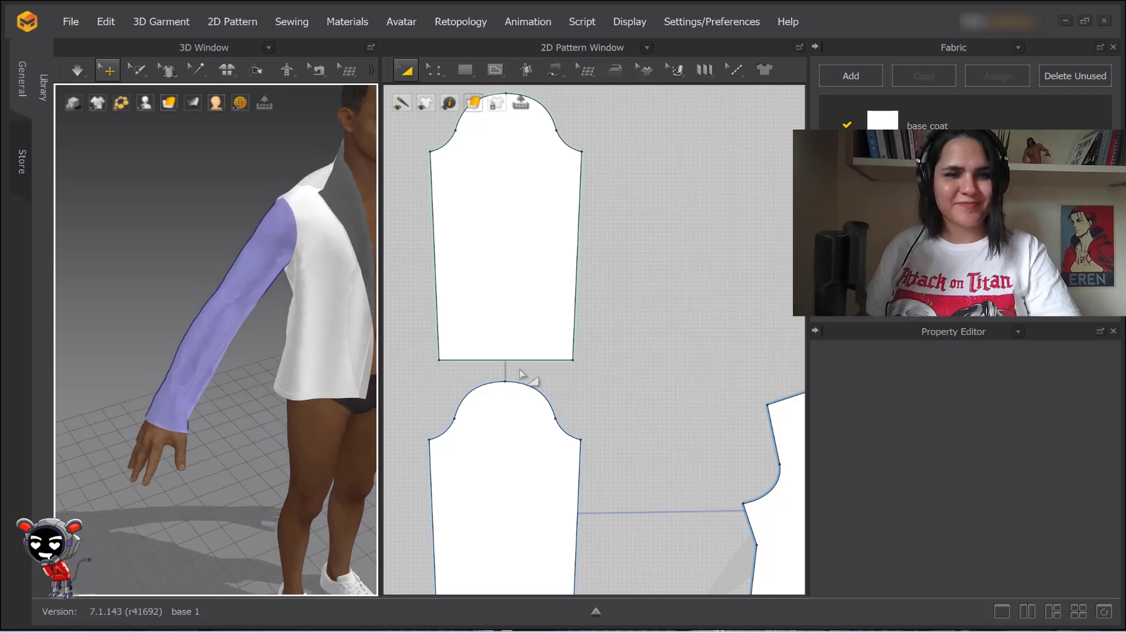
Try moving the deactivated sleeve layer away from the arm in 3D, and undo the move
right_click_drag(470, 407, 463, 299)
left_click(182, 354)
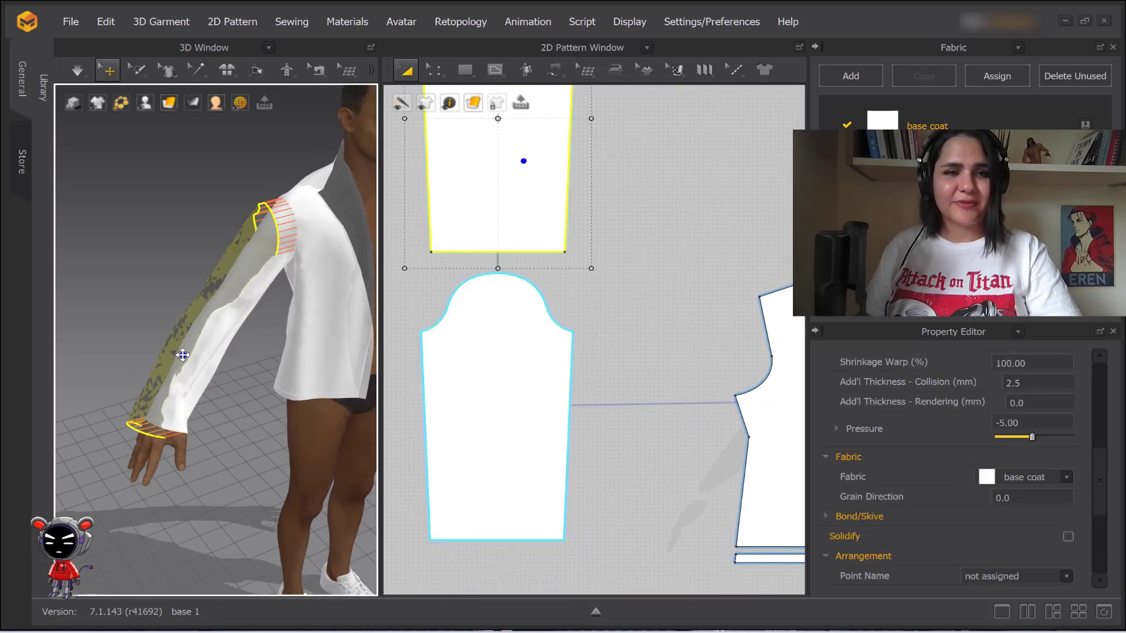
key("ctrl+z")
left_click(656, 352)
Draw a small rectangle pattern about 53 cm in perimeter between the original sleeve and the front bodice
middle_click_drag(663, 347, 663, 334)
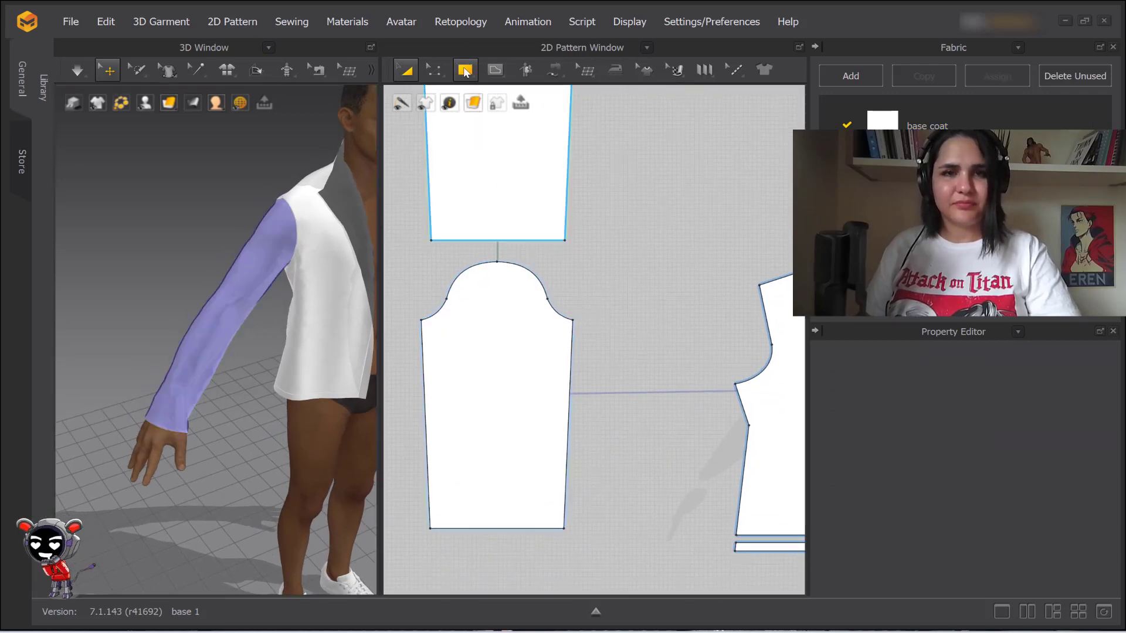
left_click(464, 70)
right_click_drag(585, 407, 593, 276)
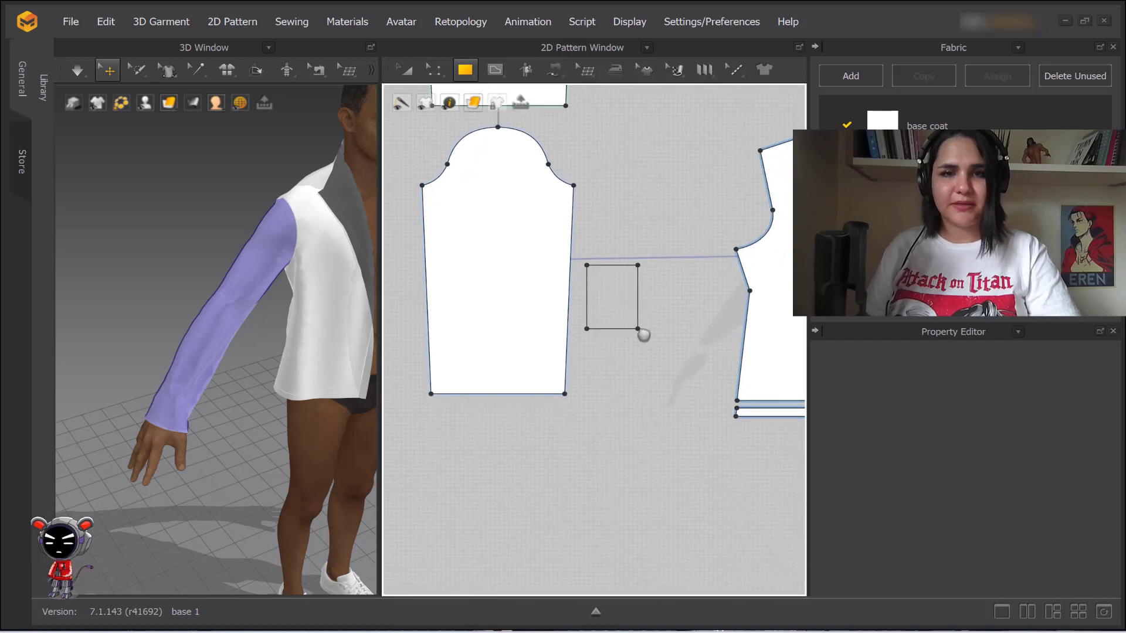
left_click_drag(639, 329, 639, 330)
Clone the small rectangle as an internal shape and place it in the middle of the original sleeve
key("a")
right_click(607, 304)
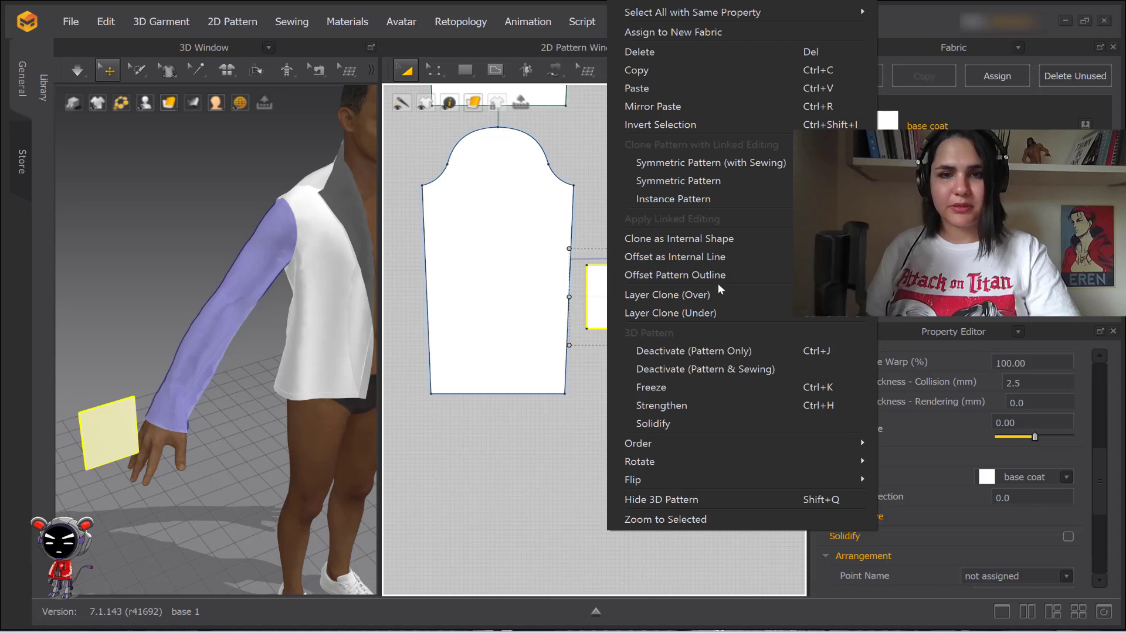
left_click(696, 238)
left_click(498, 292)
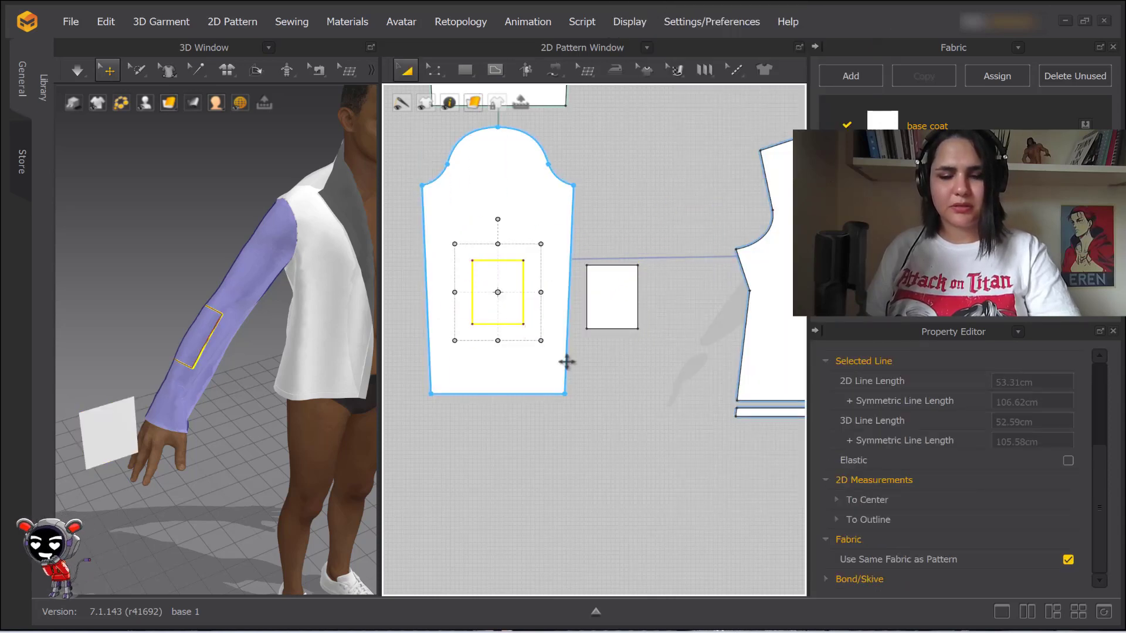
Sew the small rectangle's full outline to the internal rectangle on the sleeve with free sewing, and start the simulation
key("m")
left_click(637, 265)
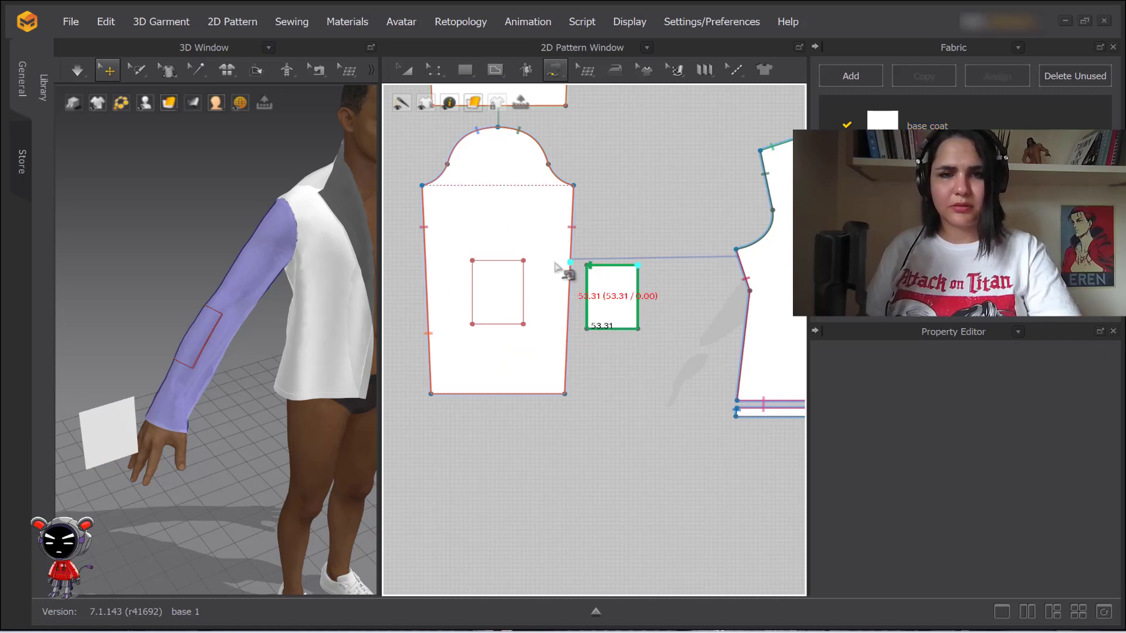
left_click(521, 261)
left_click(82, 69)
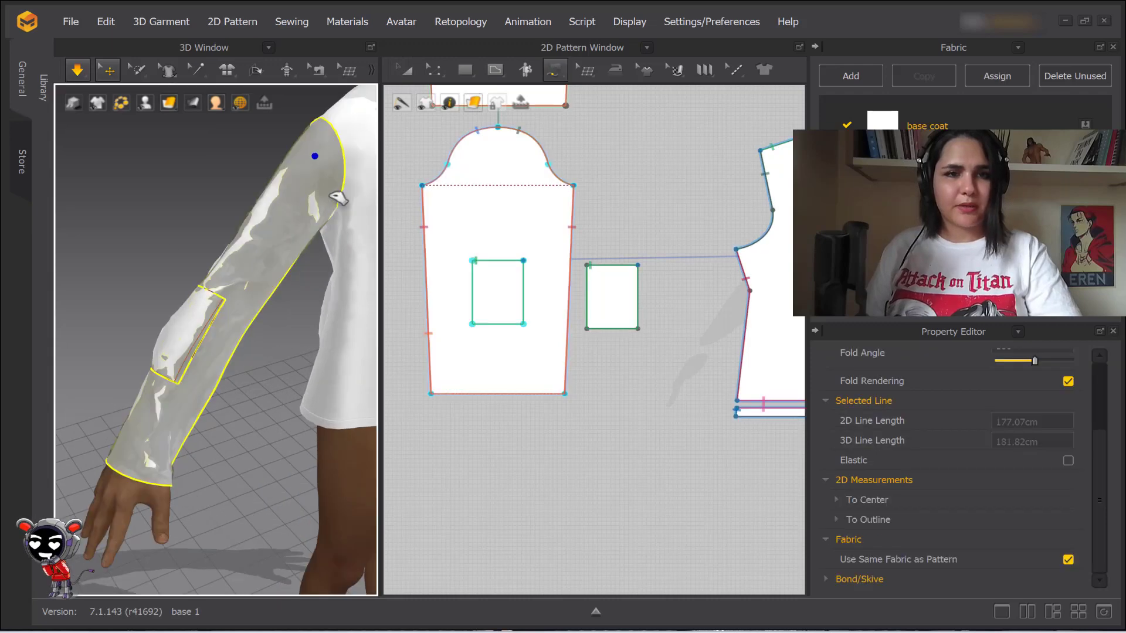
right_click_drag(310, 287, 298, 268)
Activate the deactivated outer sleeve layer and tug the sleeve in the 3D simulation so both layers settle over the patch
left_click(313, 177)
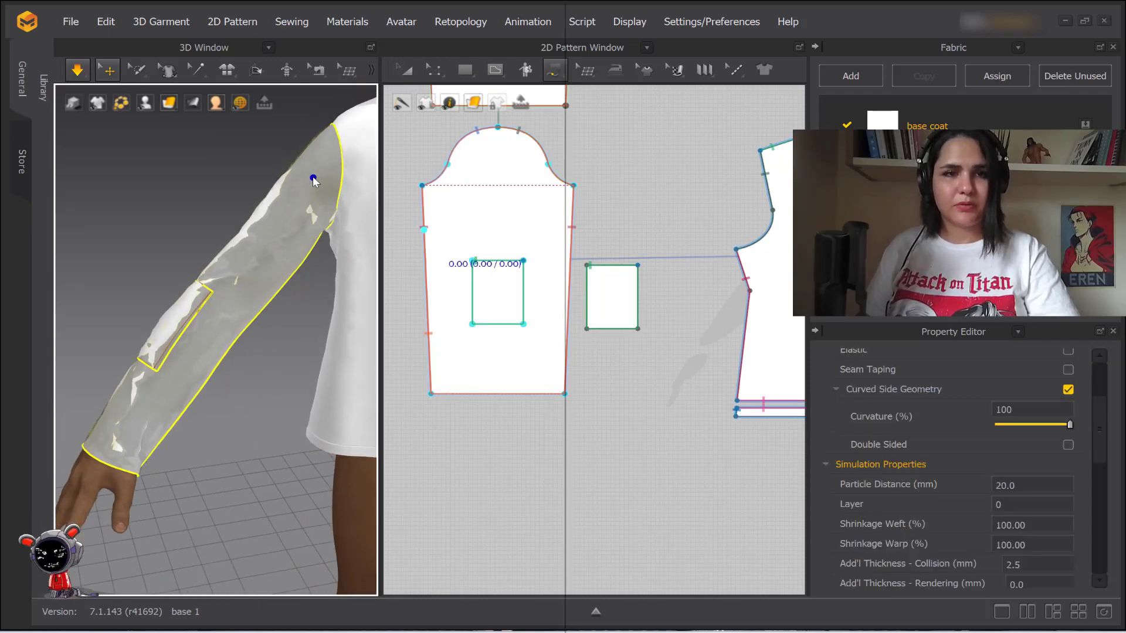
right_click(313, 178)
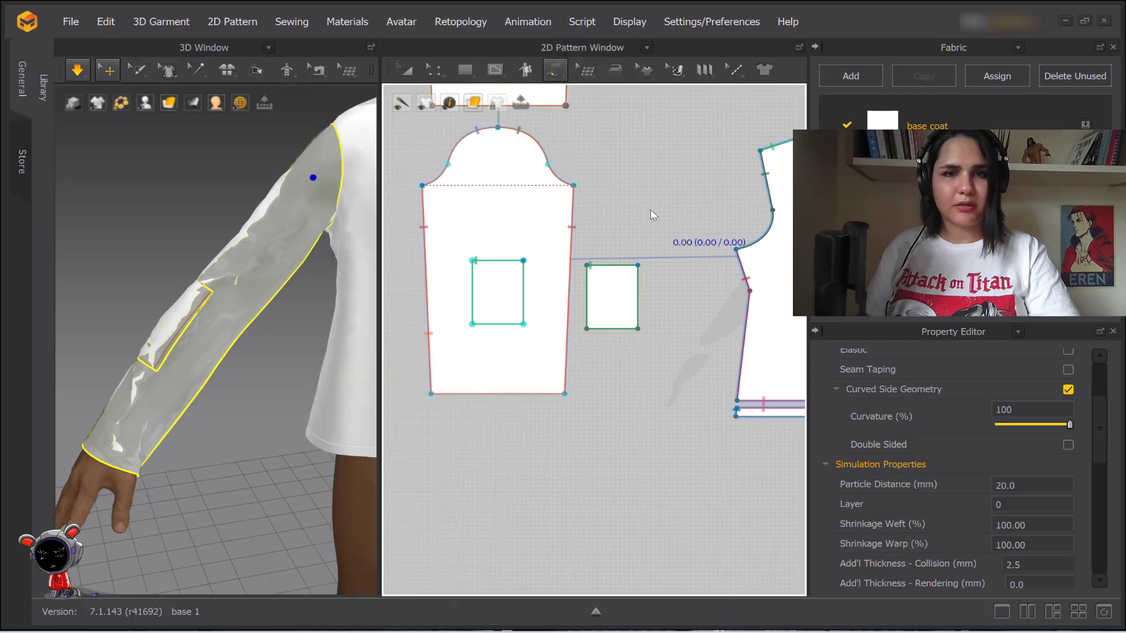
key("a")
middle_click_drag(635, 249, 691, 489)
right_click(563, 161)
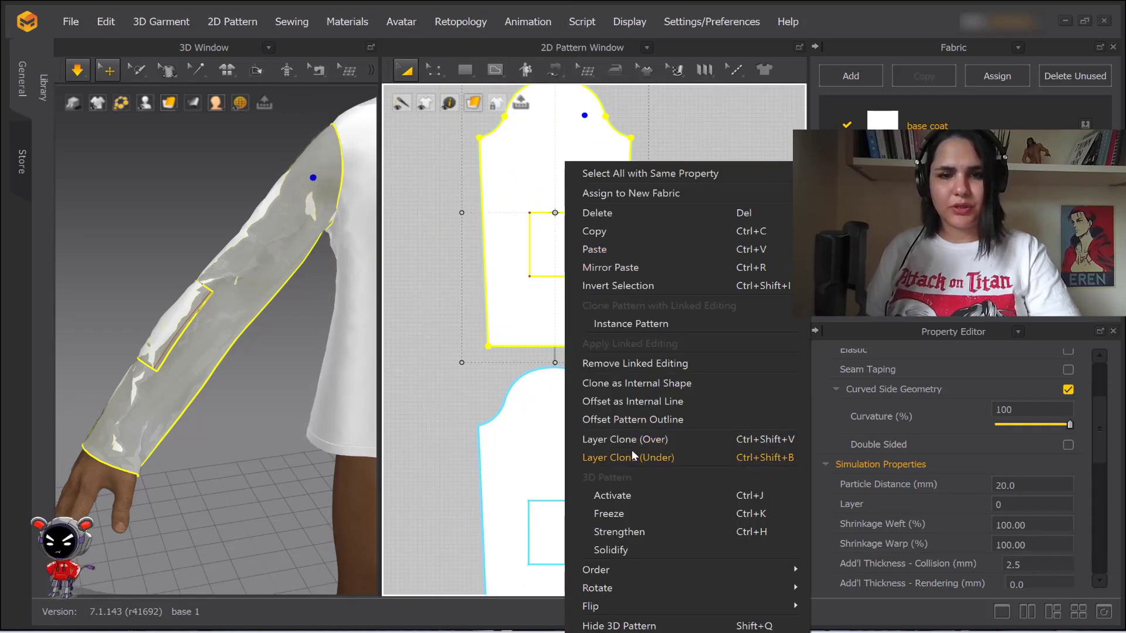
left_click(612, 495)
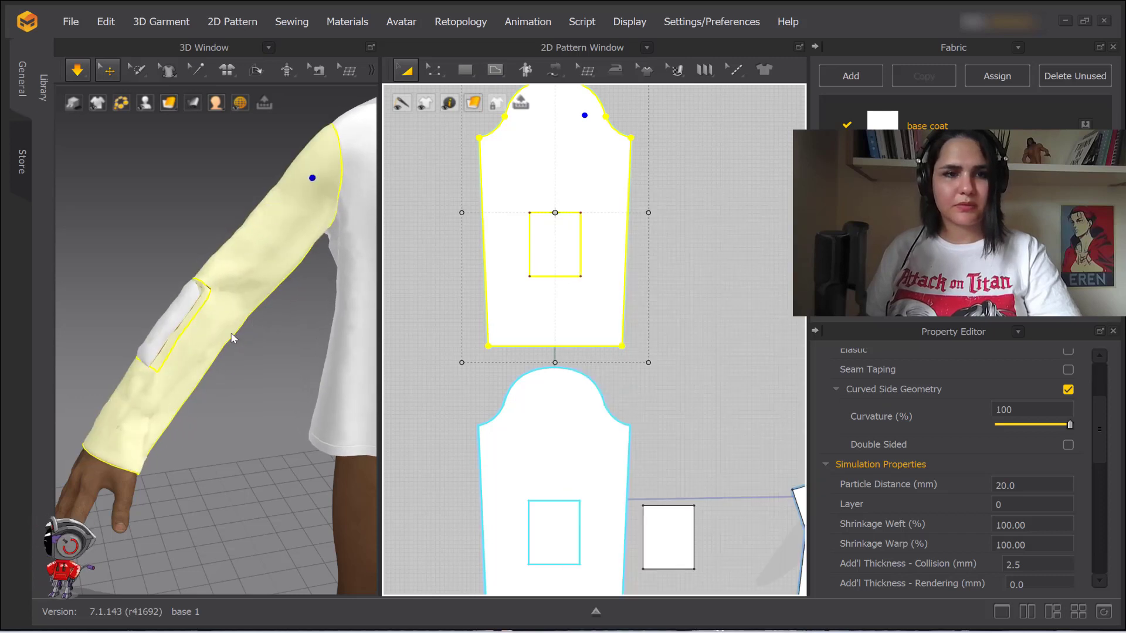
left_click_drag(139, 330, 118, 328)
left_click_drag(25, 327, 225, 292)
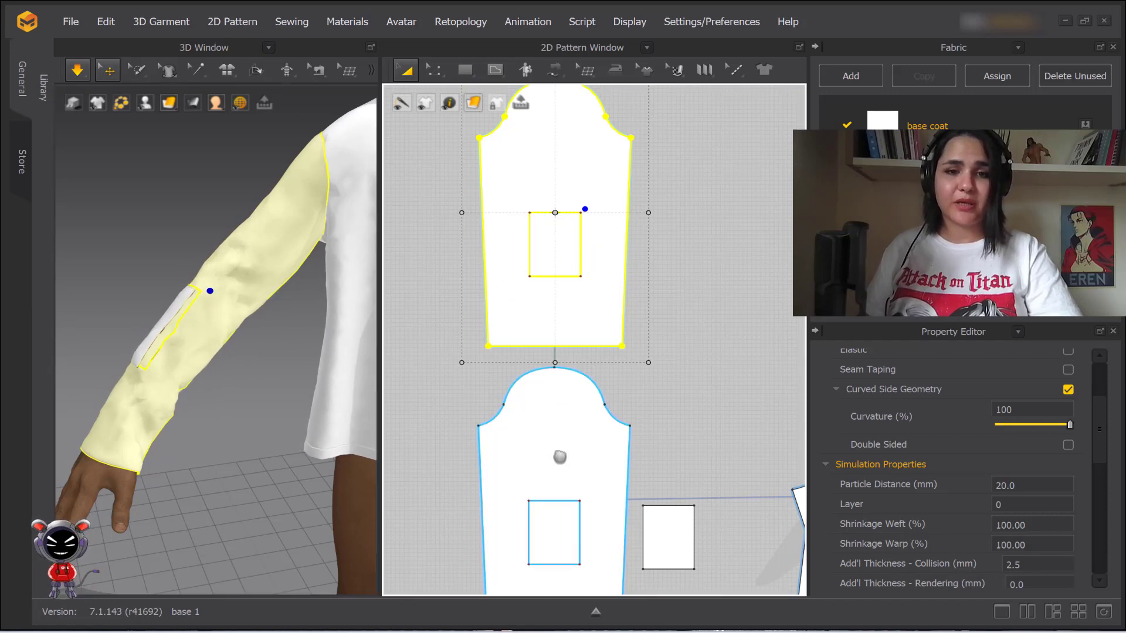
Stop the simulation and delete the outer sleeve clone and the small rectangle patch
scroll(560, 384, "down", 5)
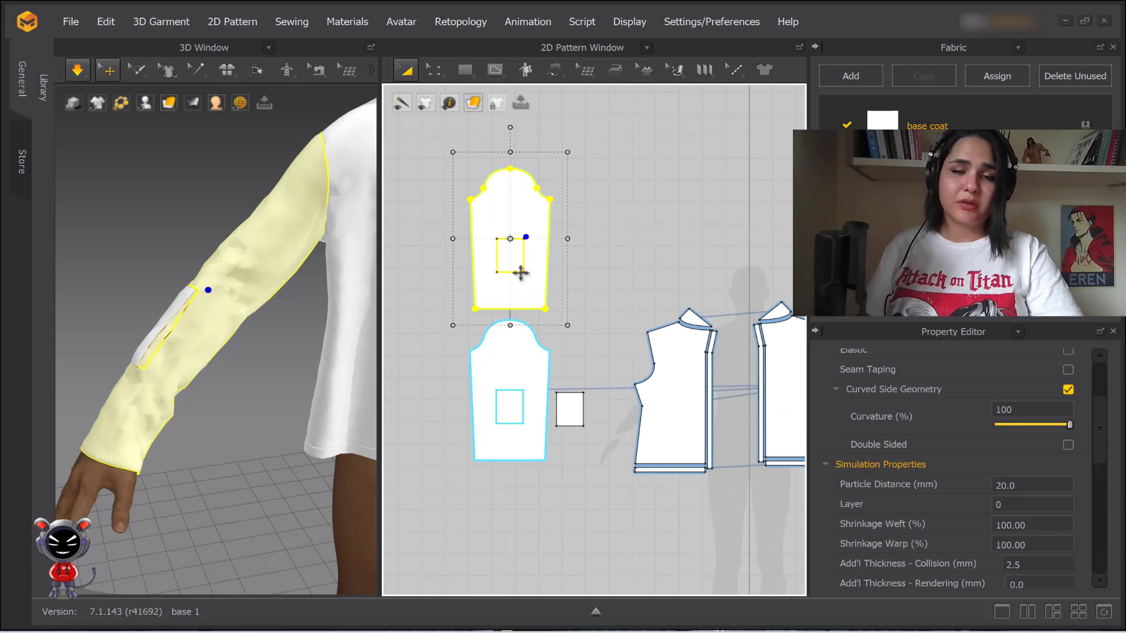
left_click(589, 274)
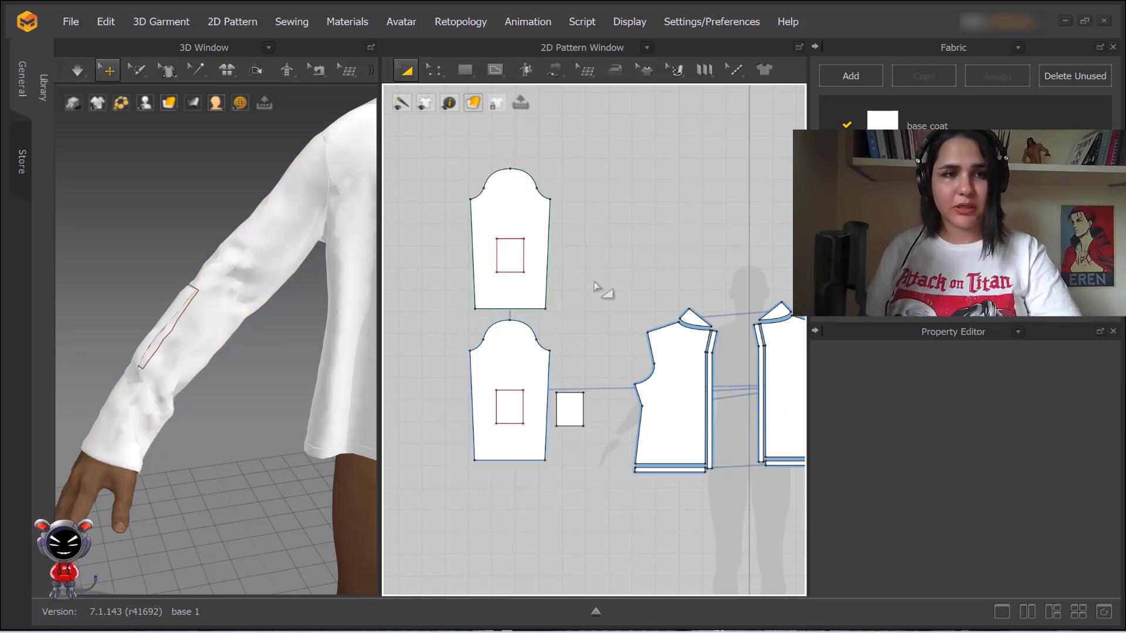
scroll(583, 255, "down", 2)
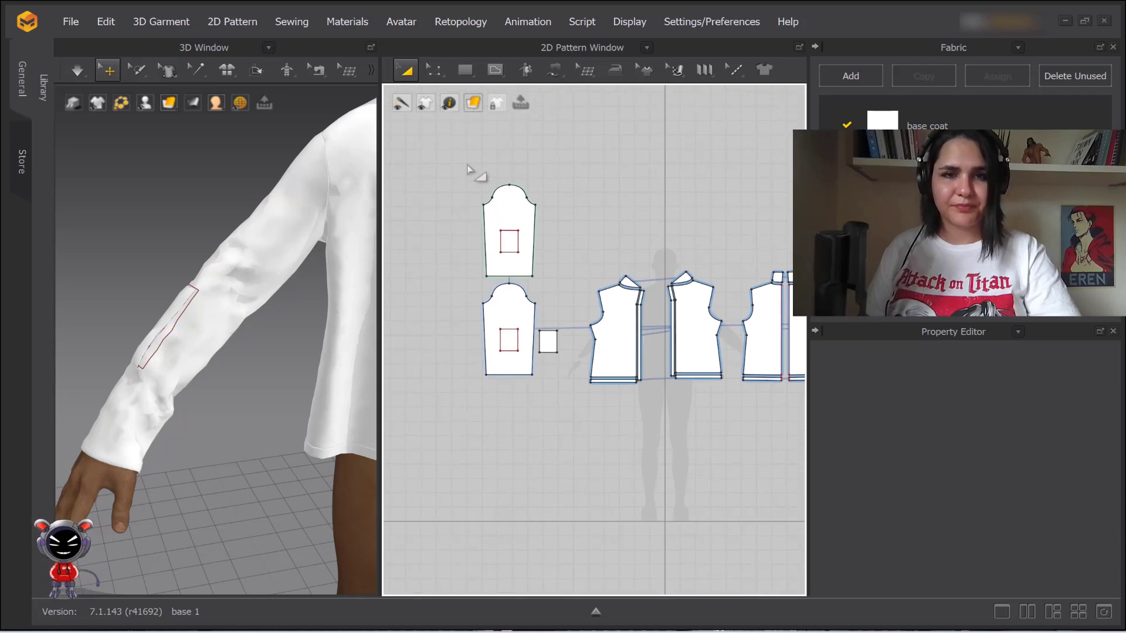
left_click_drag(467, 160, 553, 288)
key("Delete")
left_click(548, 341)
key("Delete")
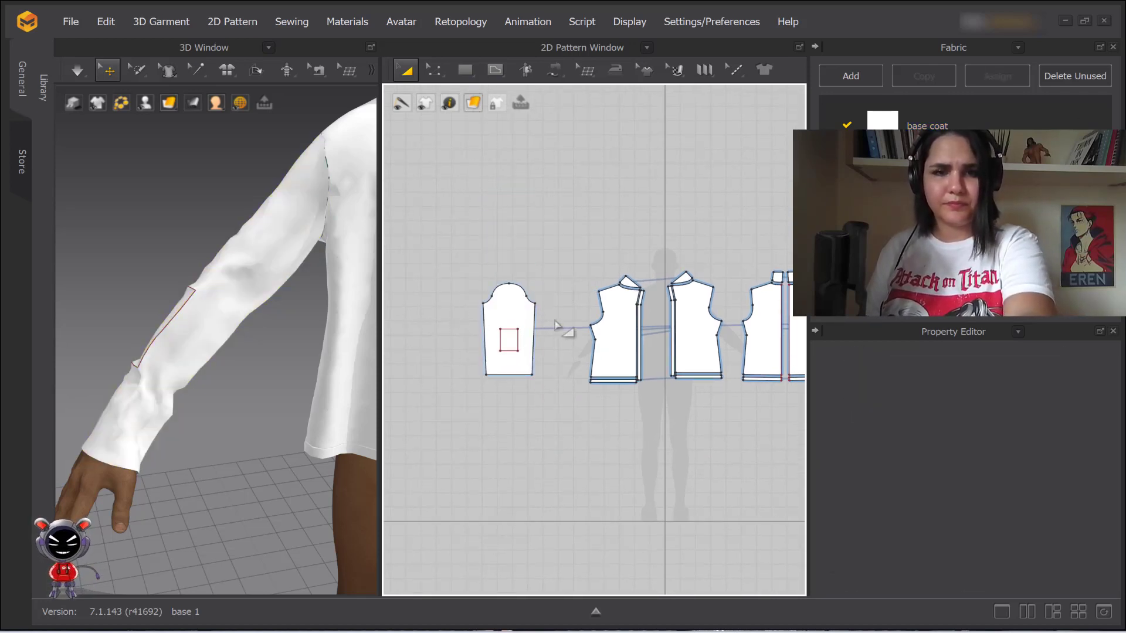
left_click(525, 307)
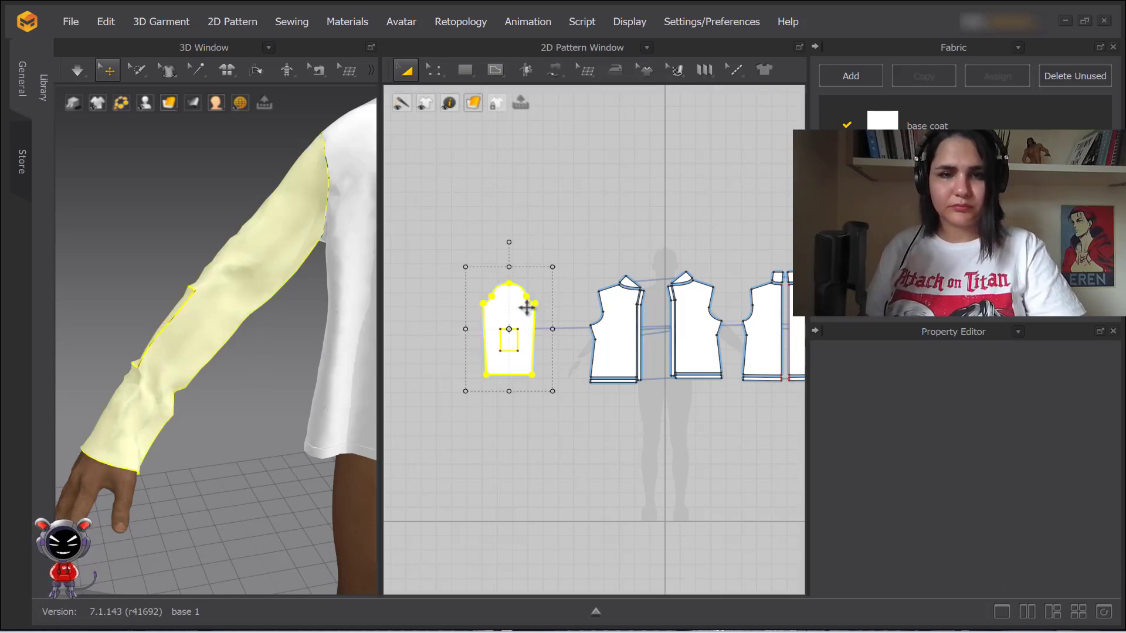
right_click(523, 308)
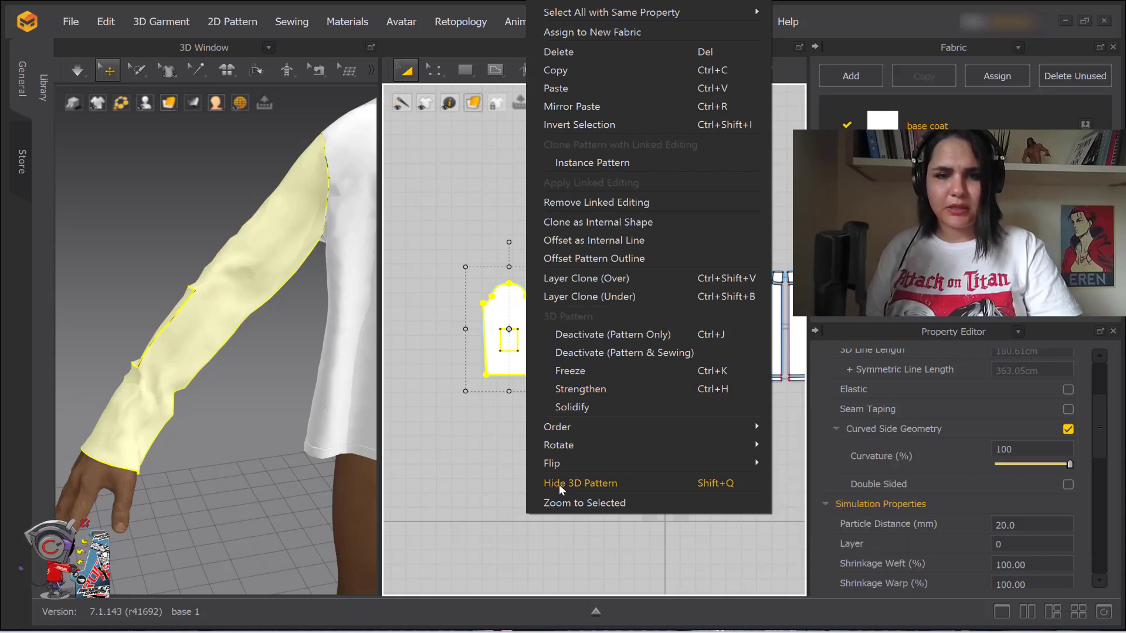
left_click(412, 257)
scroll(469, 397, "up", 4)
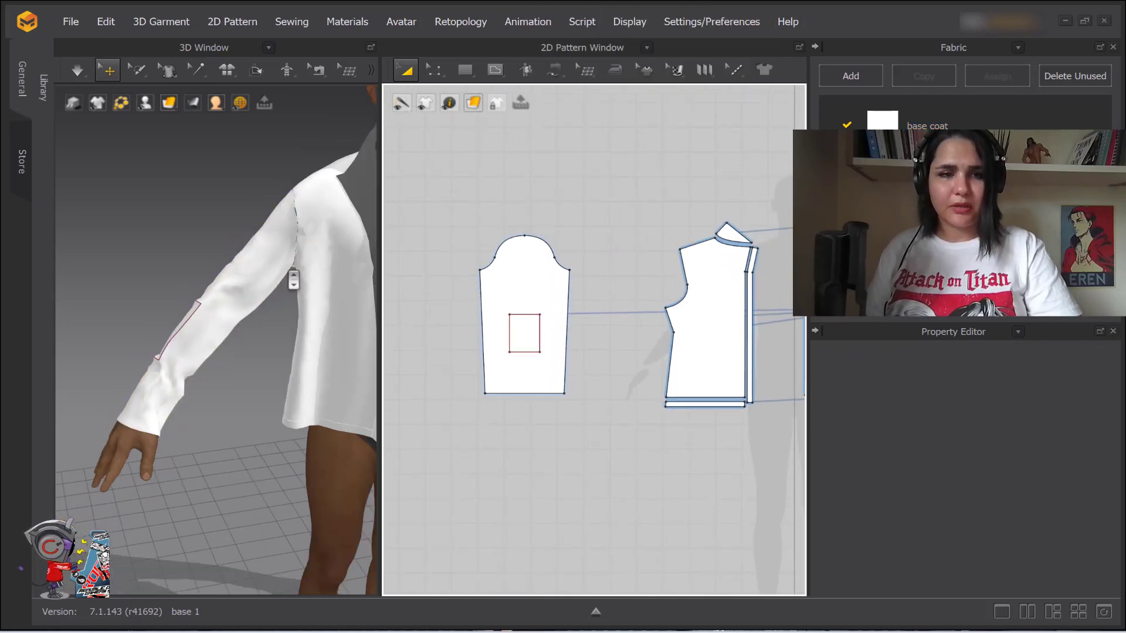
Pull the remaining sleeve's cuff up the forearm during simulation so it bunches near the elbow, and stop the simulation
left_click(513, 314)
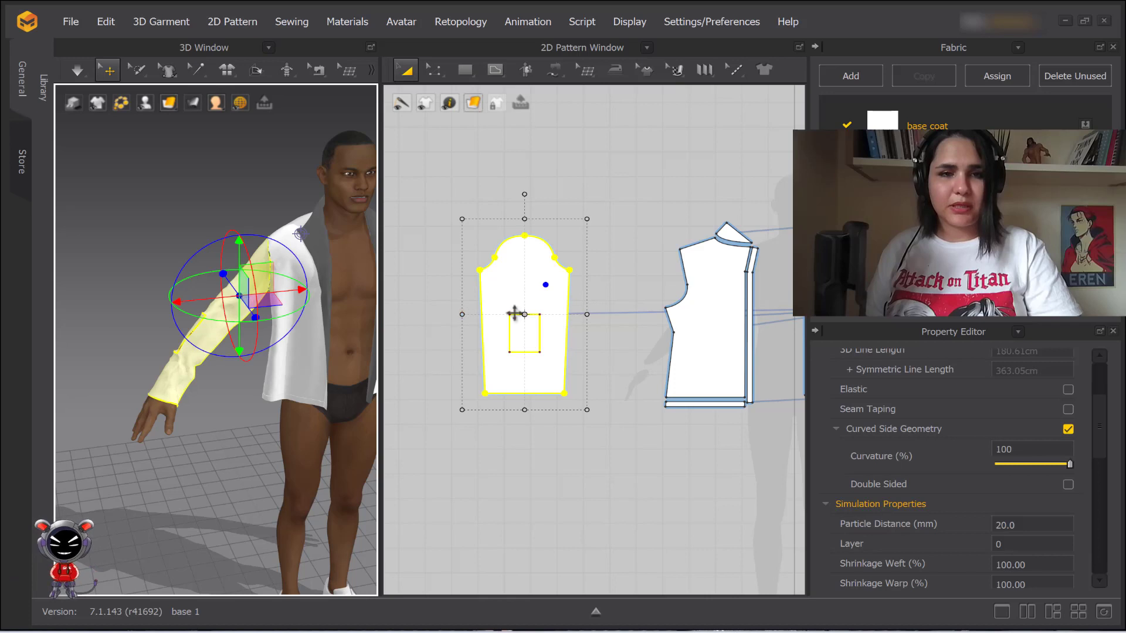
left_click(234, 431)
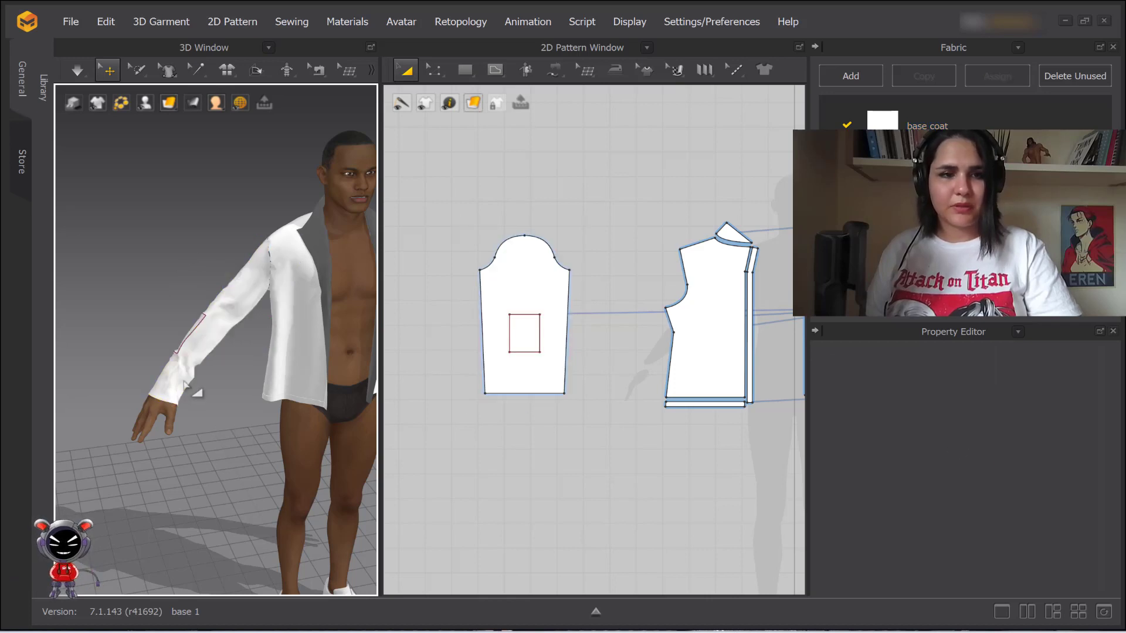
key("space")
left_click_drag(187, 383, 234, 325)
key("space")
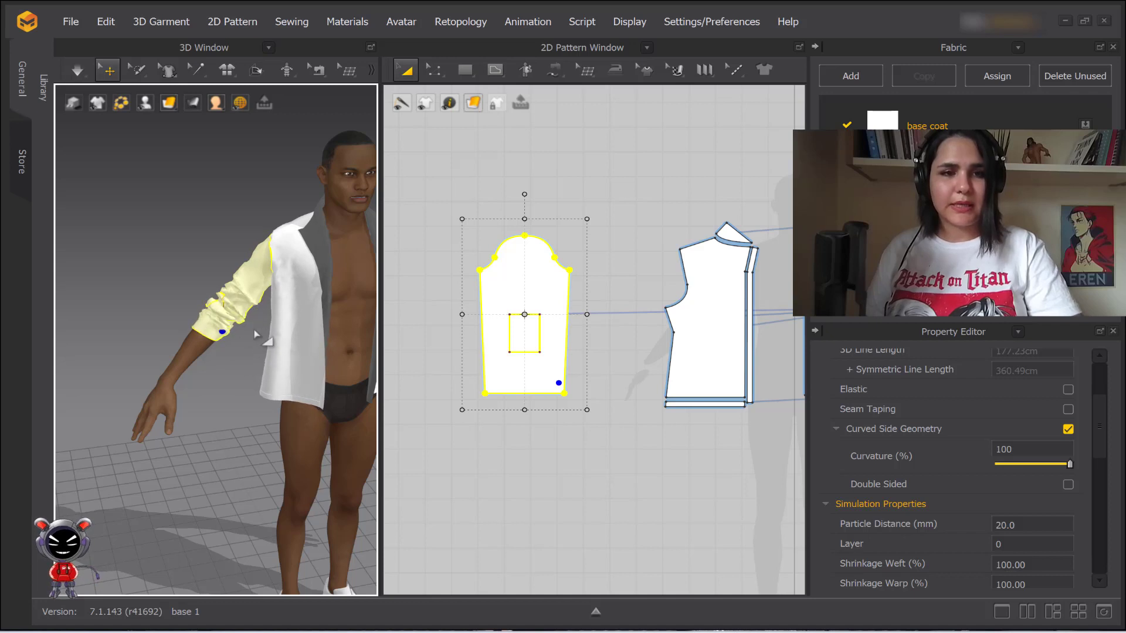
Simulate again and tug the garment from the front and back to settle the rolled-up sleeves, stopping the simulation at the end
scroll(236, 323, "up", 3)
scroll(236, 317, "down", 4)
right_click_drag(237, 312, 263, 289)
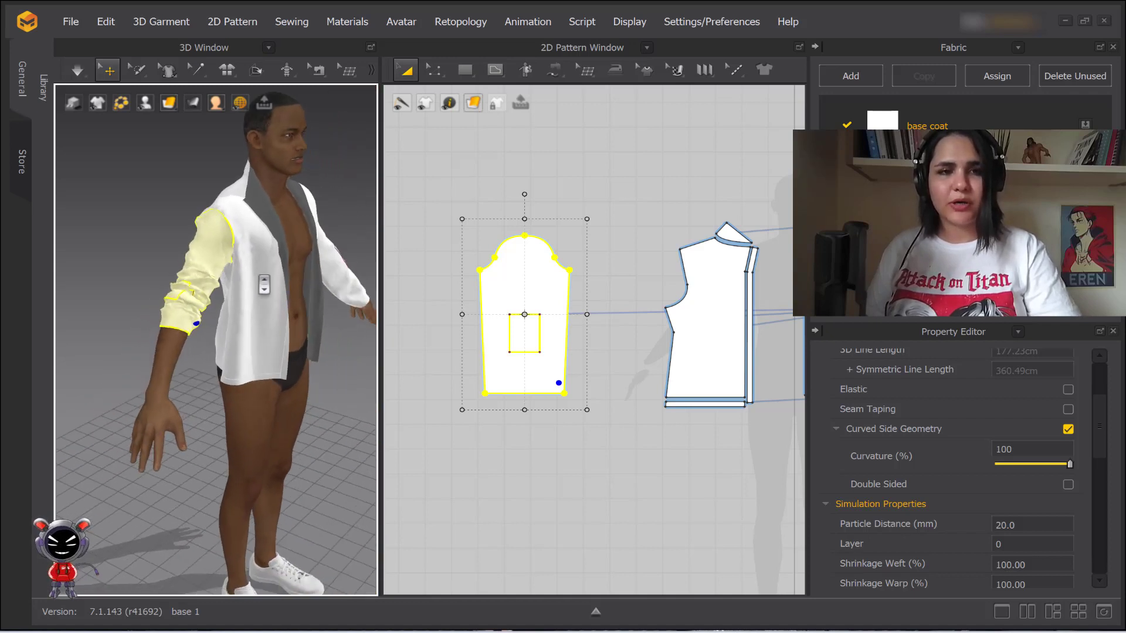
key("space")
left_click_drag(275, 361, 253, 396)
right_click_drag(253, 396, 230, 353)
left_click_drag(230, 353, 280, 304)
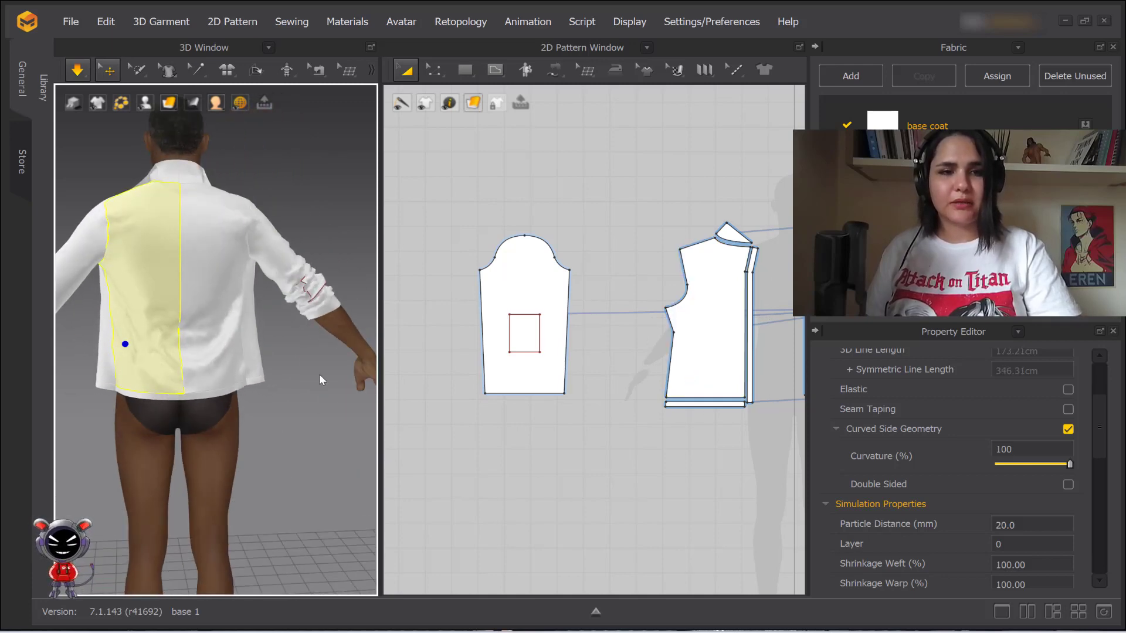
right_click_drag(319, 374, 171, 379)
key("space")
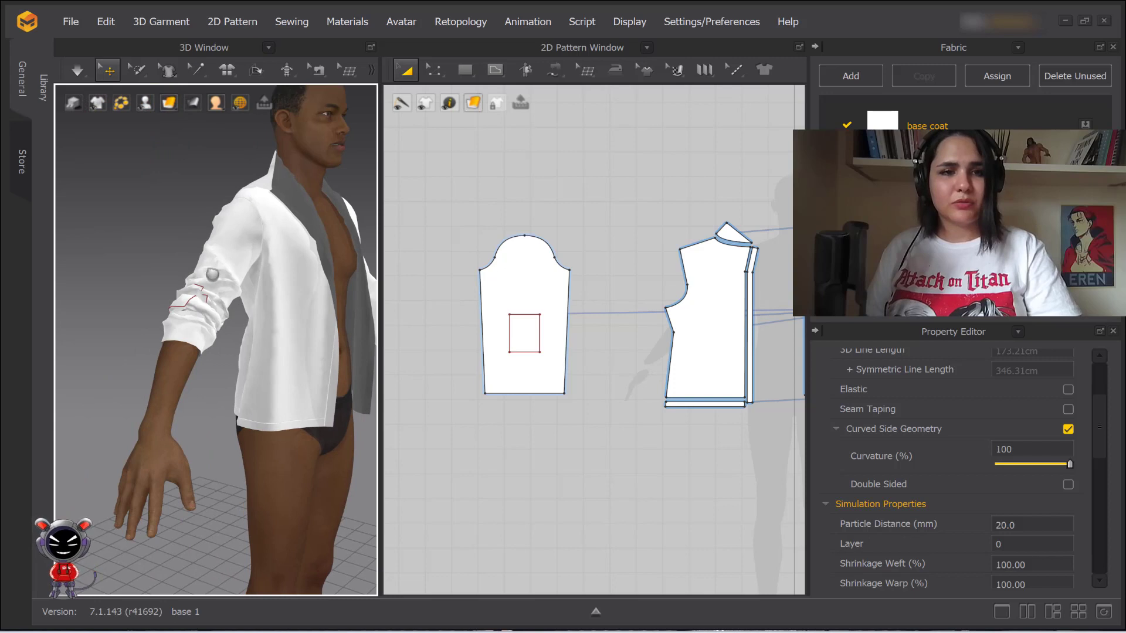
Freeze the rolled-up sleeve pattern
left_click(221, 273)
right_click(540, 290)
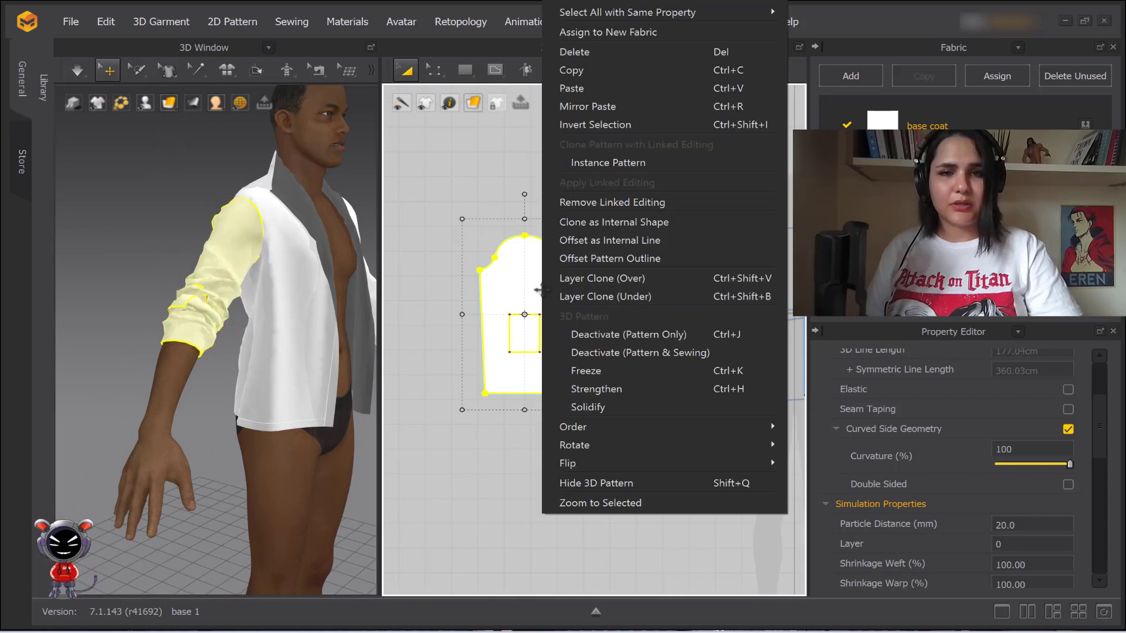
left_click(587, 372)
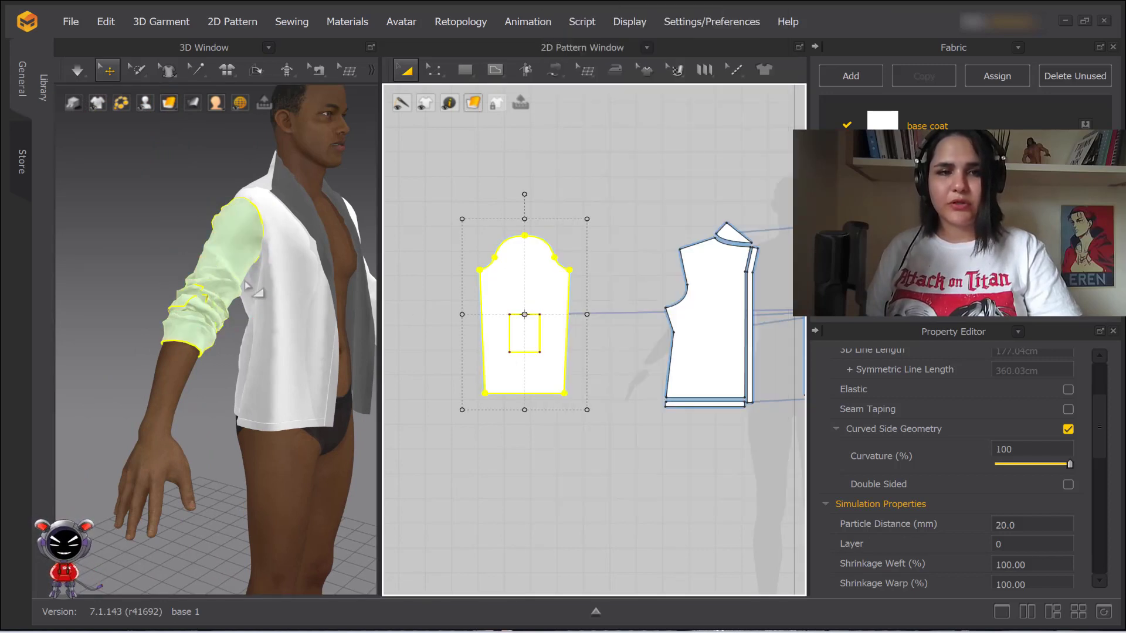
right_click_drag(270, 290, 219, 300)
left_click(176, 213)
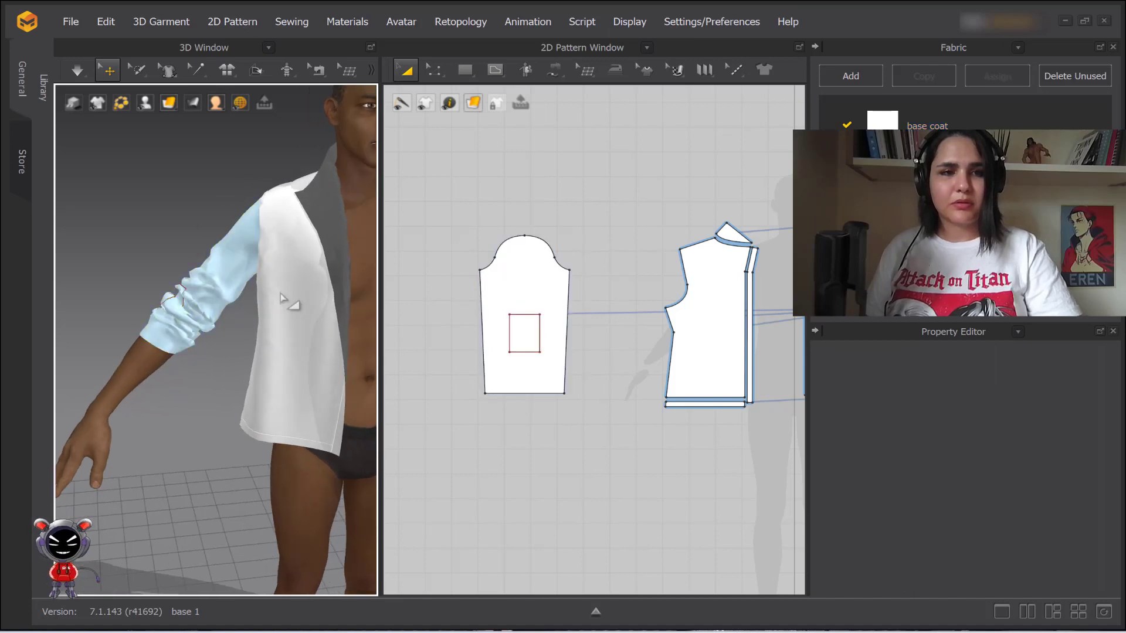
Test the frozen sleeve by pulling on it during simulation, and stop the simulation
key("space")
left_click(257, 270)
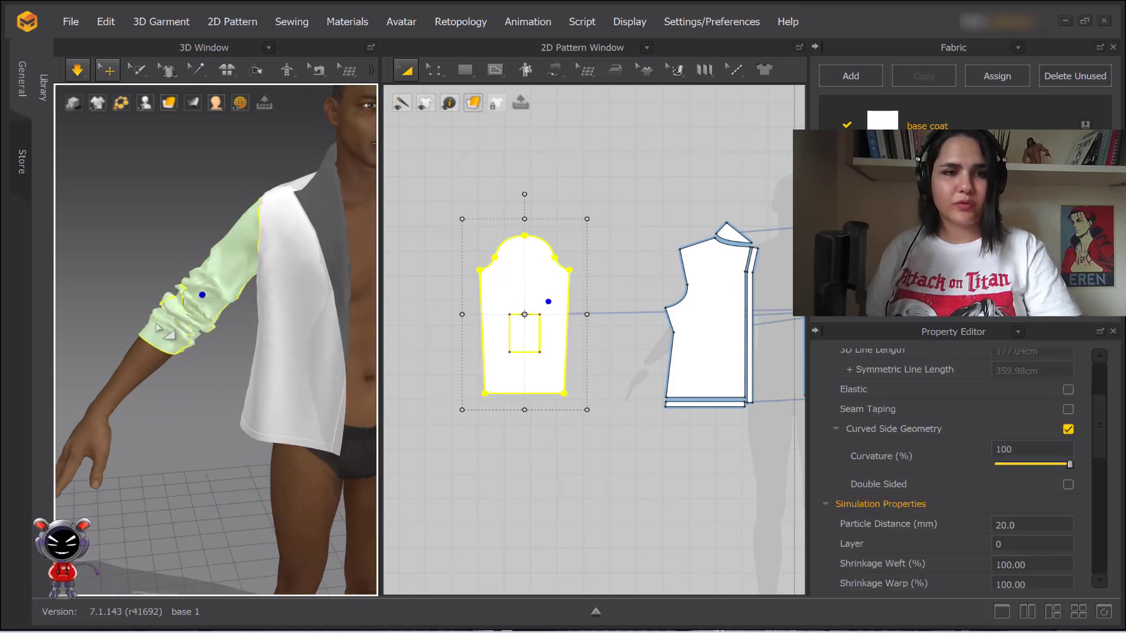
left_click(75, 65)
left_click(210, 230)
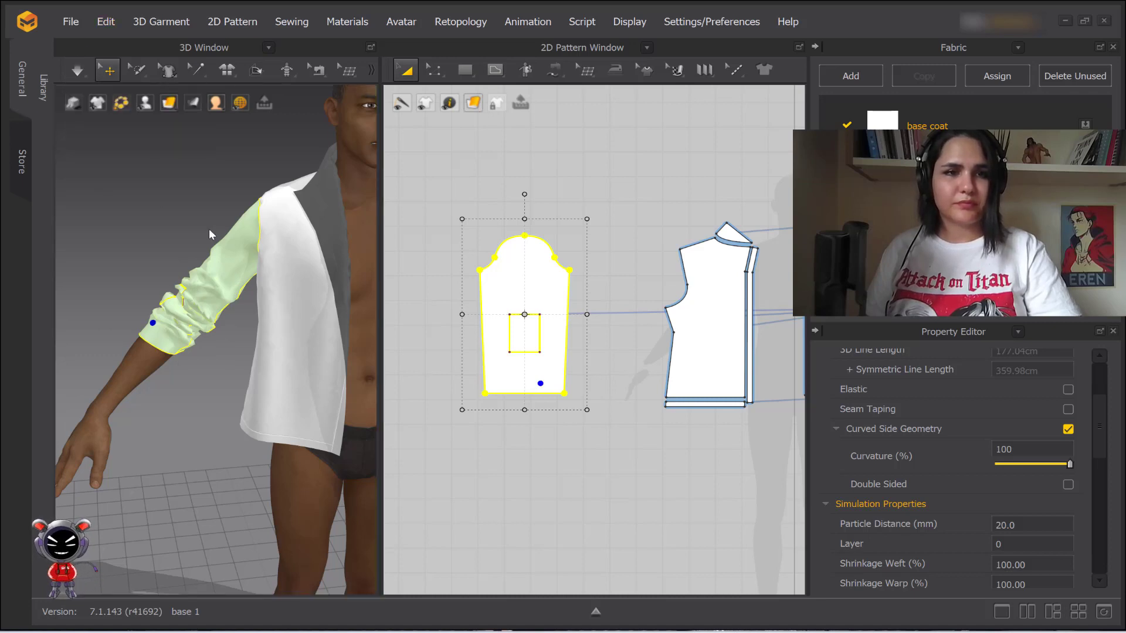
left_click(593, 326)
left_click(513, 280)
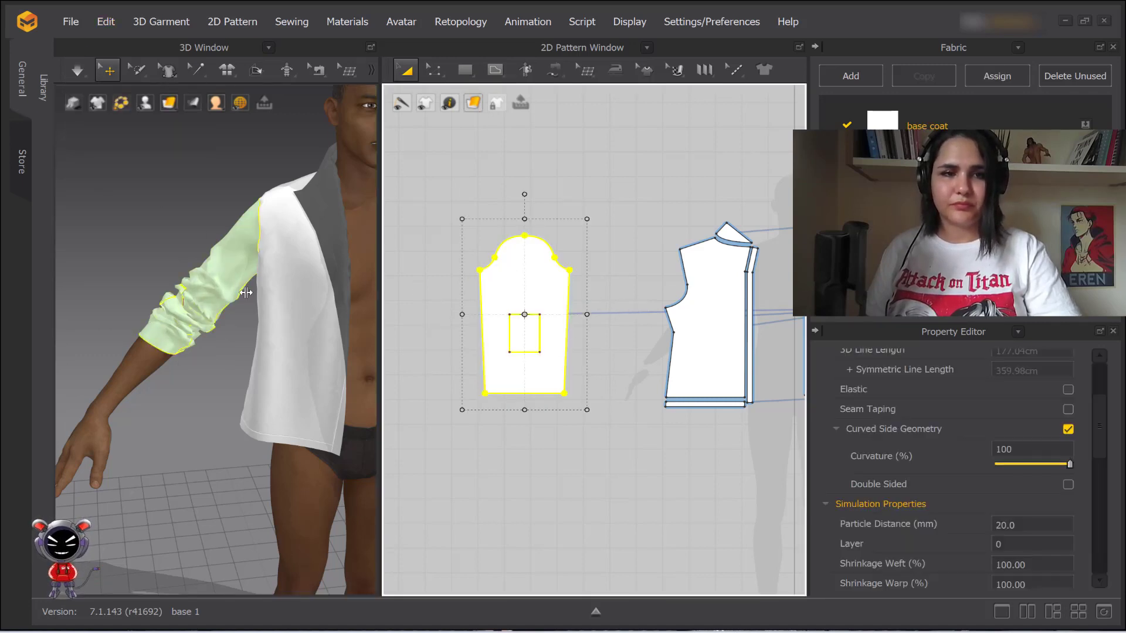
key("space")
left_click_drag(167, 340, 144, 366)
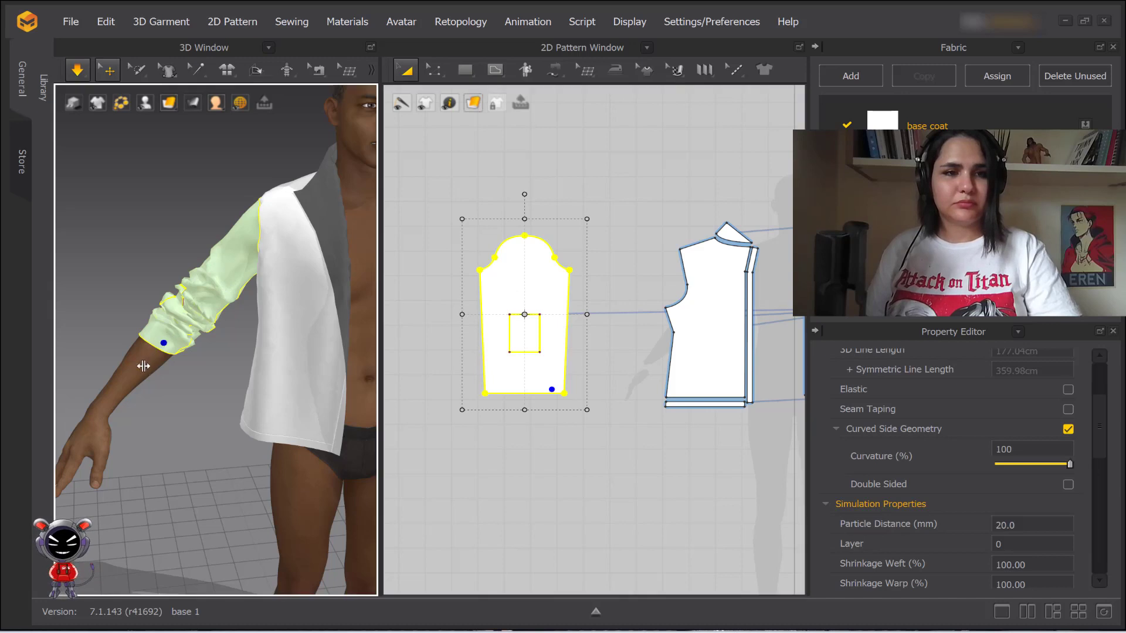
left_click(189, 382)
key("space")
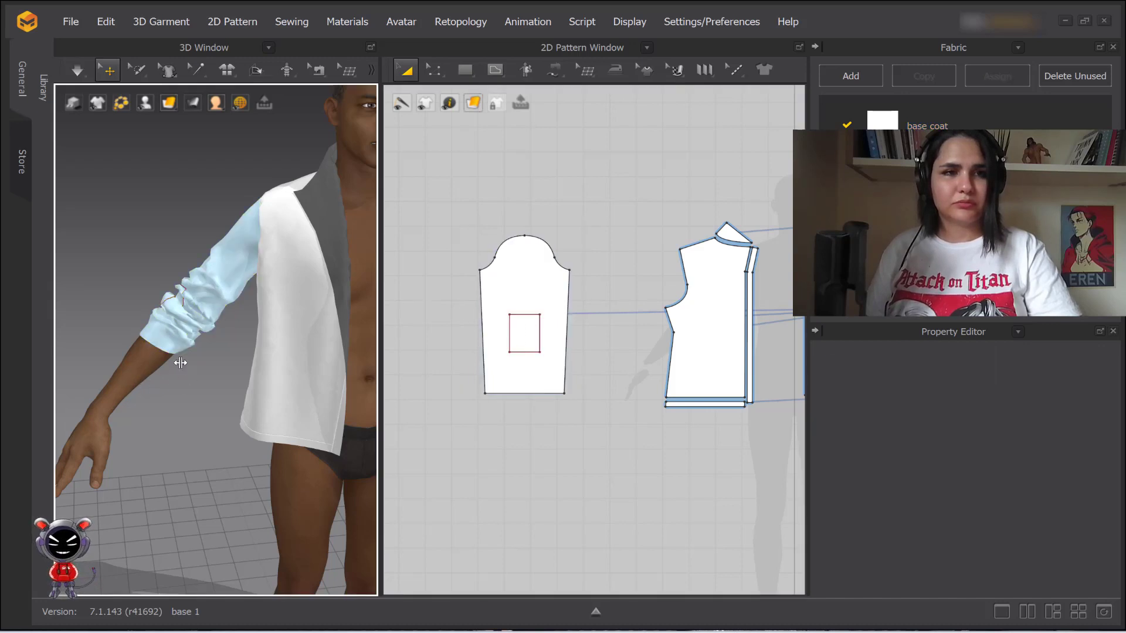
Strengthen the narrow strip pattern along the front bodice's opening edge
middle_click_drag(328, 337, 242, 322)
scroll(680, 393, "down", 1)
middle_click_drag(680, 392, 540, 319)
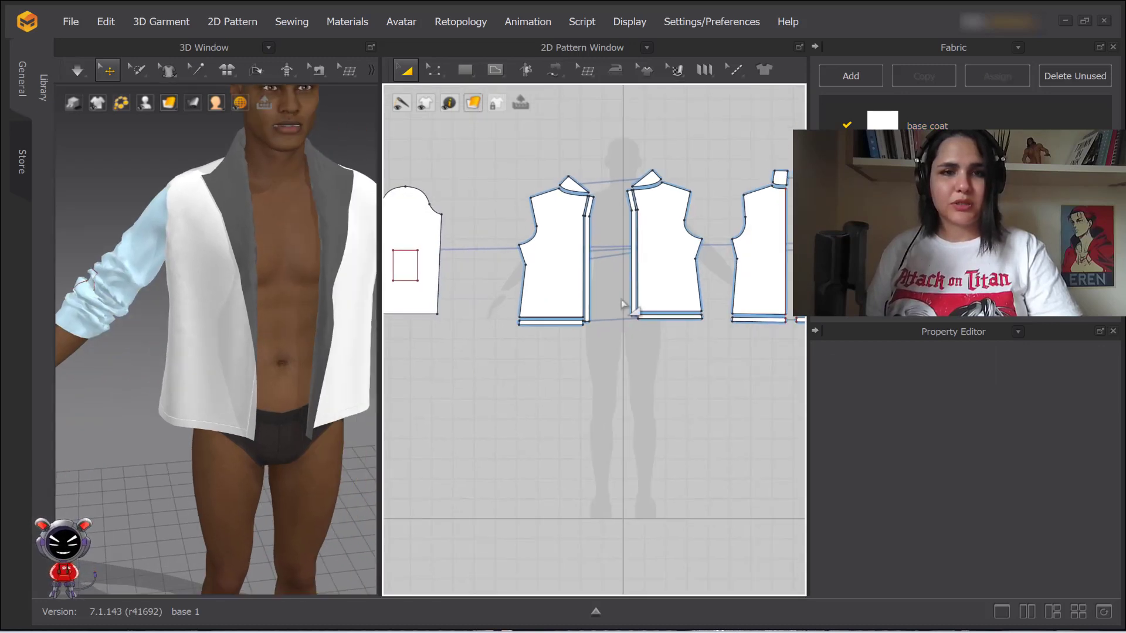
scroll(540, 228, "up", 5)
middle_click_drag(540, 229, 553, 268)
scroll(650, 241, "up", 2)
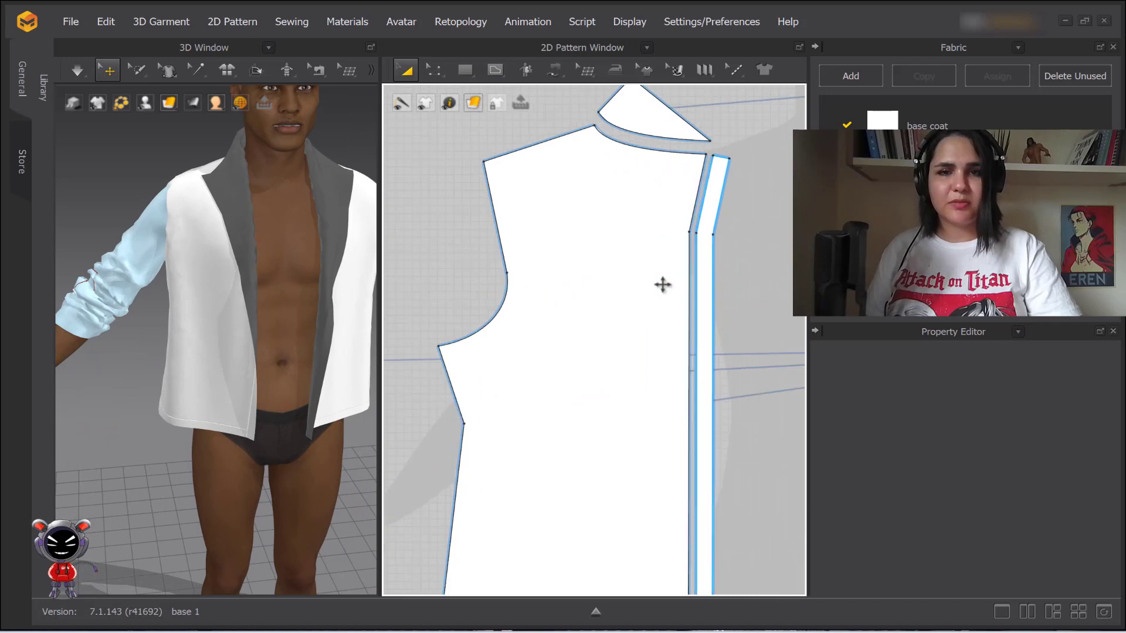
left_click(709, 329)
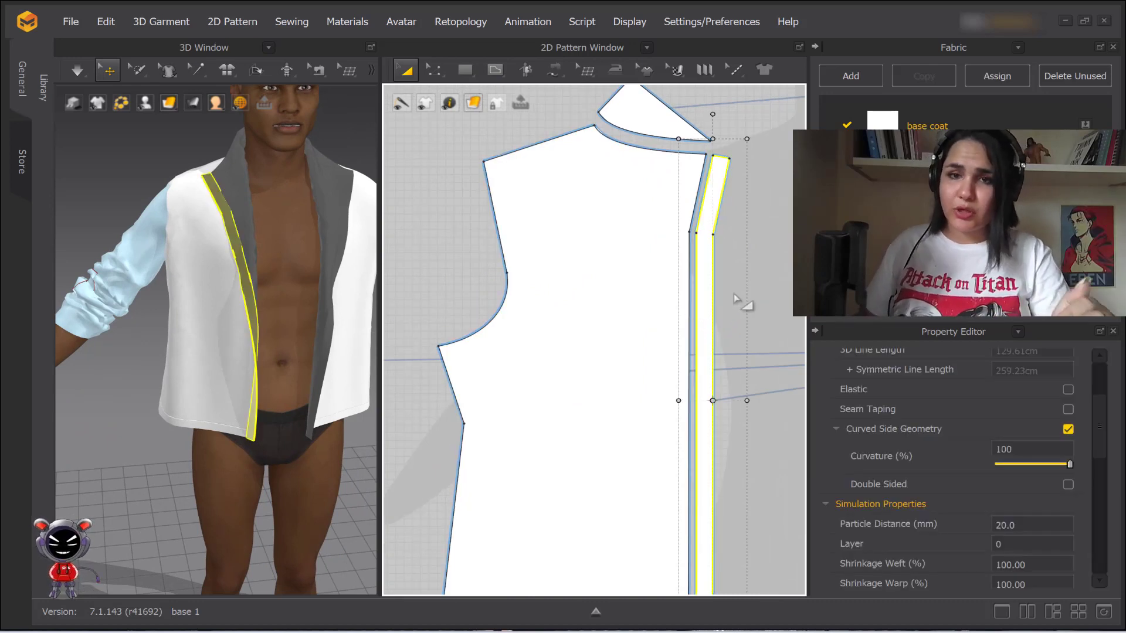
scroll(282, 328, "up", 5)
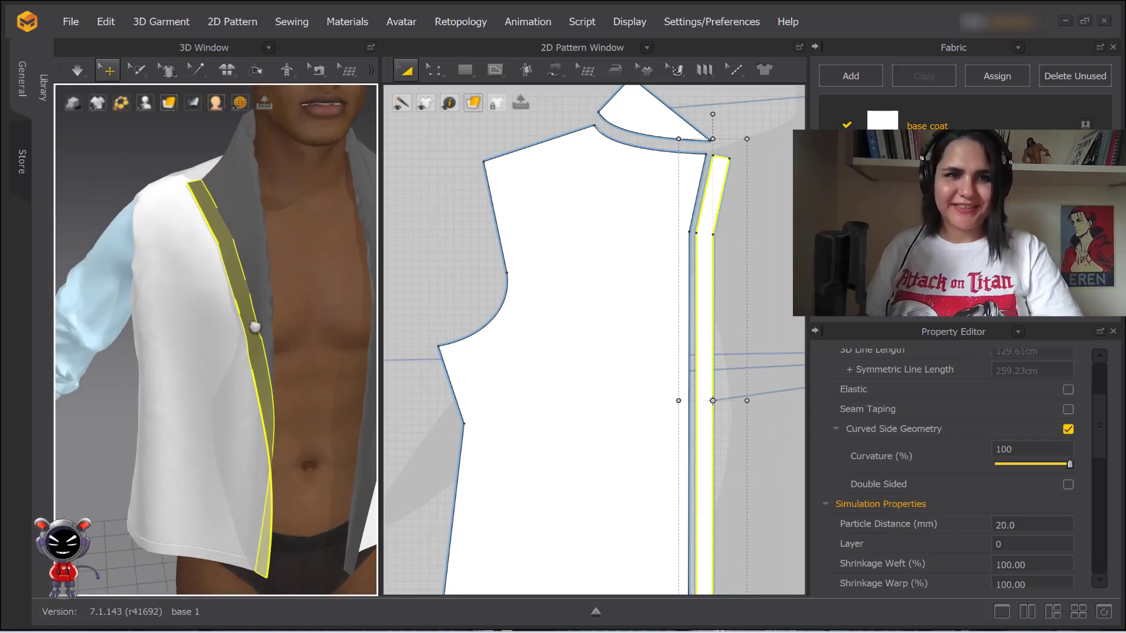
middle_click_drag(254, 328, 232, 292)
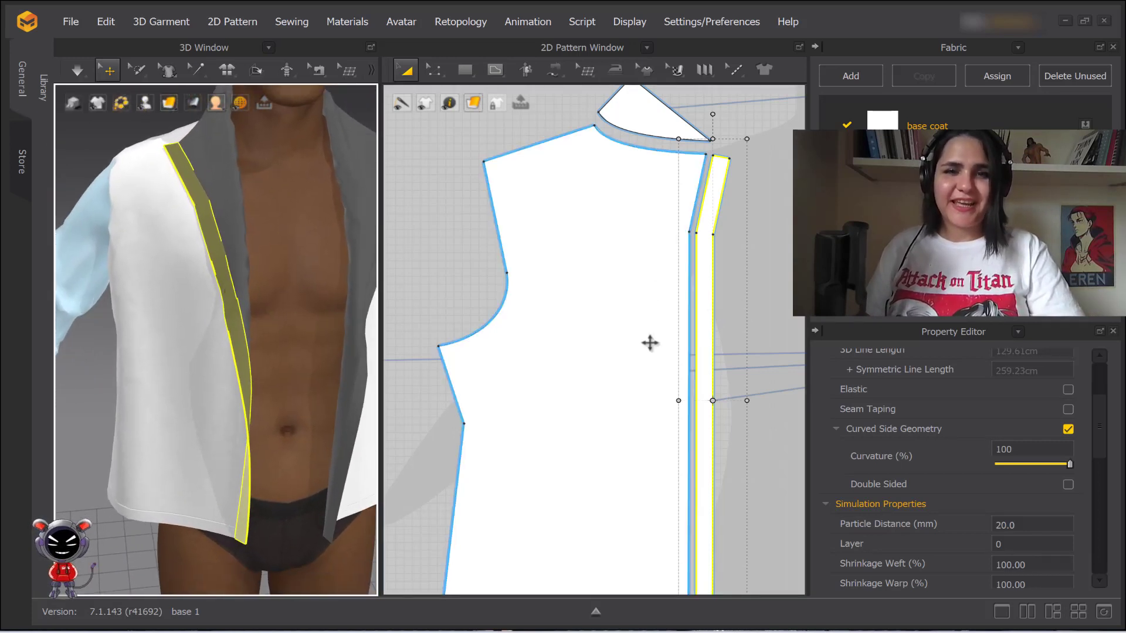
right_click(711, 308)
left_click(772, 391)
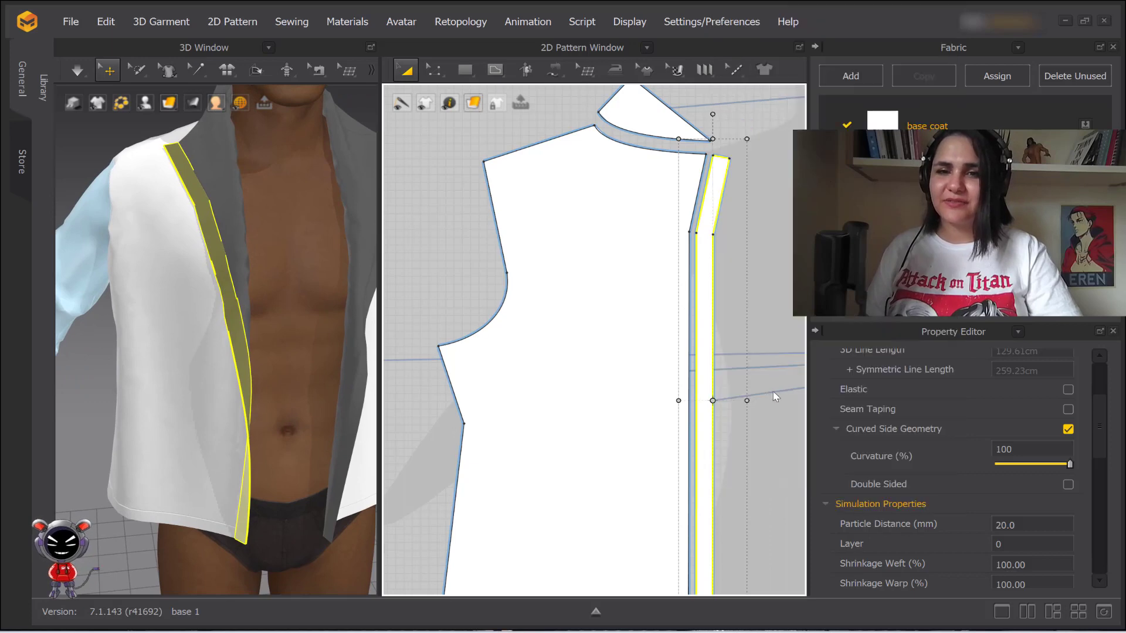
Simulate the garment and examine how the strengthened front strip drapes up close
scroll(568, 264, "down", 5)
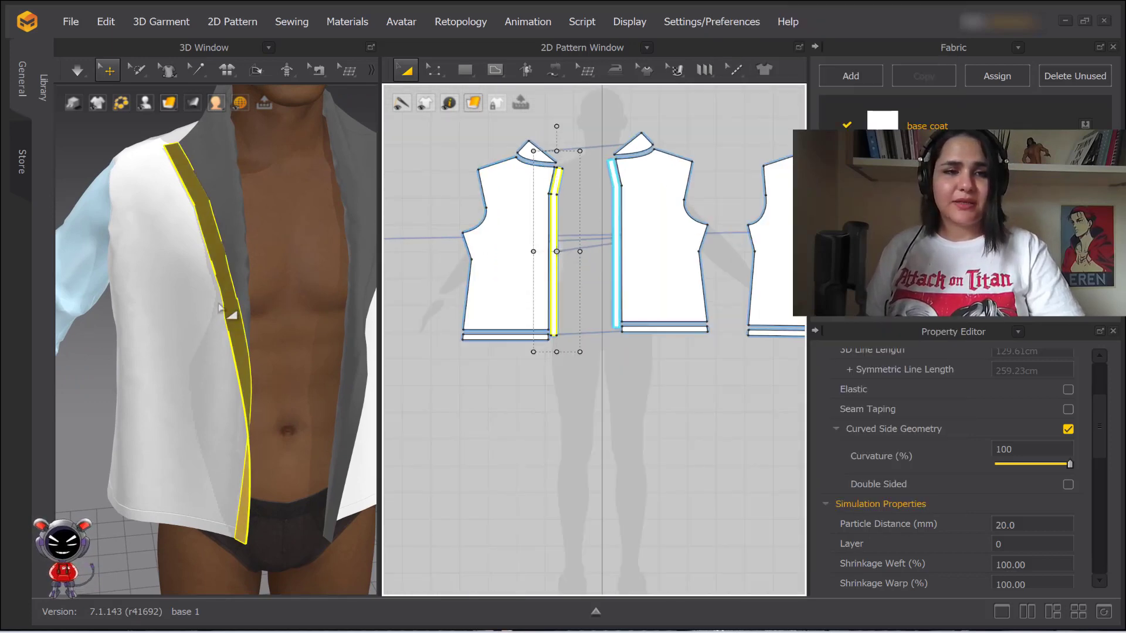
scroll(258, 305, "up", 3)
scroll(265, 247, "down", 3)
key("space")
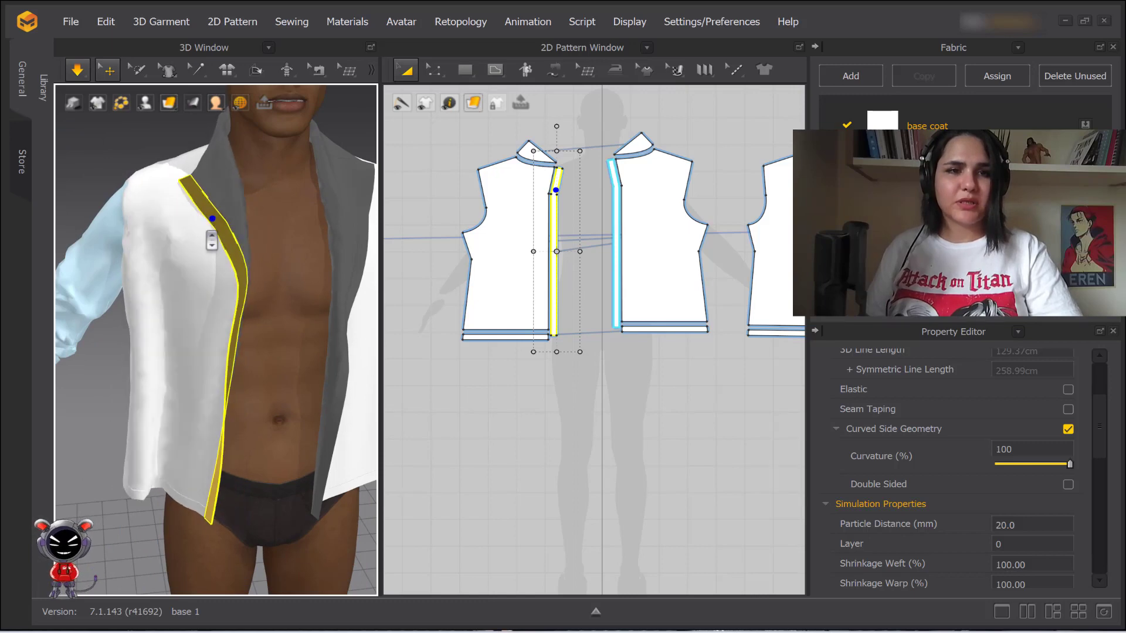
scroll(209, 226, "up", 5)
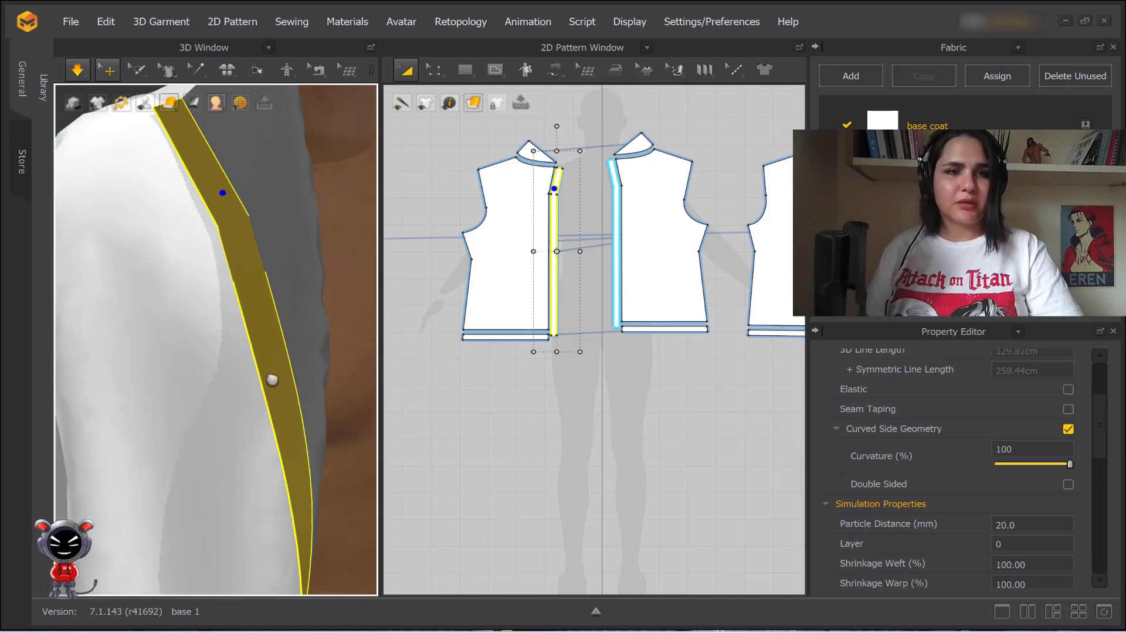
Test the strengthened front strip by pulling on it during repeated simulation runs, and stop the simulation
right_click_drag(208, 148, 232, 198)
left_click_drag(220, 213, 324, 138)
key("space")
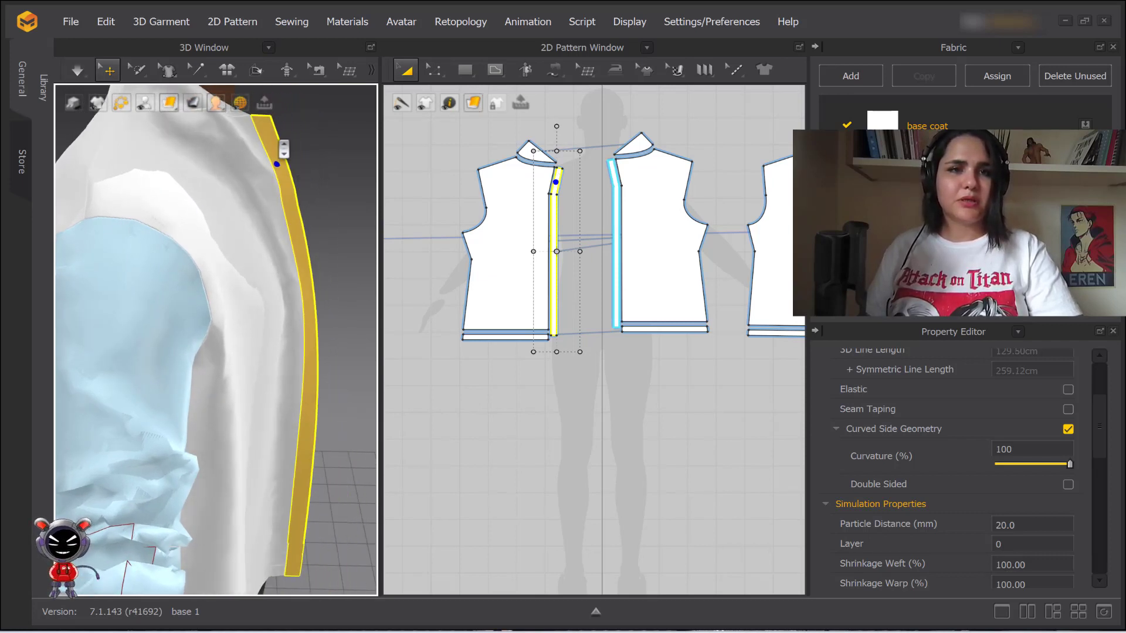
key("space")
left_click(232, 173)
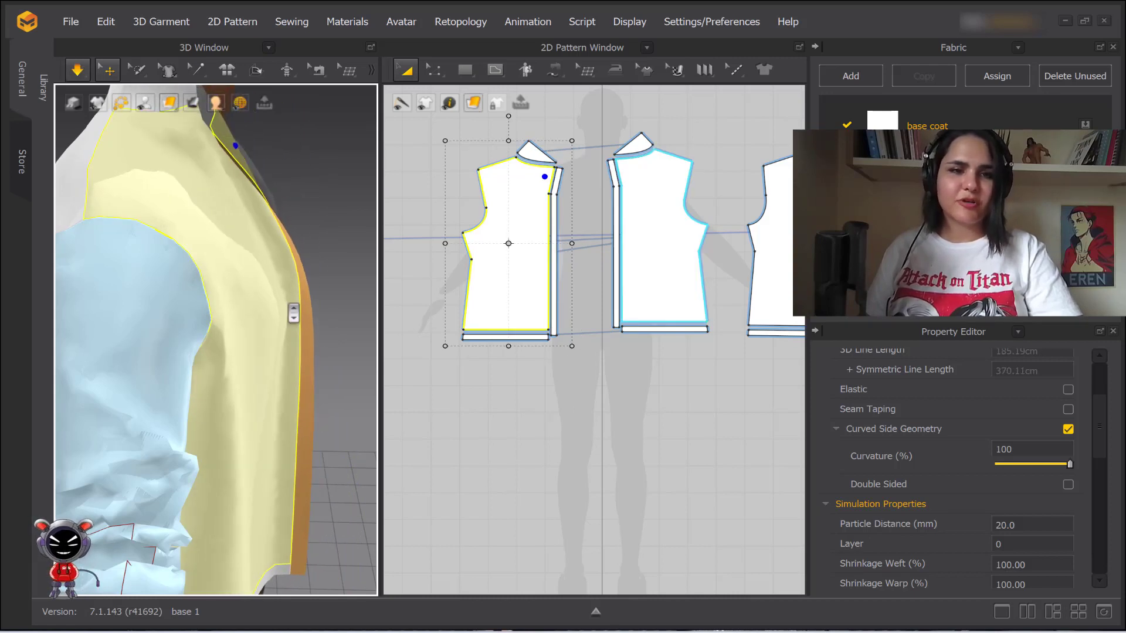
left_click_drag(249, 154, 294, 104)
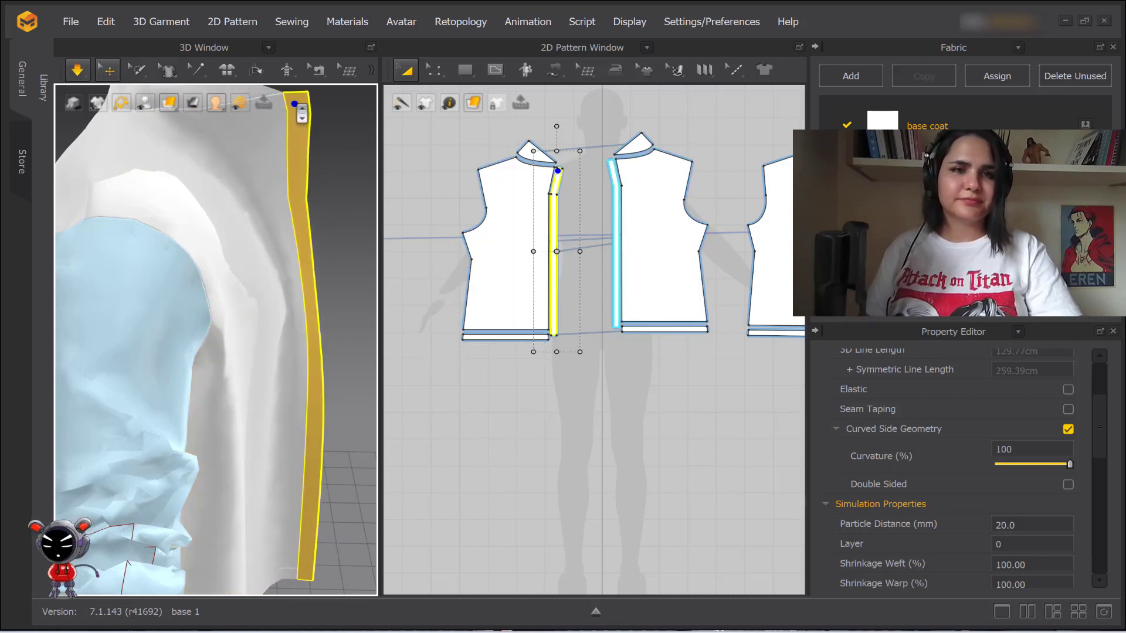
key("space")
scroll(305, 170, "down", 3)
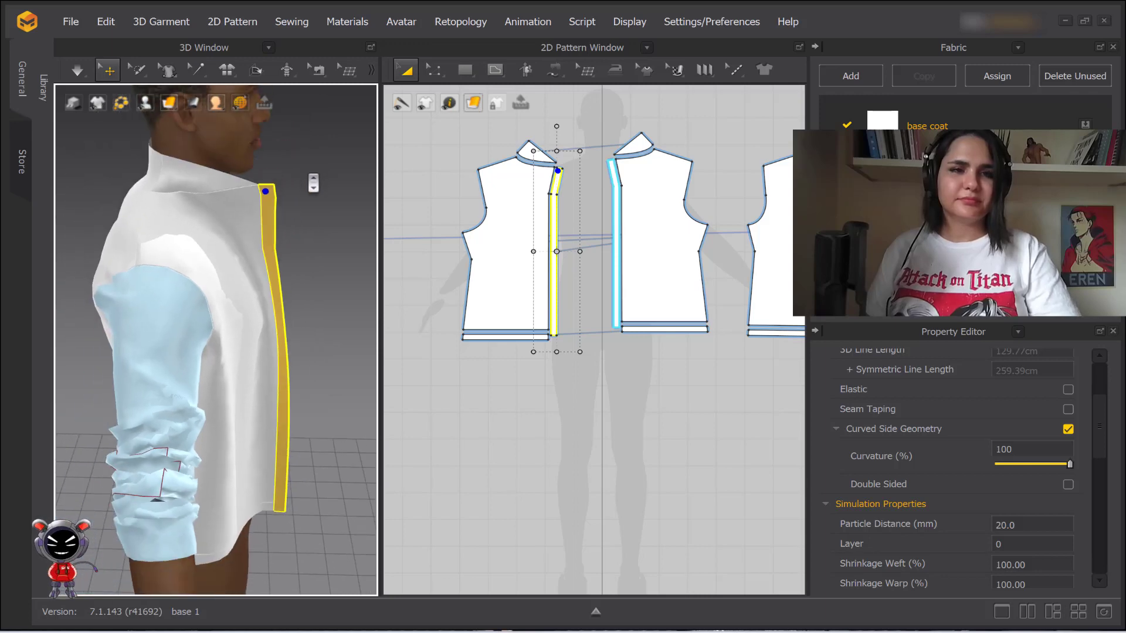
Hide the strengthened front strip pattern in 3D
right_click_drag(314, 183, 219, 180)
middle_click_drag(267, 277, 243, 220)
scroll(635, 228, "down", 2)
scroll(608, 254, "up", 4)
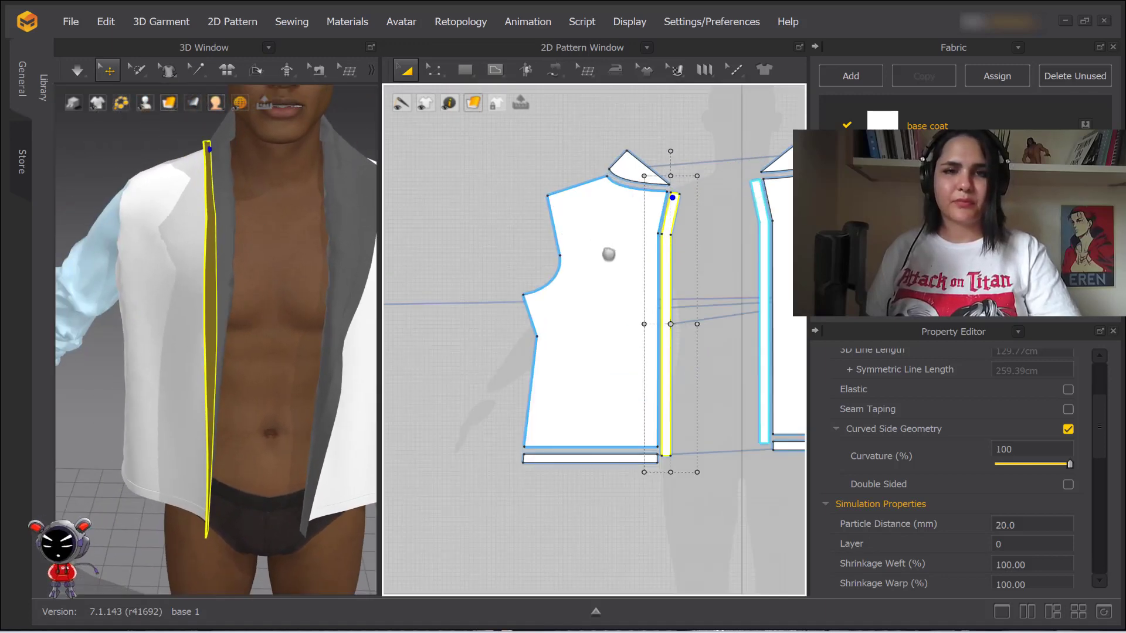
middle_click_drag(609, 254, 596, 213)
right_click(608, 216)
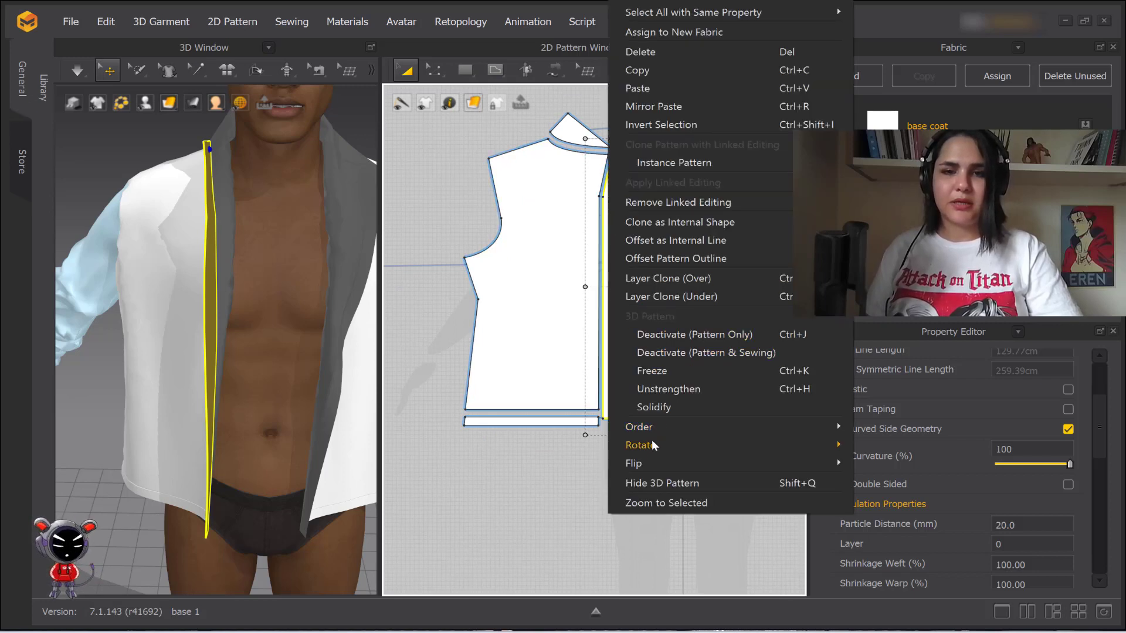
left_click(670, 484)
Select the front bodice on the rolled-sleeve side and examine the jacket from the front and side
left_click(158, 308)
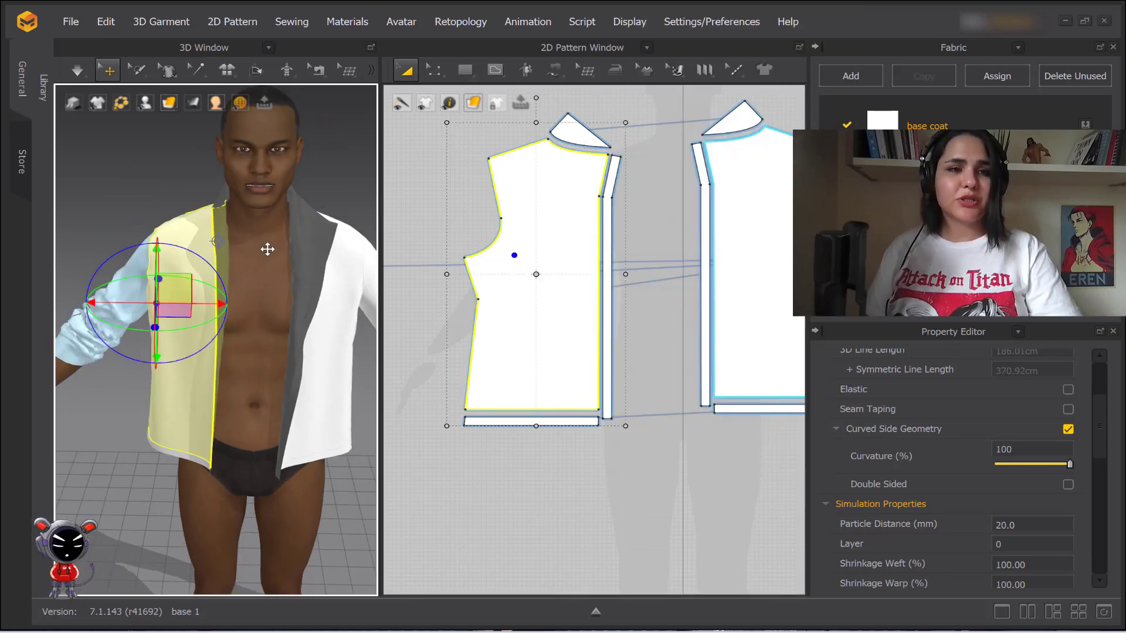
middle_click_drag(289, 271, 216, 264)
key("super")
key("super")
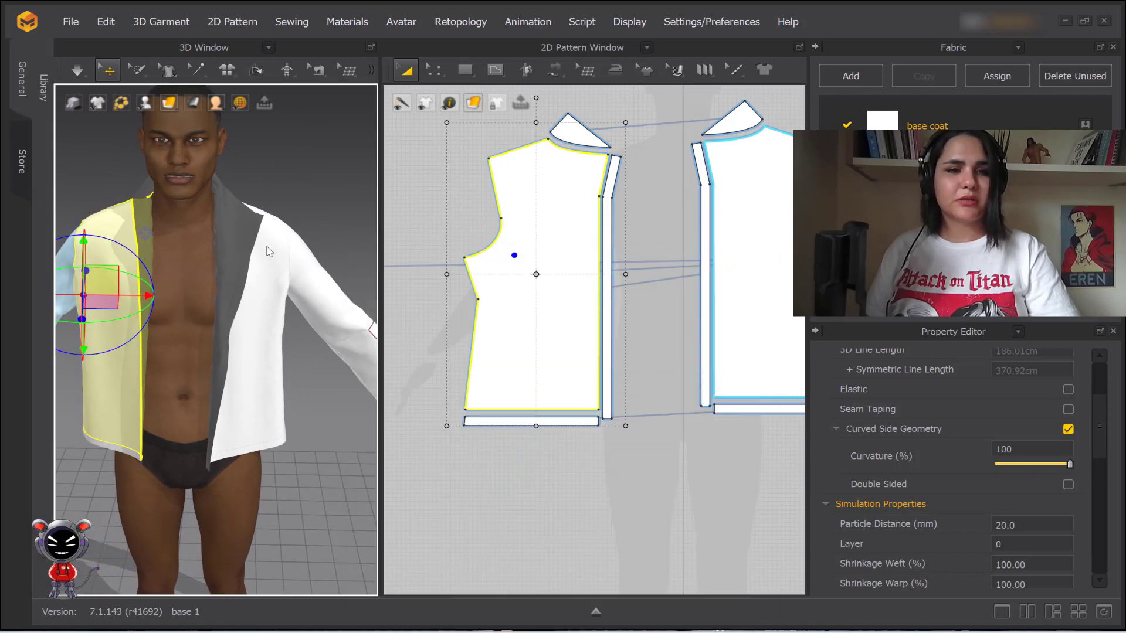
right_click_drag(269, 251, 193, 225)
middle_click_drag(193, 225, 377, 217)
scroll(315, 272, "down", 3)
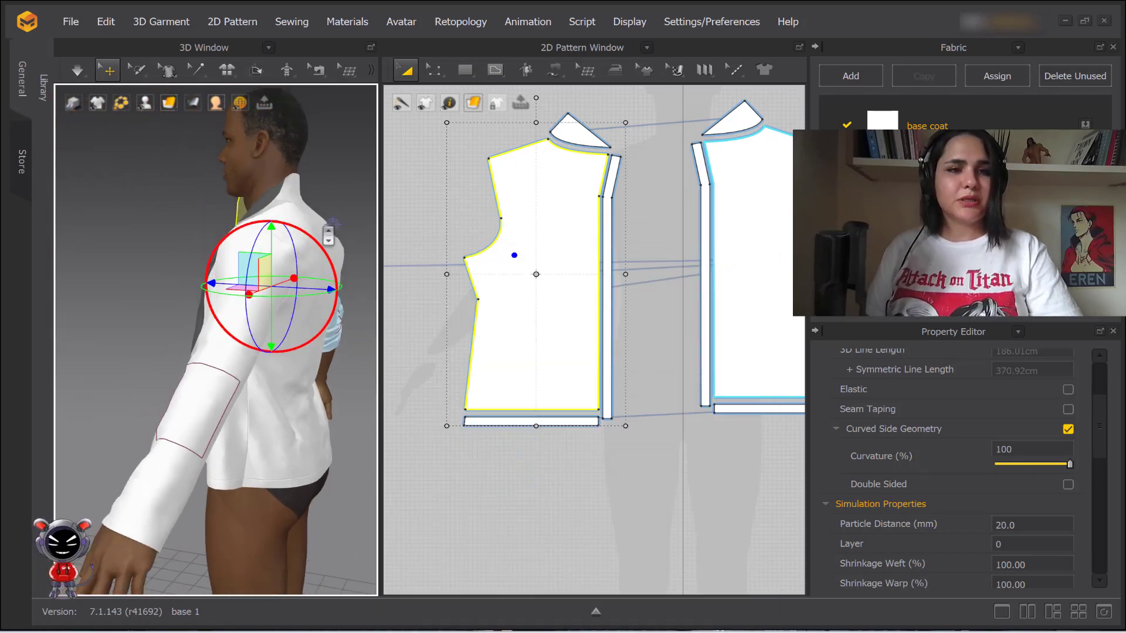
scroll(289, 287, "down", 4)
right_click_drag(275, 290, 319, 302)
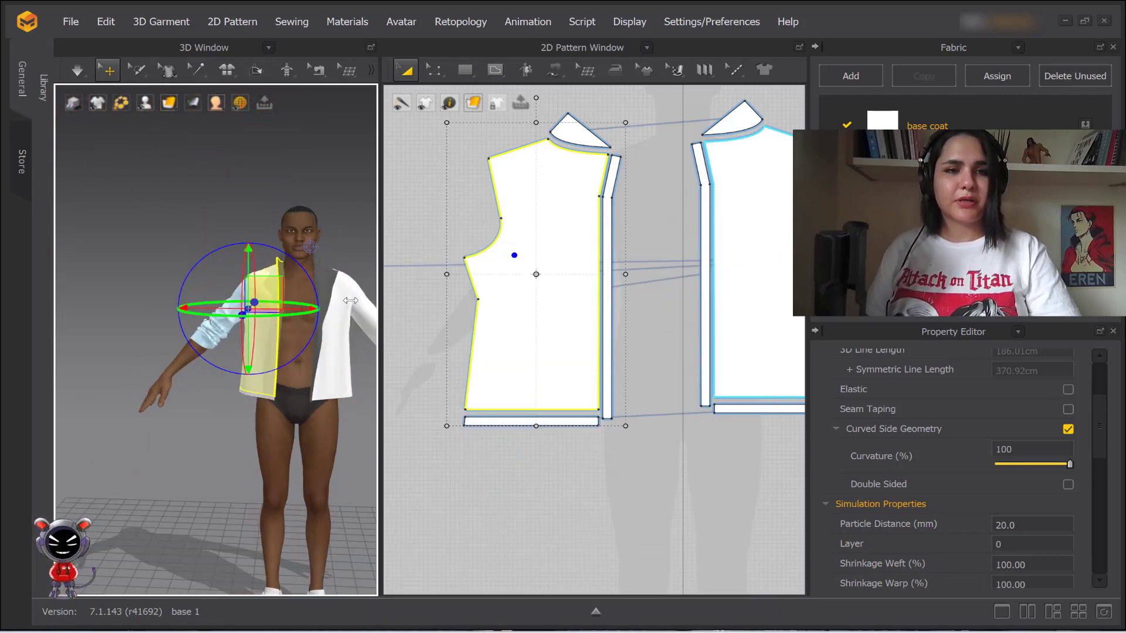
Hide the avatar to leave only the garment in 3D
scroll(310, 305, "up", 4)
middle_click_drag(311, 310, 272, 322)
left_click(306, 357)
right_click(303, 324)
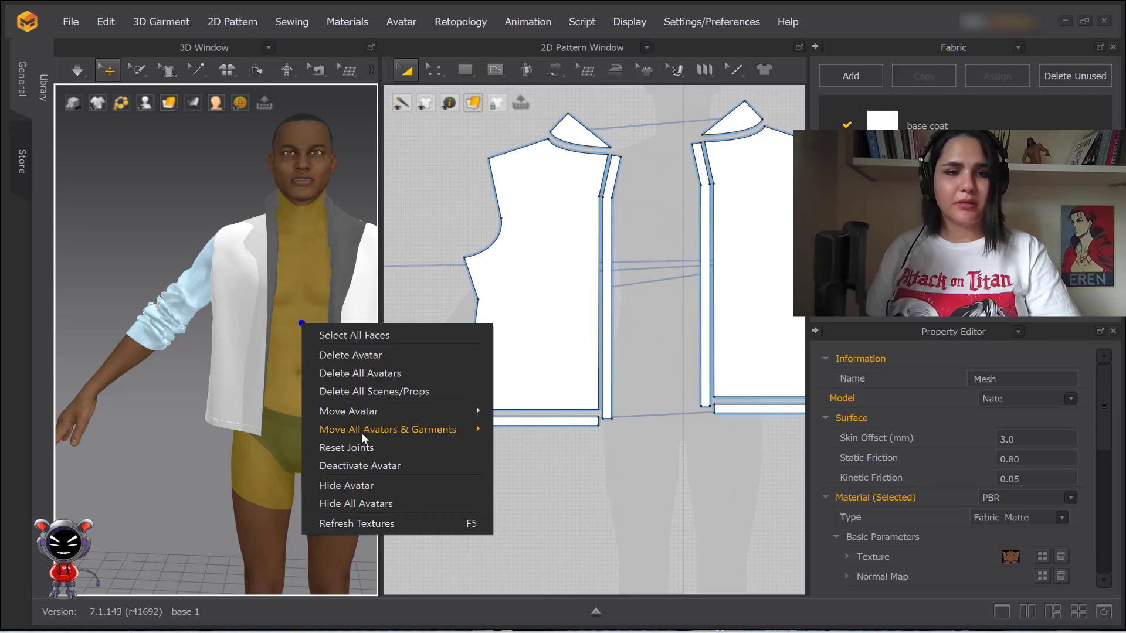
left_click(362, 485)
Hide the front bodice on the rolled-sleeve side in 3D
scroll(269, 329, "up", 3)
left_click(268, 329)
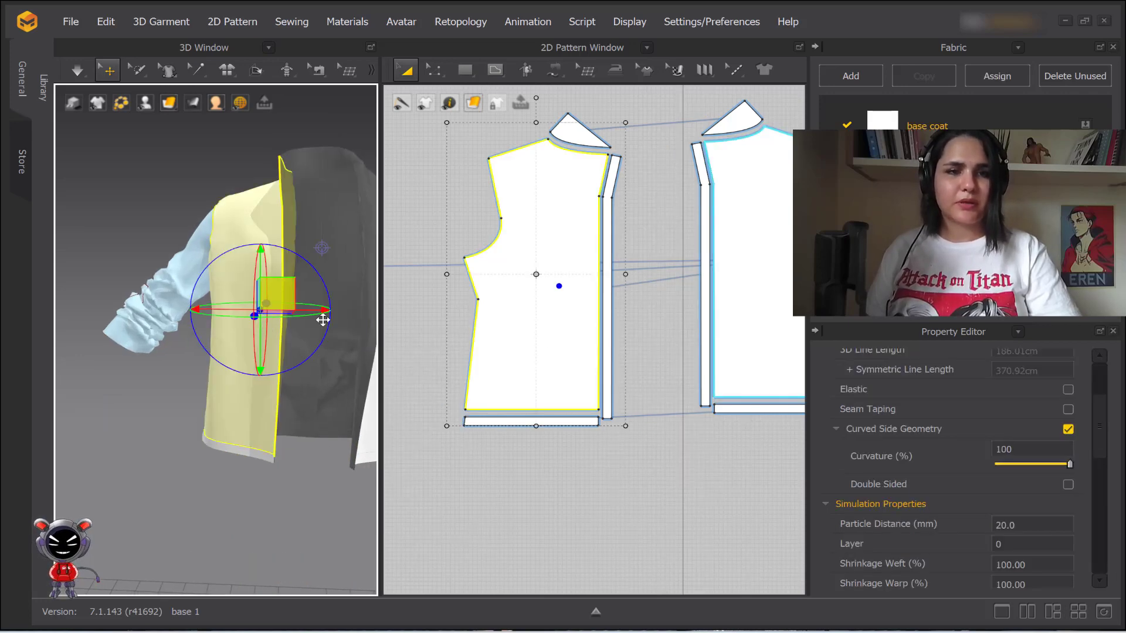
right_click(544, 336)
left_click(598, 484)
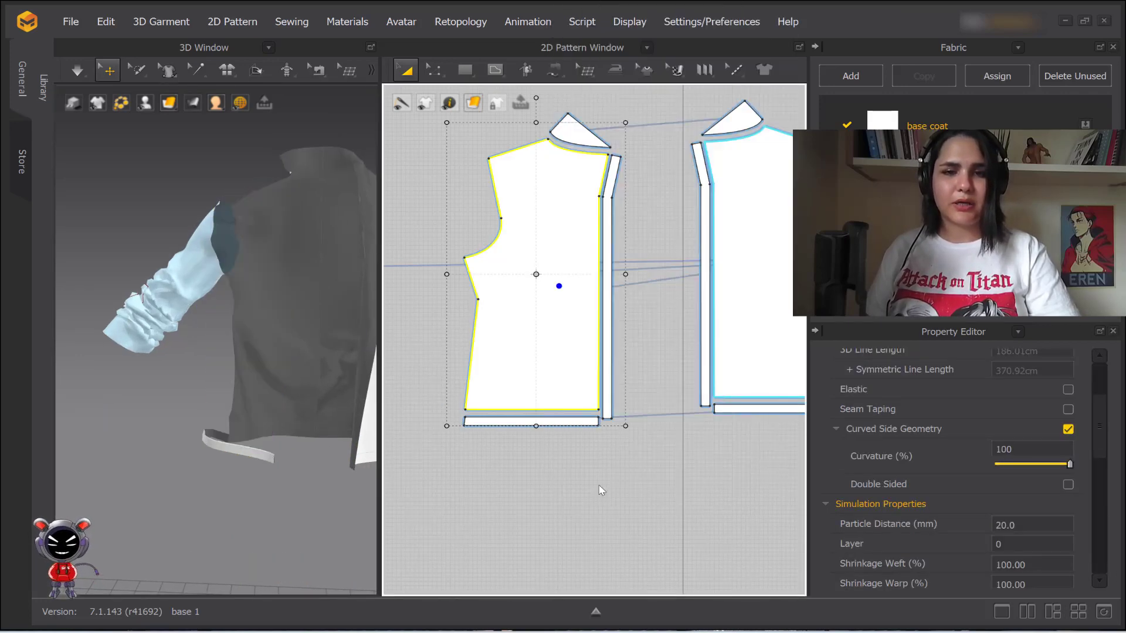
Hide the opposite front bodice in 3D and select the strip along its opening edge
middle_click_drag(324, 274, 239, 261)
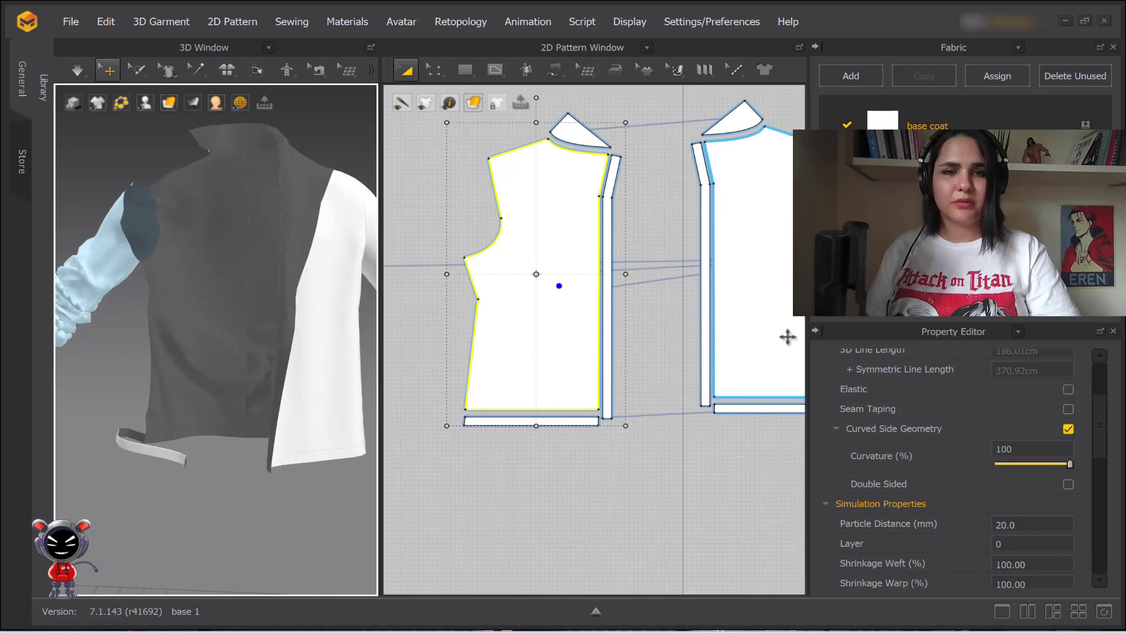
right_click(760, 335)
left_click(830, 480)
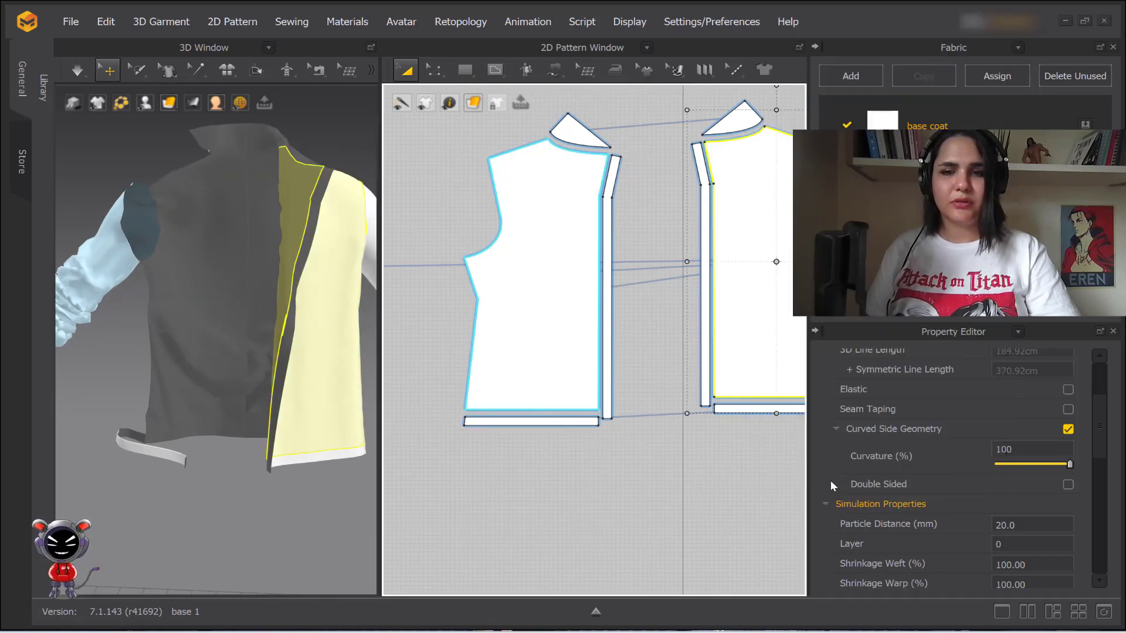
scroll(281, 285, "up", 5)
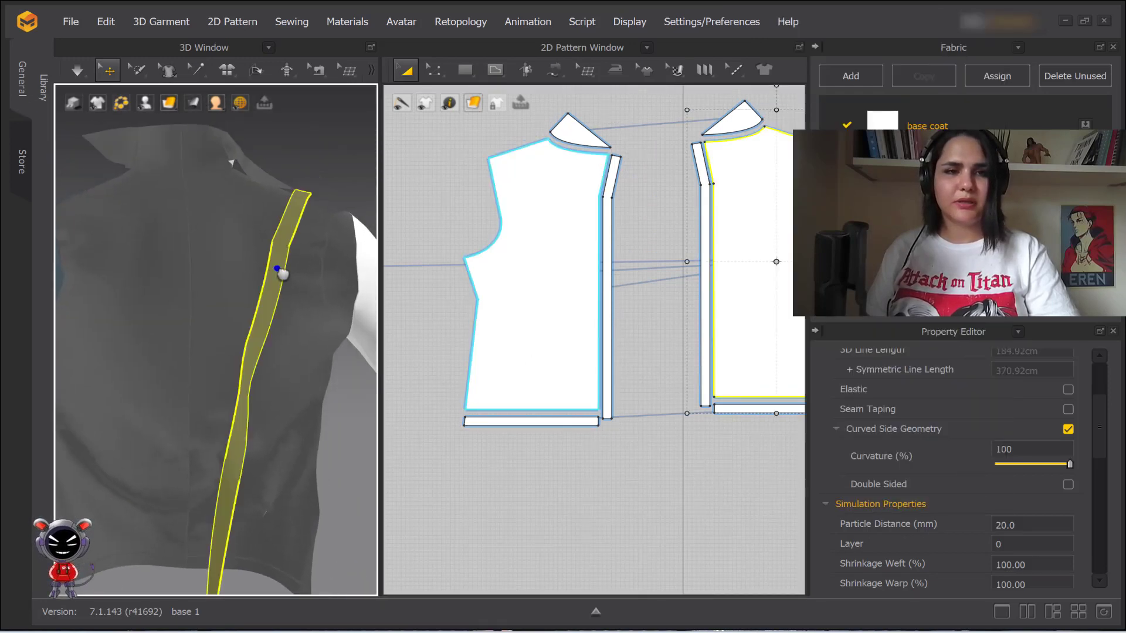
left_click(282, 272)
scroll(771, 300, "down", 3)
scroll(709, 304, "down", 1)
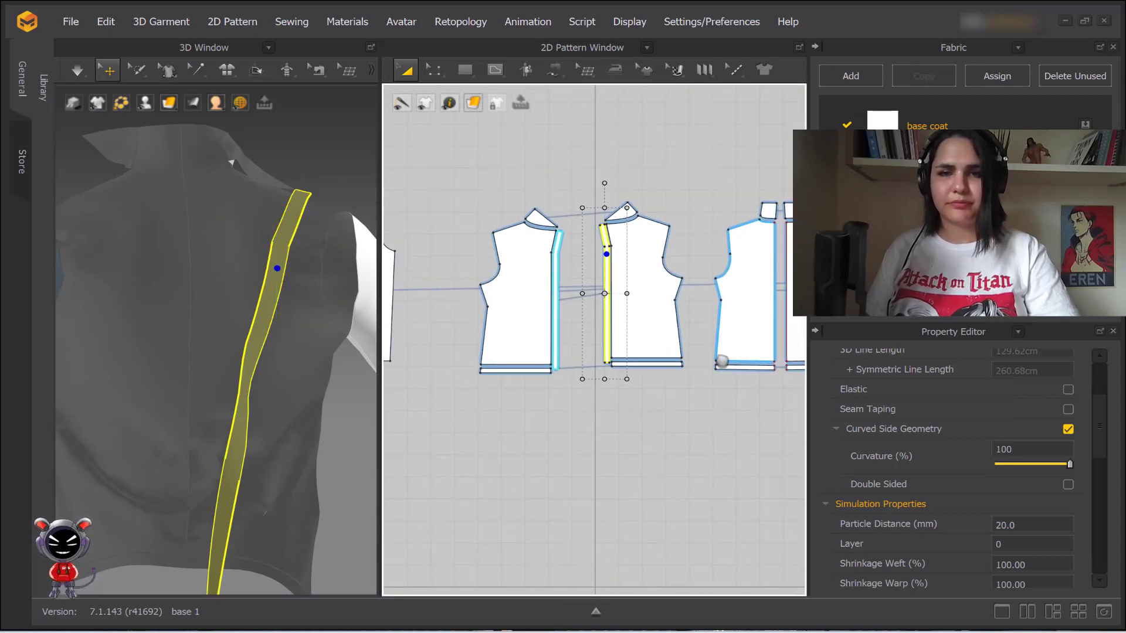
Show both hidden front bodice patterns in 3D again
right_click(645, 309)
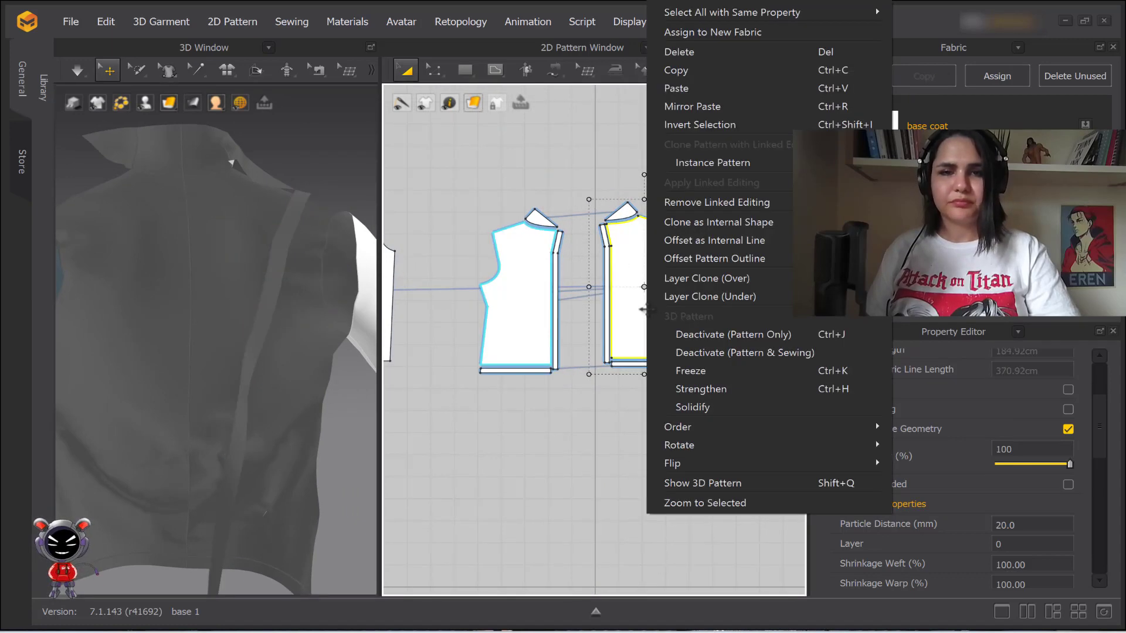
left_click(705, 483)
left_click(543, 306)
right_click(543, 306)
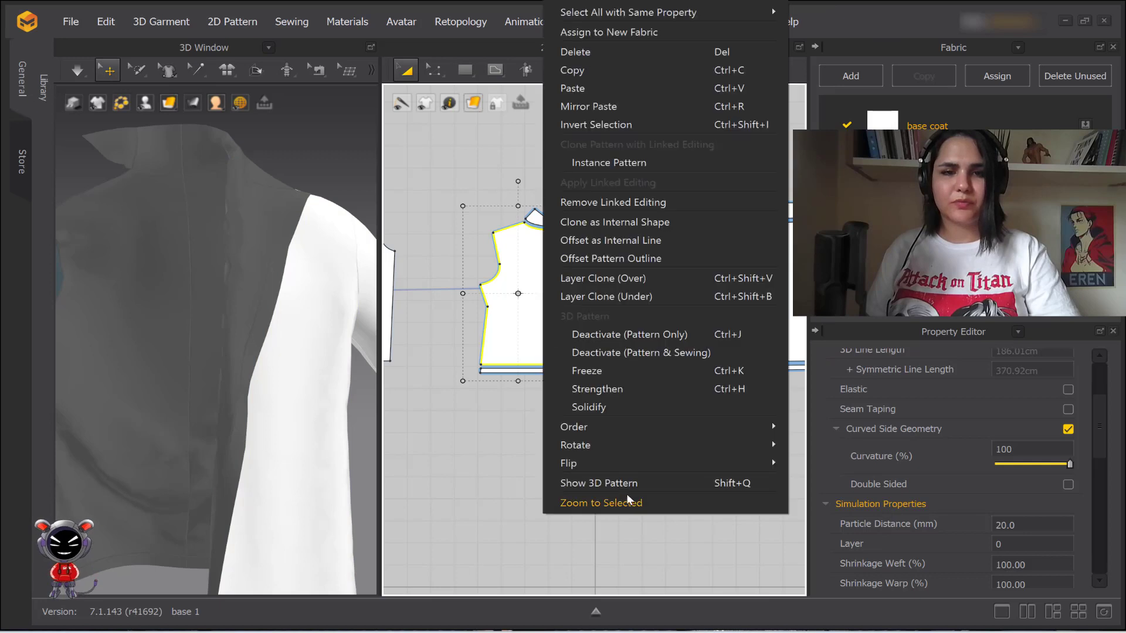
left_click(620, 484)
Show the avatar again and clear the pattern selection
left_click(144, 104)
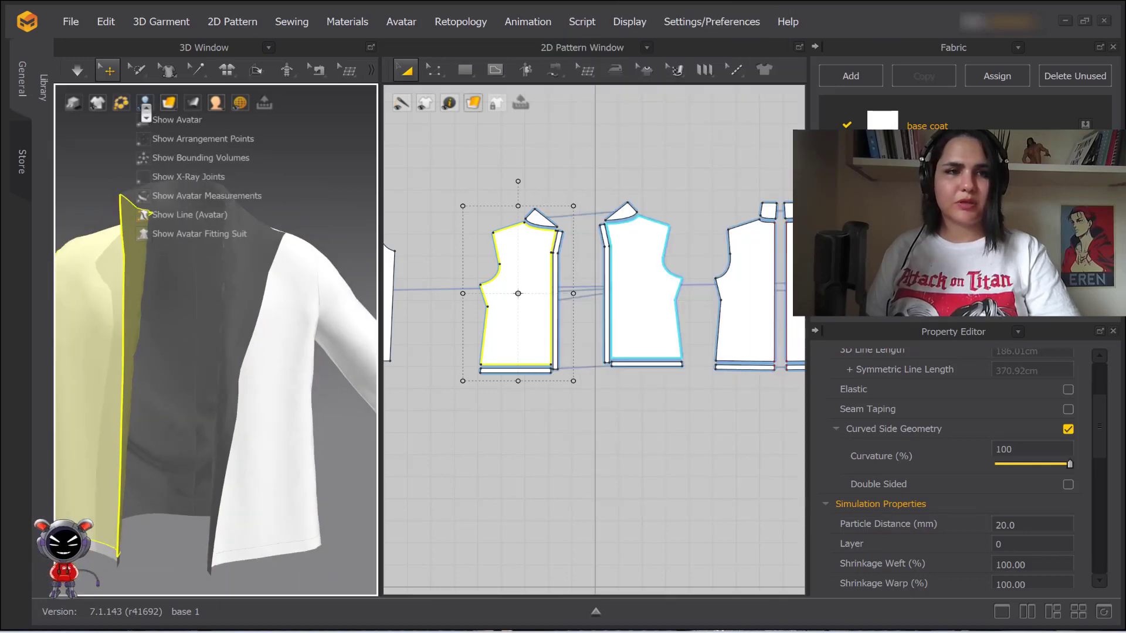
left_click(149, 116)
left_click(254, 233)
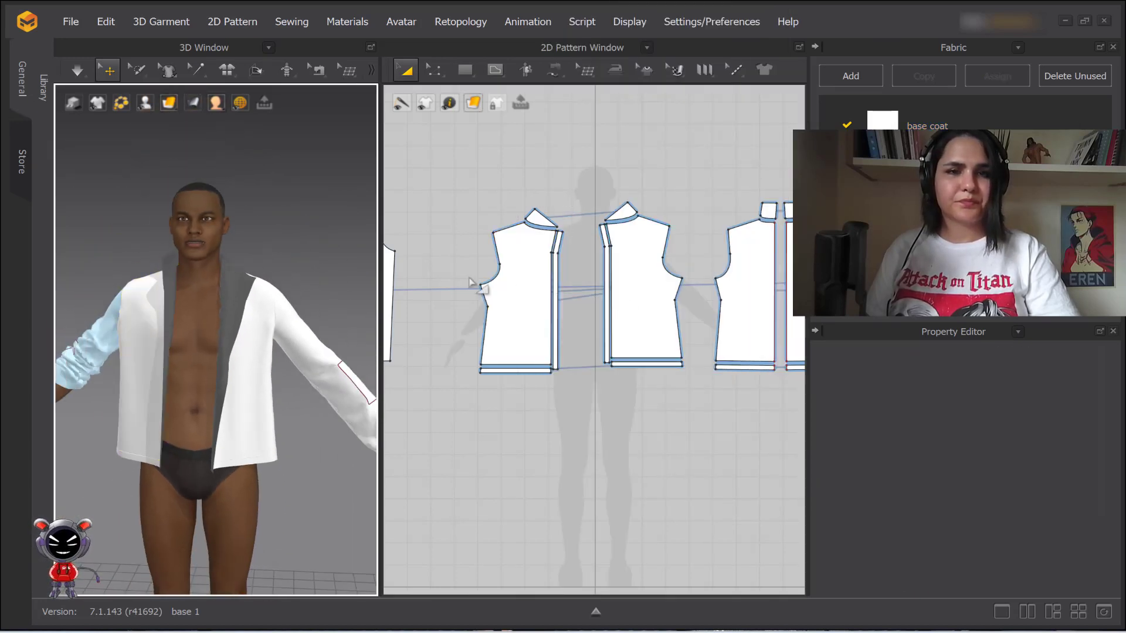
Zoom the 2D pattern view to the selected front bodice on the rolled-sleeve side using Zoom to Selected
scroll(620, 306, "down", 6)
middle_click_drag(620, 306, 703, 320)
scroll(646, 293, "up", 5)
middle_click_drag(646, 293, 646, 266)
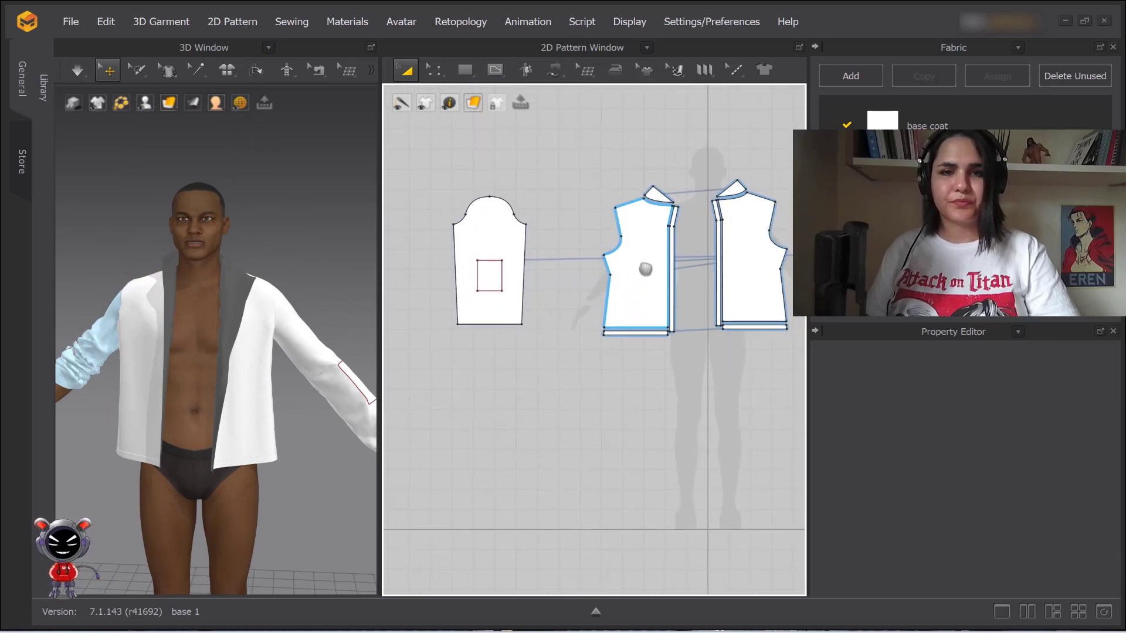
left_click(638, 261)
right_click(636, 262)
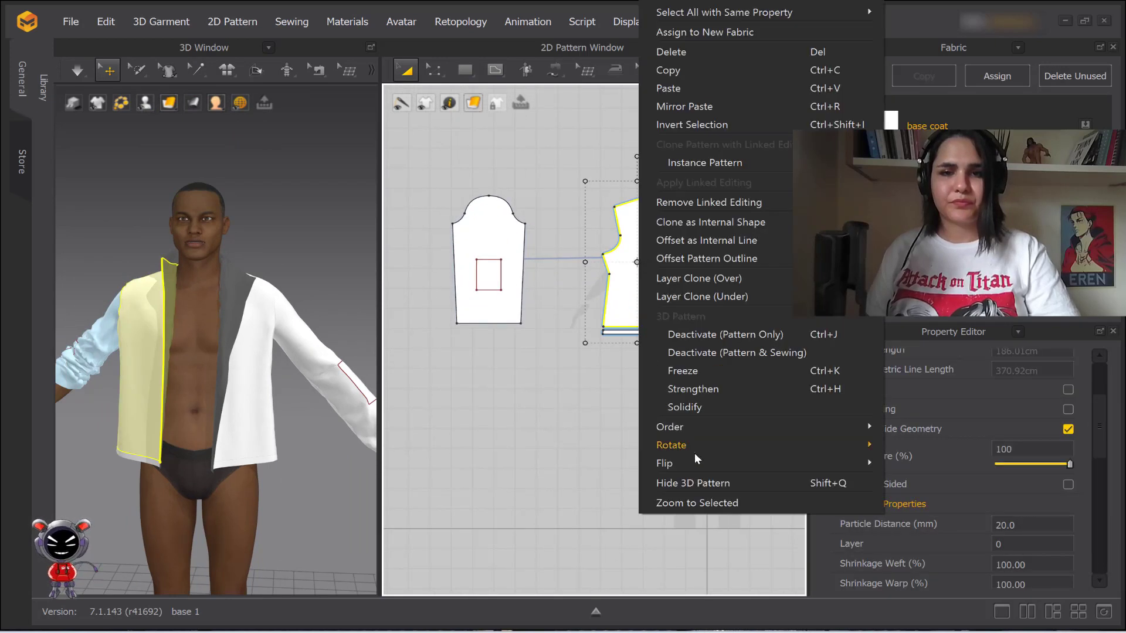
left_click(706, 503)
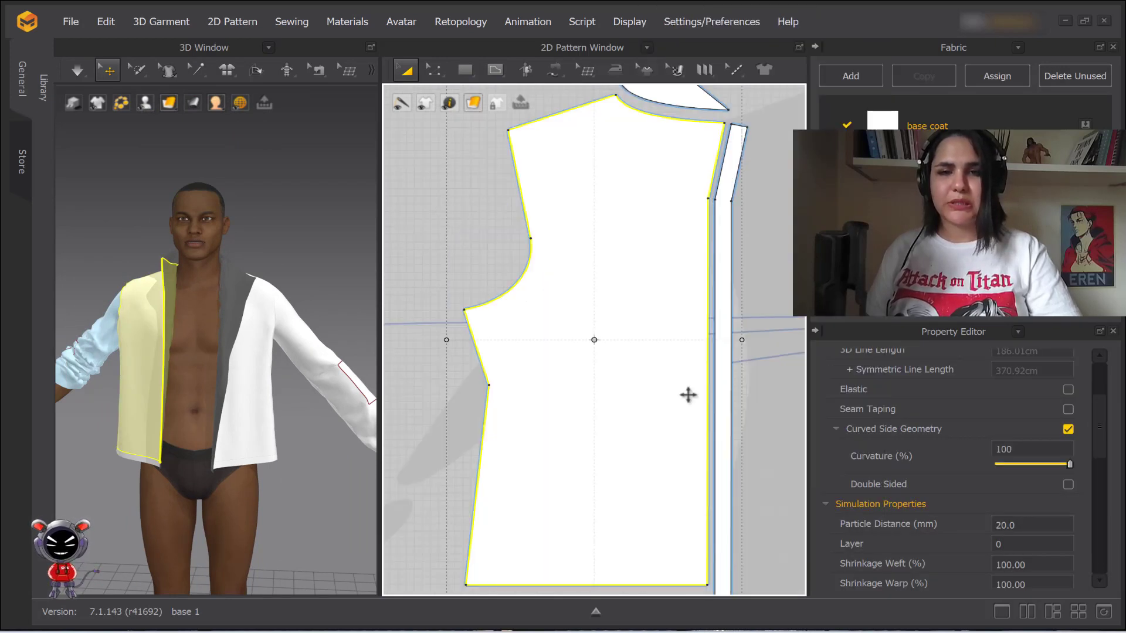
scroll(553, 258, "down", 3)
scroll(548, 251, "up", 2)
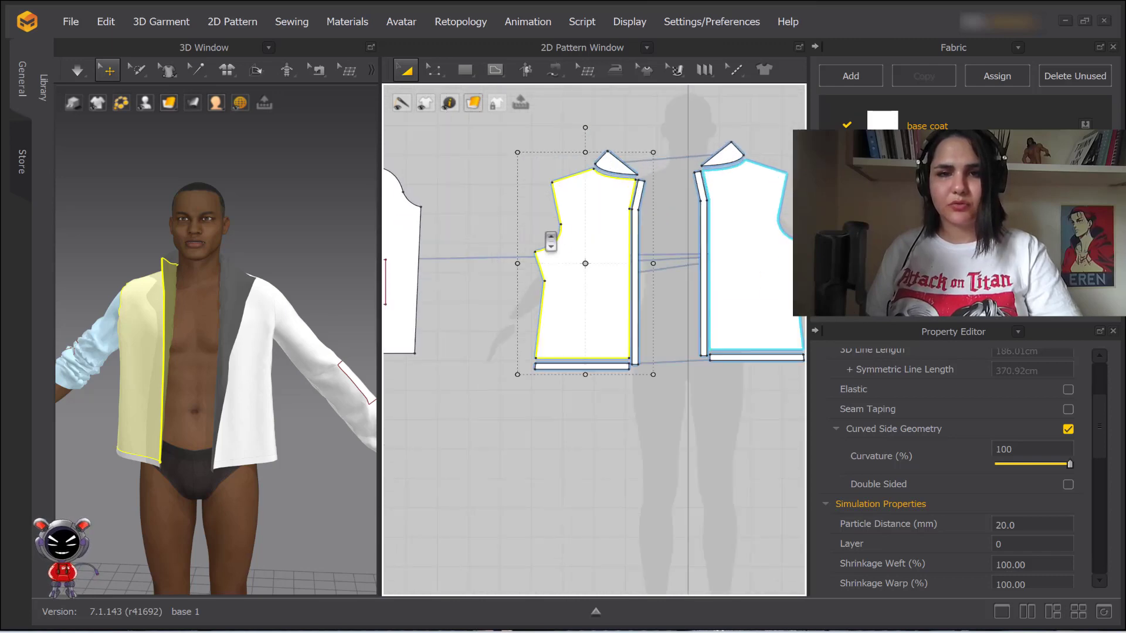
Examine the Flip and Order options available for the front bodice pattern, without applying any
right_click(578, 238)
mouse_move(639, 473)
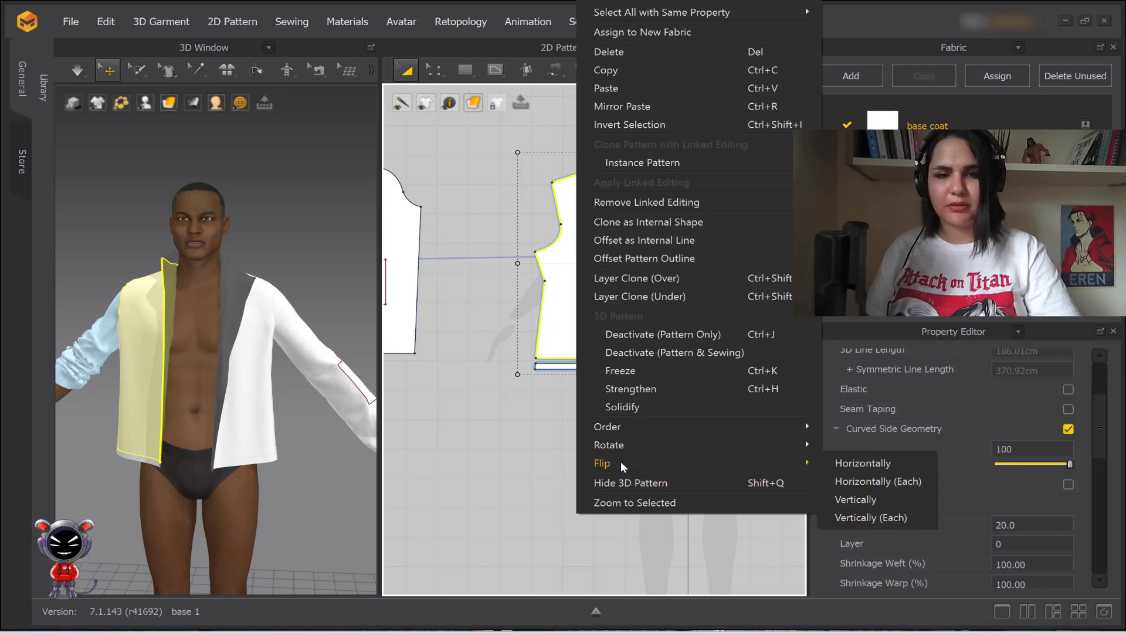
mouse_move(655, 442)
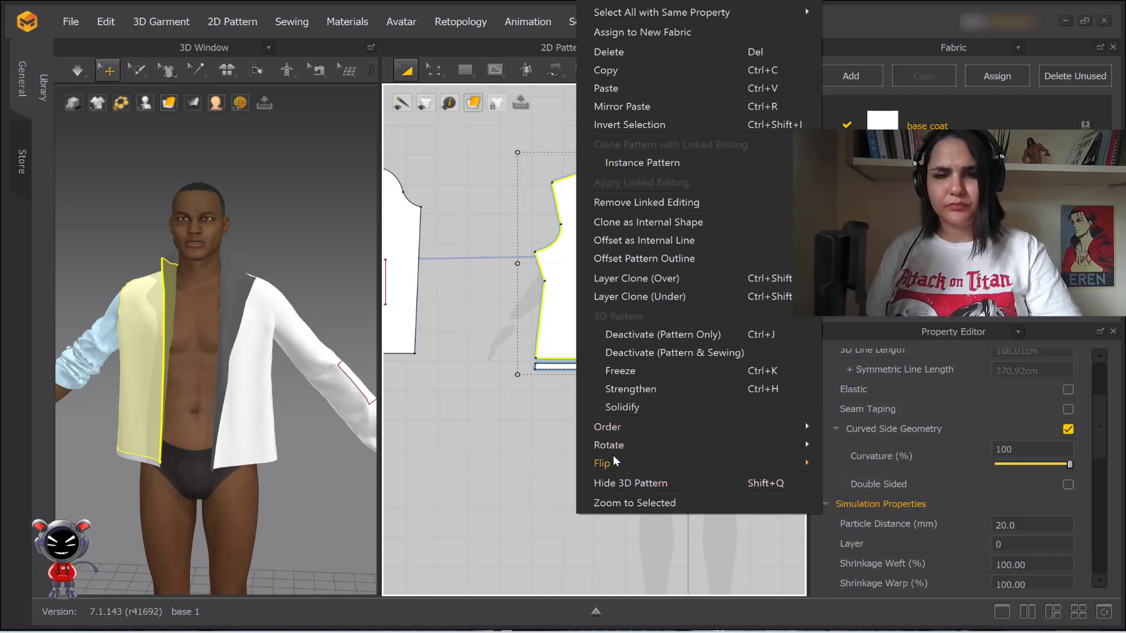
mouse_move(624, 432)
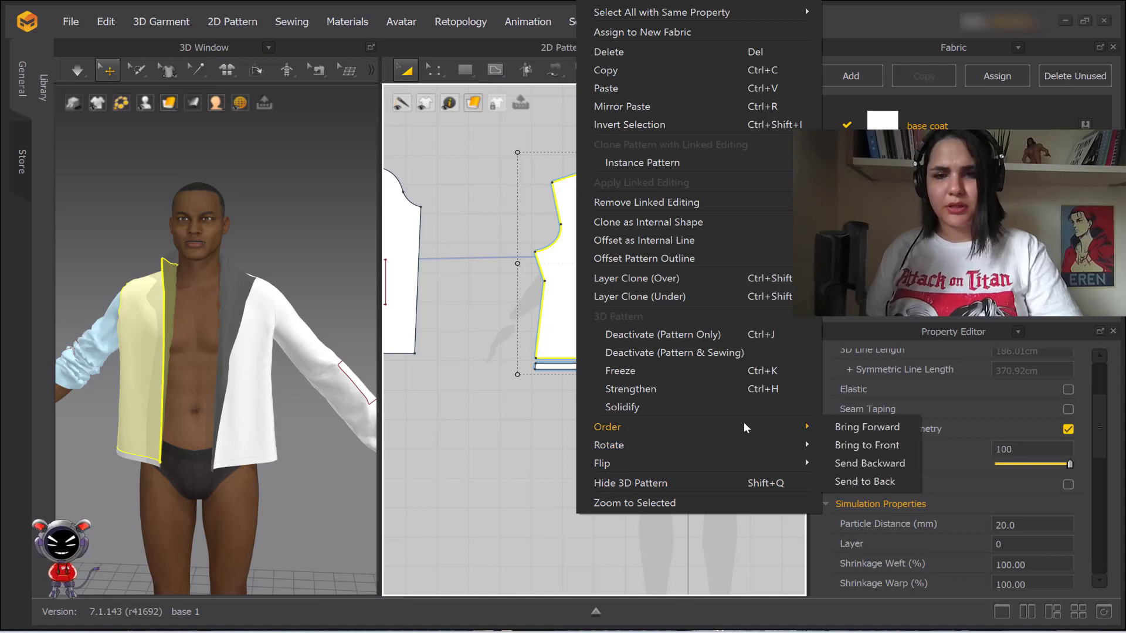
left_click(555, 431)
scroll(592, 417, "down", 4)
middle_click_drag(593, 417, 530, 354)
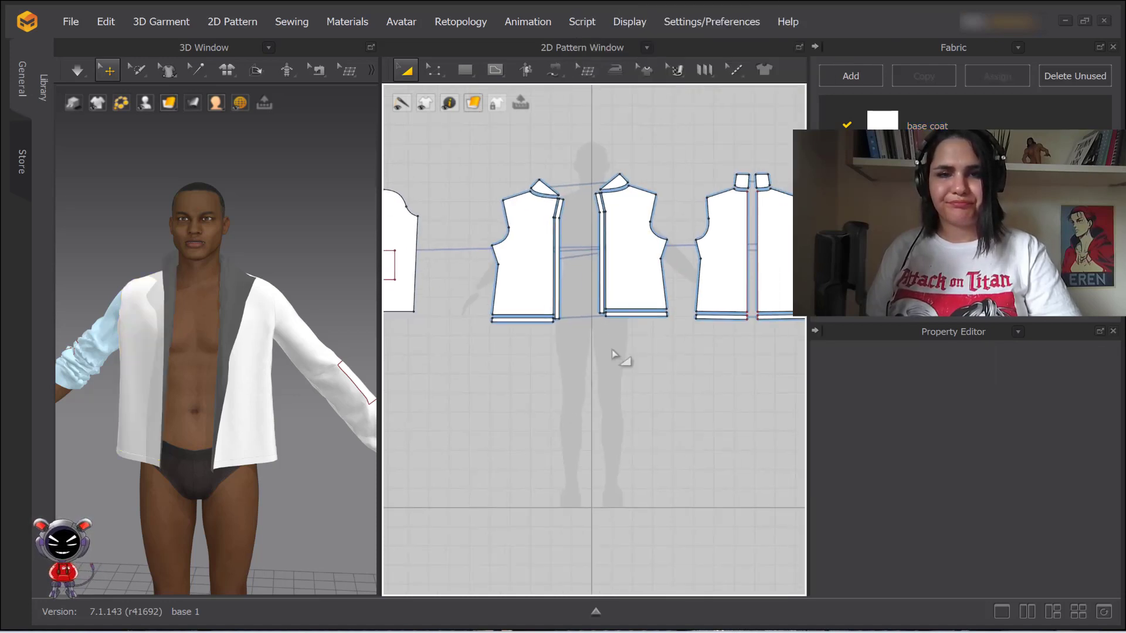
Move the opposite front bodice in 2D so it overlaps the front bodice on the rolled-sleeve side
left_click_drag(629, 273, 536, 226)
scroll(527, 290, "up", 5)
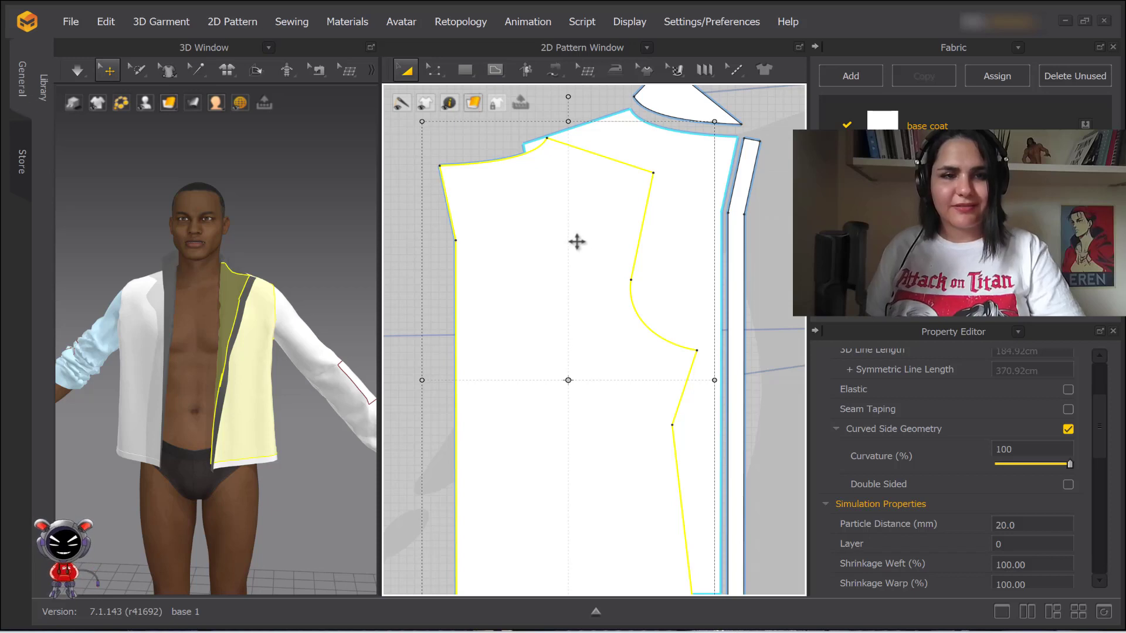
scroll(574, 228, "down", 1)
middle_click_drag(576, 229, 568, 280)
left_click_drag(563, 306, 562, 277)
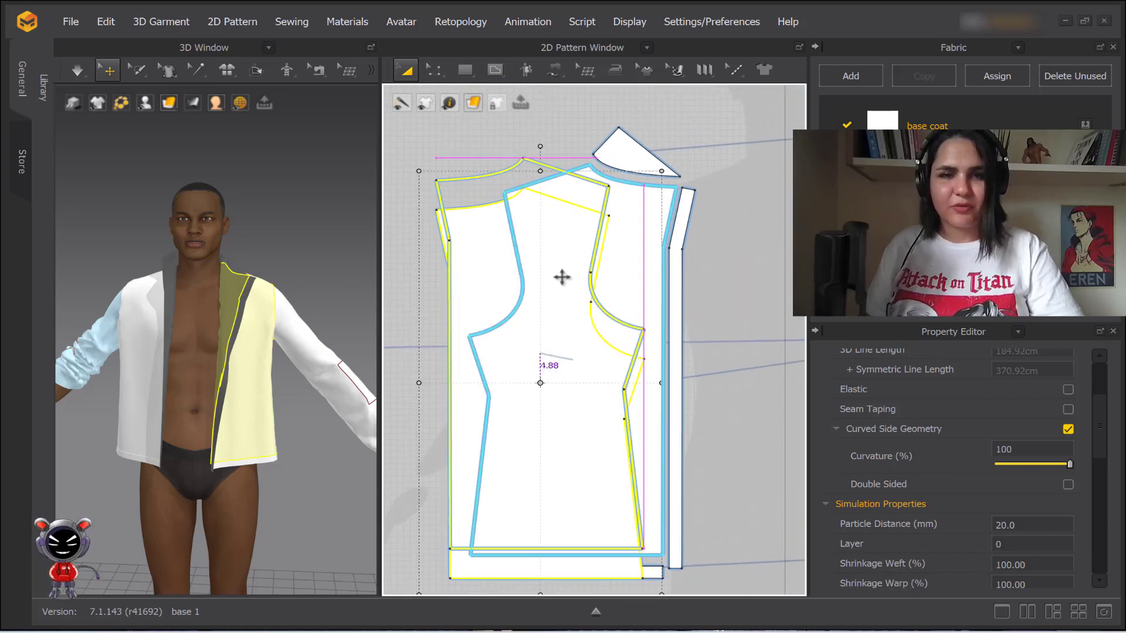
Change the overlapping front bodice's order with Send to Back and deselect it
right_click(537, 284)
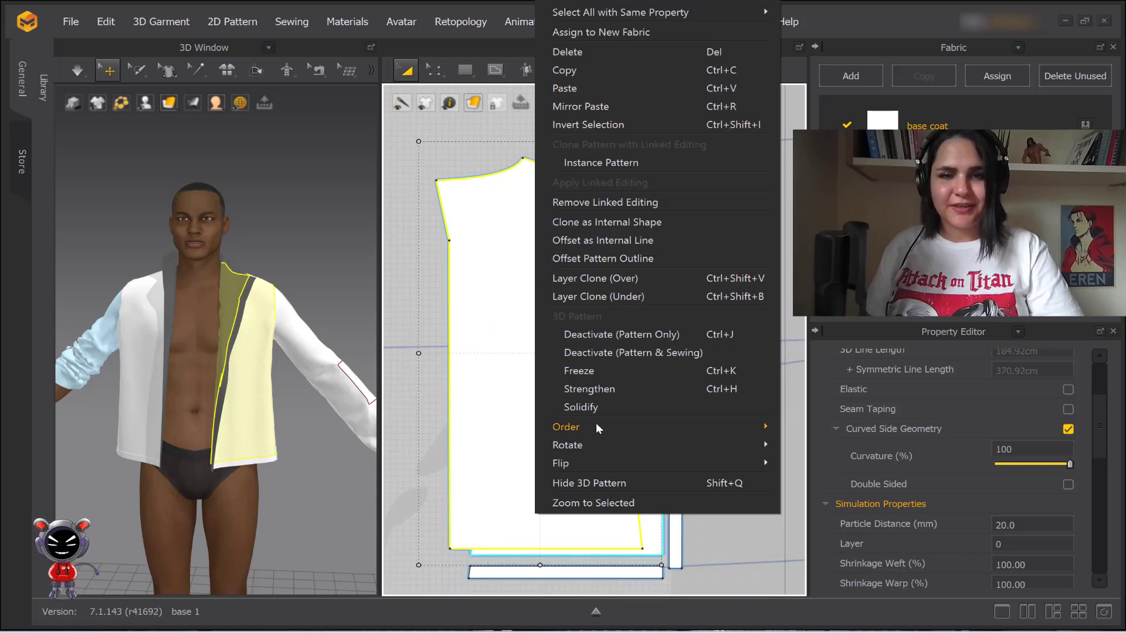
mouse_move(632, 430)
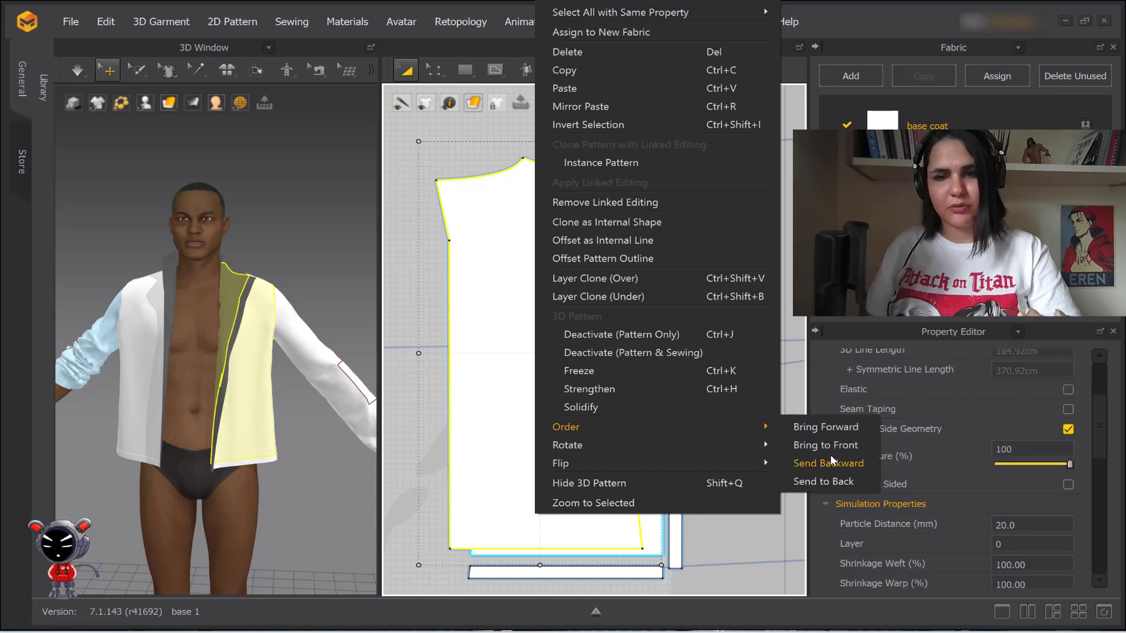
left_click(832, 483)
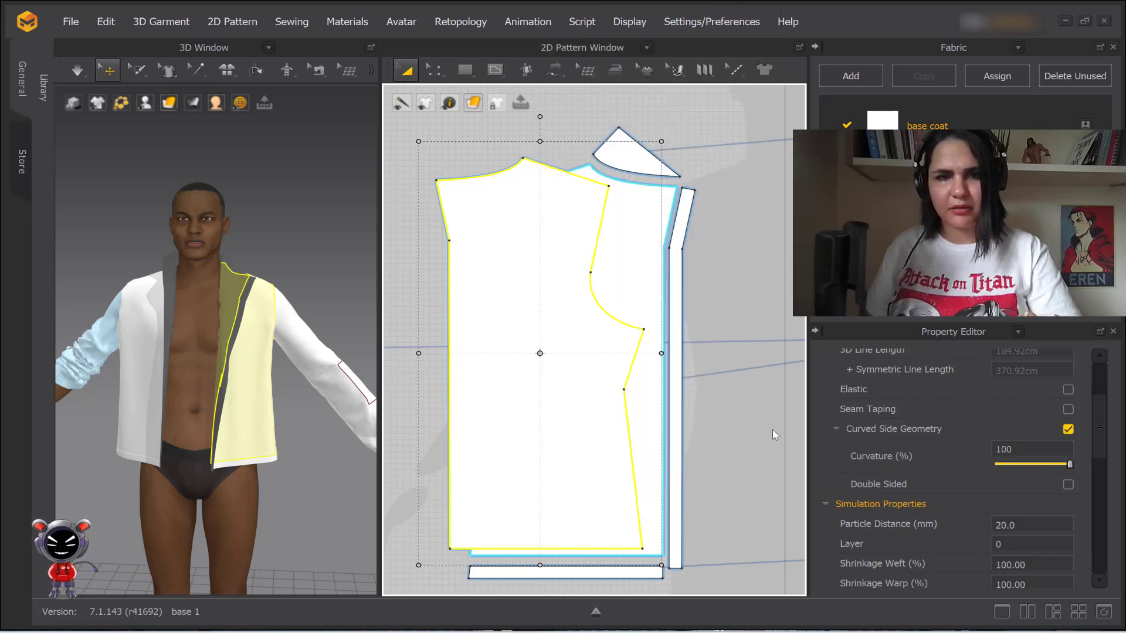
left_click(759, 381)
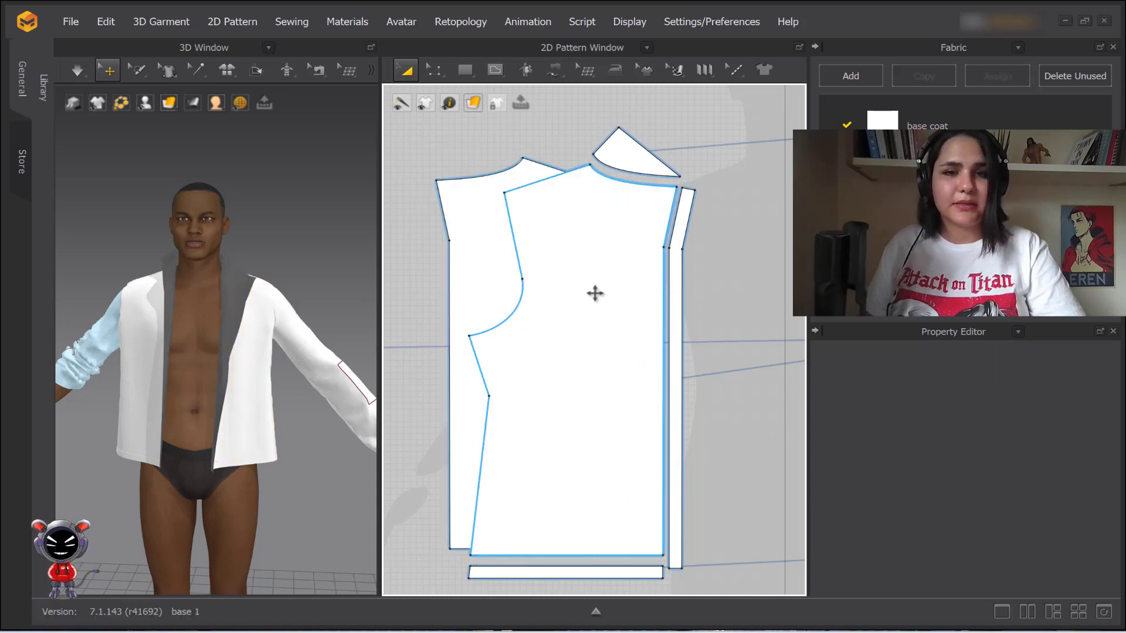
Move the reordered front bodice back to its place beside its own front strip in 2D and deselect it
scroll(560, 305, "down", 4)
left_click_drag(502, 244, 733, 208)
scroll(155, 309, "down", 8)
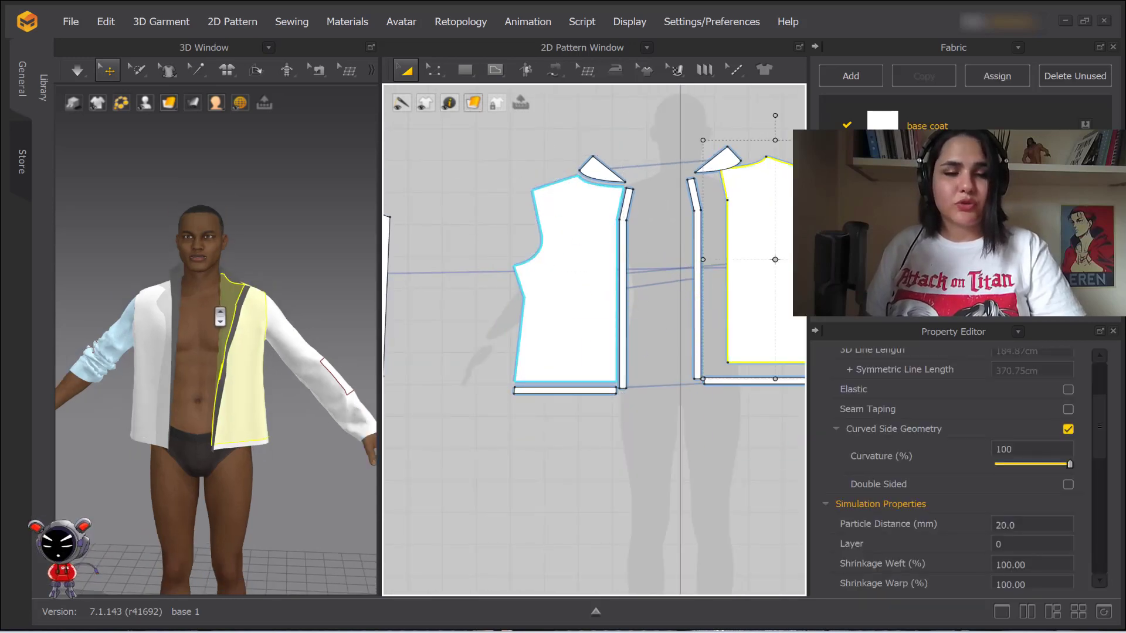
scroll(565, 293, "down", 3)
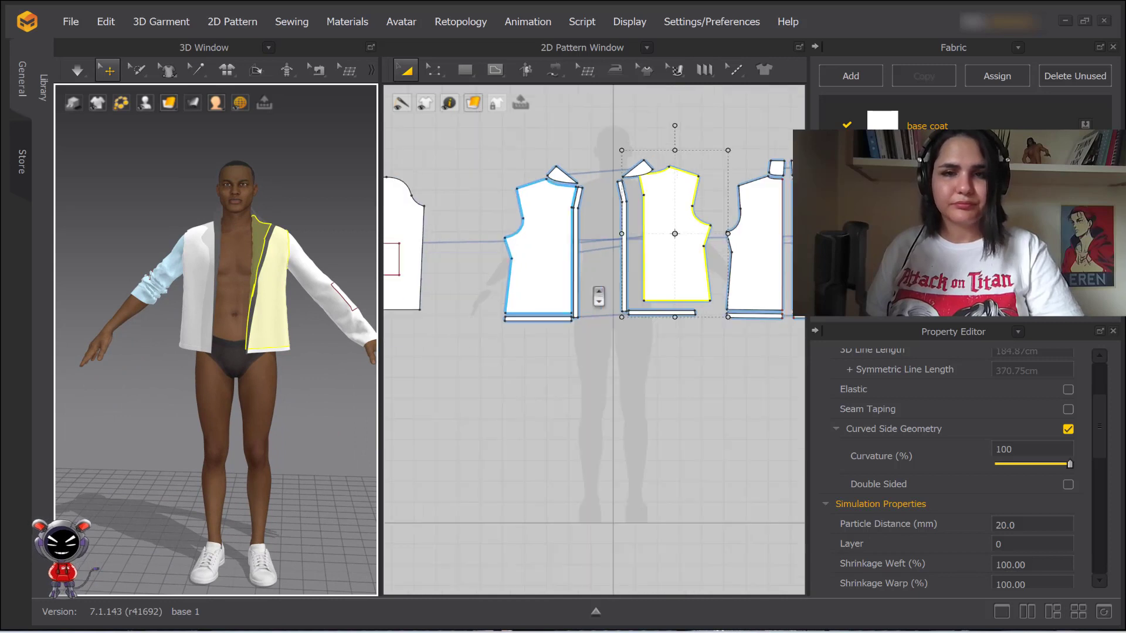
middle_click_drag(598, 294, 537, 273)
scroll(648, 248, "up", 2)
left_click_drag(635, 262, 620, 268)
left_click(637, 372)
scroll(634, 317, "down", 6)
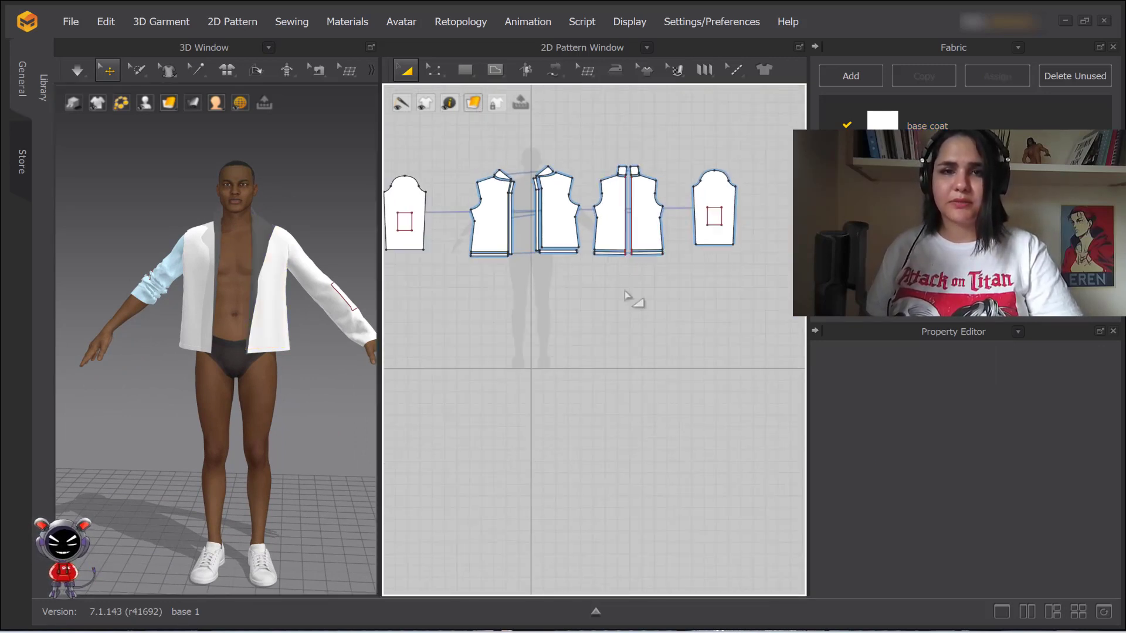
scroll(603, 394, "down", 2)
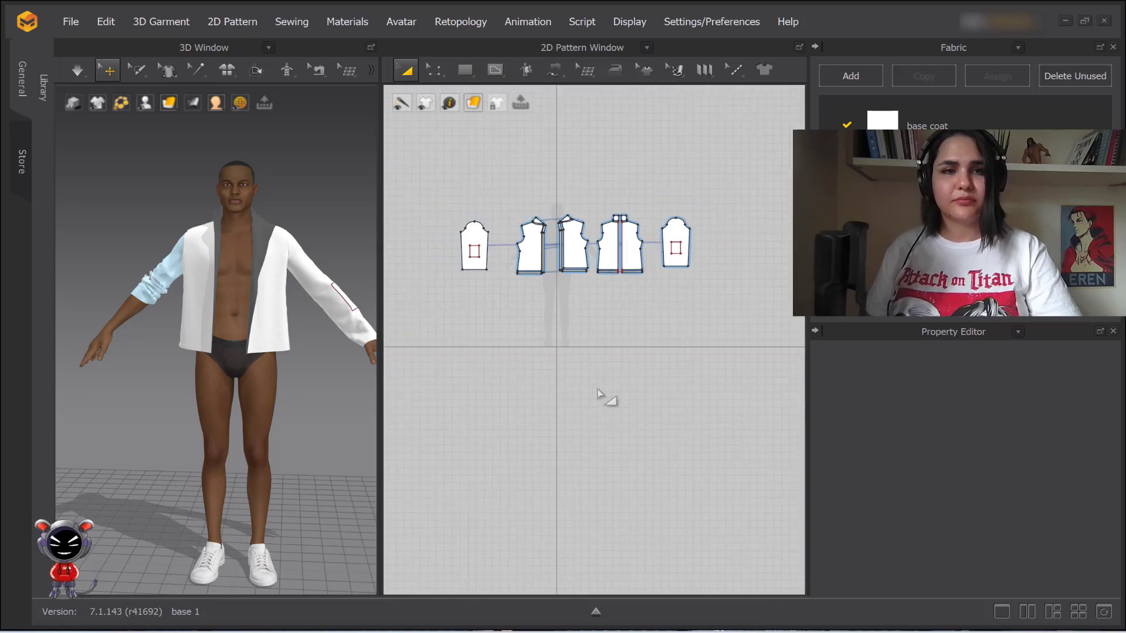
middle_click_drag(602, 395, 609, 353)
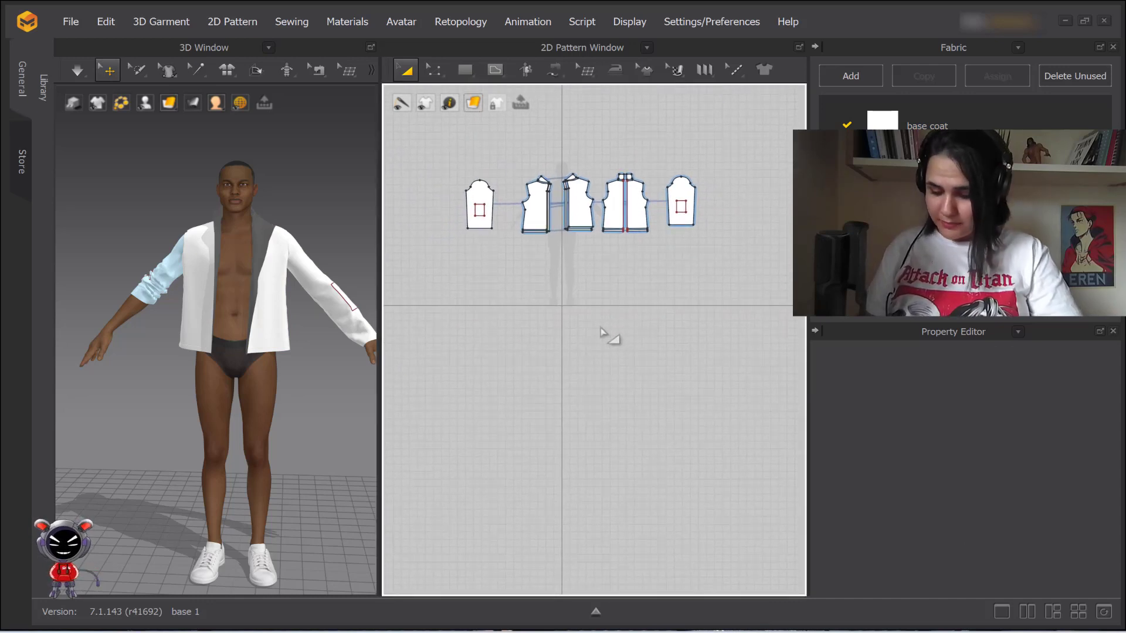